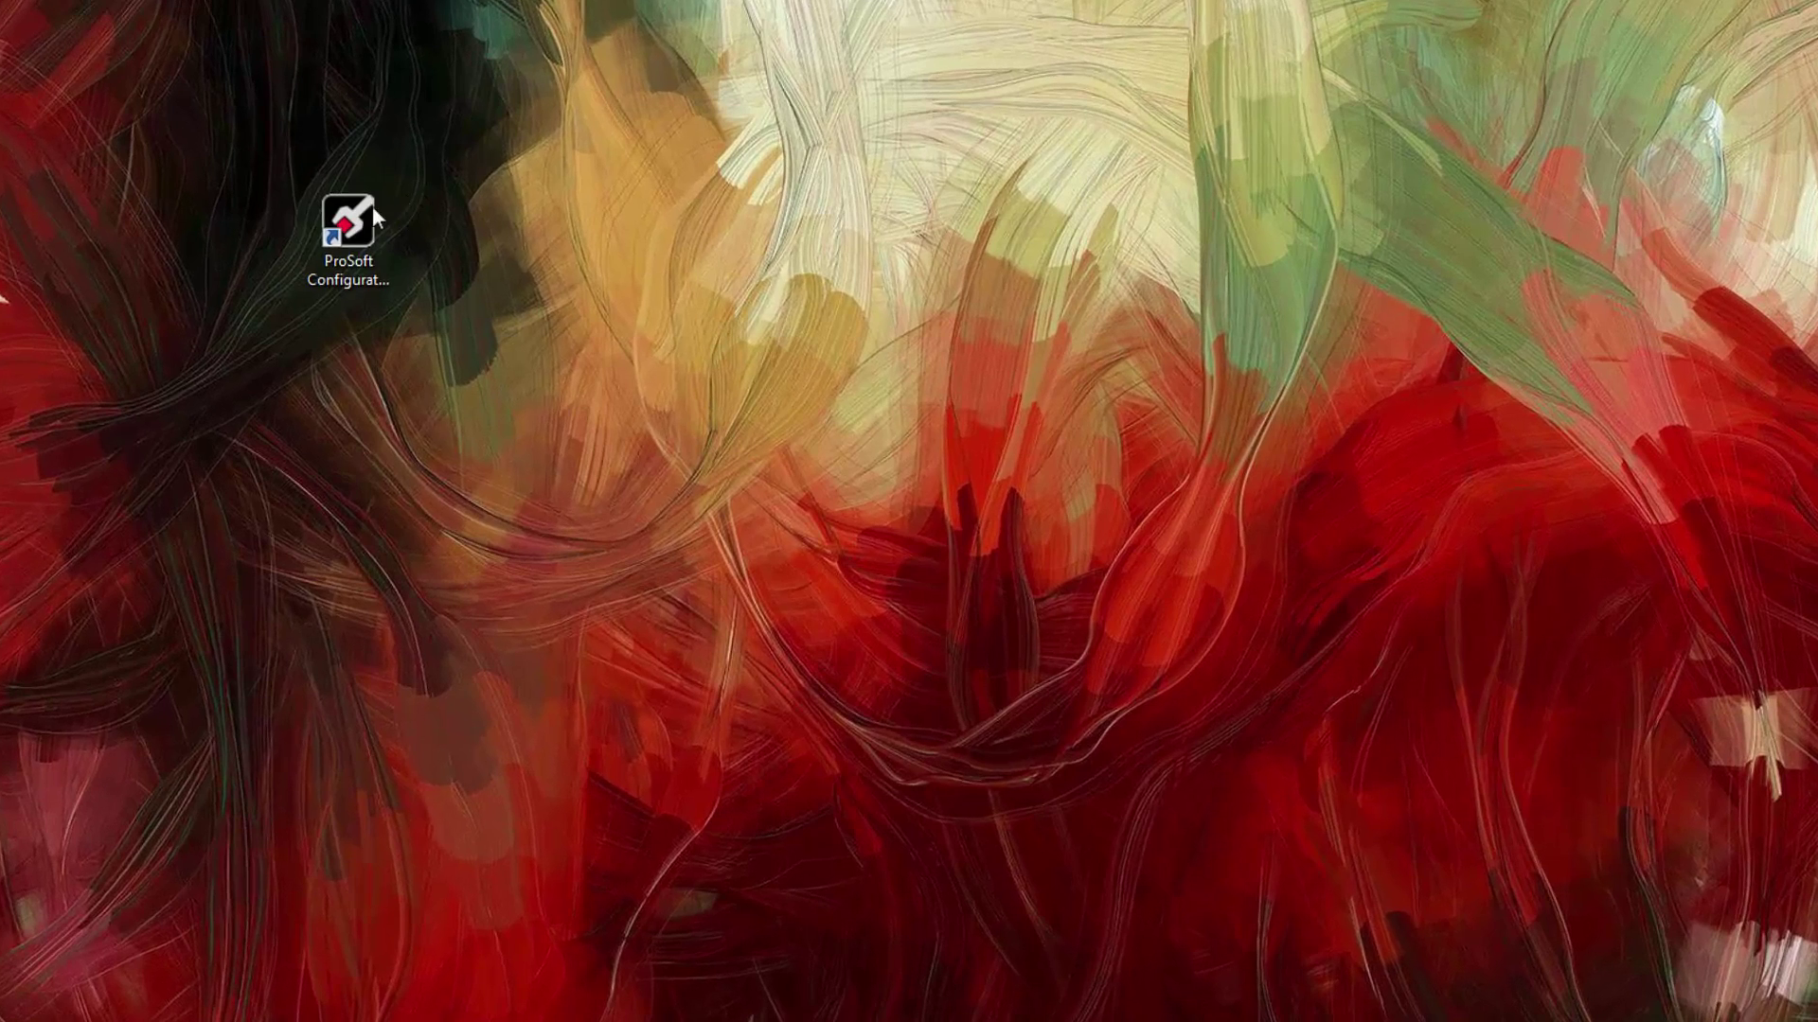
Step: Launch ProSoft Configuration Builder and set the Default Module type to PLX82-EIP-PNC from the PLX80 line
double_click(386, 250)
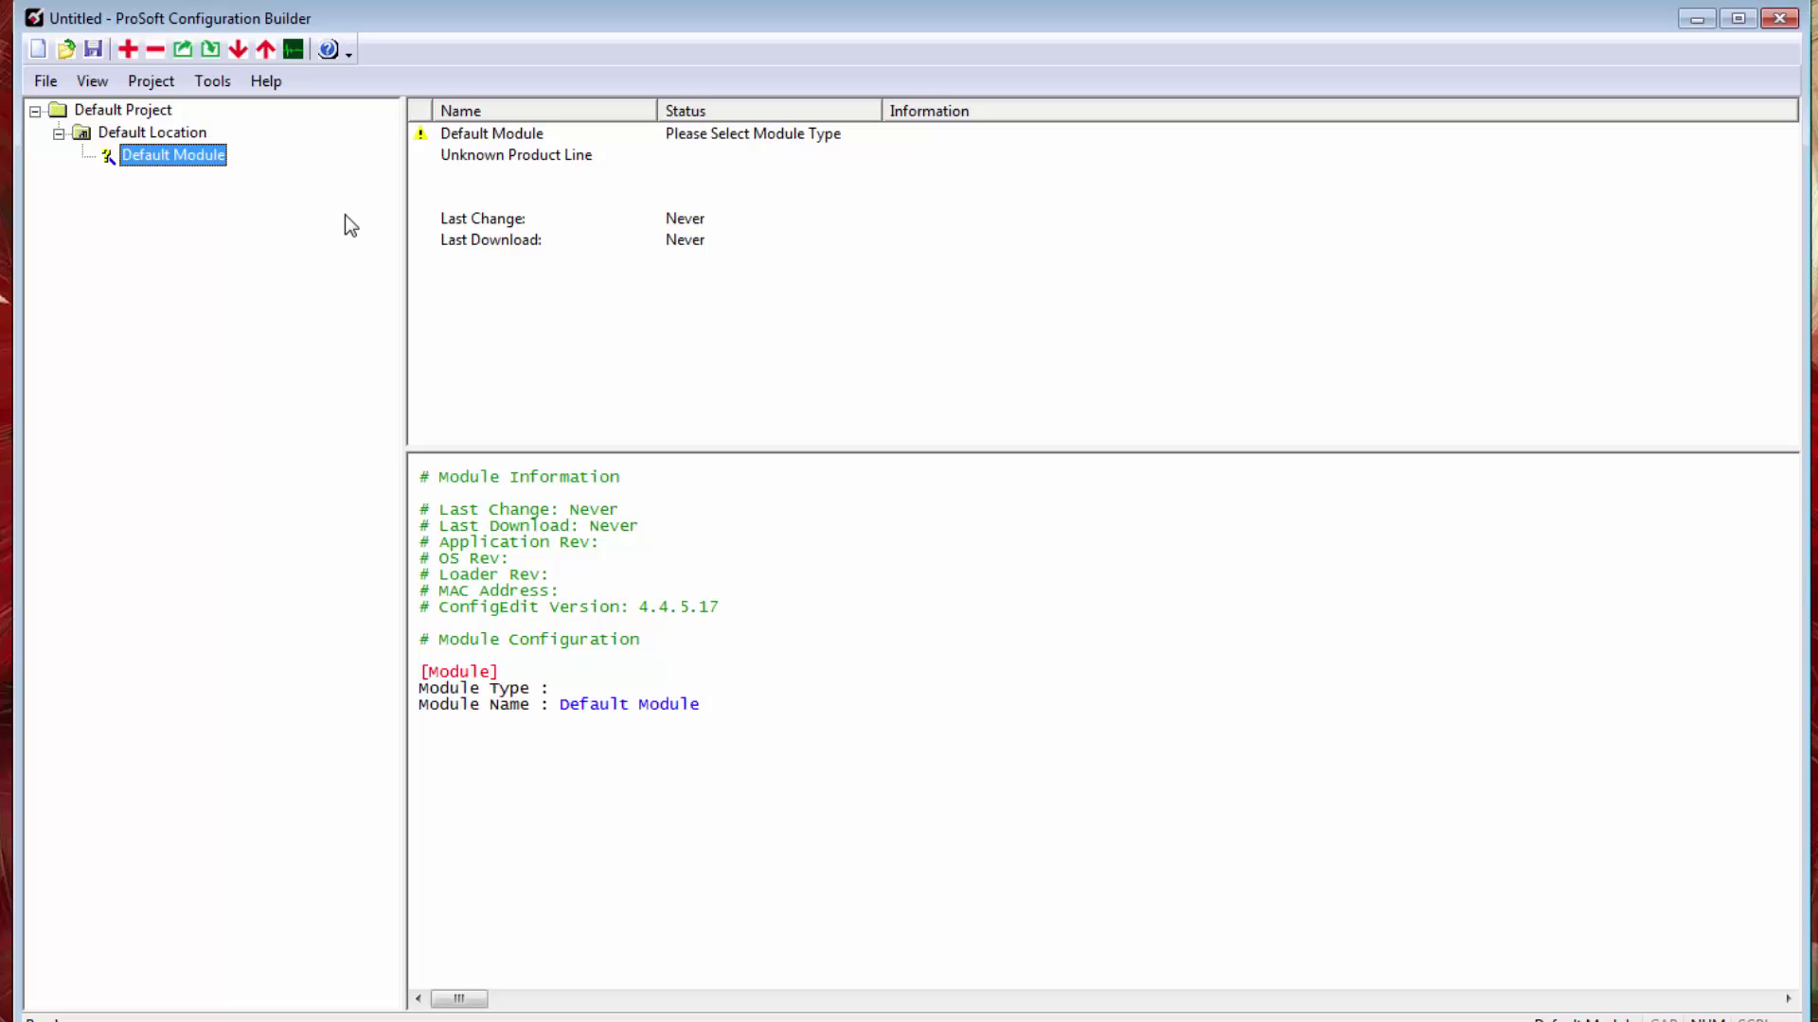
right_click(169, 165)
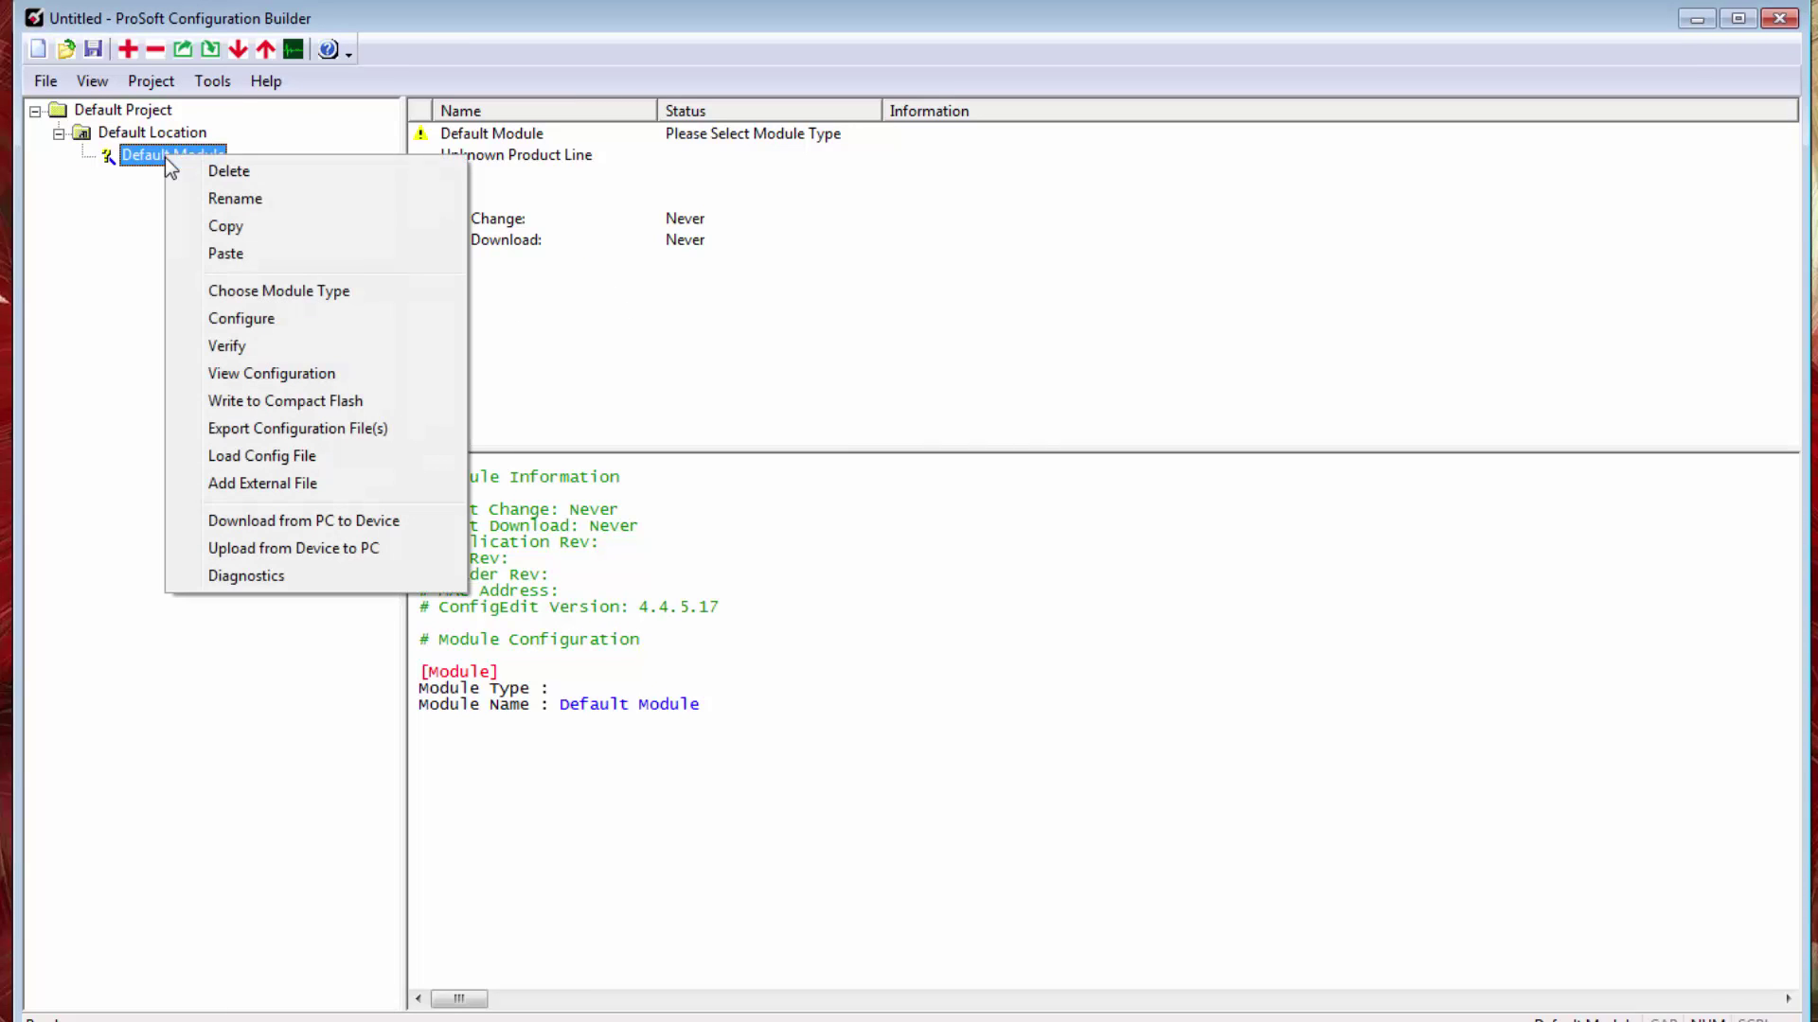
click(389, 300)
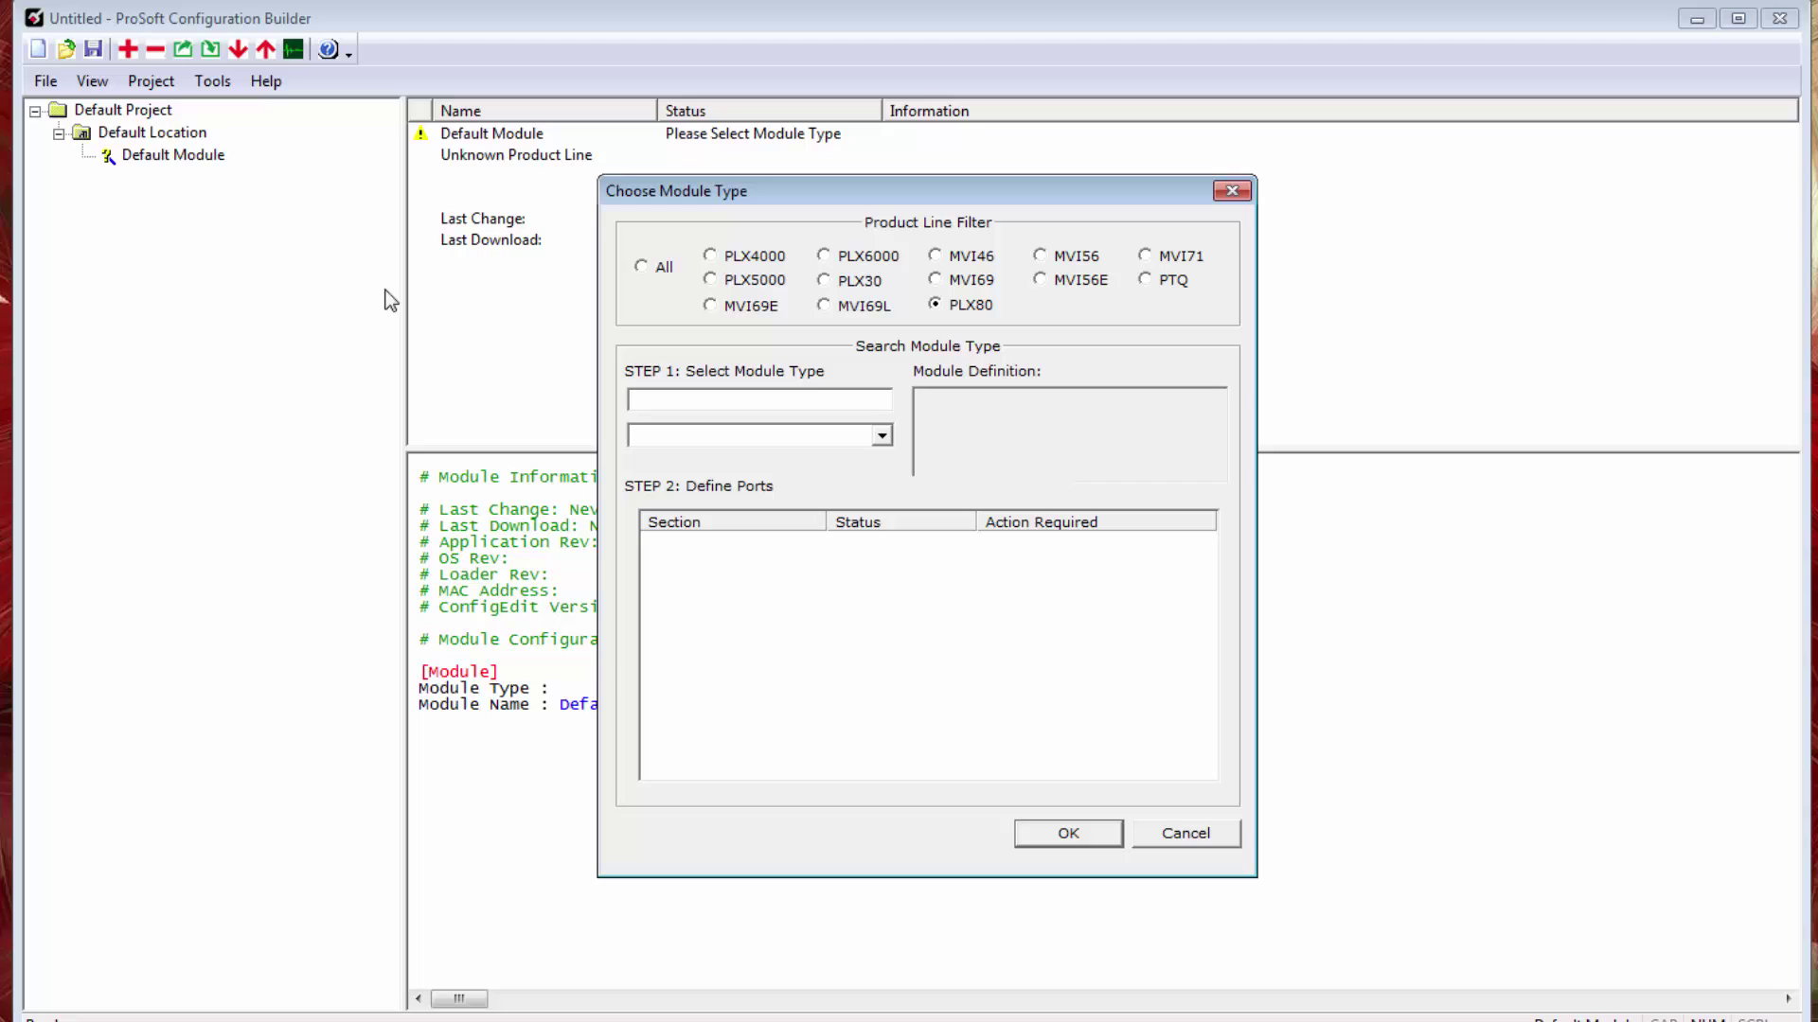
click(936, 304)
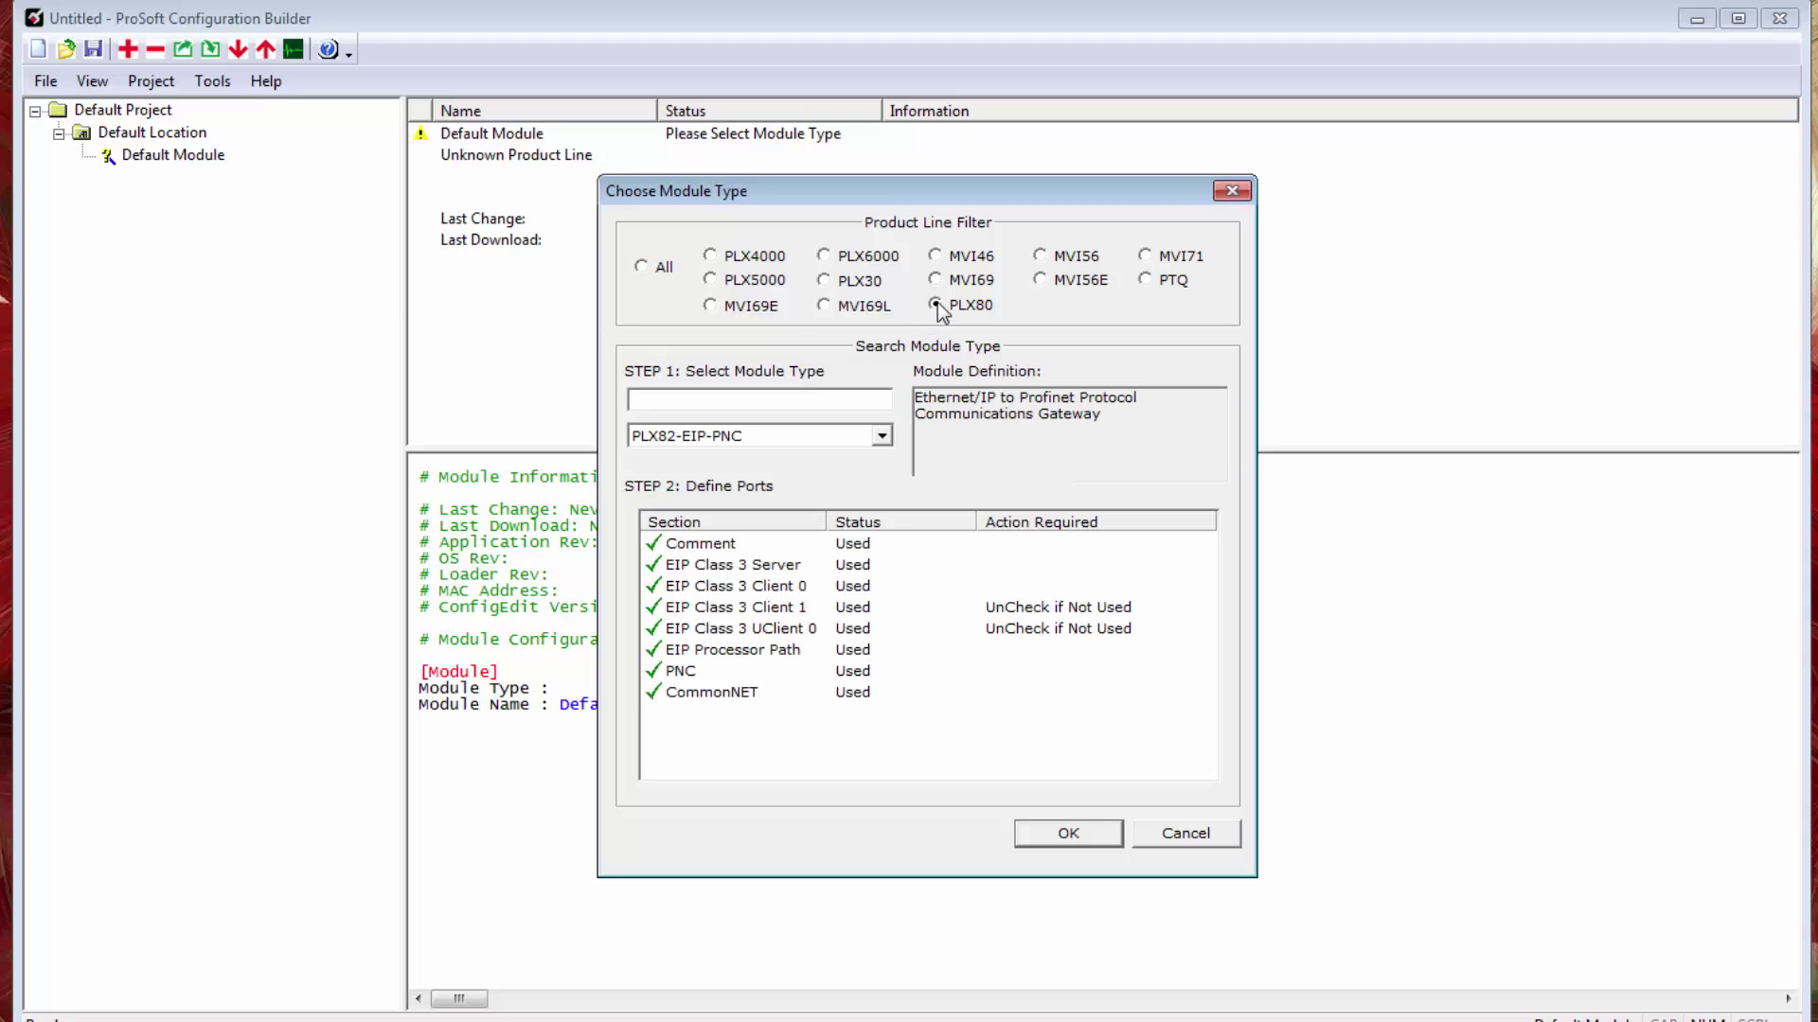
click(882, 435)
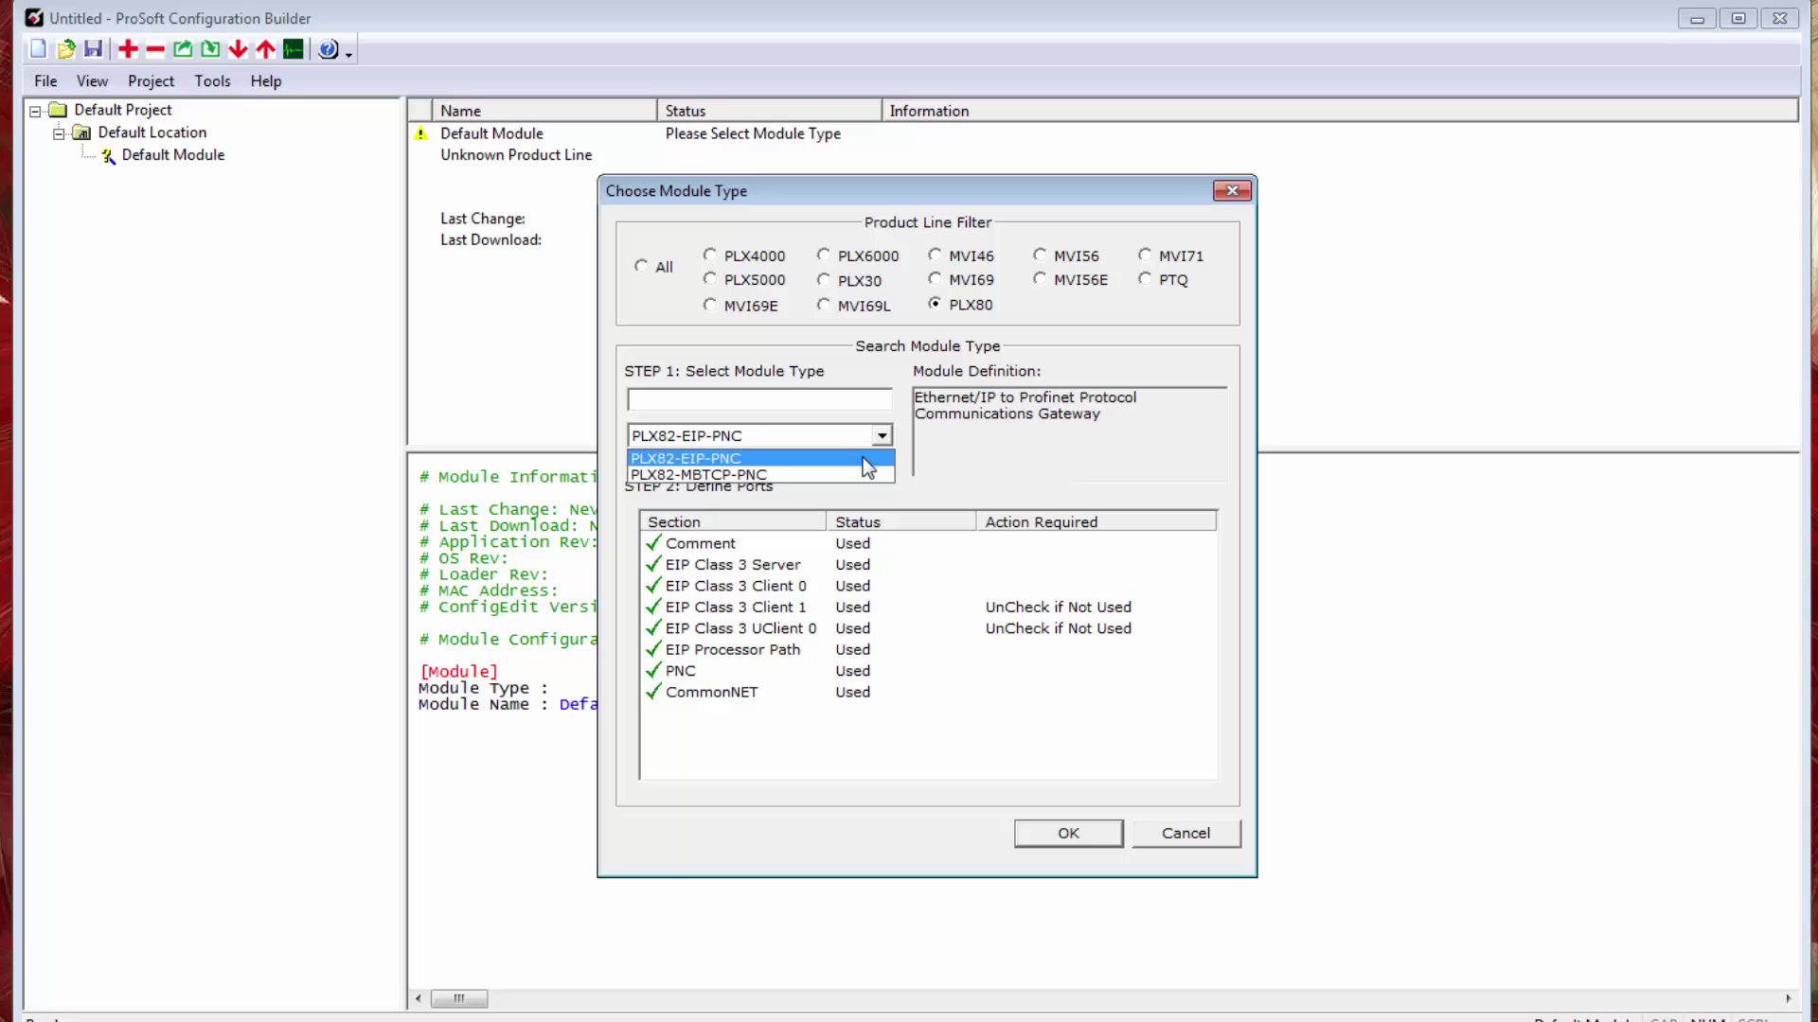
click(866, 458)
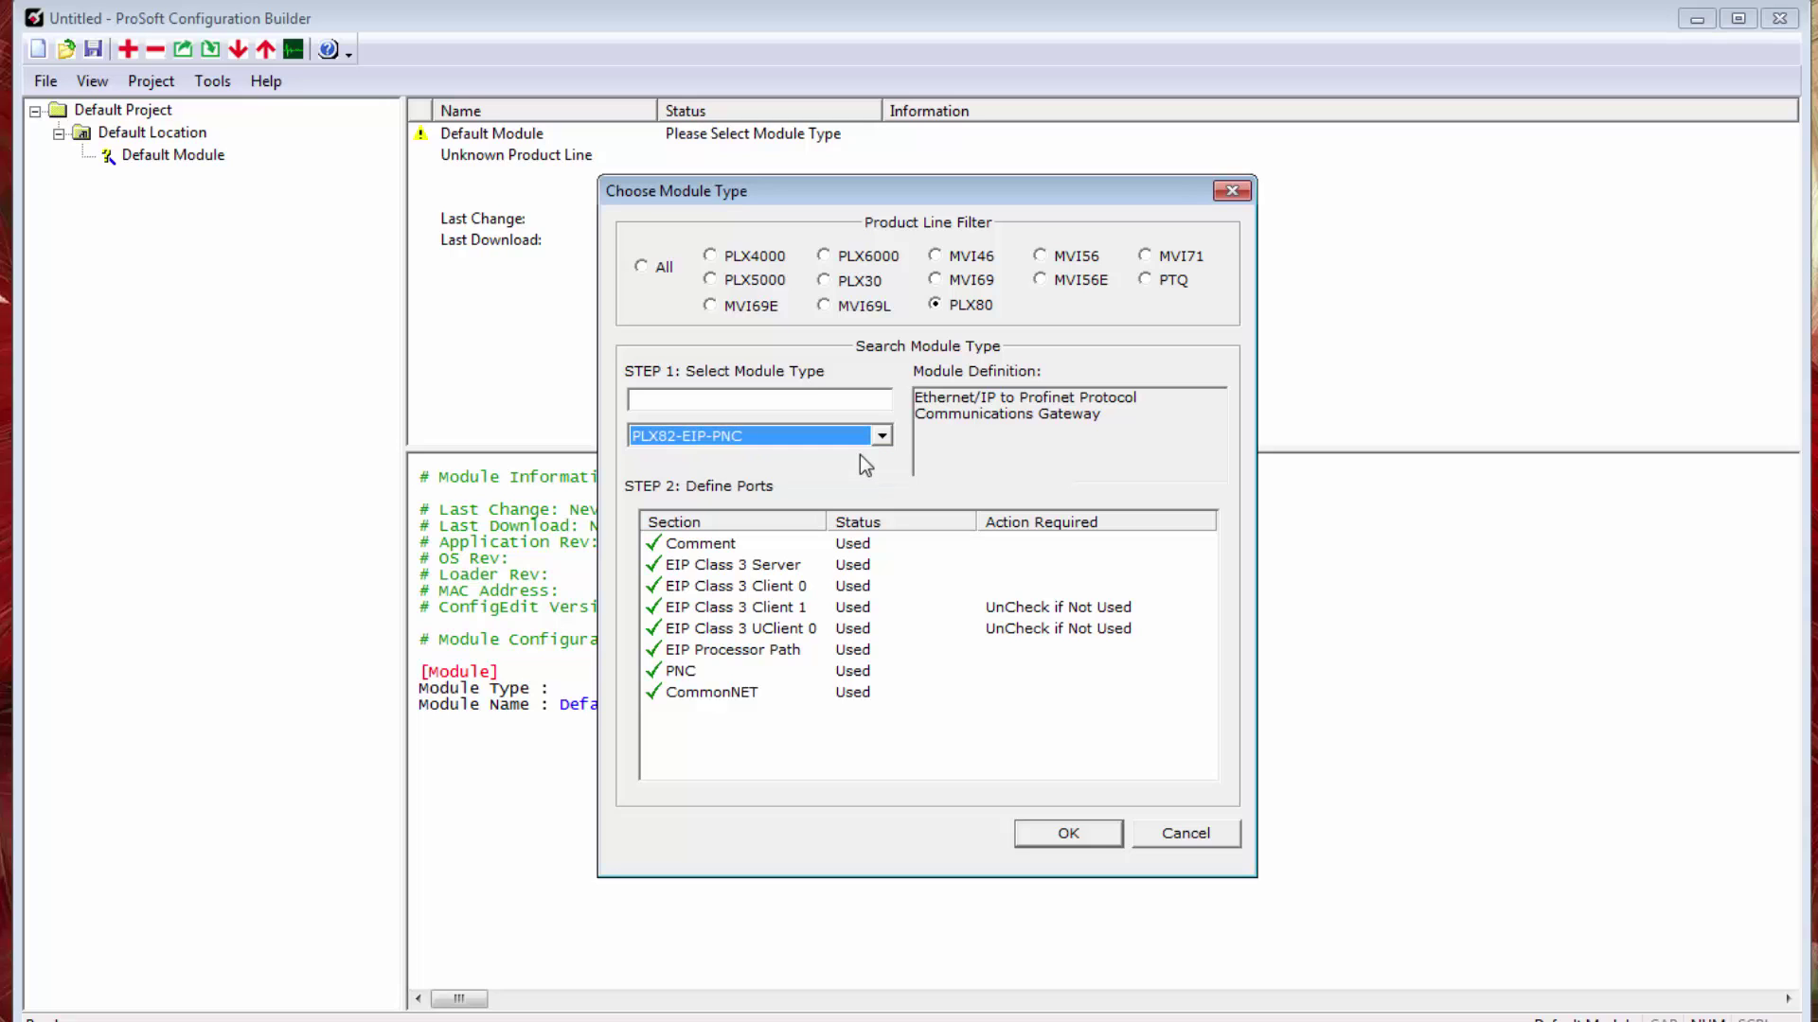
click(1075, 837)
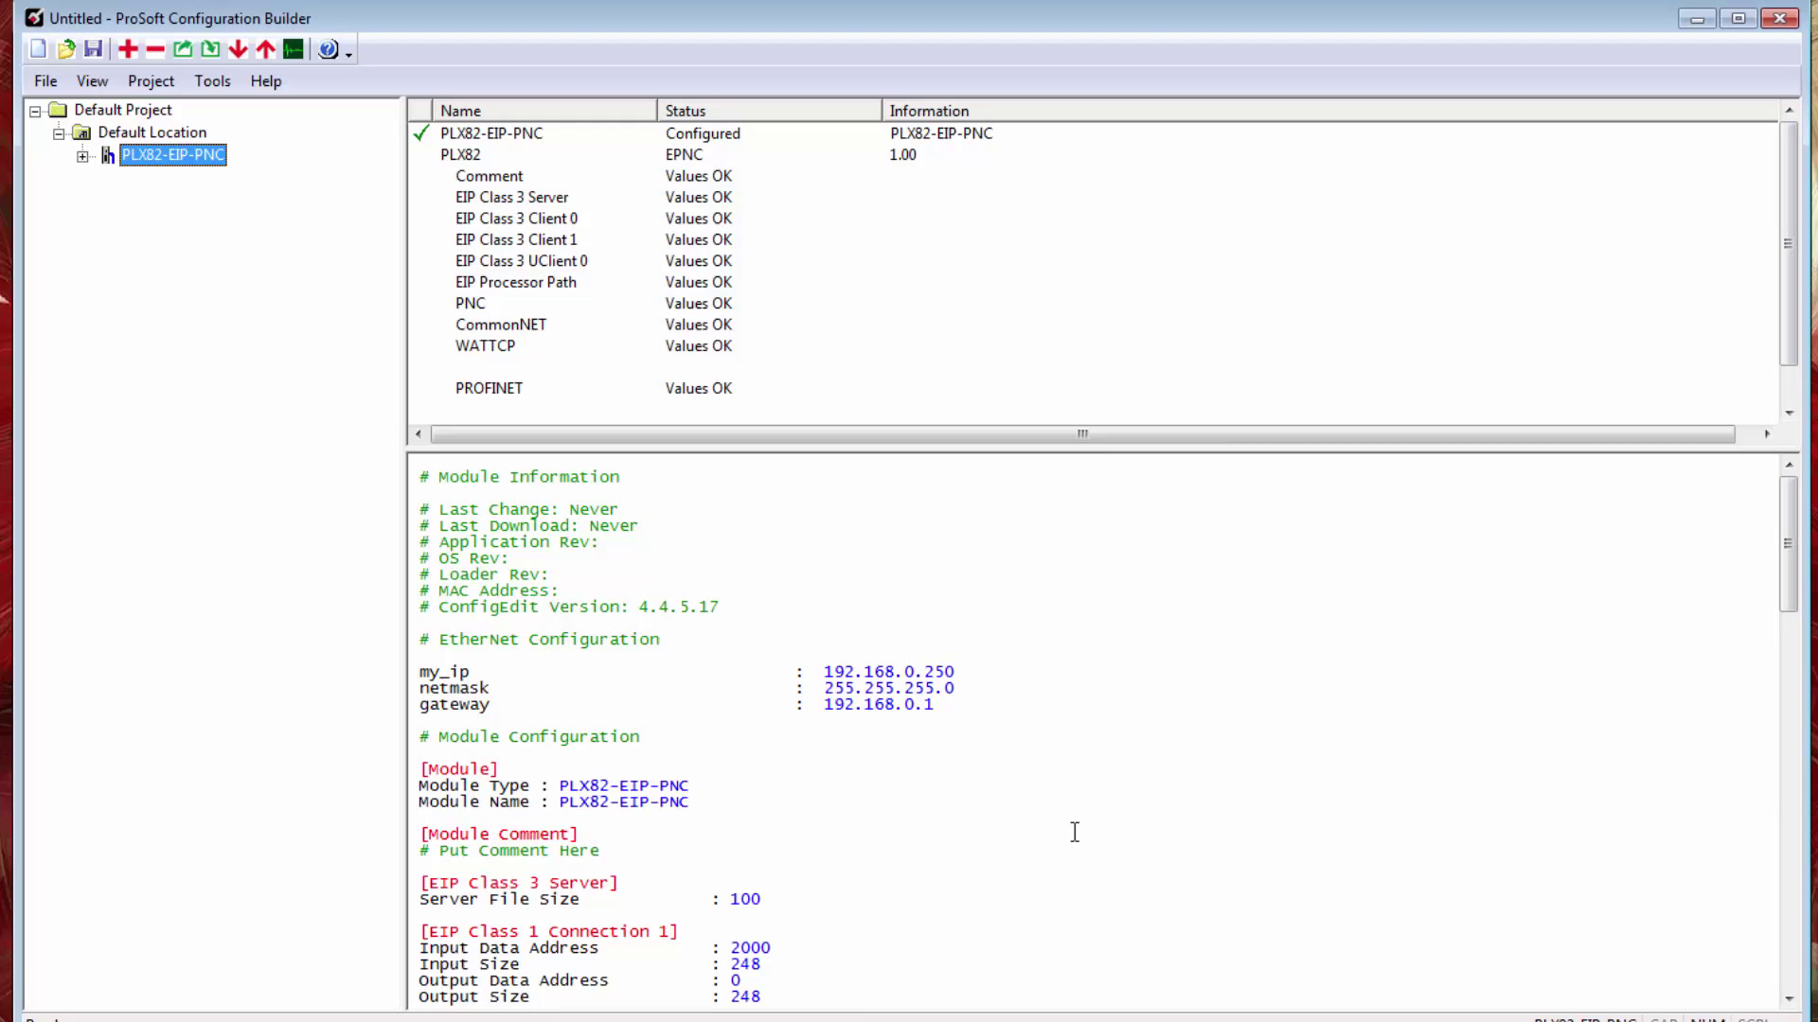
Step: Set the PLX82-EIP-PNC Ethernet configuration to IP 10.12.1.160, netmask 255.255.255.0 and gateway 10.12.1.1
click(84, 155)
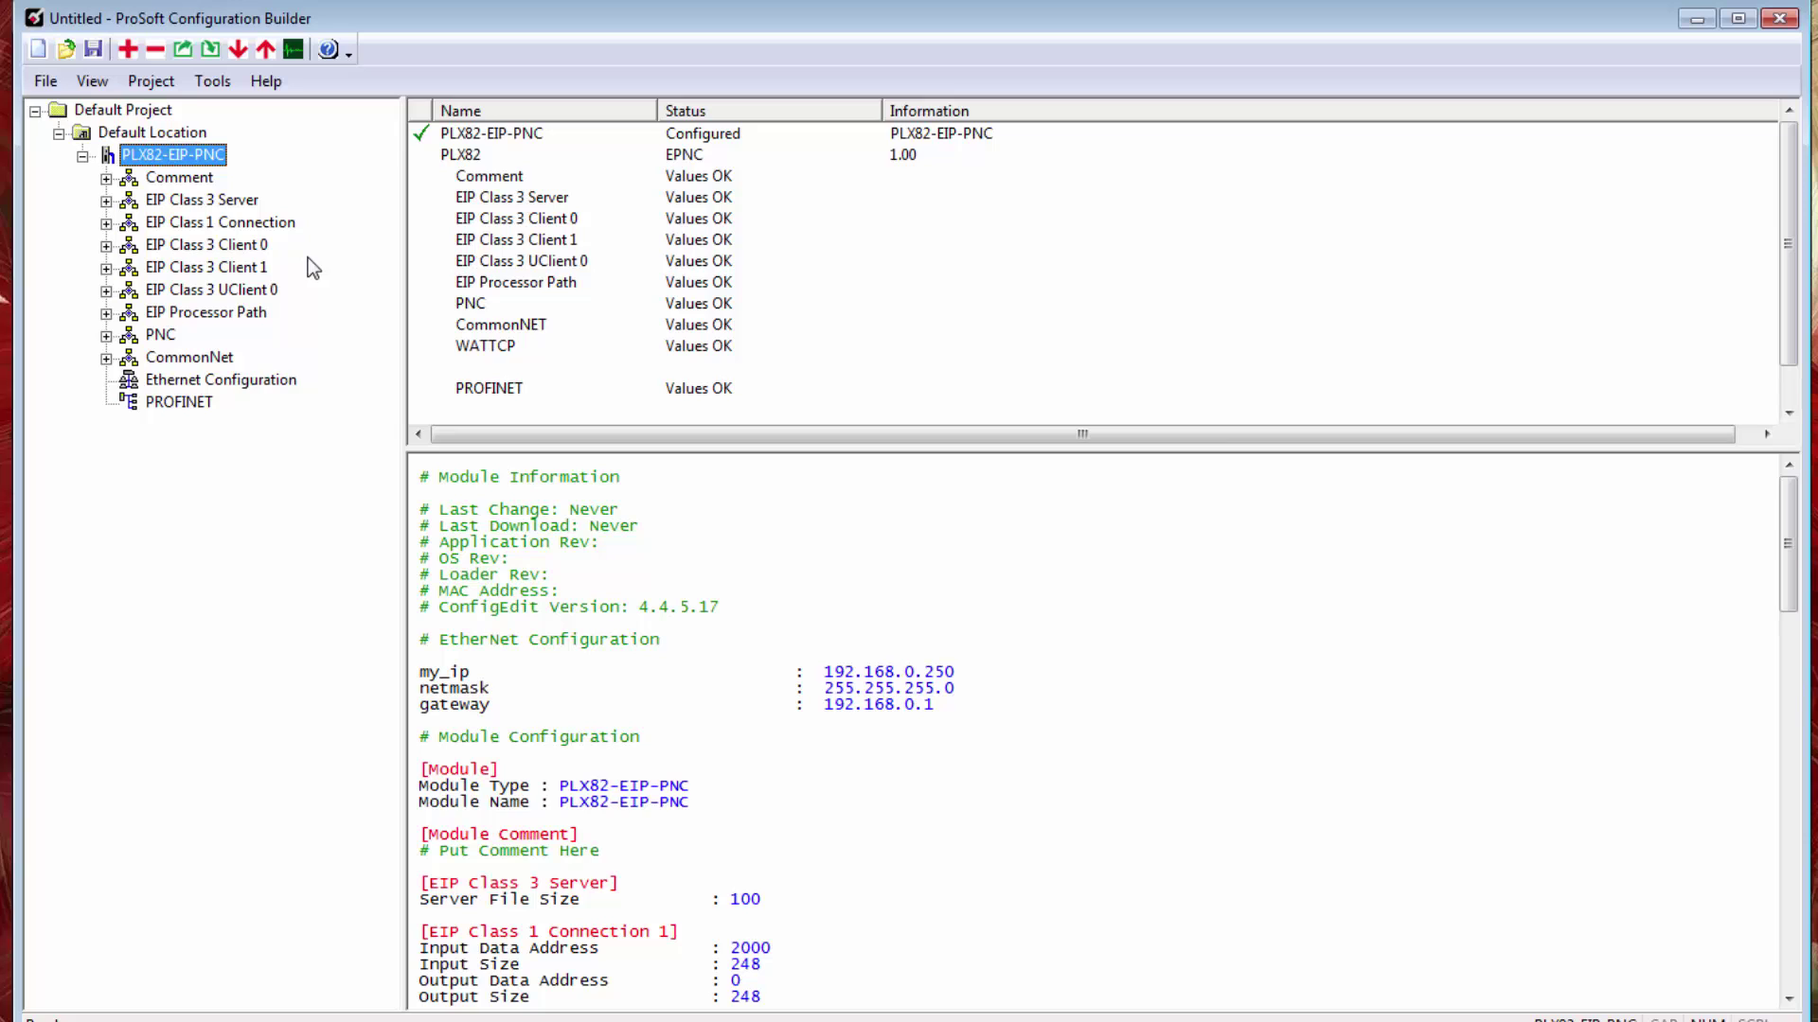
click(241, 382)
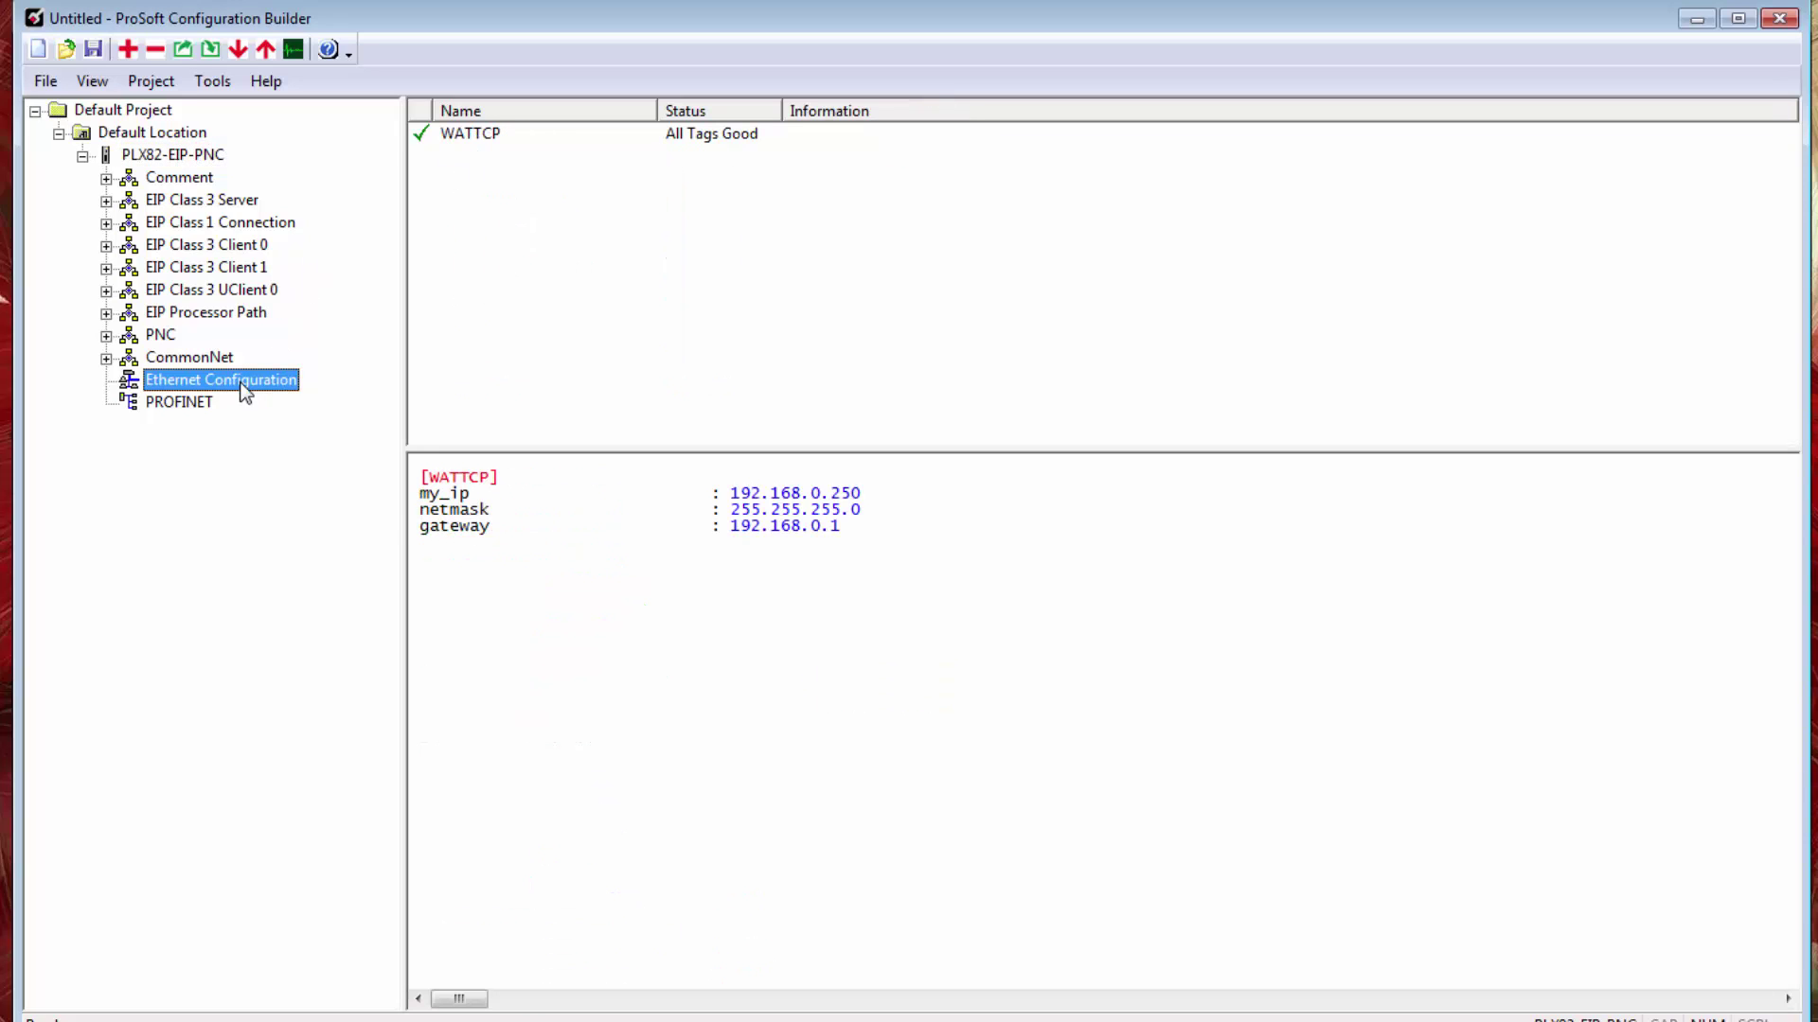
double_click(245, 382)
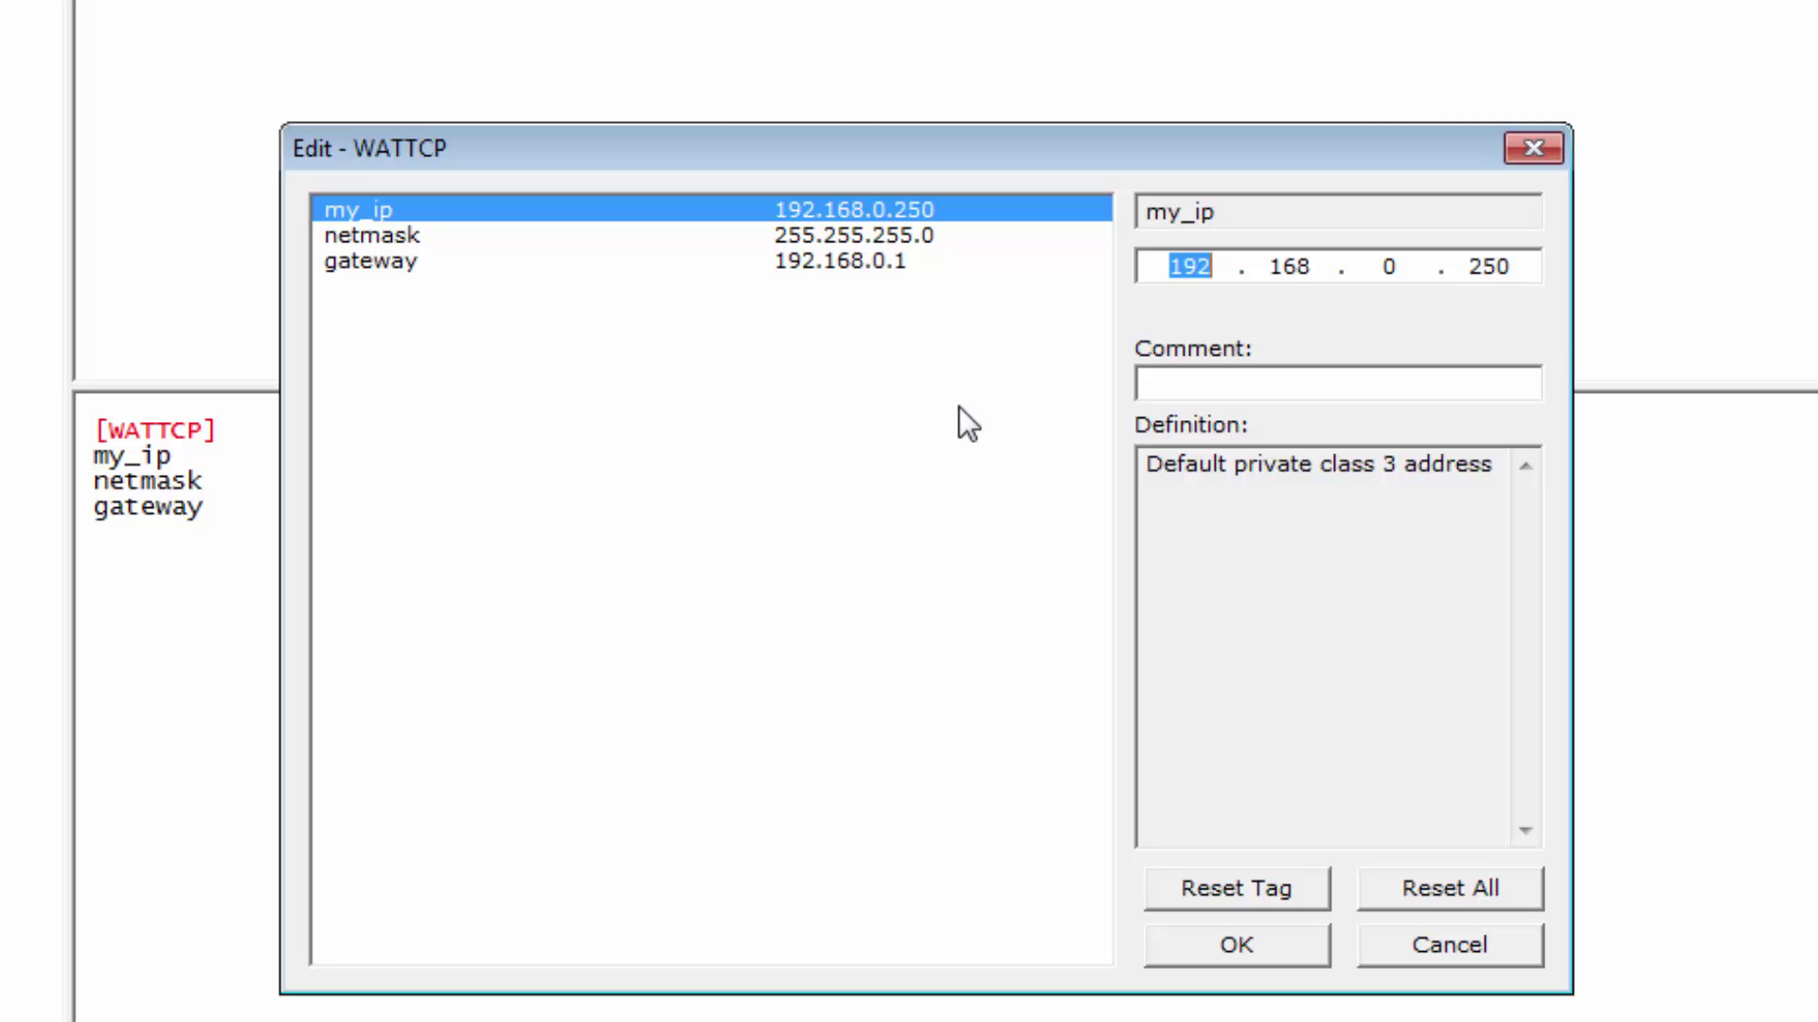
text(10.12.)
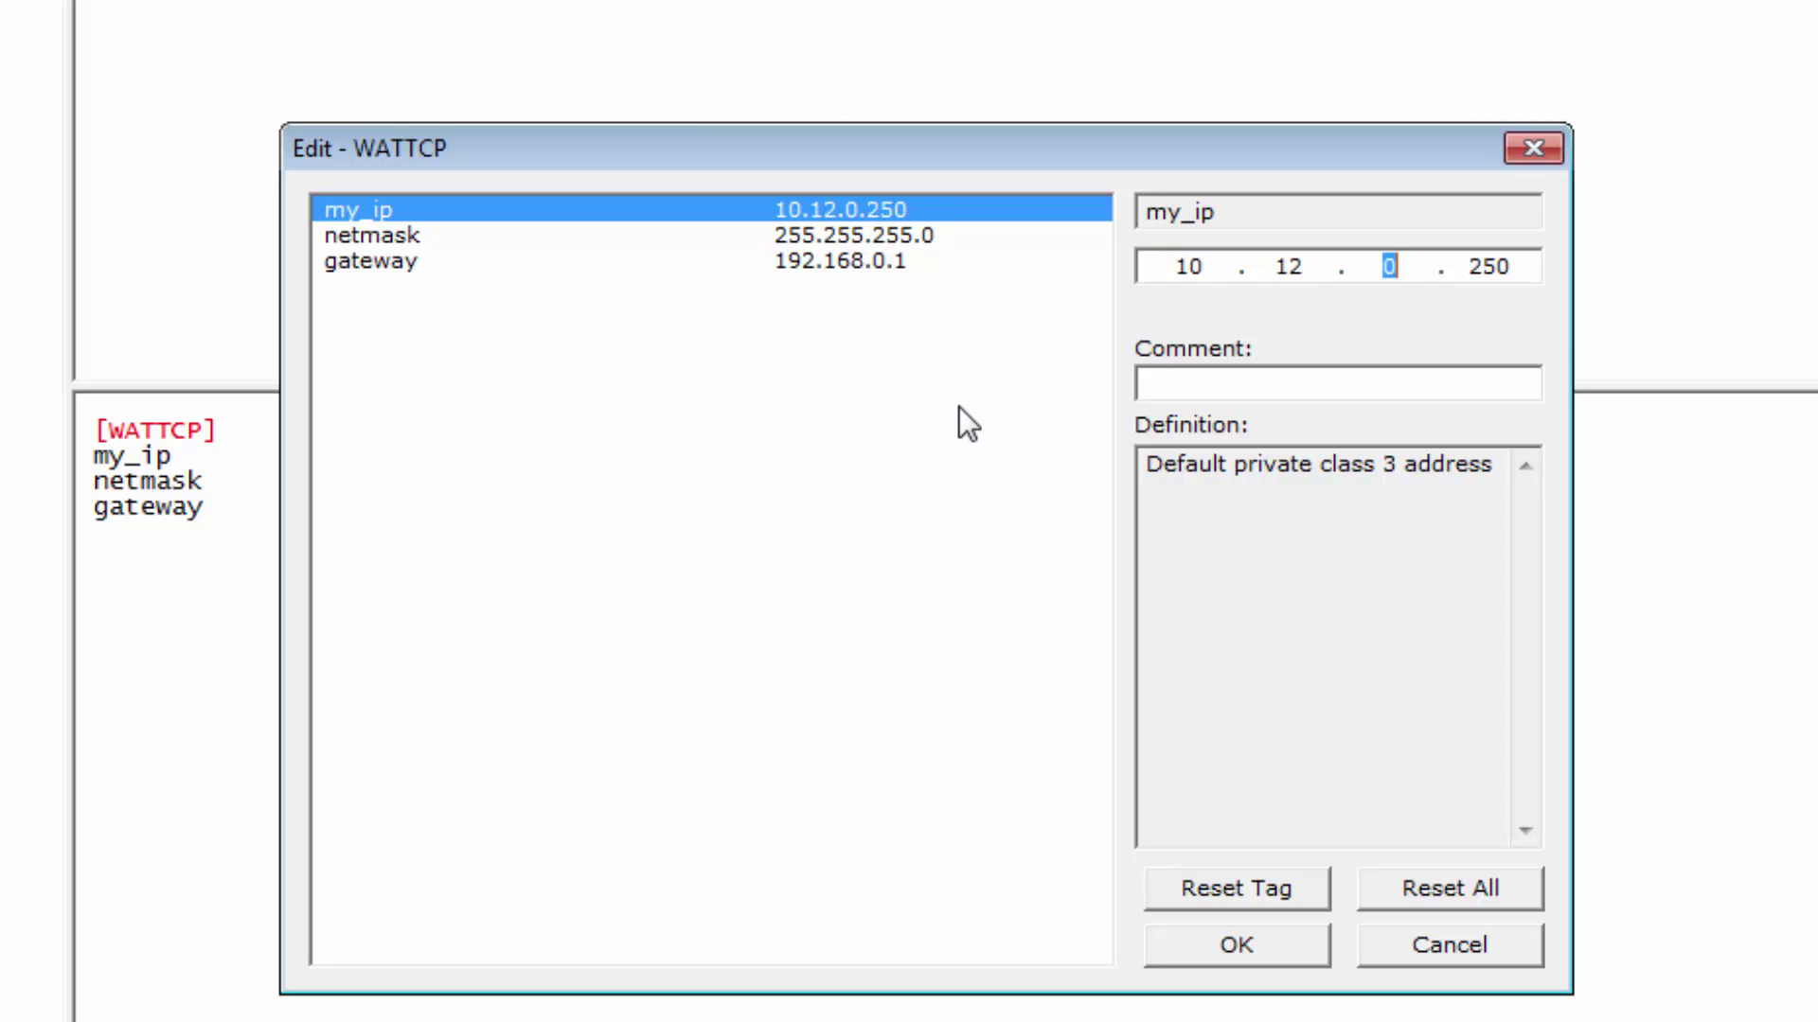
text(1.160)
click(833, 241)
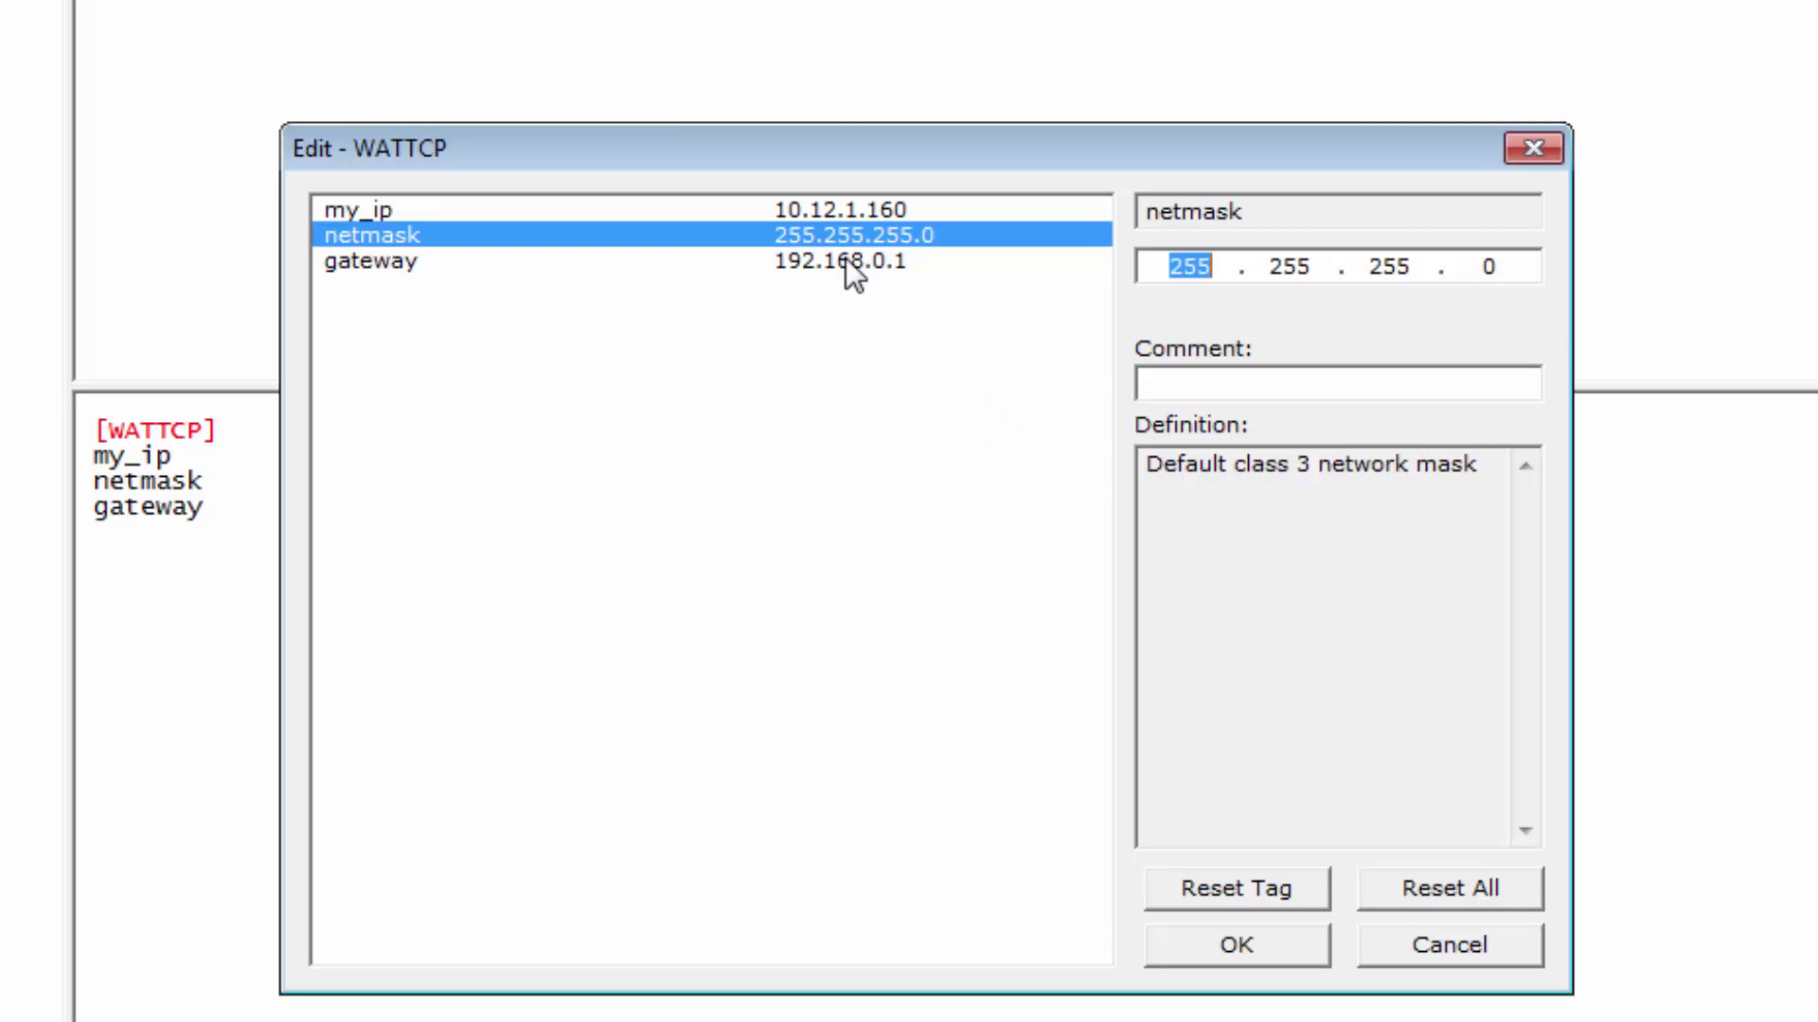
click(845, 261)
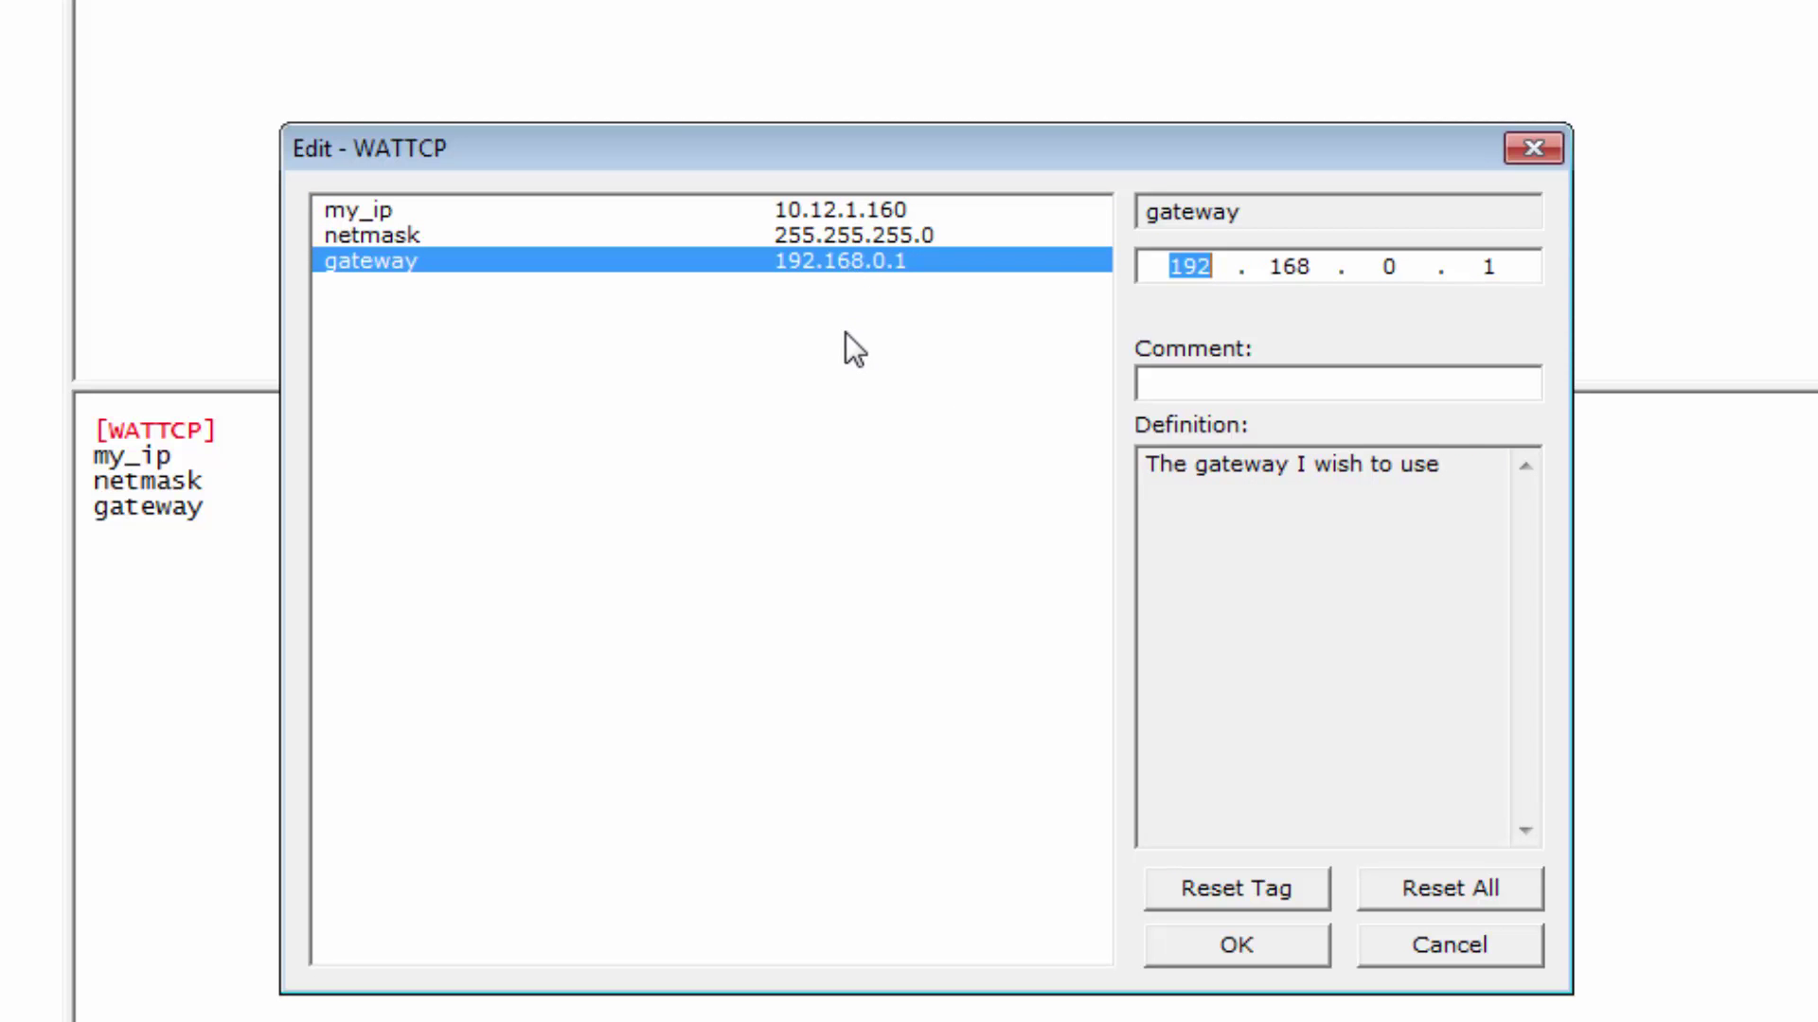
text(10.12.)
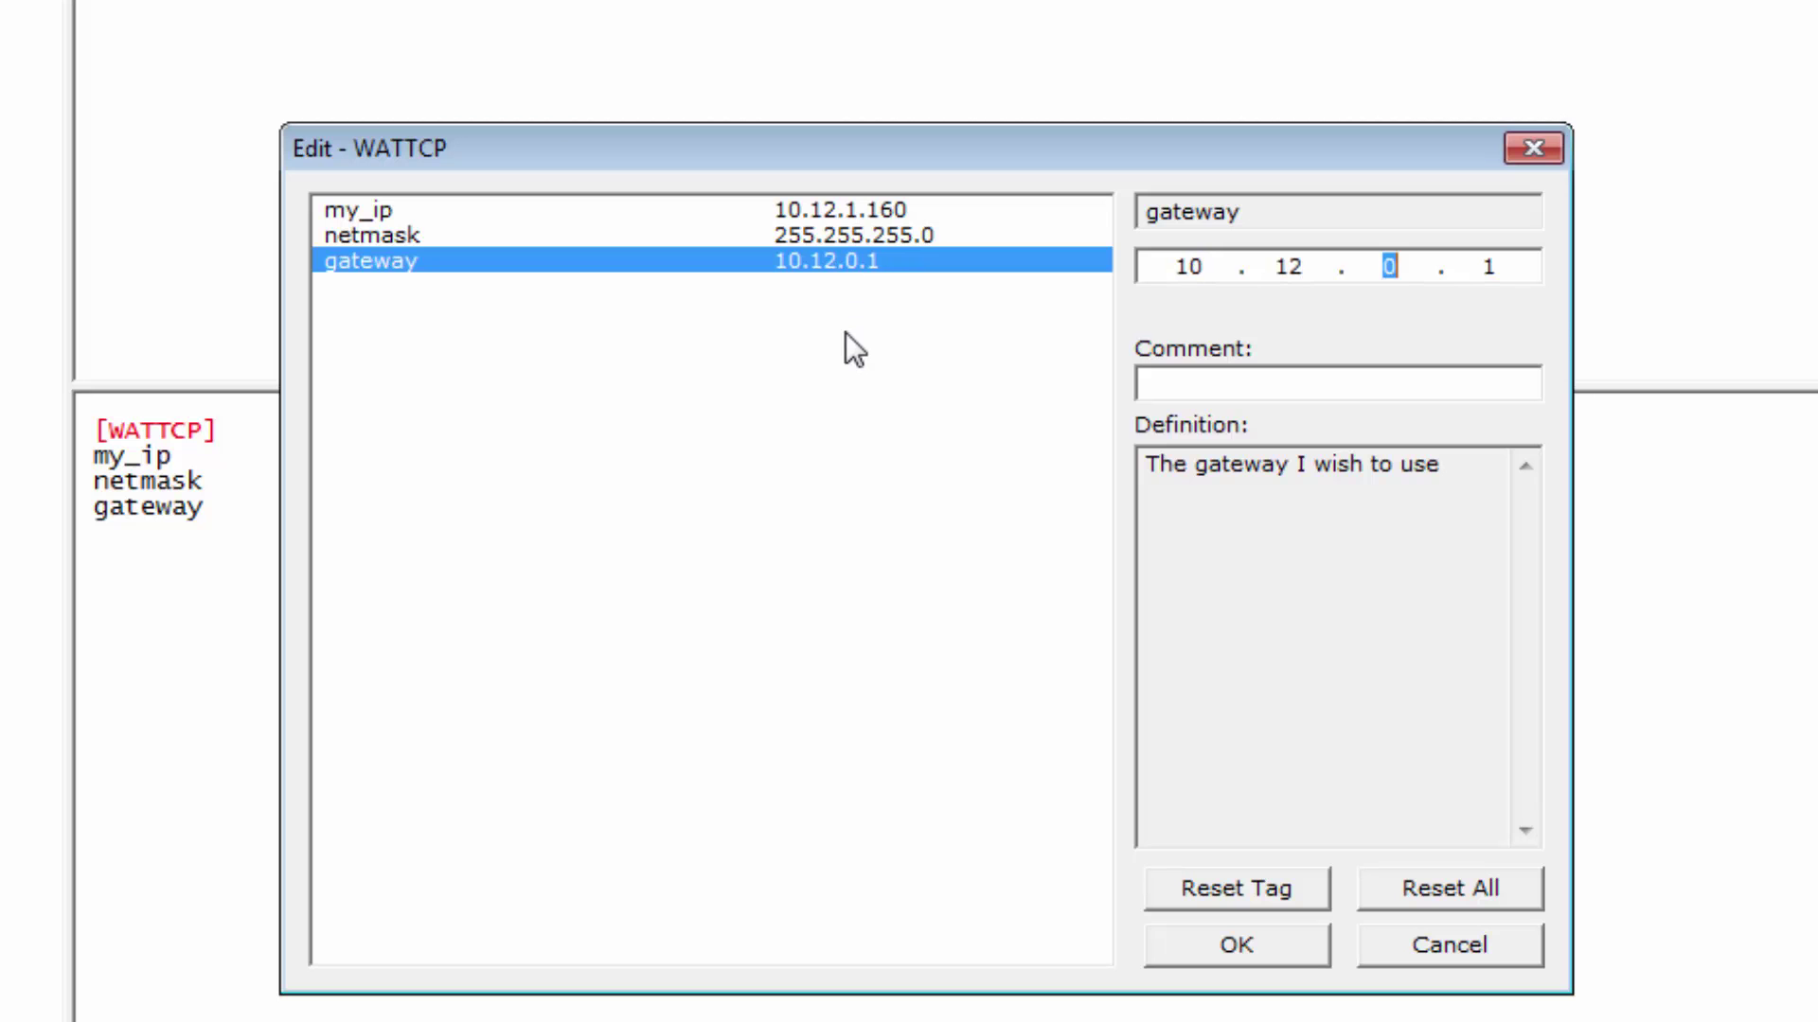
text(1)
click(912, 242)
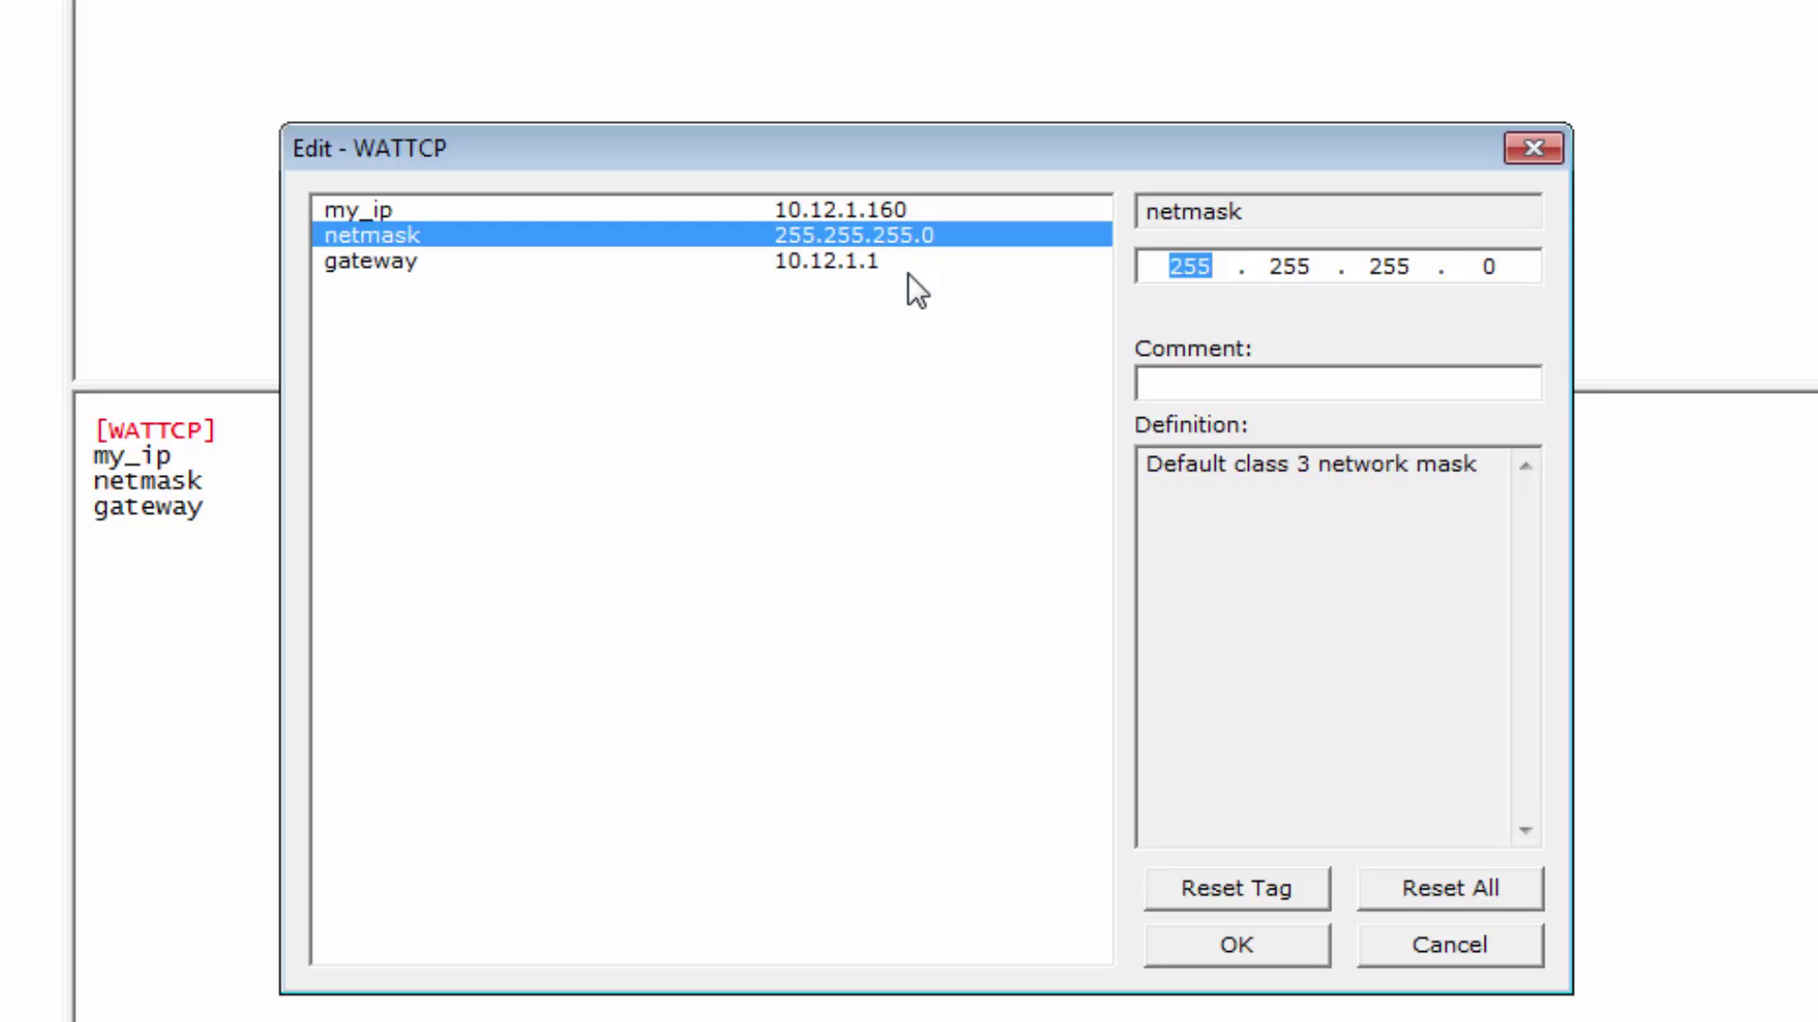
click(1288, 950)
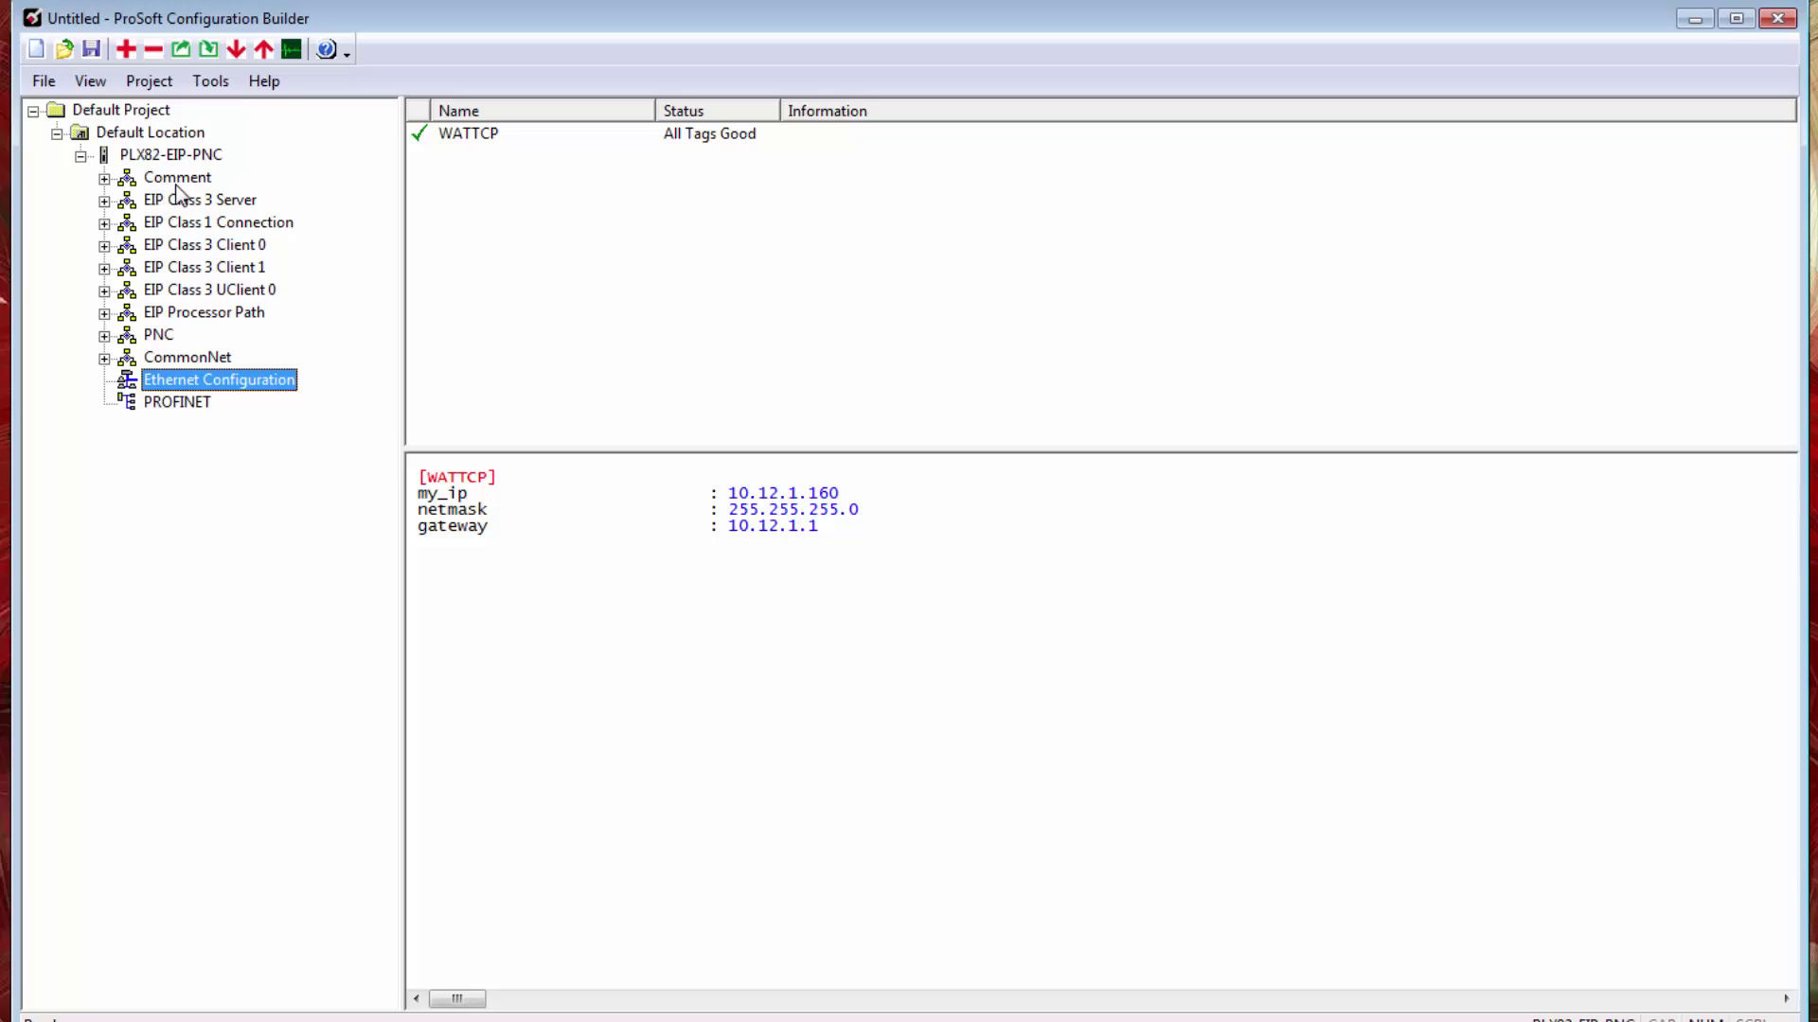
Step: Start Download from PC to Device and browse the network to find the PLX82-EIP-PNC gateway
right_click(202, 156)
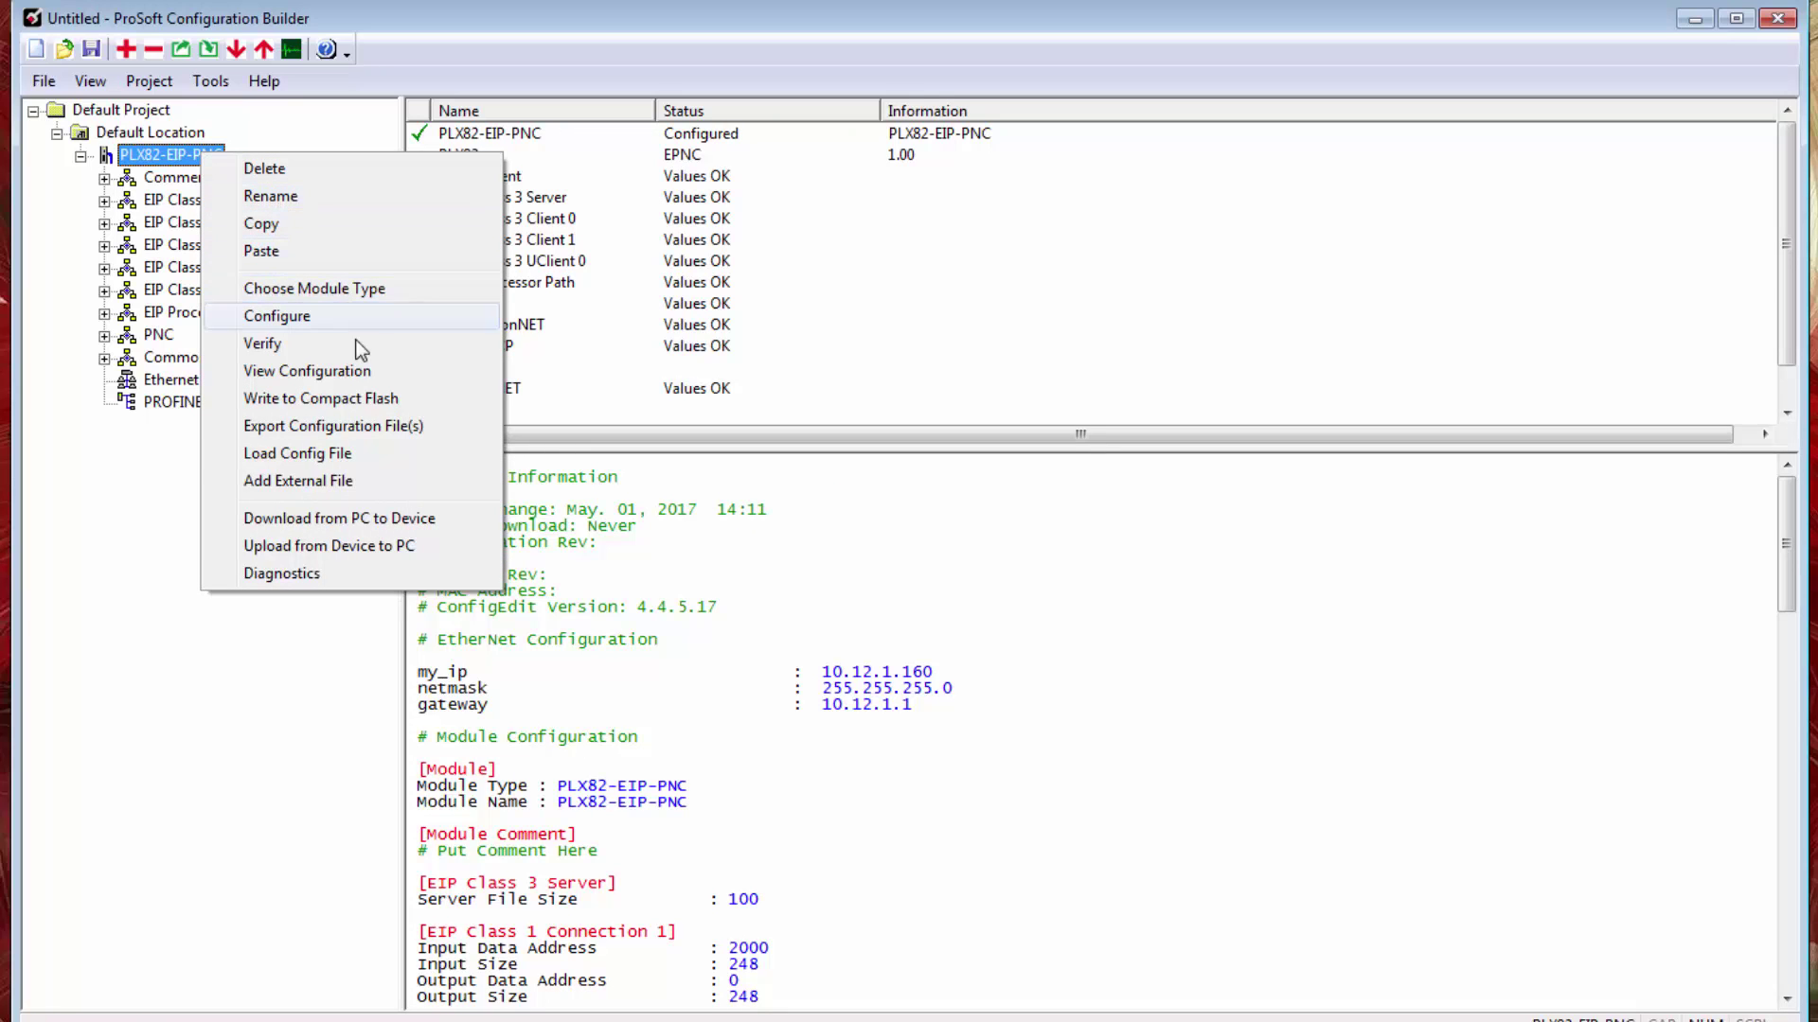
click(440, 516)
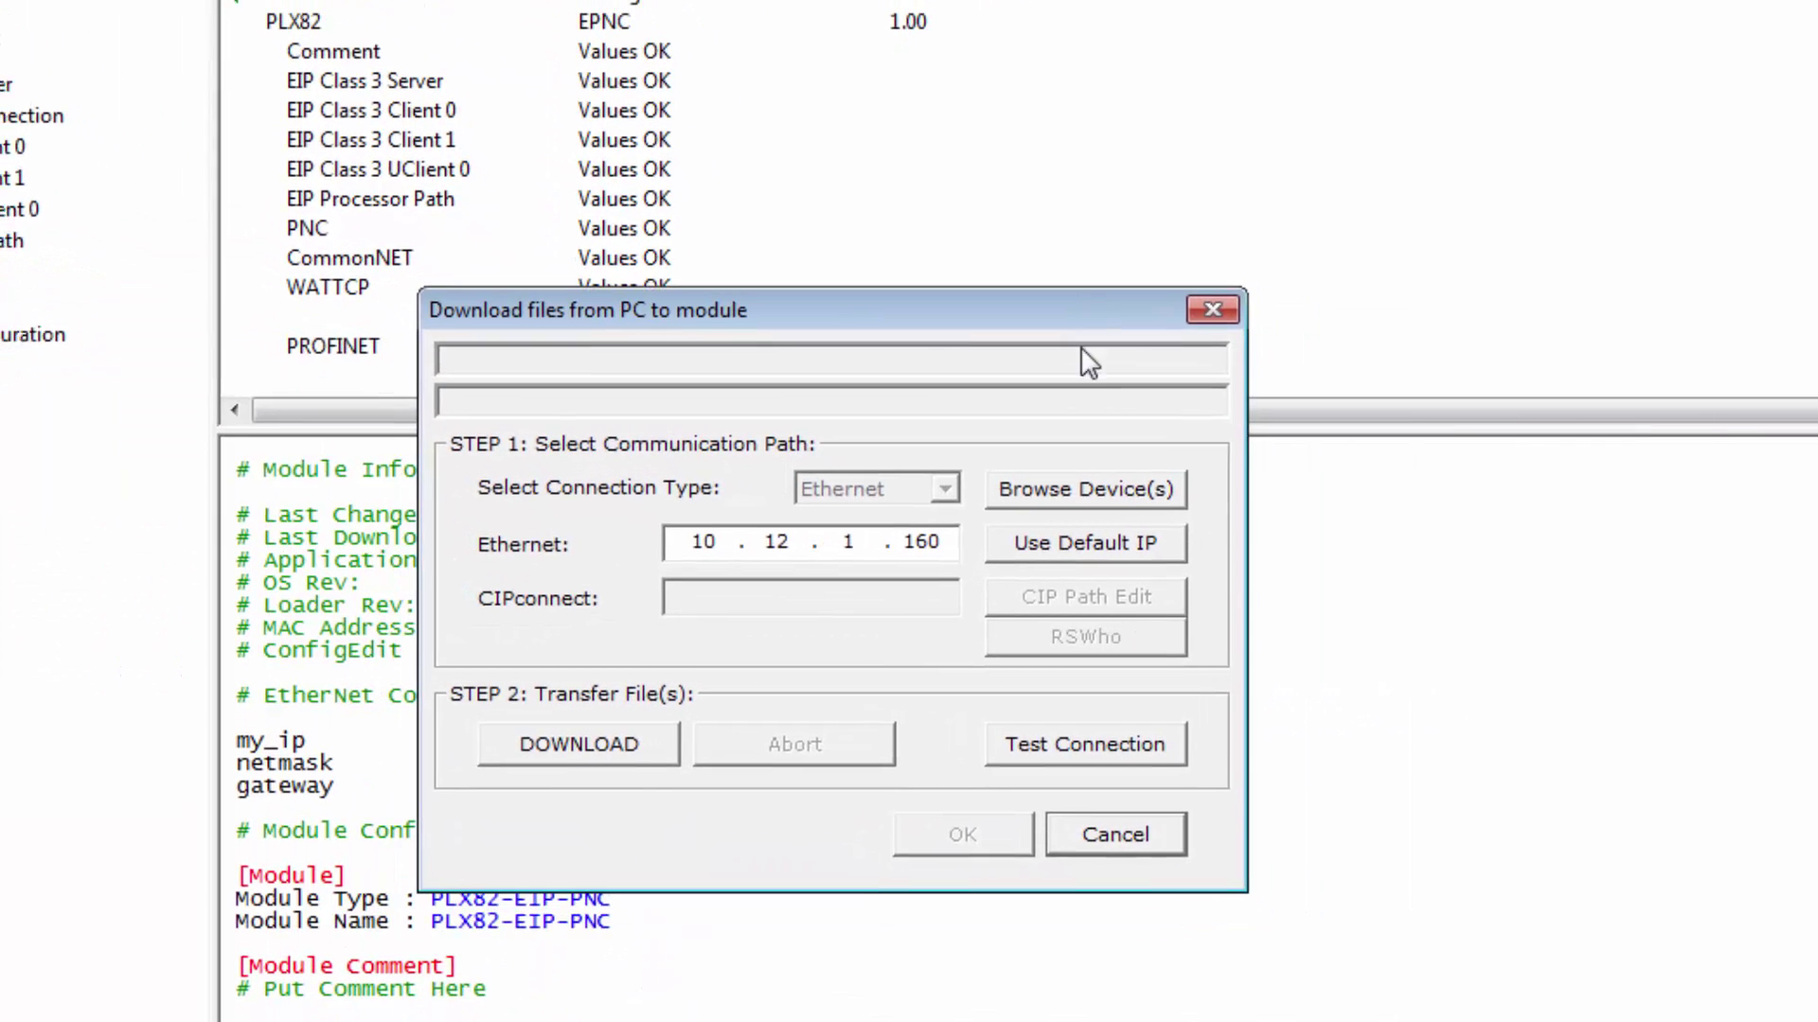
click(1117, 486)
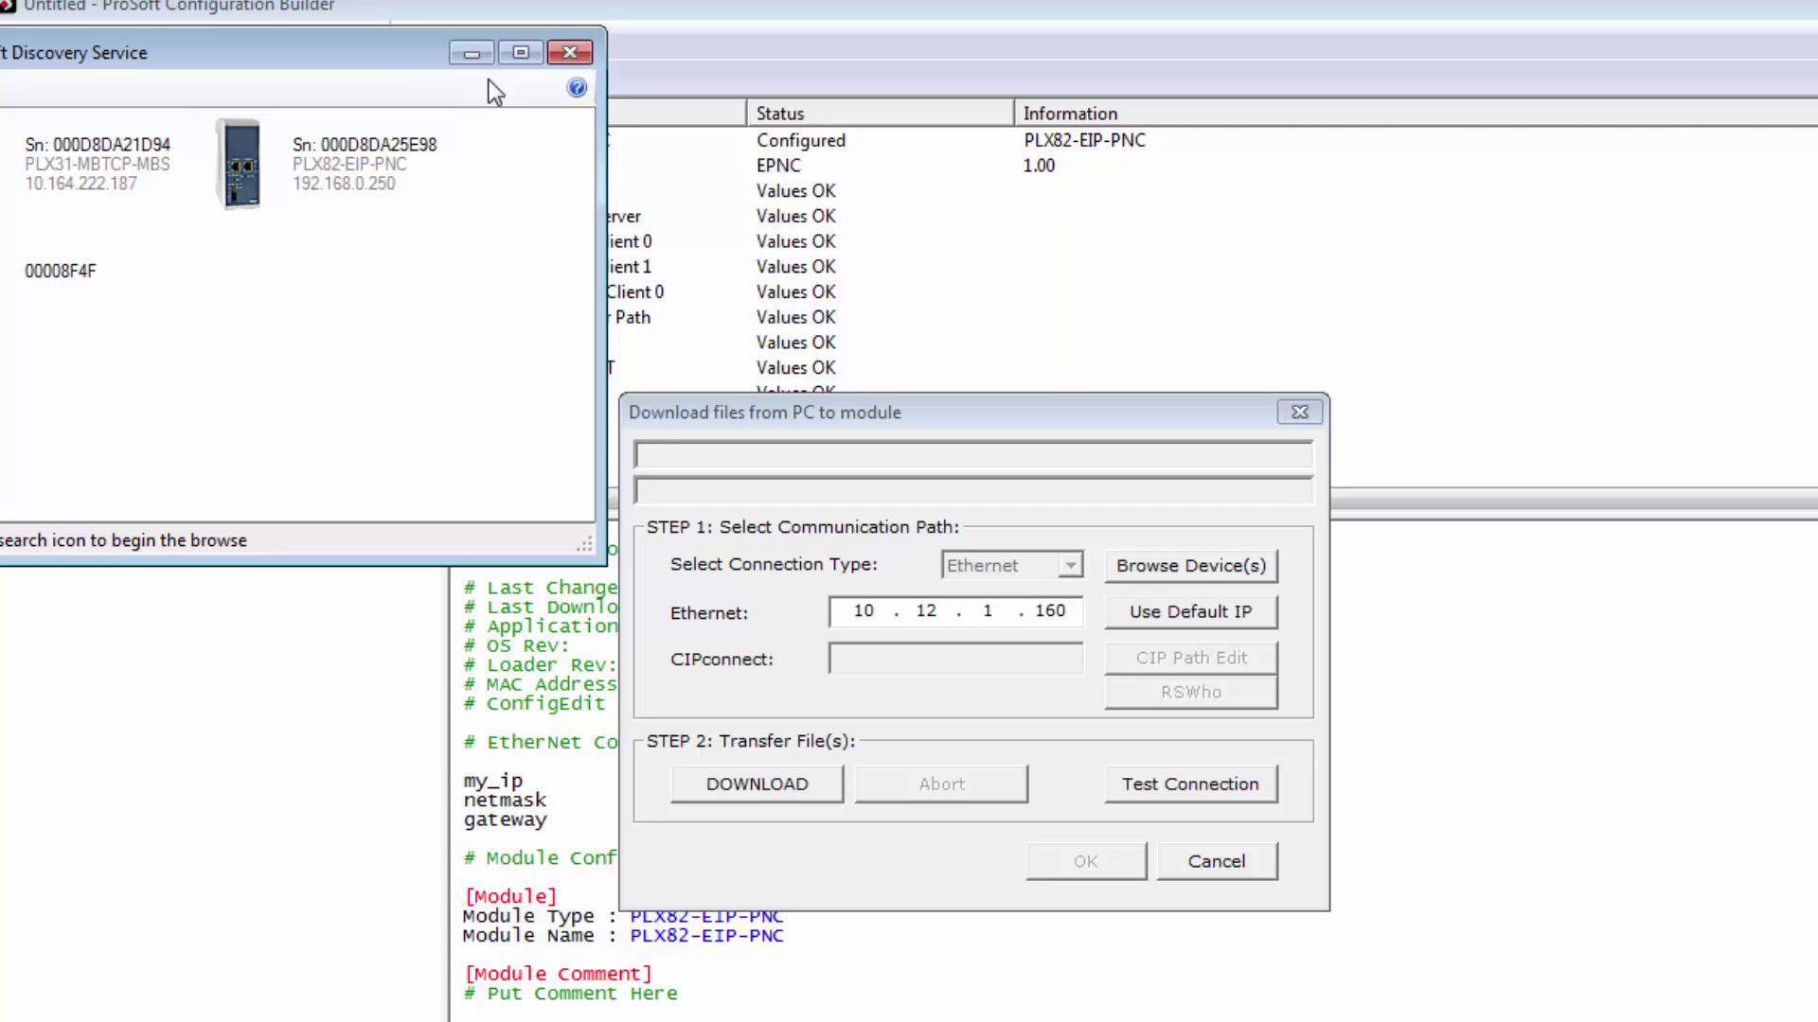
drag(374, 56, 587, 428)
click(559, 572)
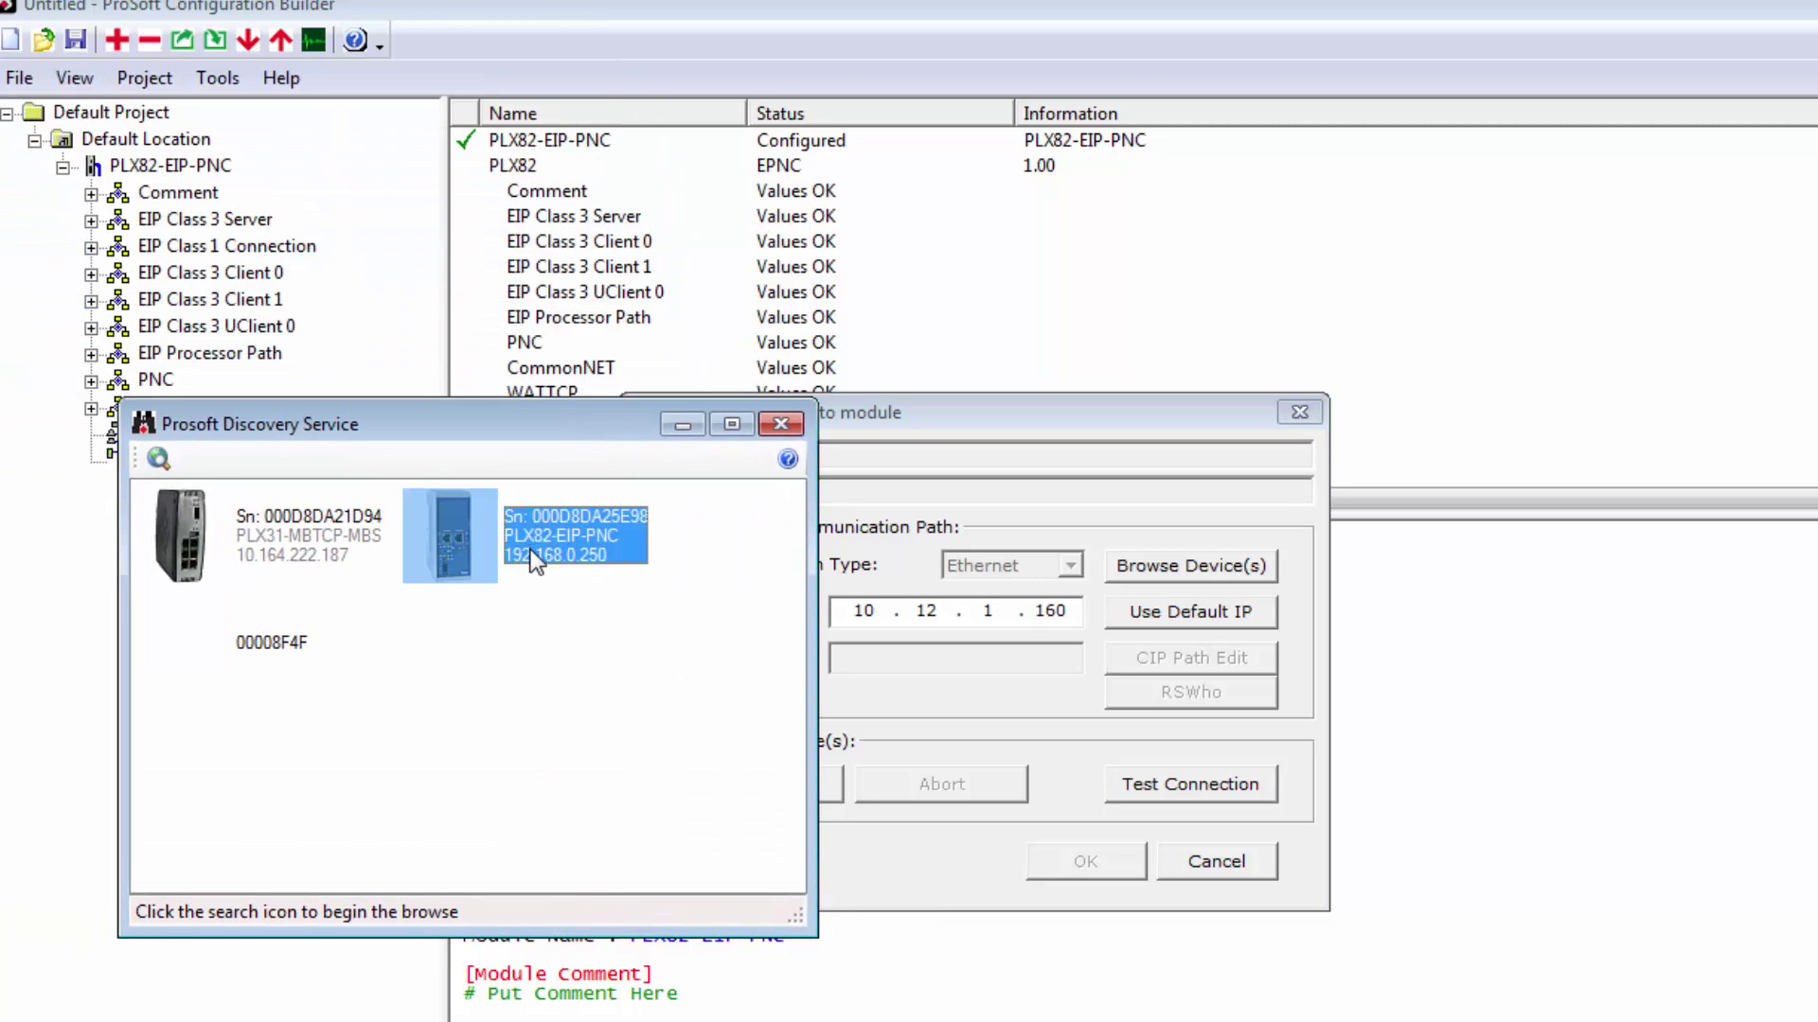
Step: Assign the gateway temporary IP 10.12.1.160 and download the configuration to it
right_click(560, 523)
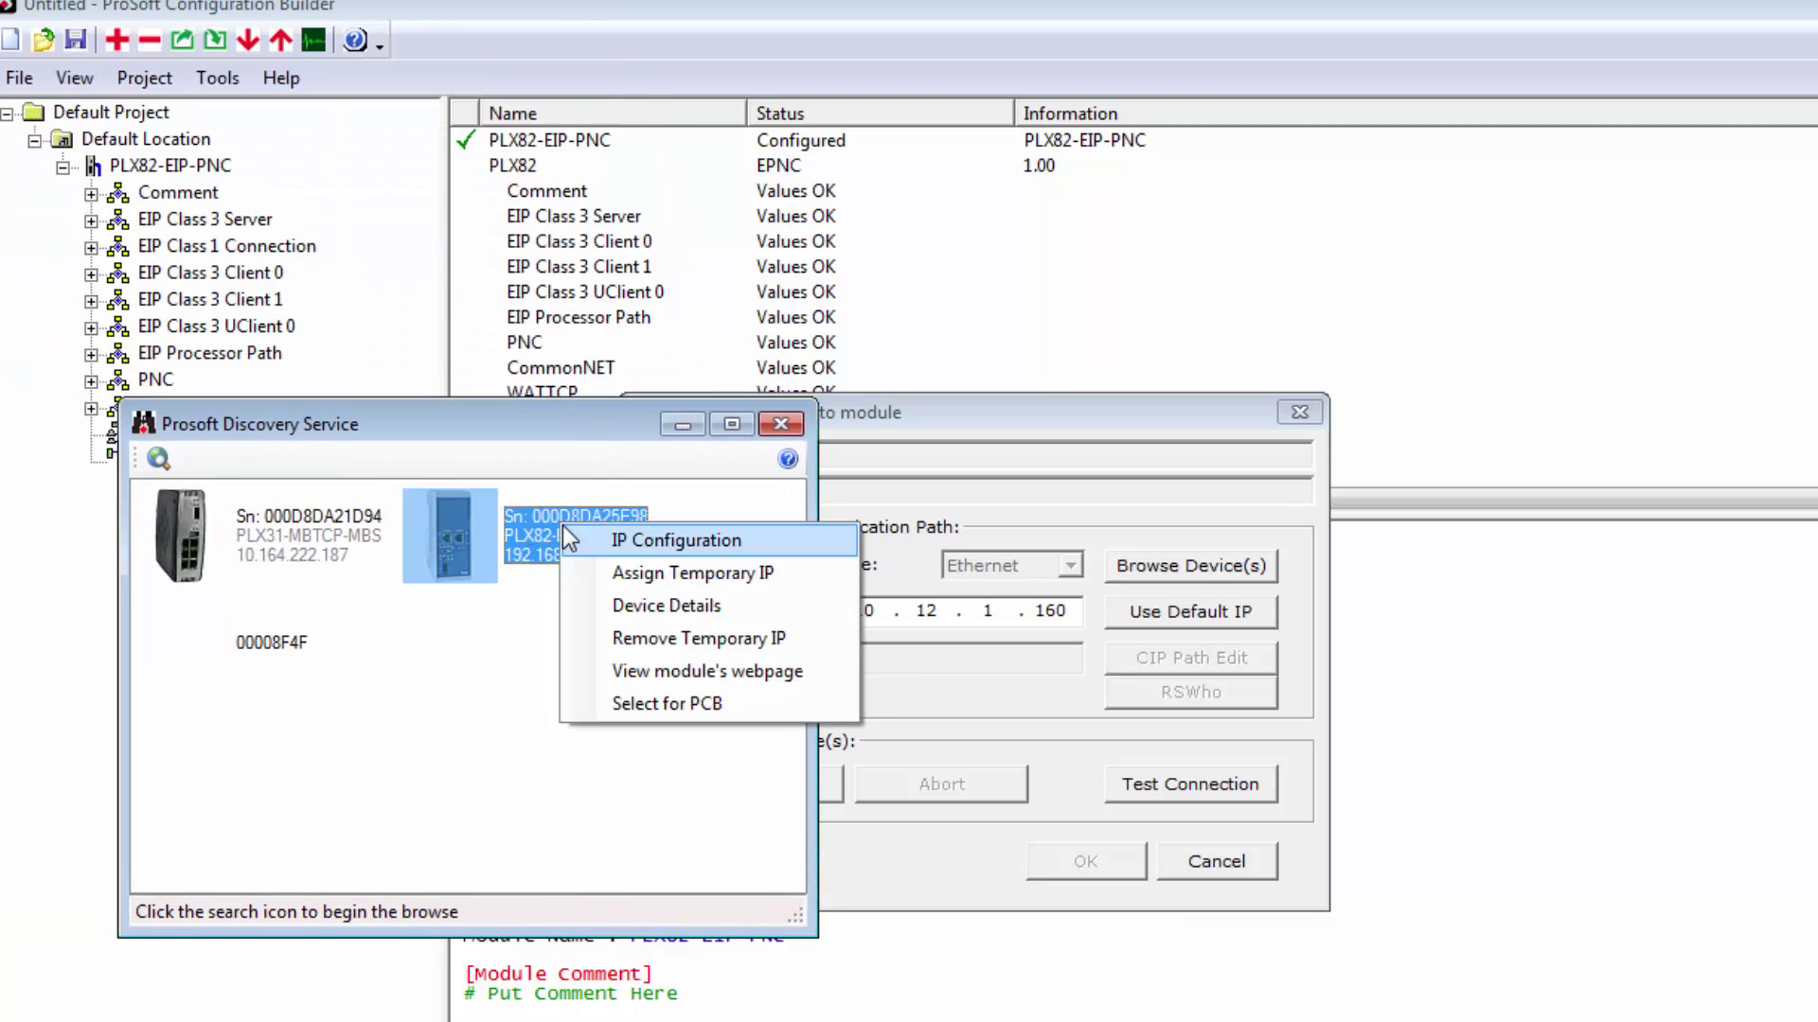
click(789, 589)
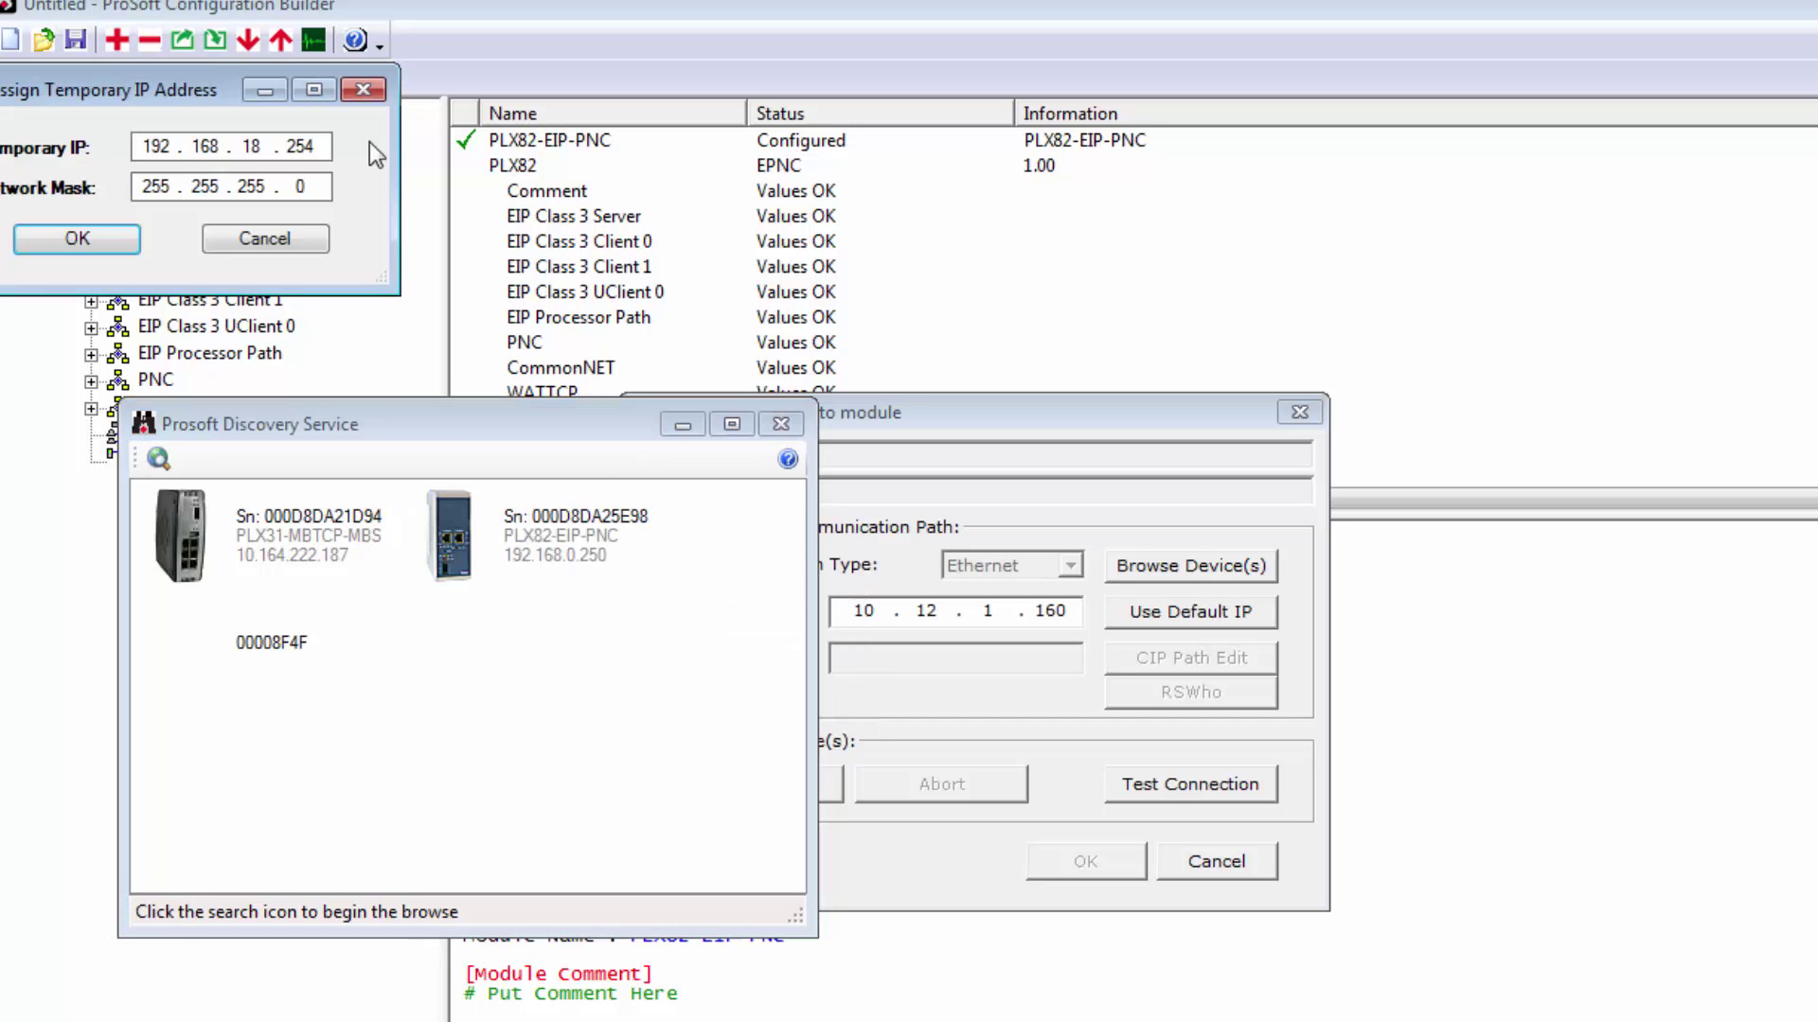
drag(187, 90, 906, 545)
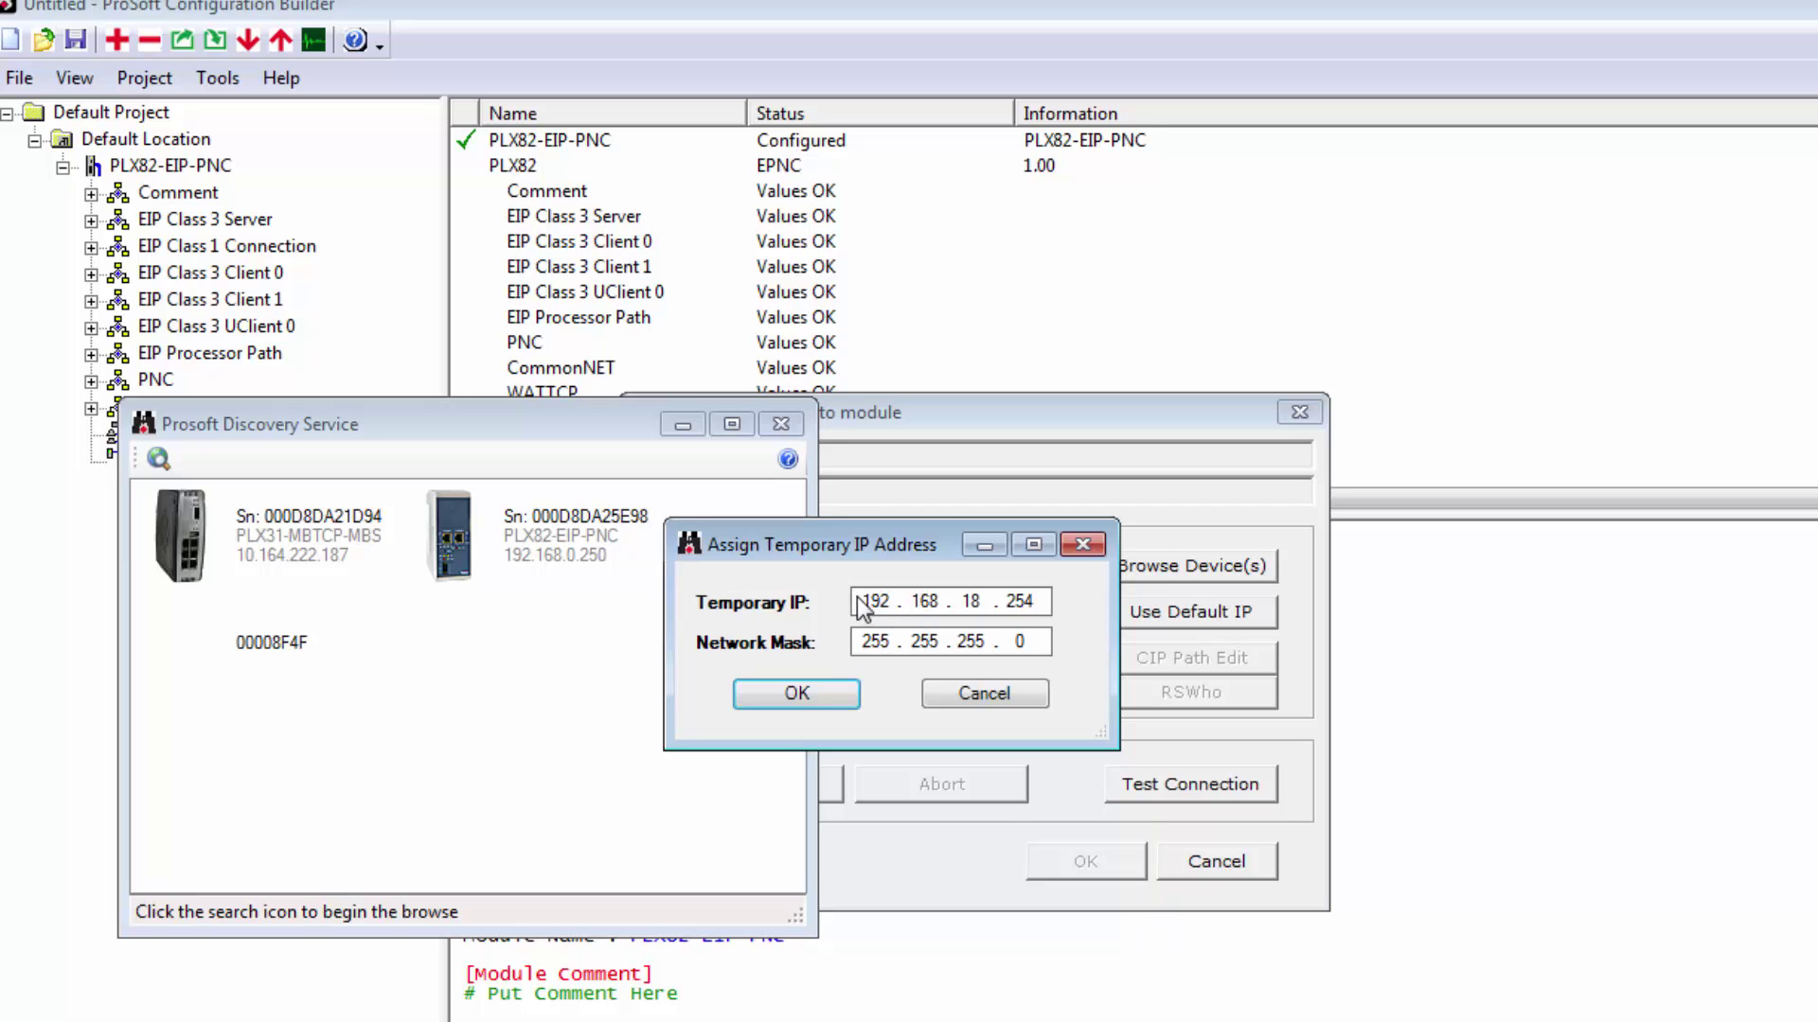
double_click(873, 602)
text(10.12.1.16)
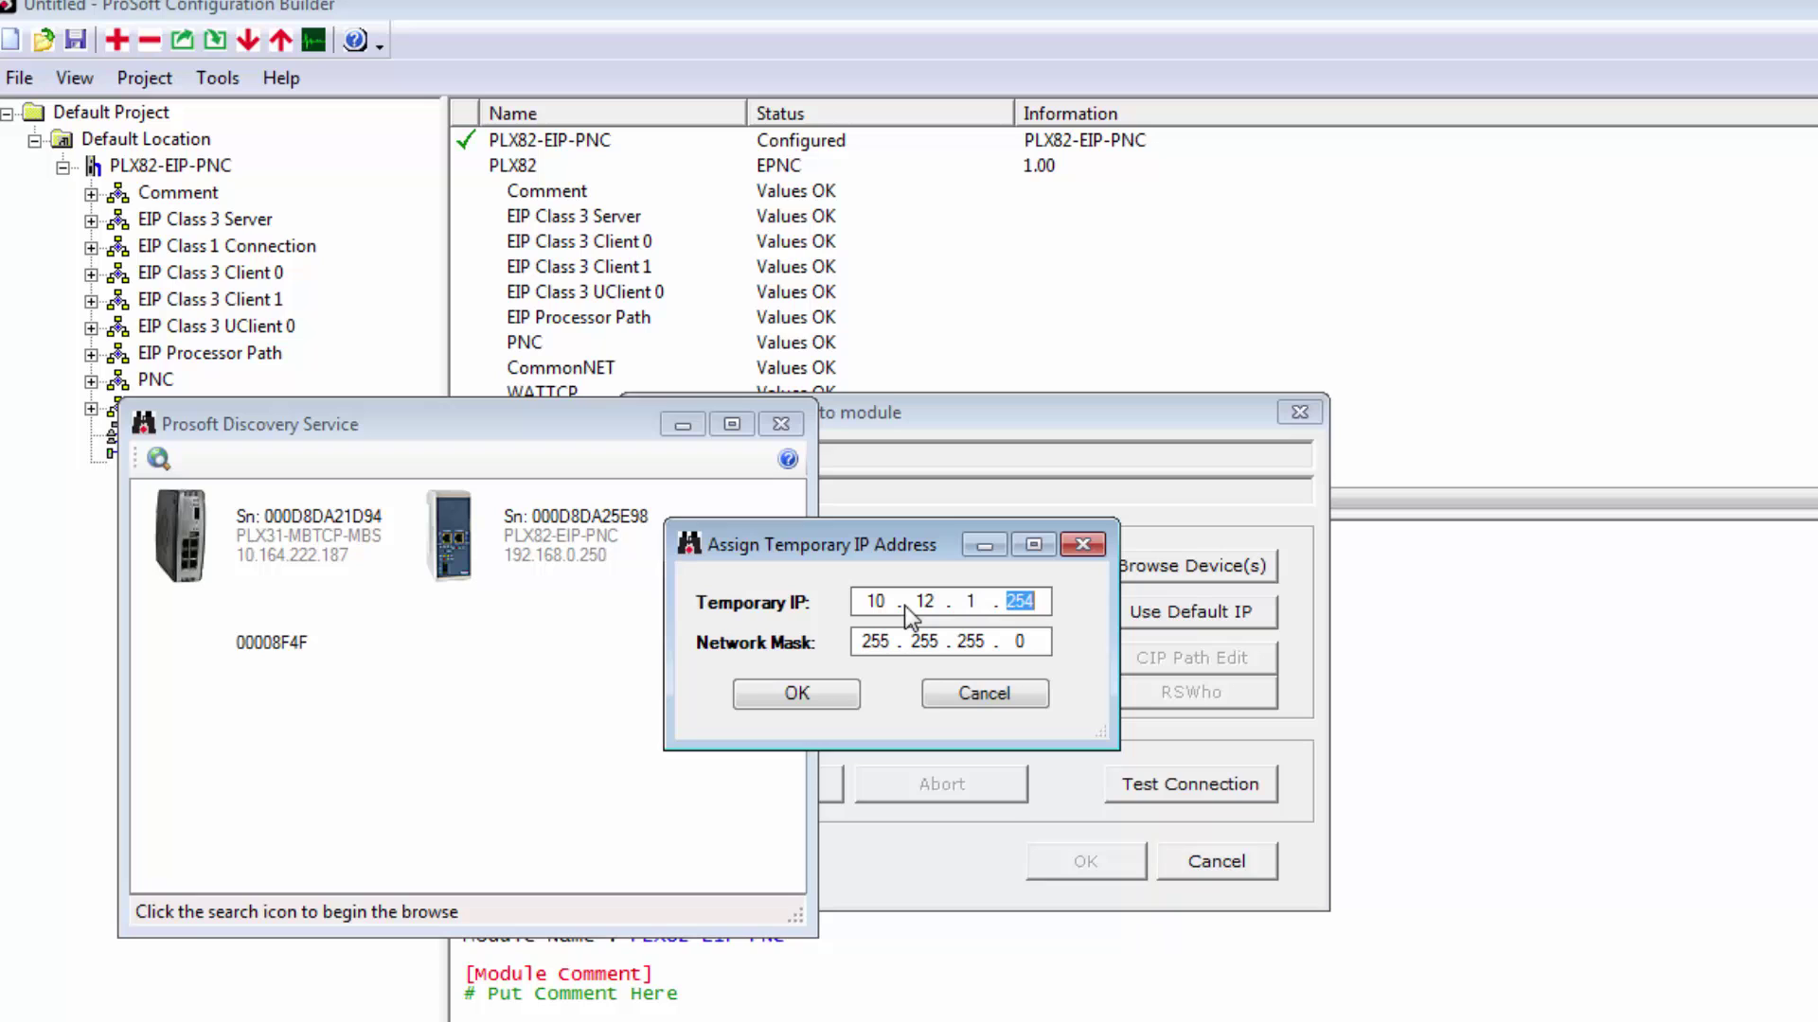
text(0)
click(770, 686)
click(781, 423)
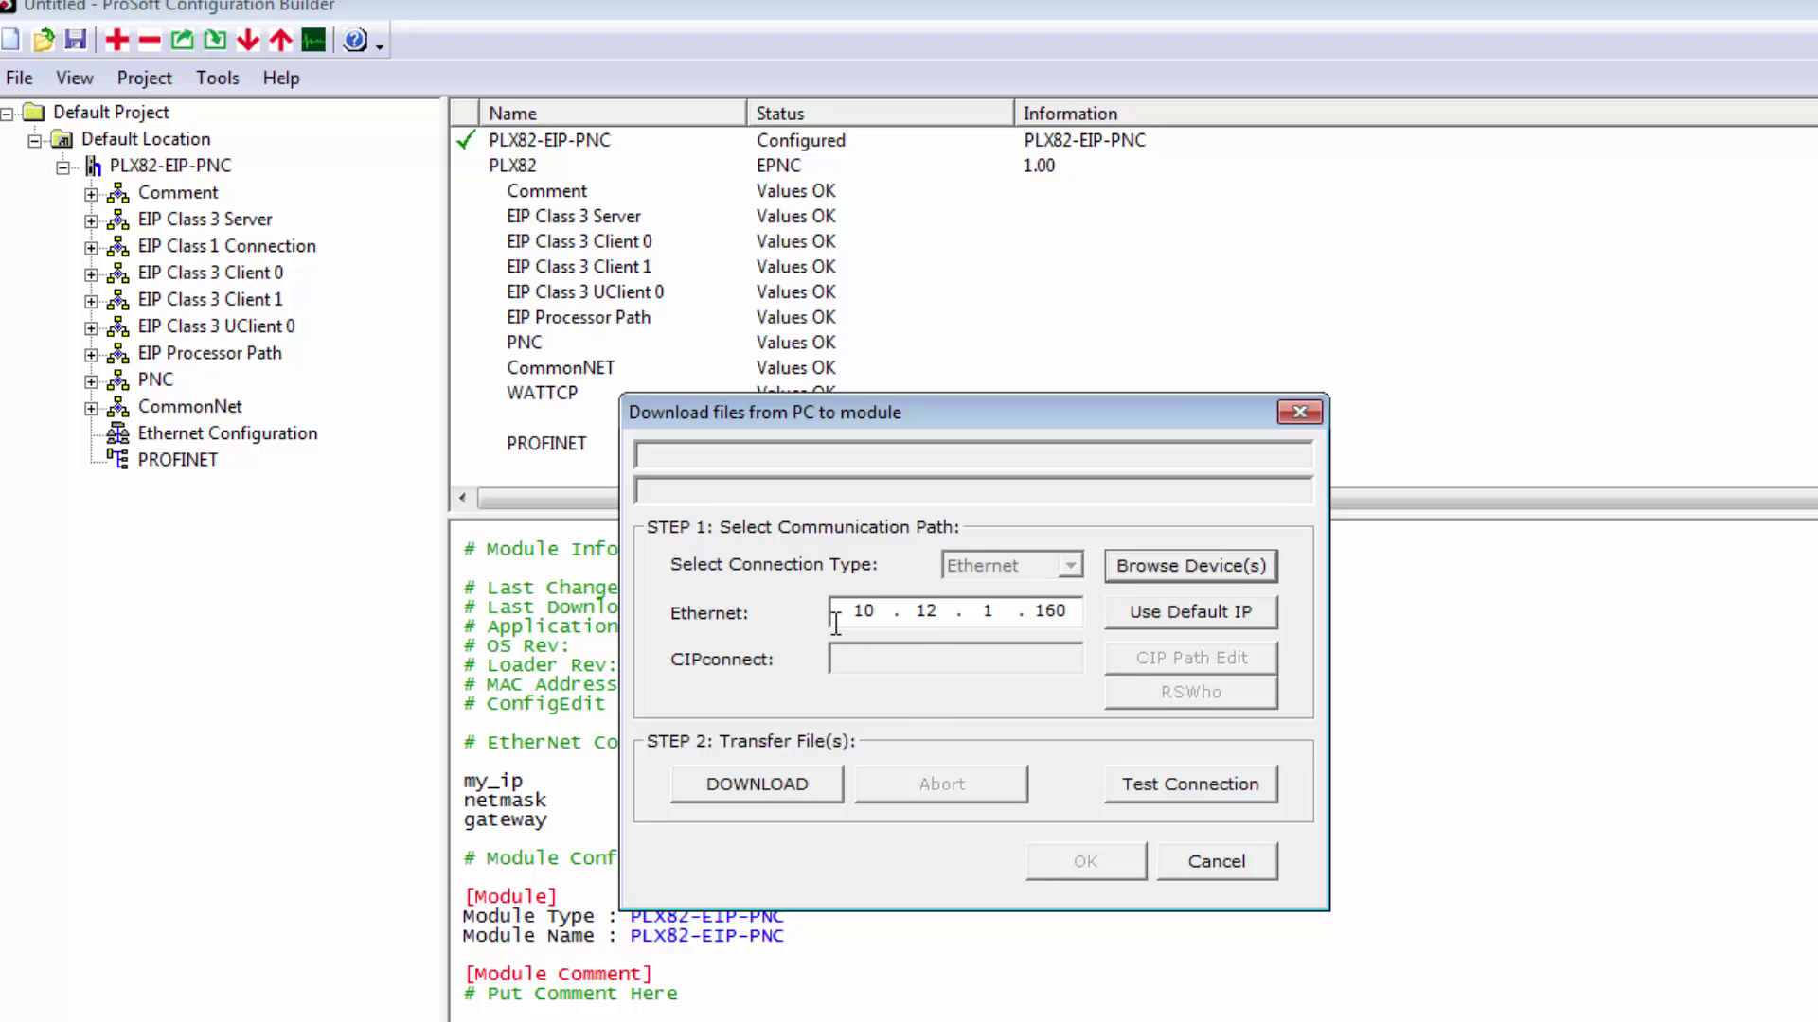
click(806, 784)
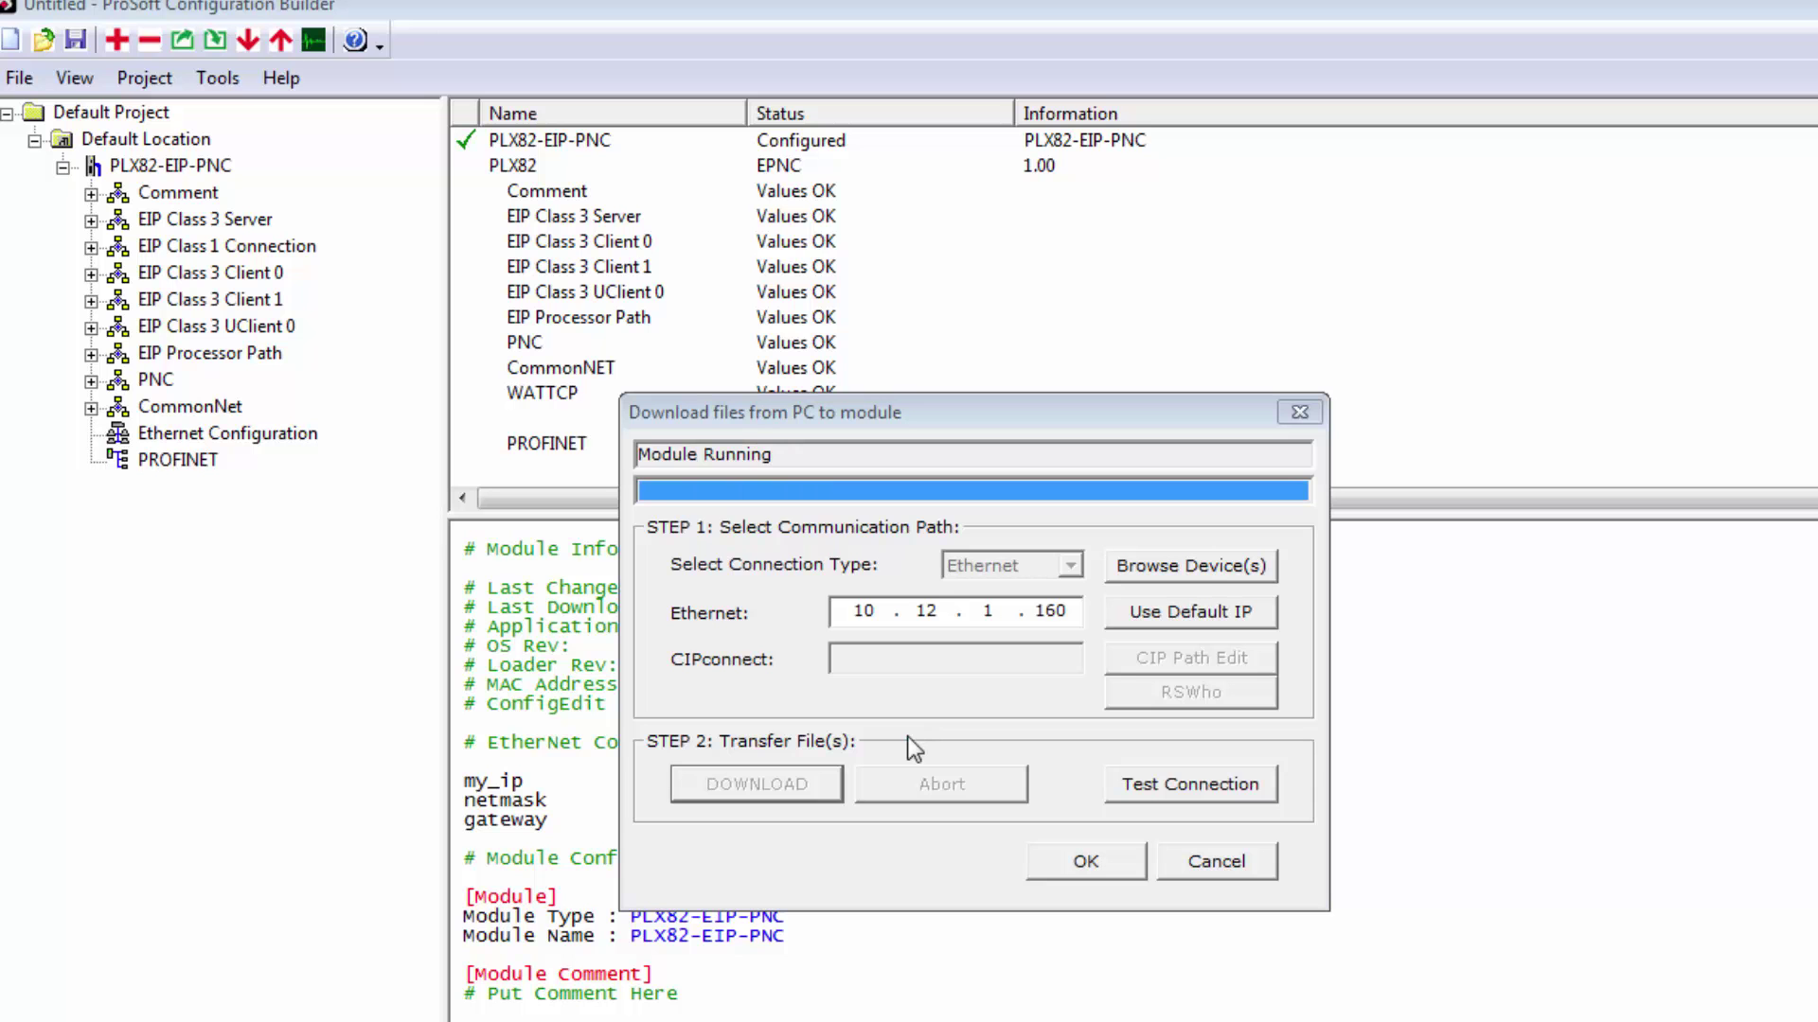
Step: Close the finished download window and open the PNC settings for editing
click(1086, 860)
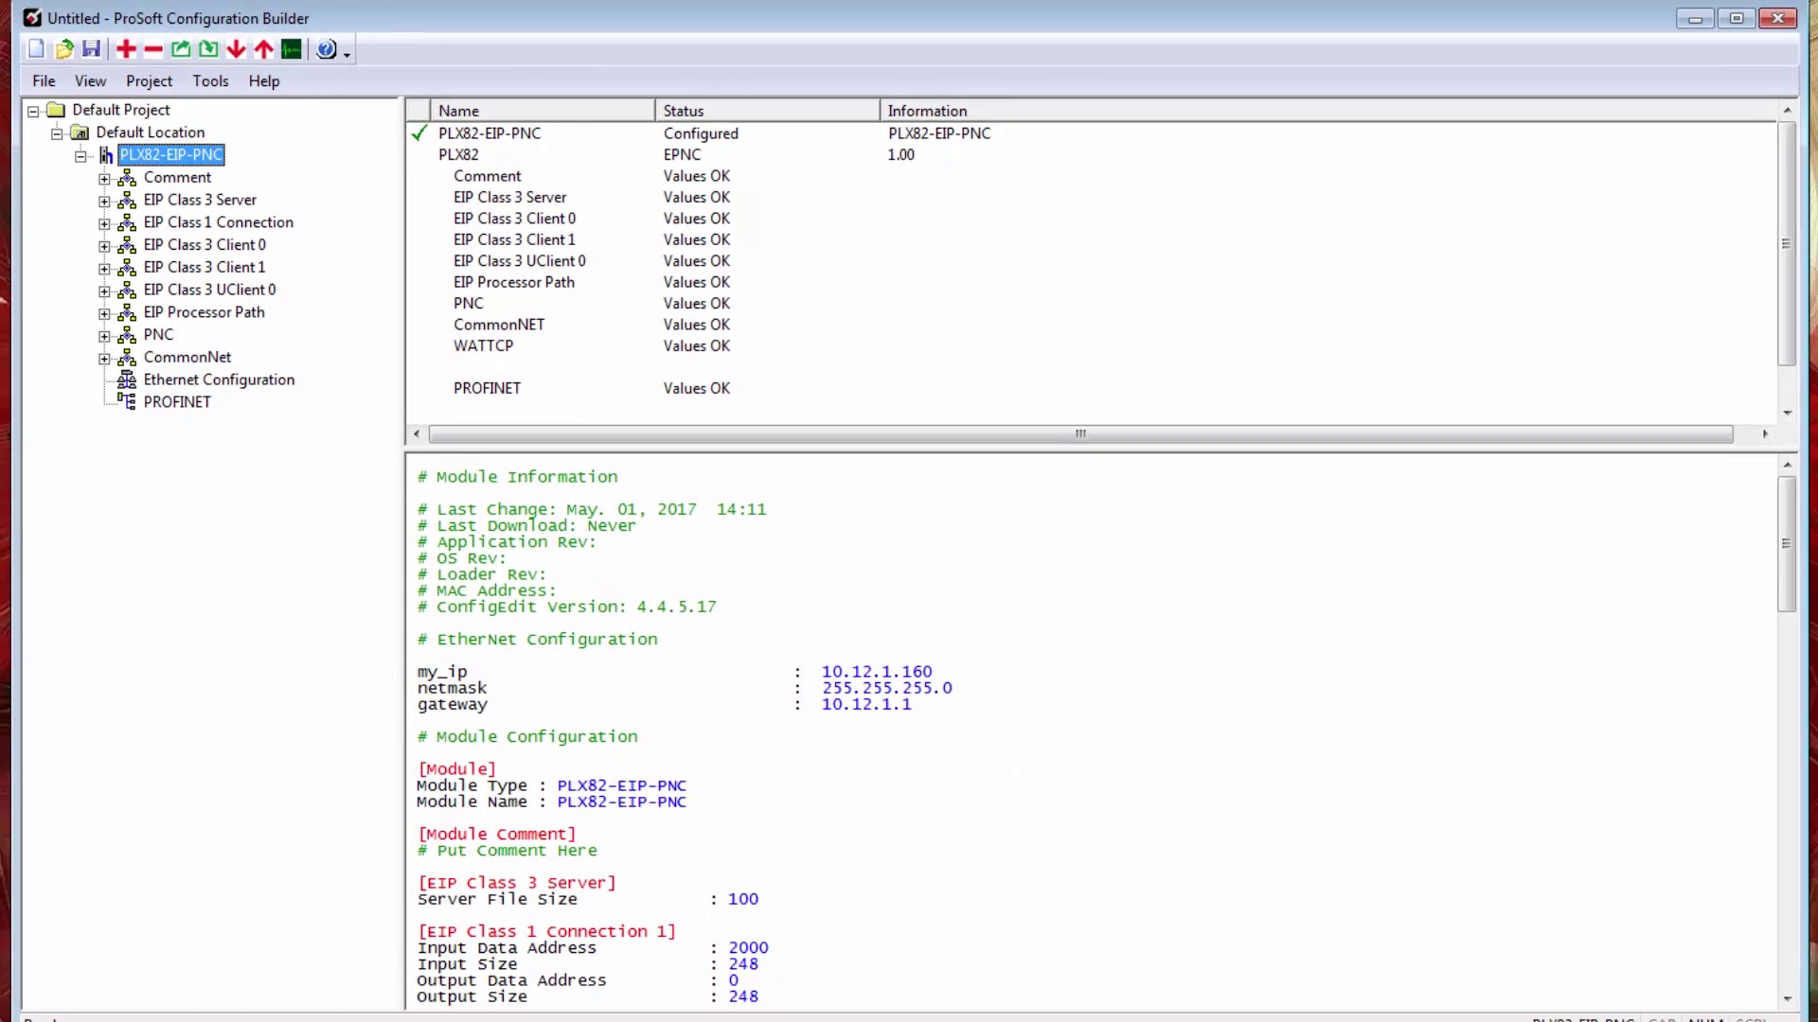
click(947, 239)
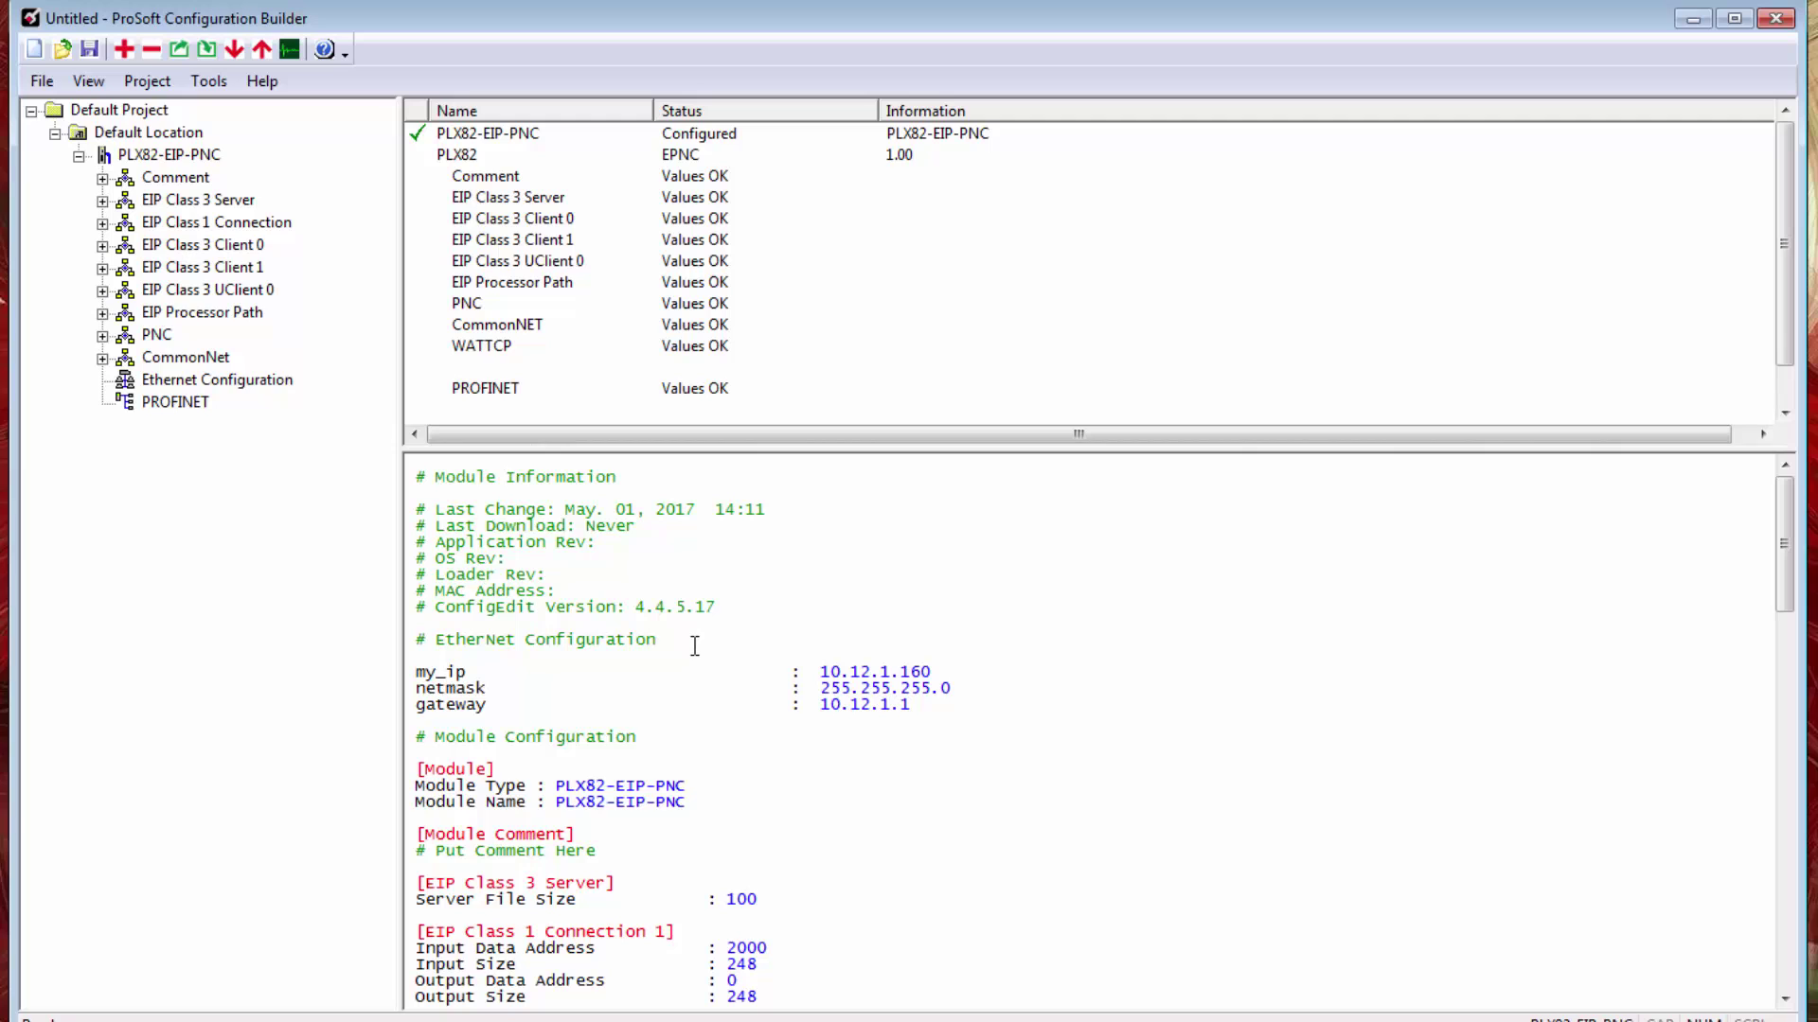
click(164, 345)
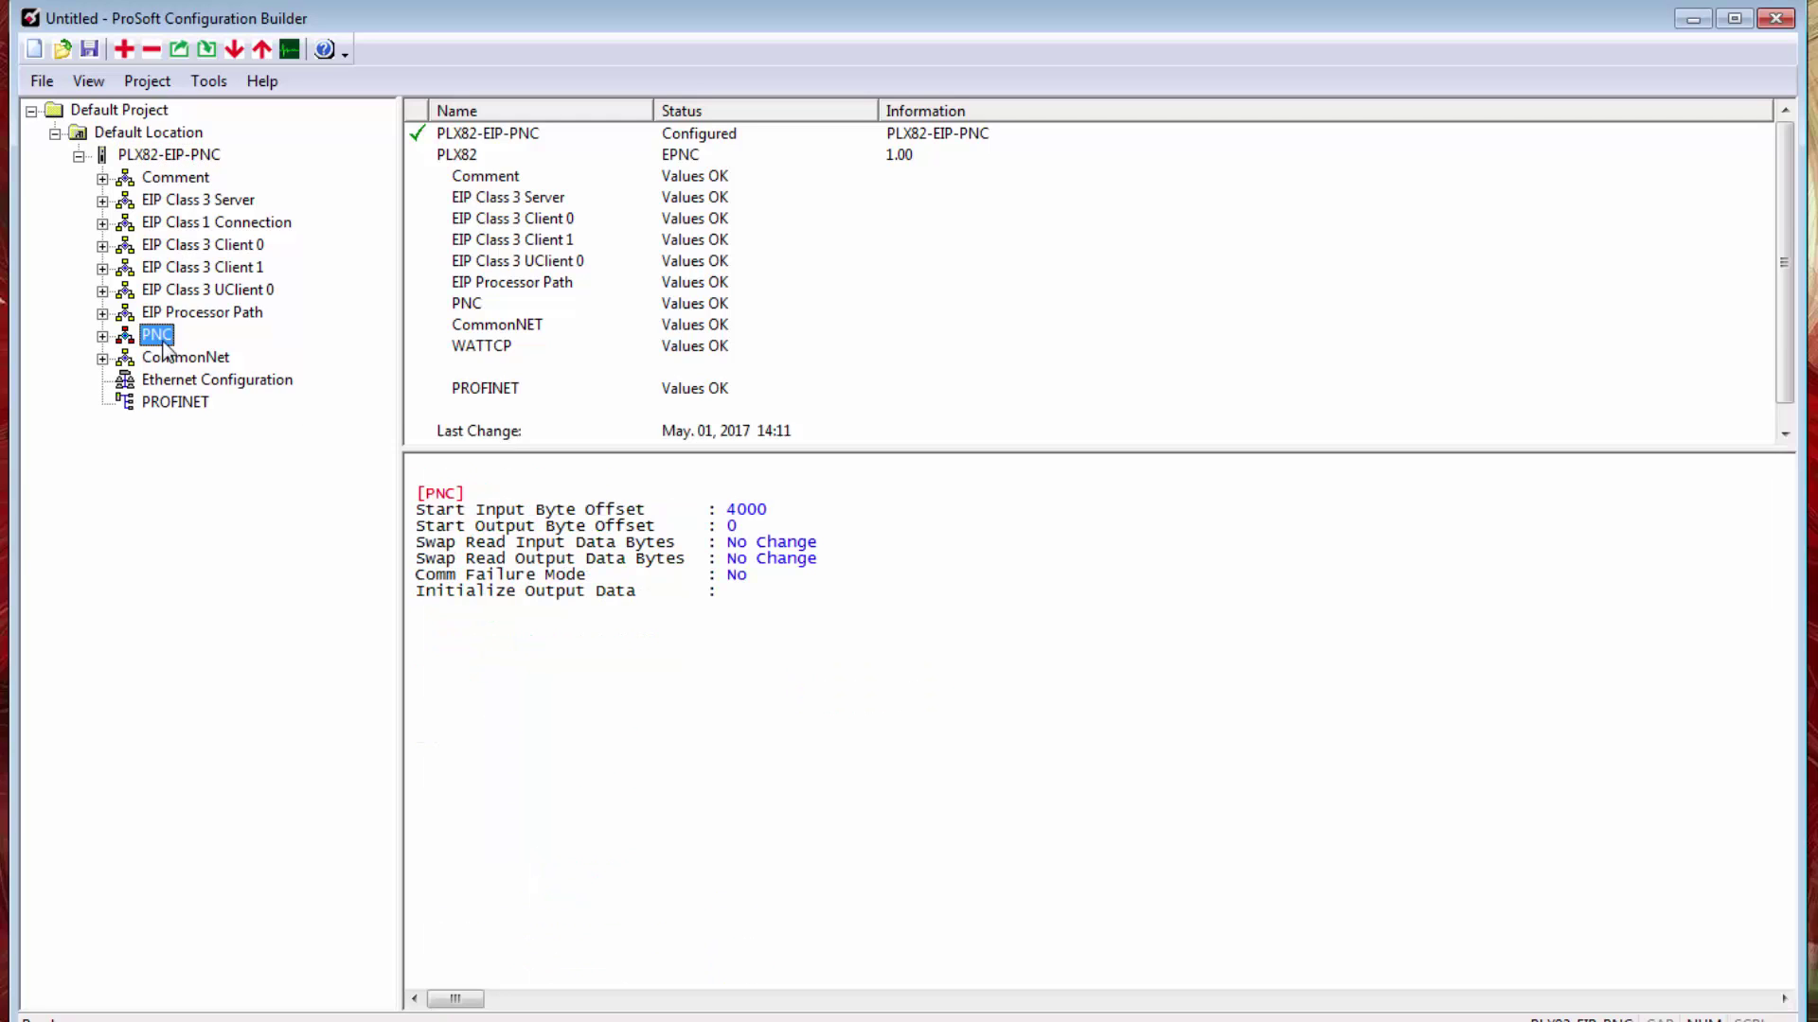
click(102, 337)
double_click(179, 360)
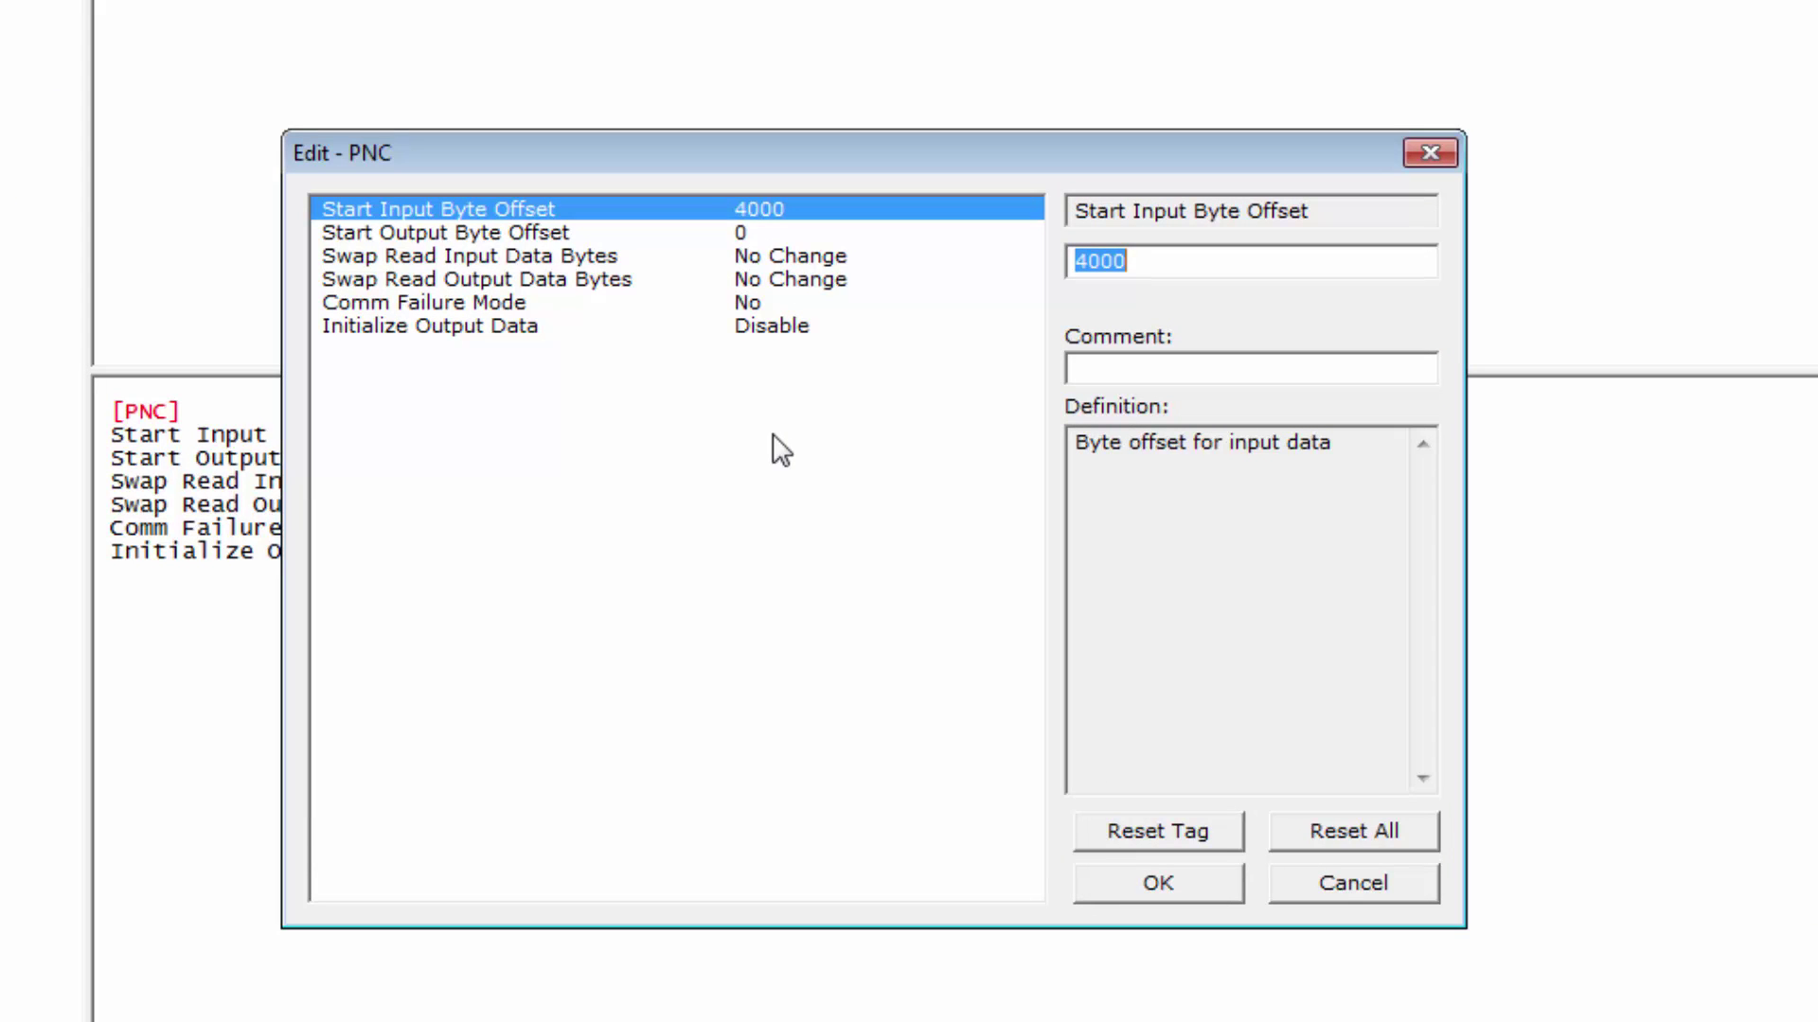
Step: Review the PNC values (input offset 4000, output offset 0, no byte swapping) and keep them unchanged
click(810, 233)
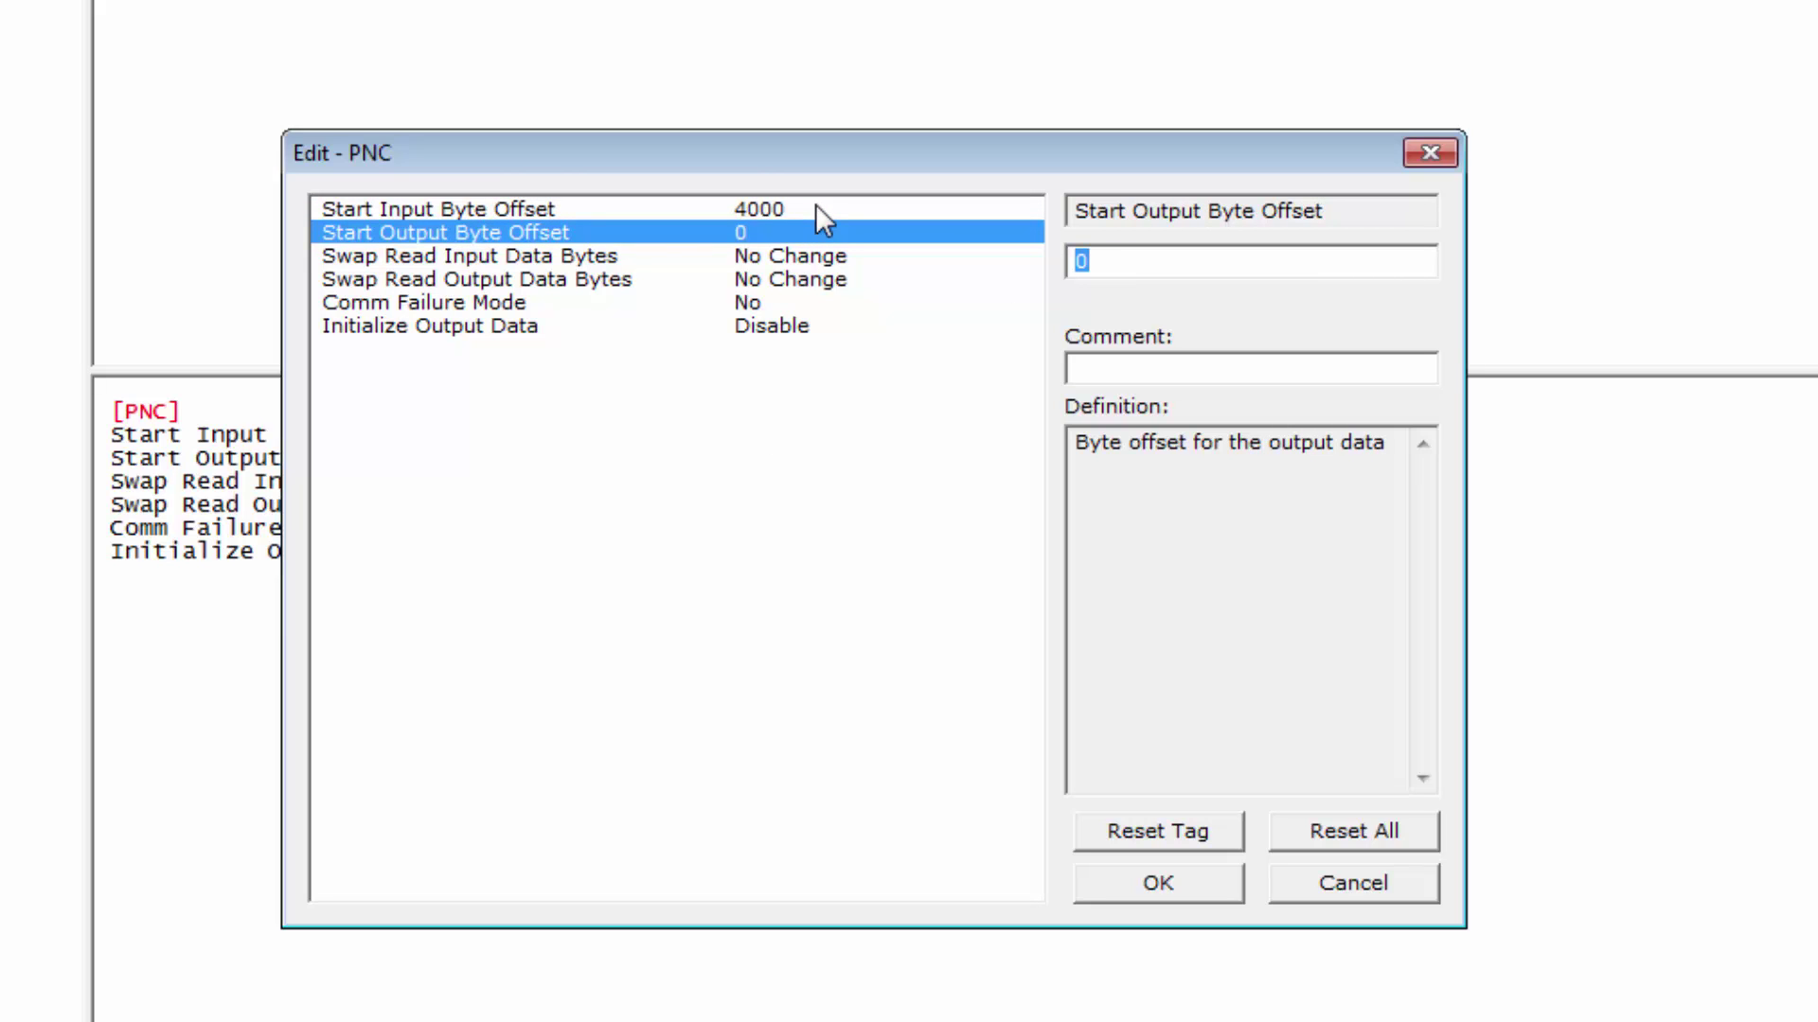
click(816, 206)
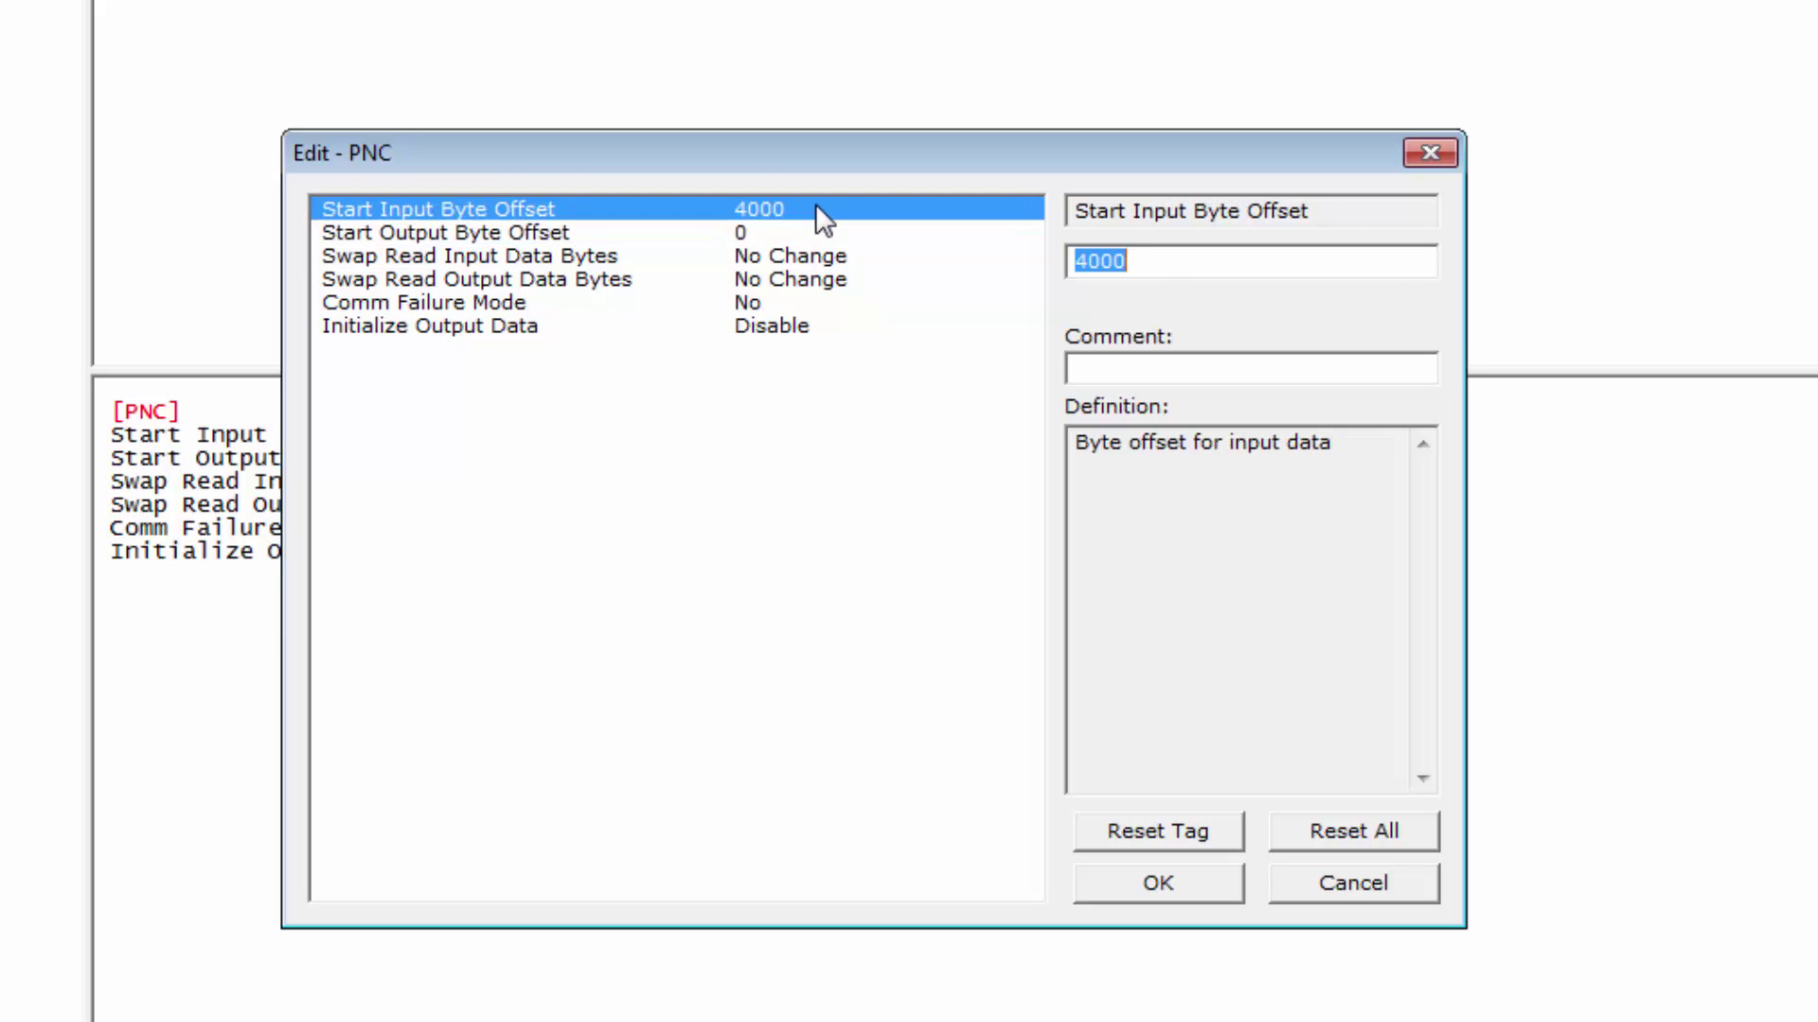
click(561, 235)
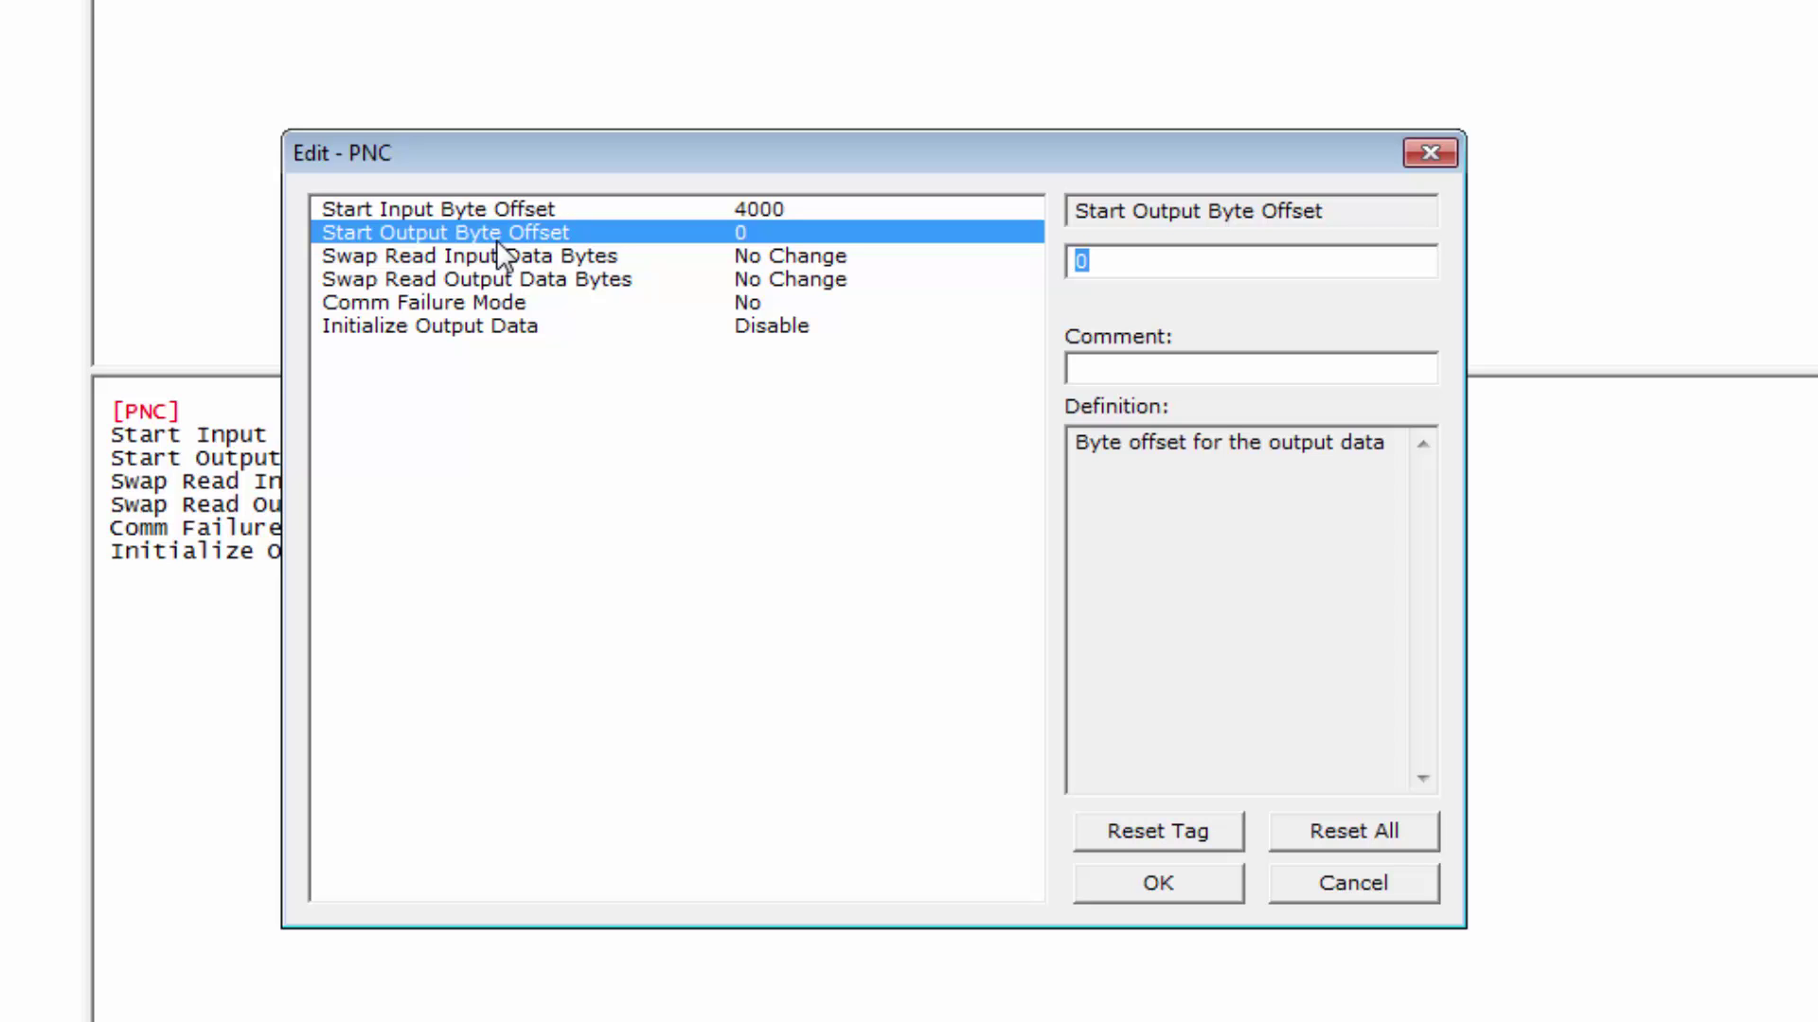
click(625, 206)
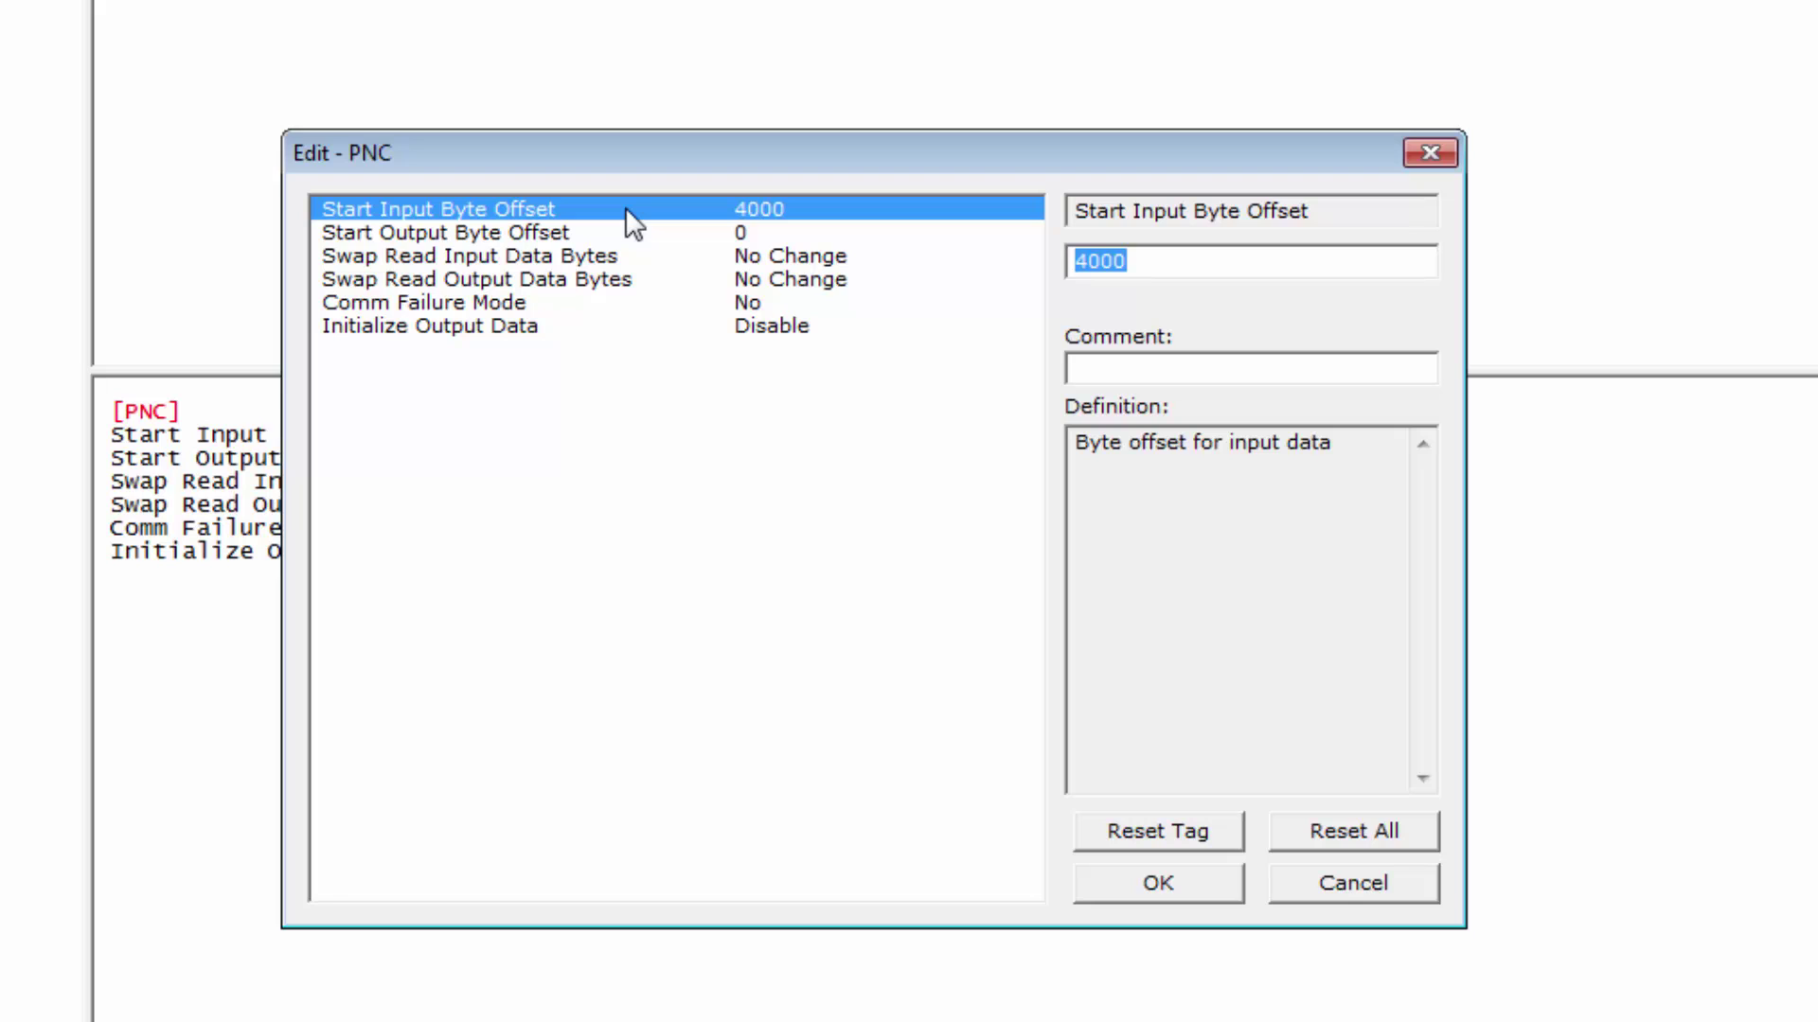
click(761, 235)
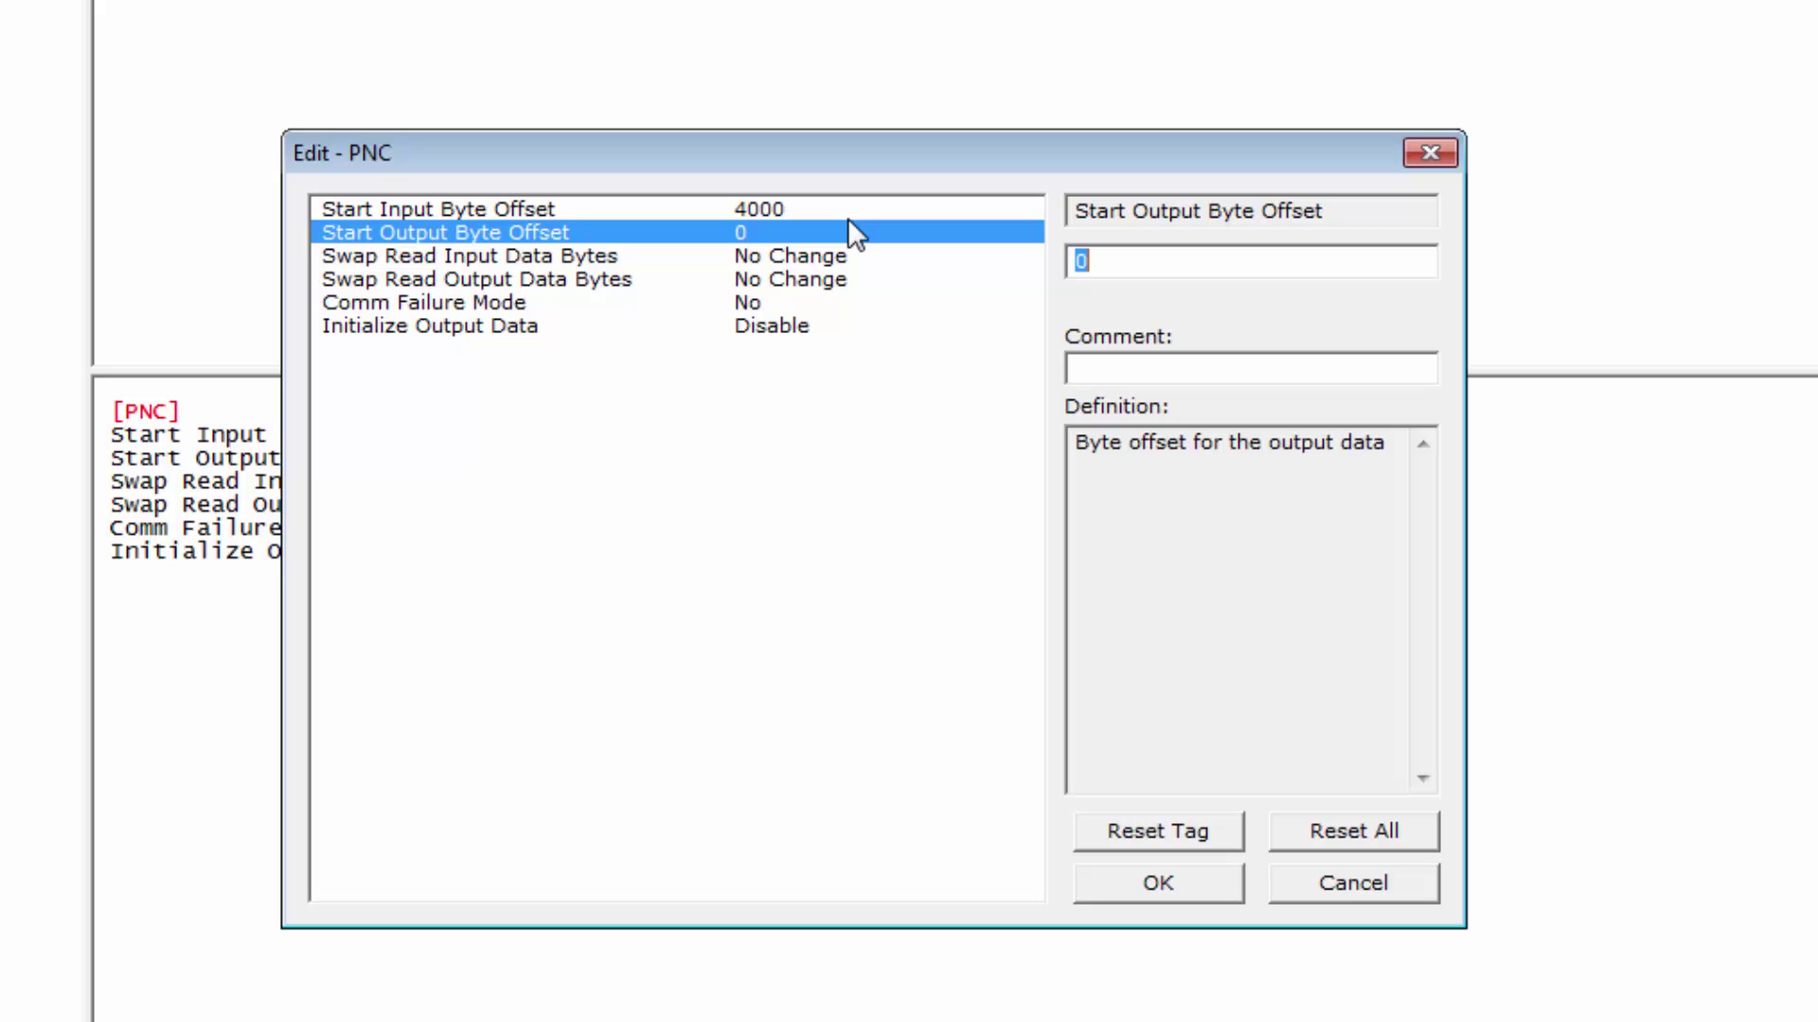
click(624, 255)
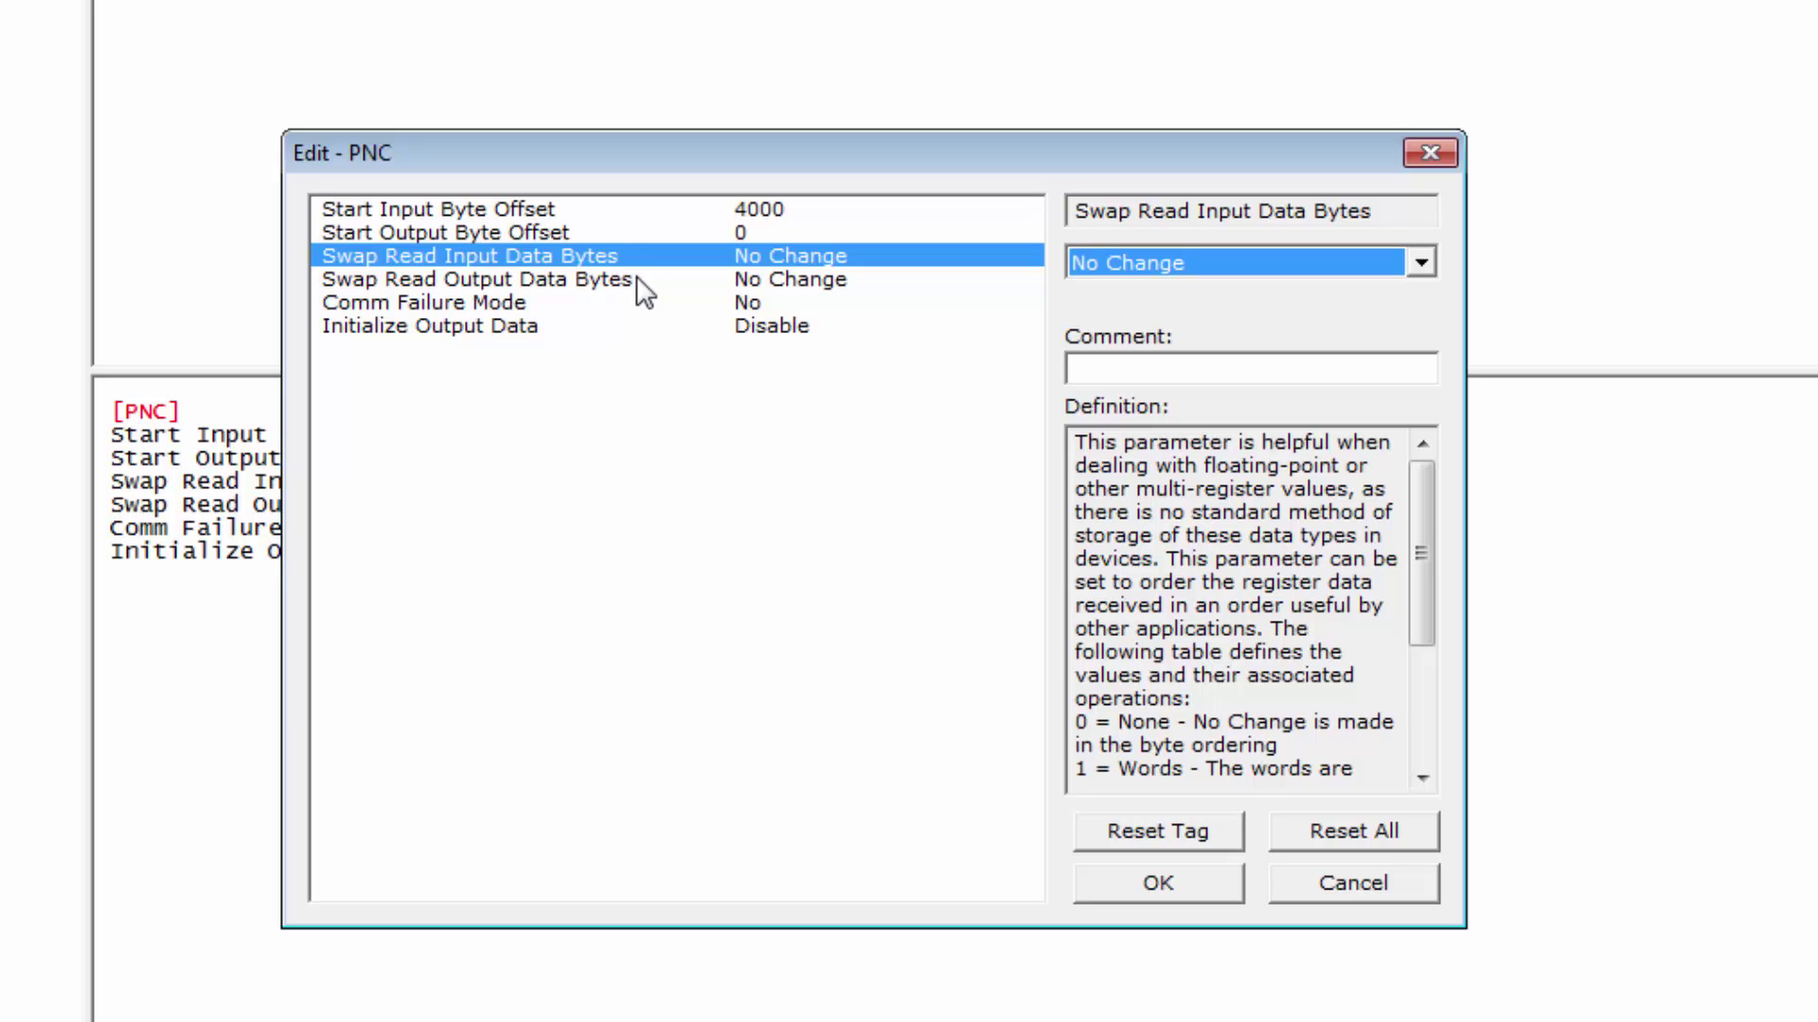
click(641, 280)
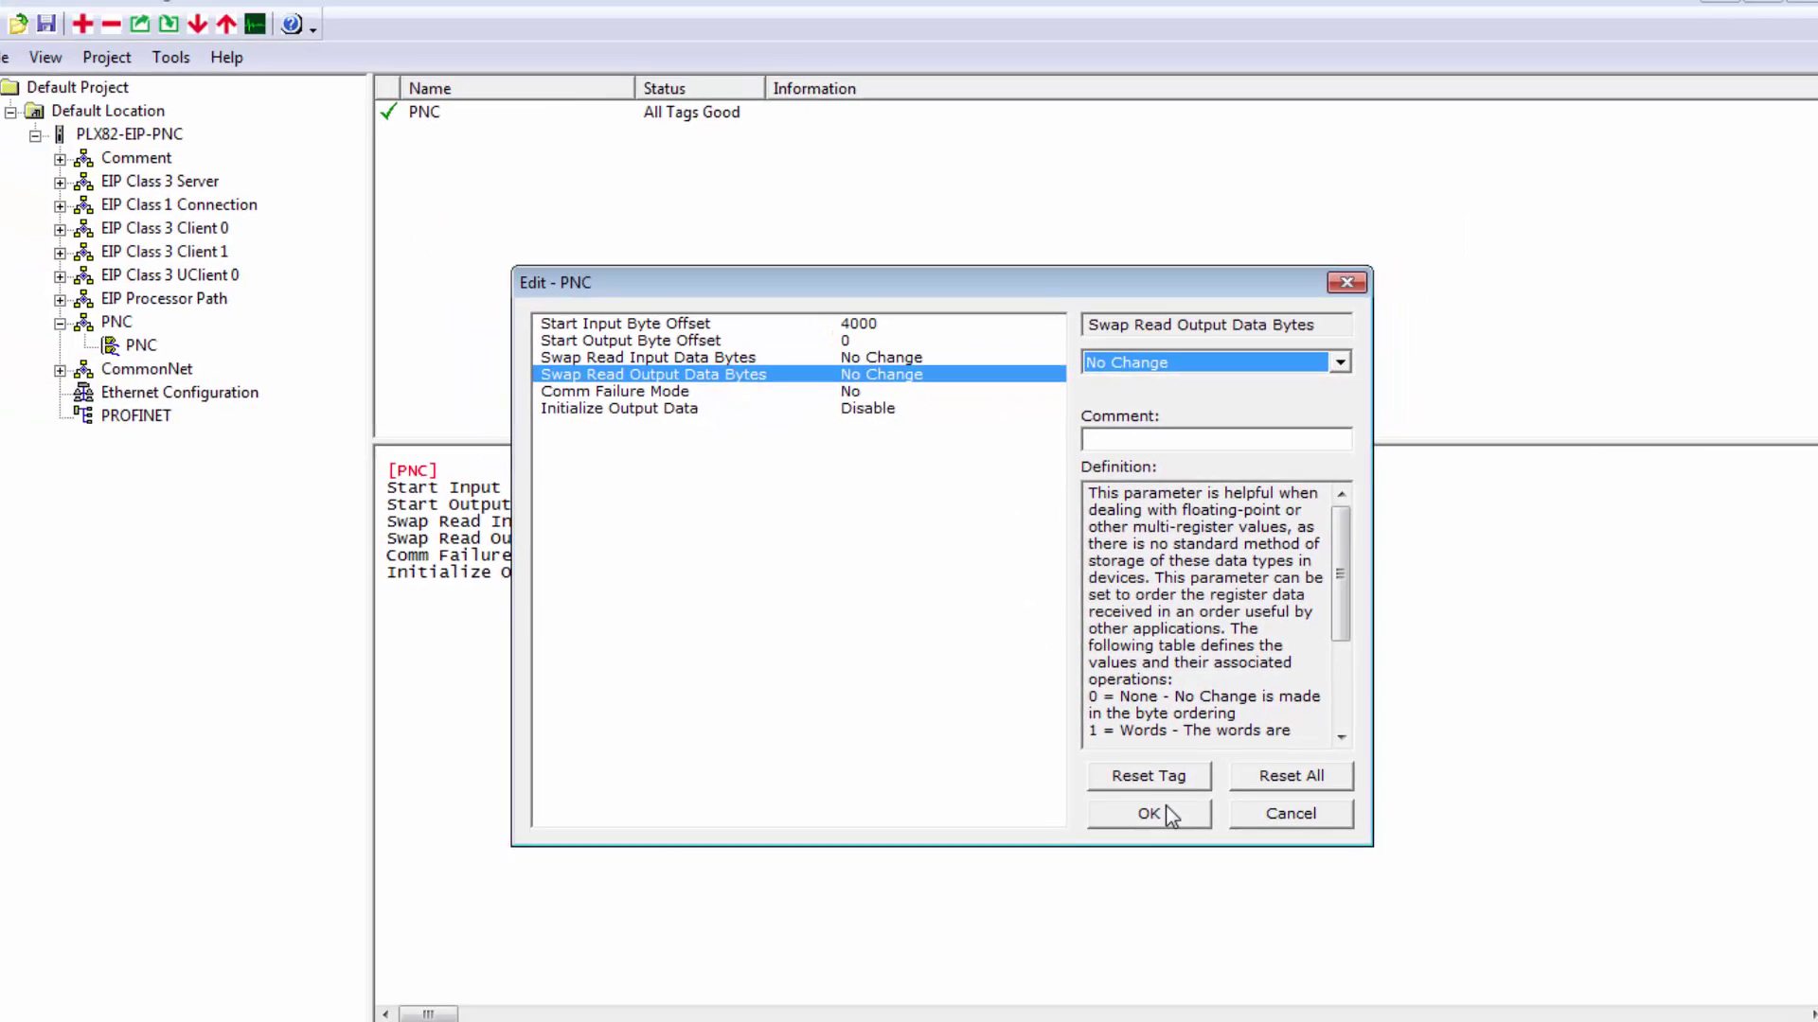
click(1167, 807)
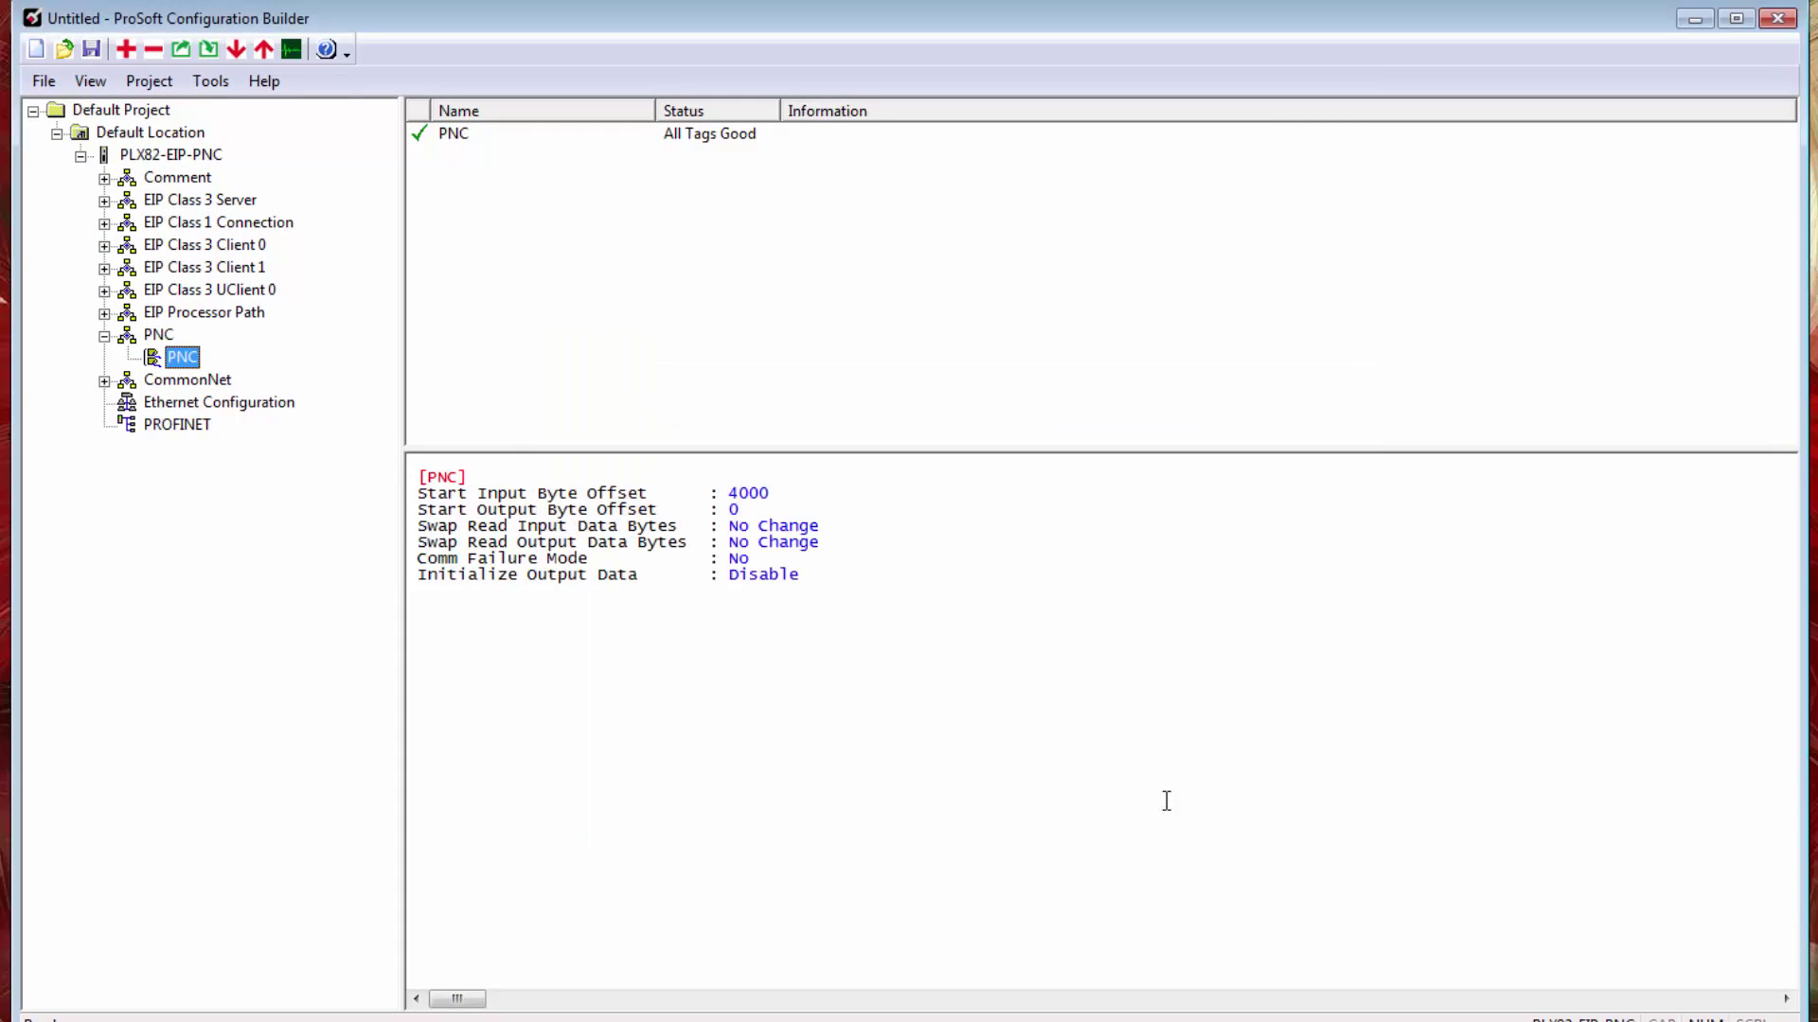
Step: Browse the PROFINET and EIP Class 3 Server settings, then open Client 0's empty SLC command list
click(177, 425)
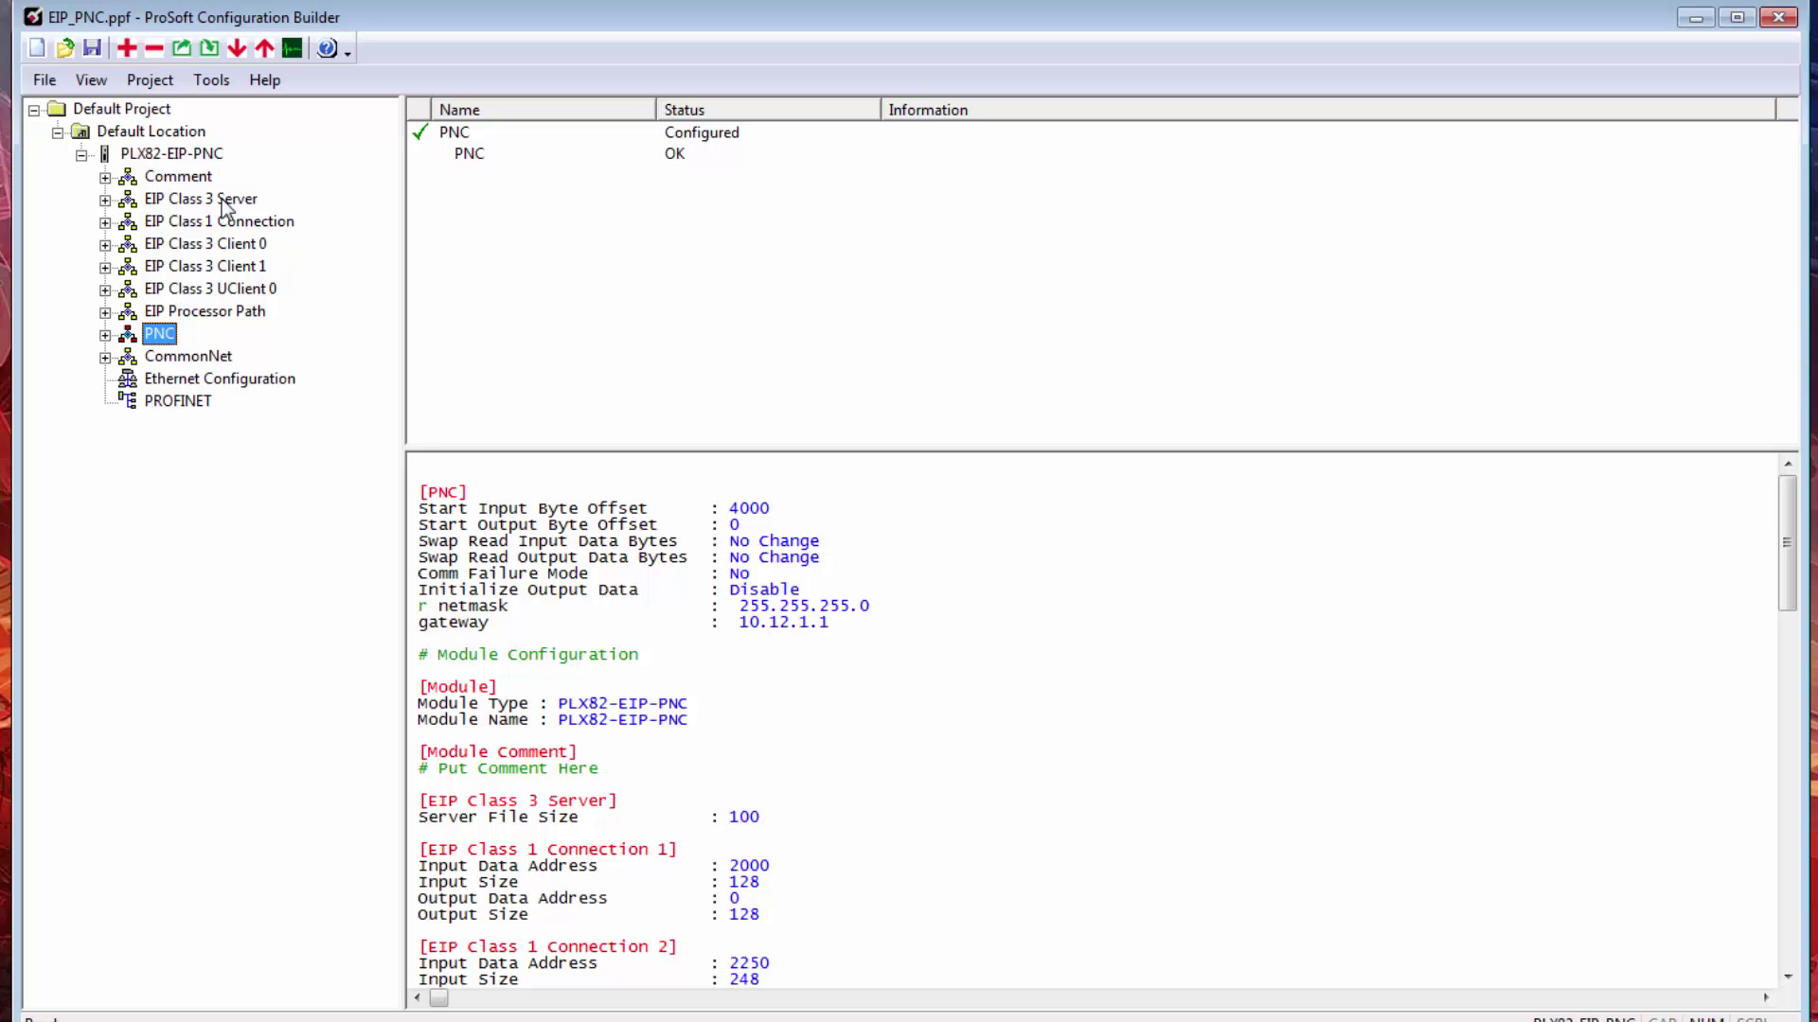
click(223, 204)
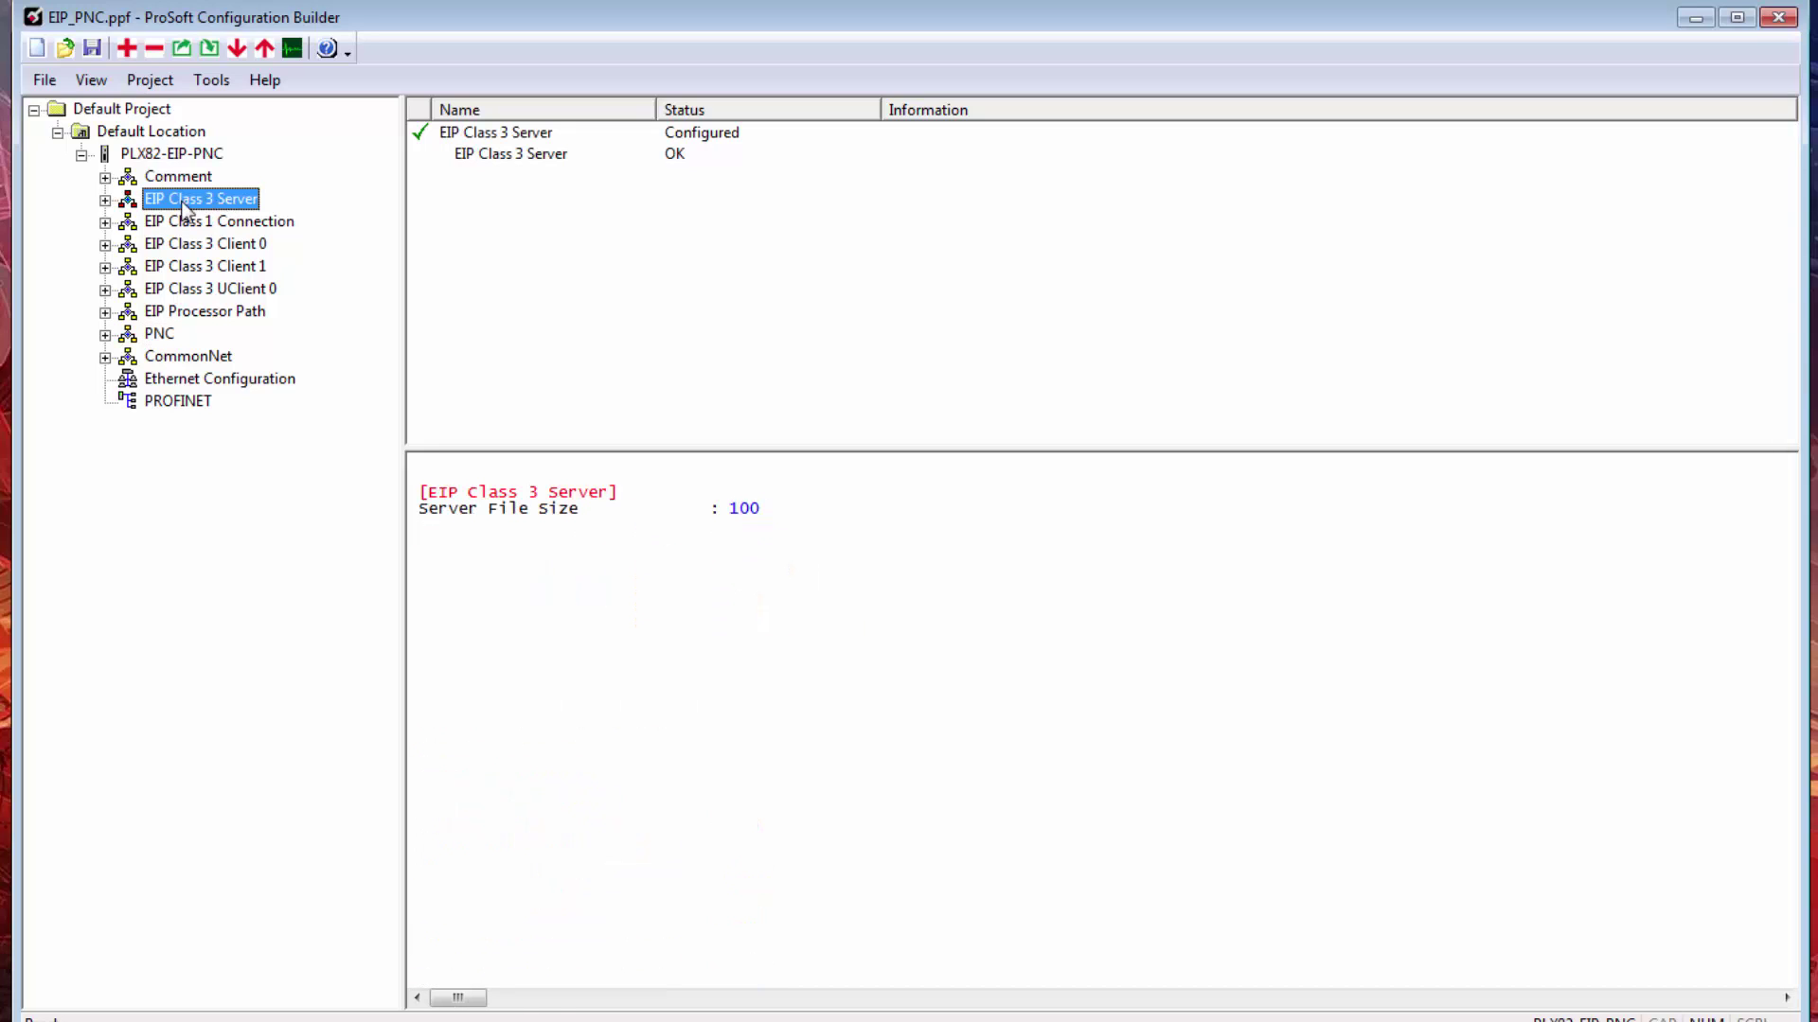
click(105, 199)
click(196, 221)
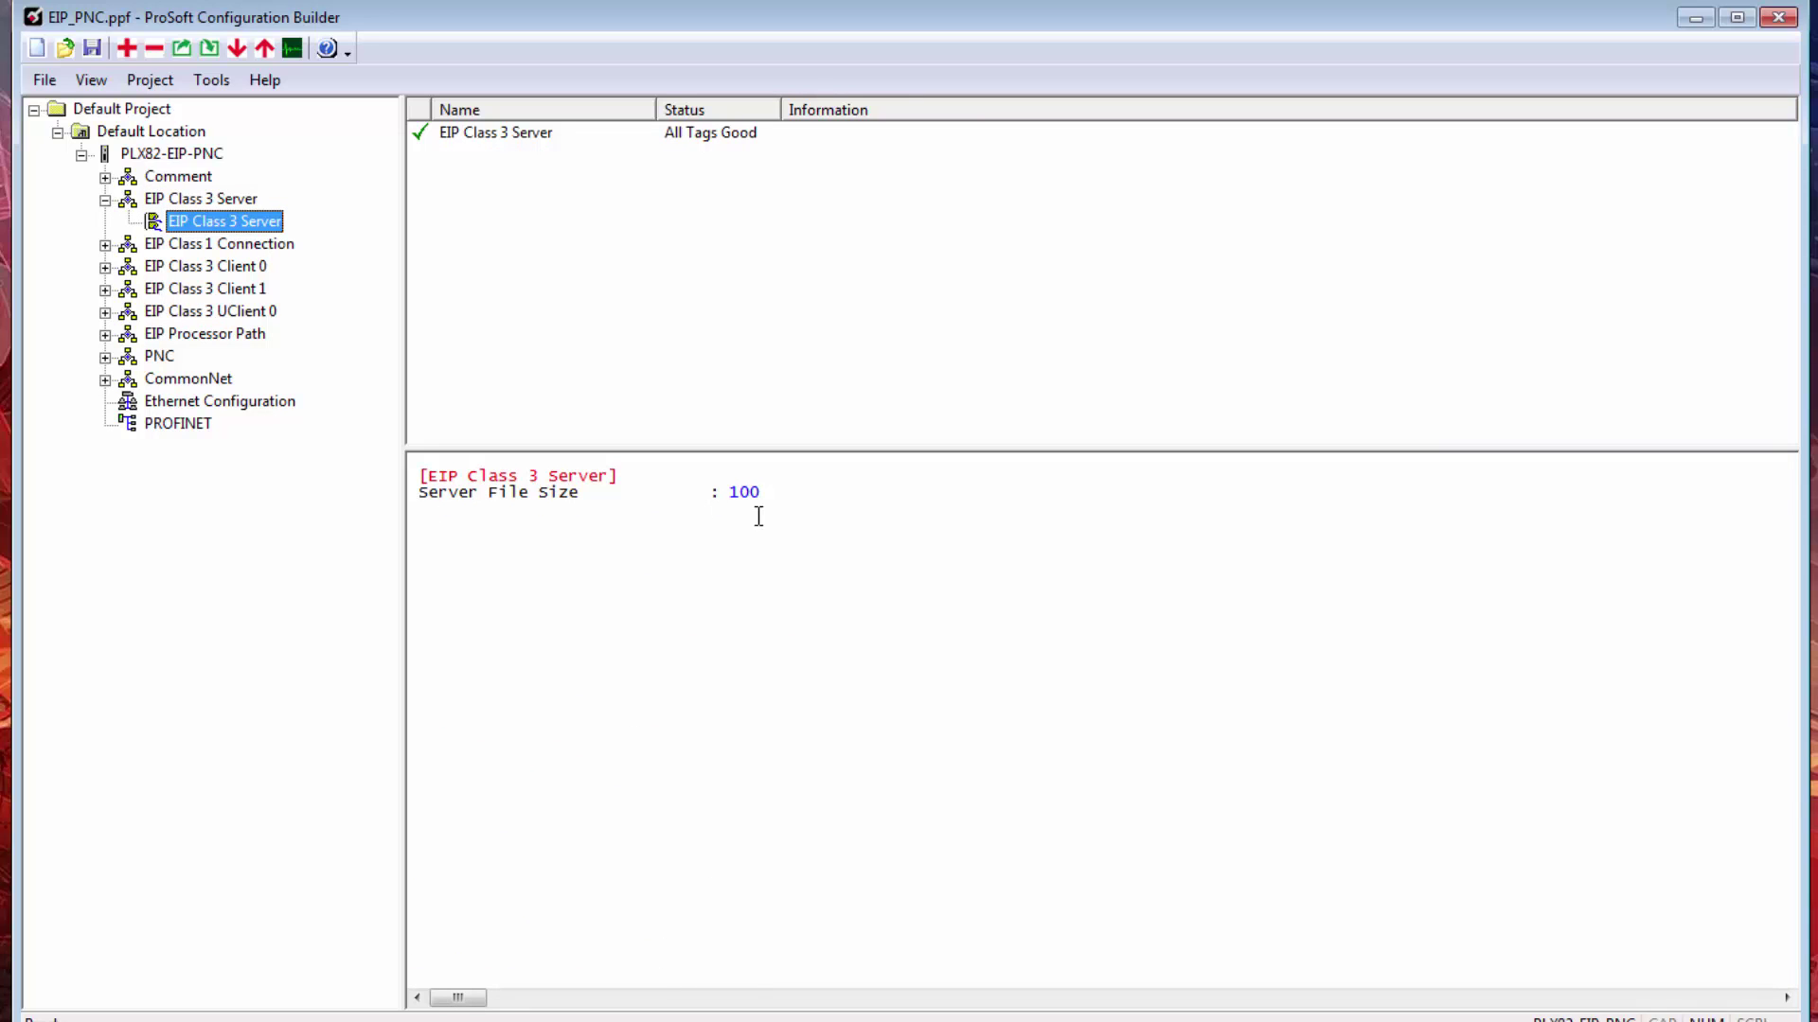
click(104, 201)
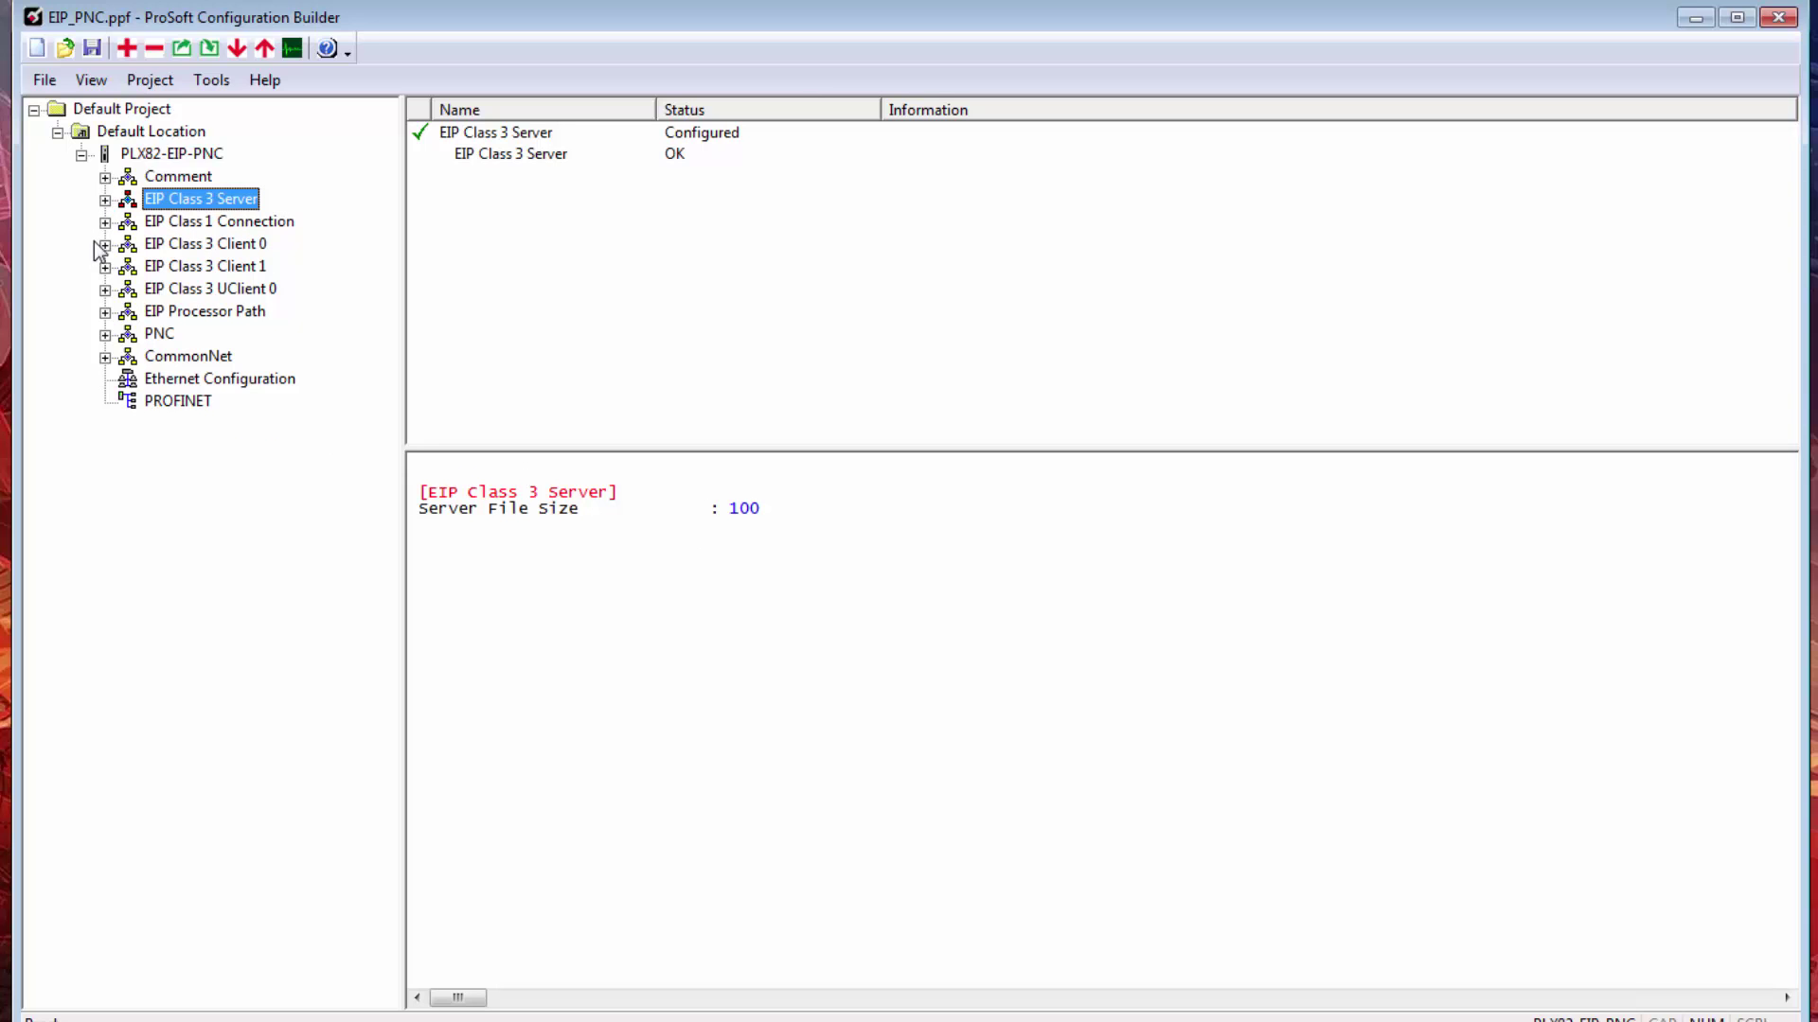
click(105, 244)
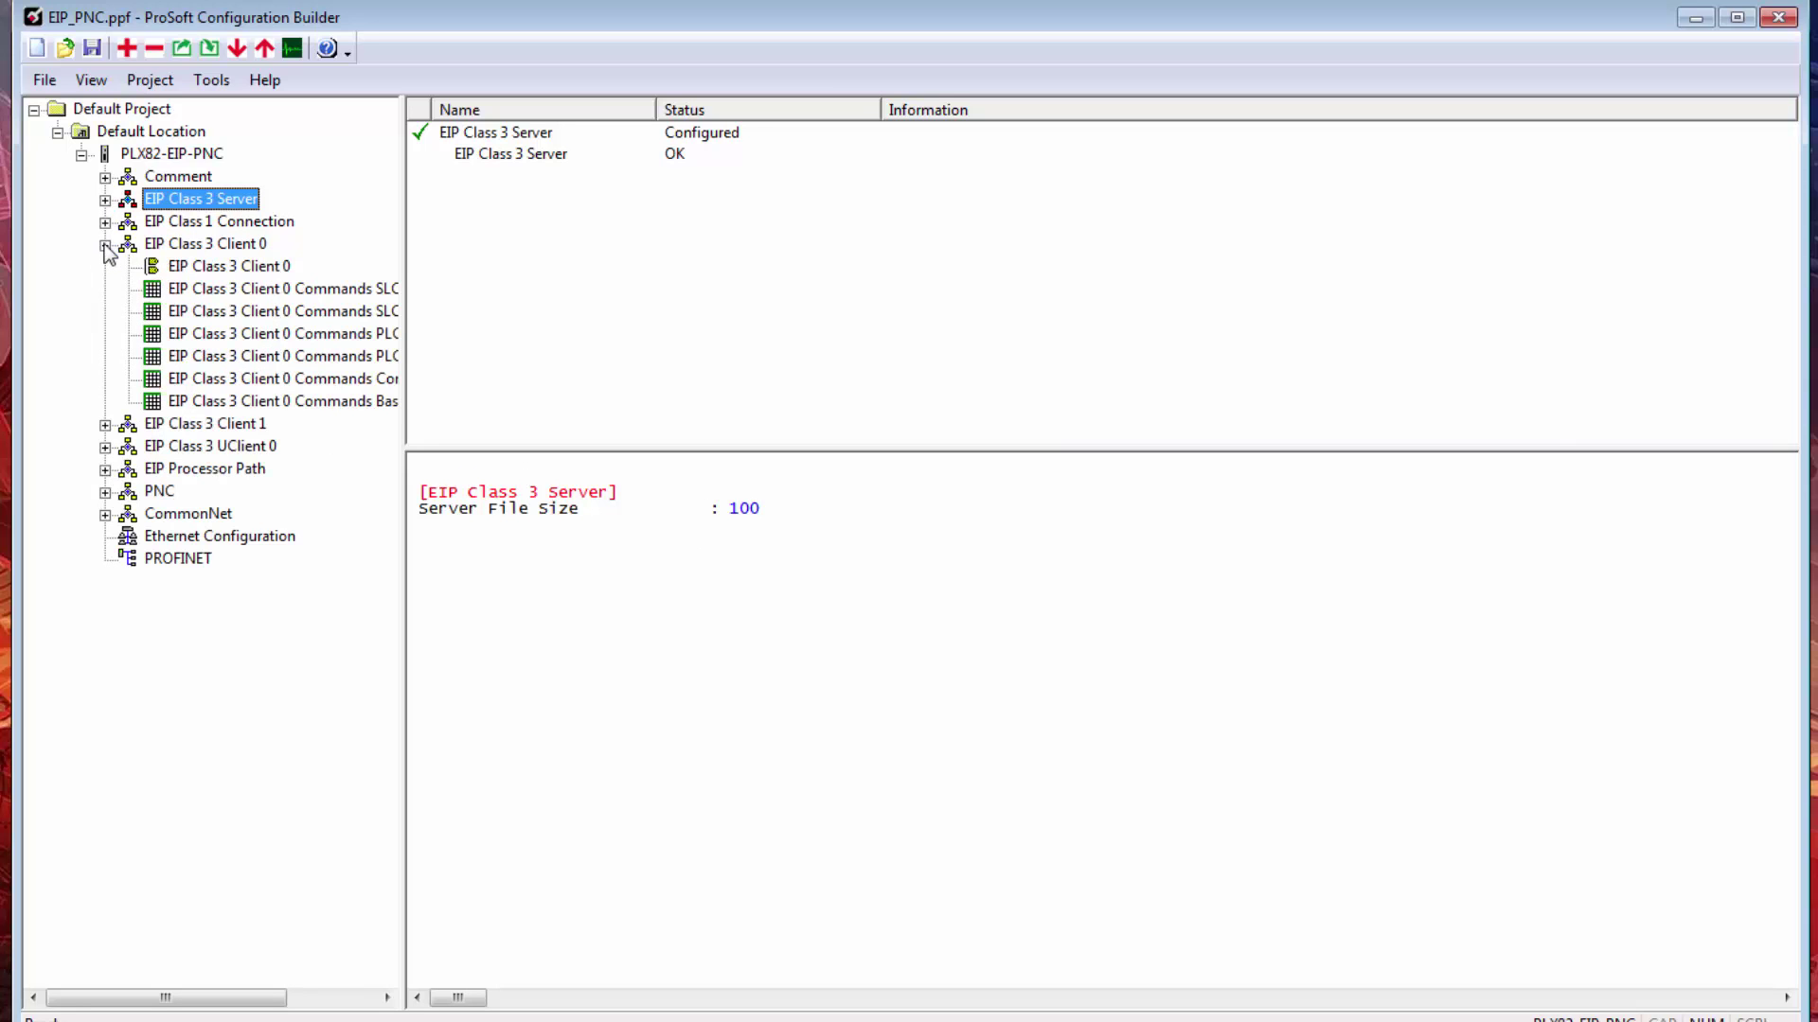
click(253, 271)
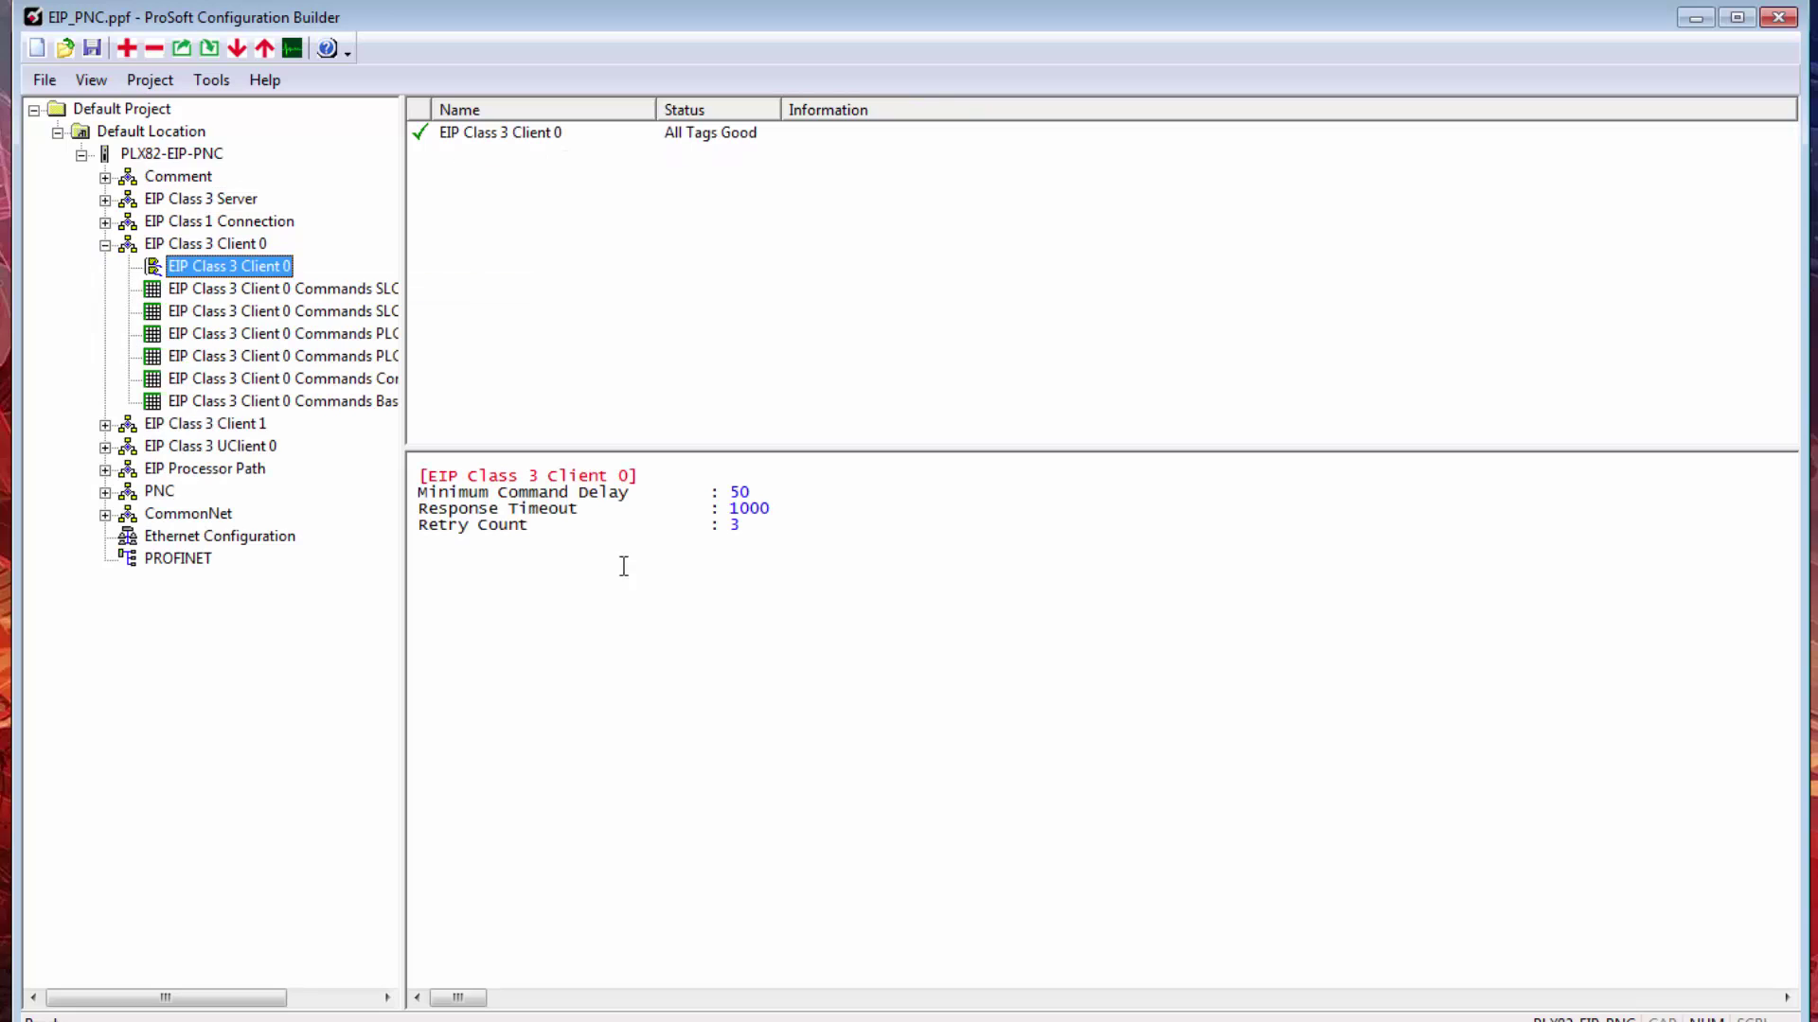
double_click(297, 289)
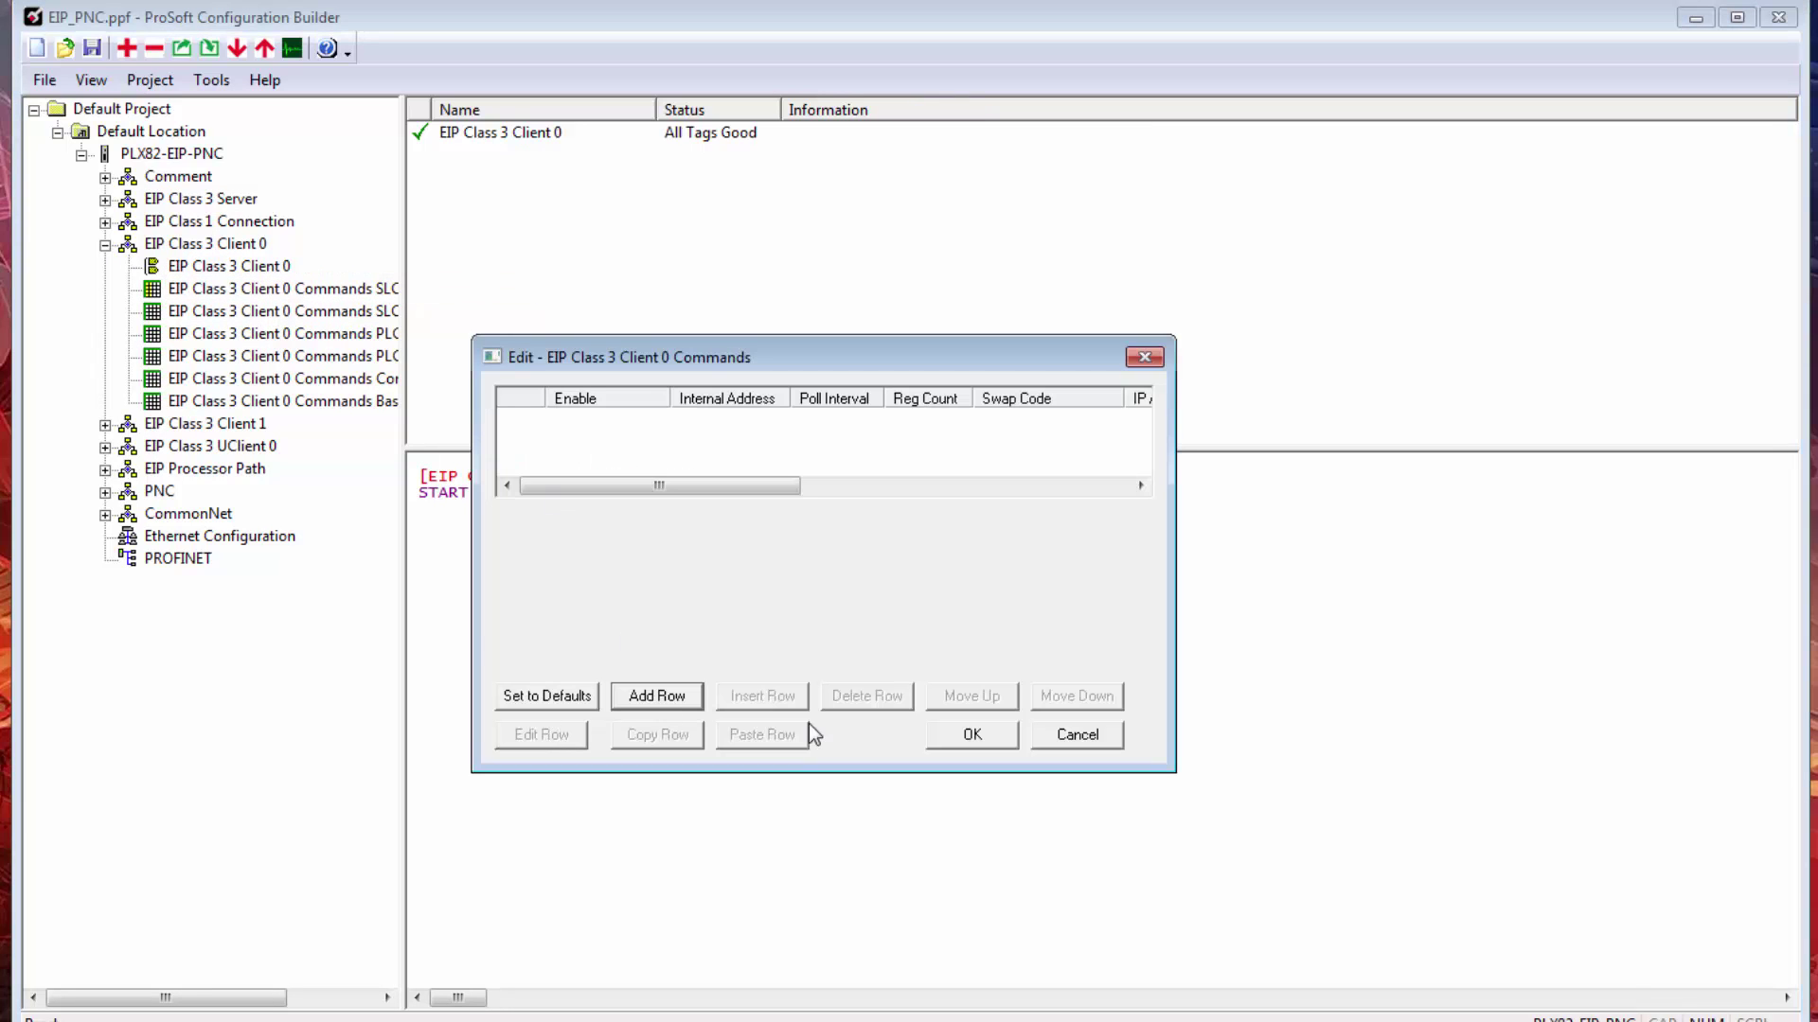
Step: Close the command list and display EIP Class 1 Connection 1: input 2000, output 0, sizes 248
click(1157, 357)
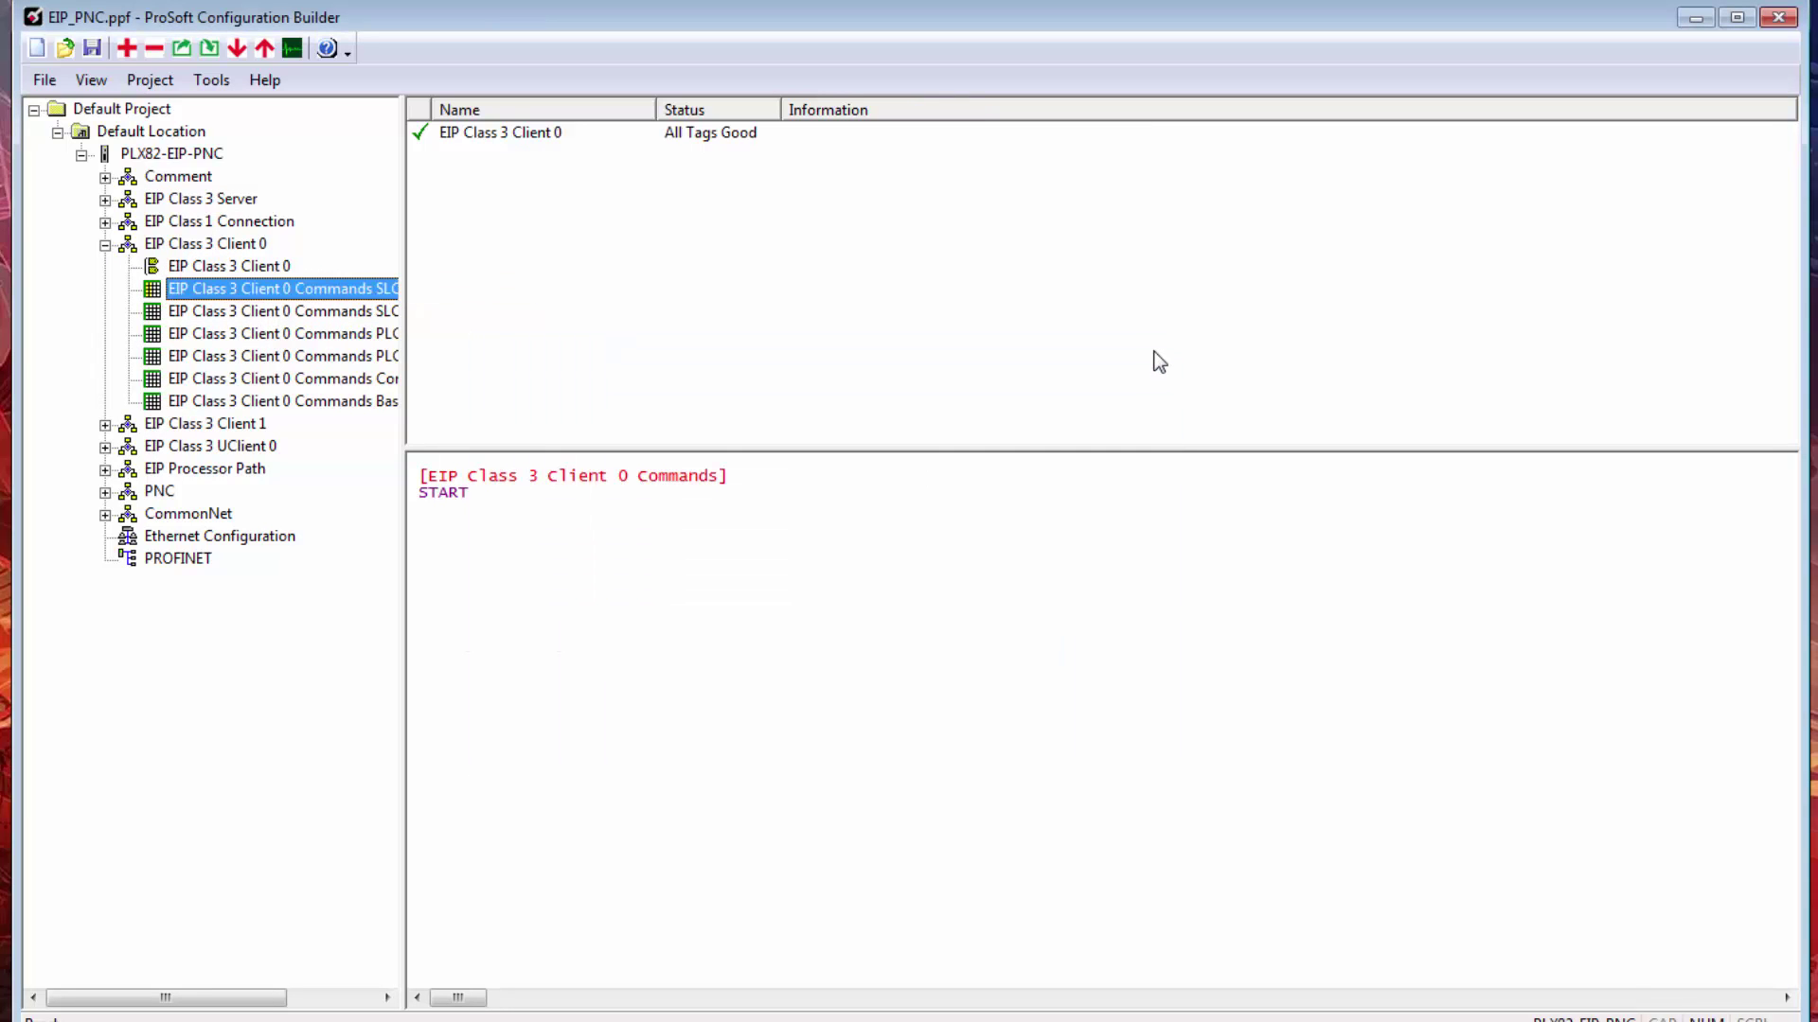
click(105, 245)
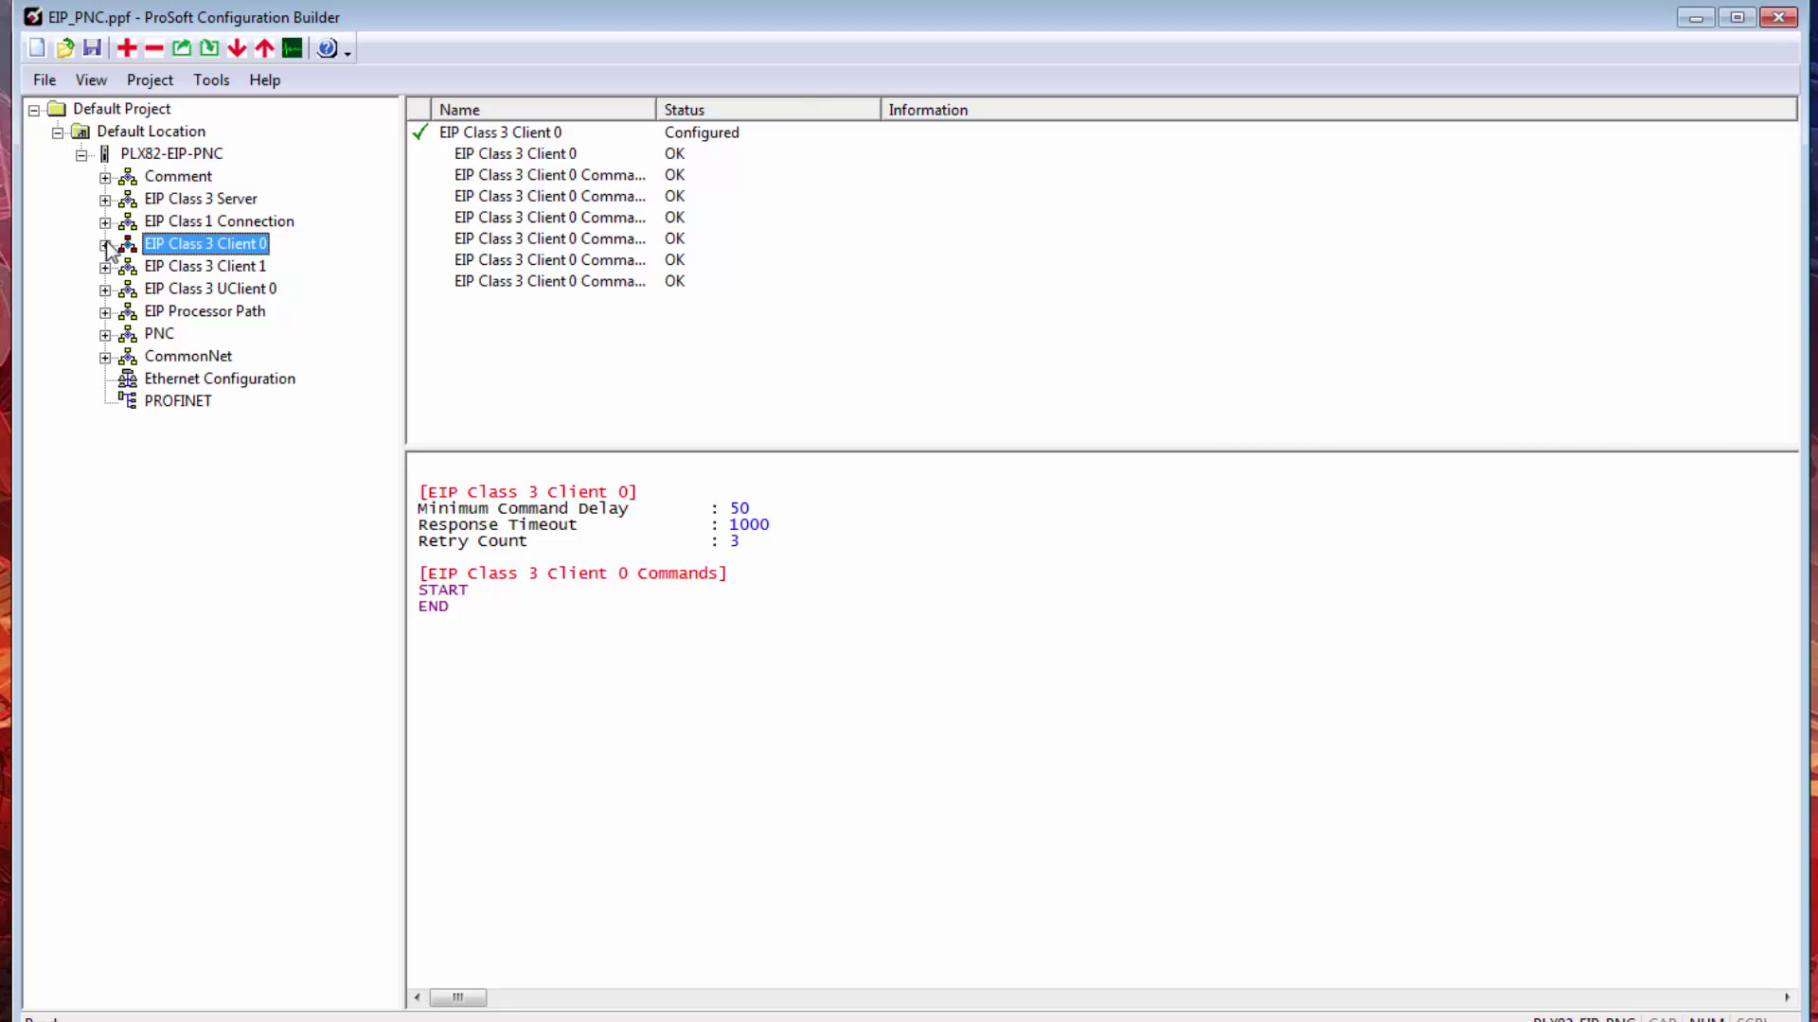
click(180, 199)
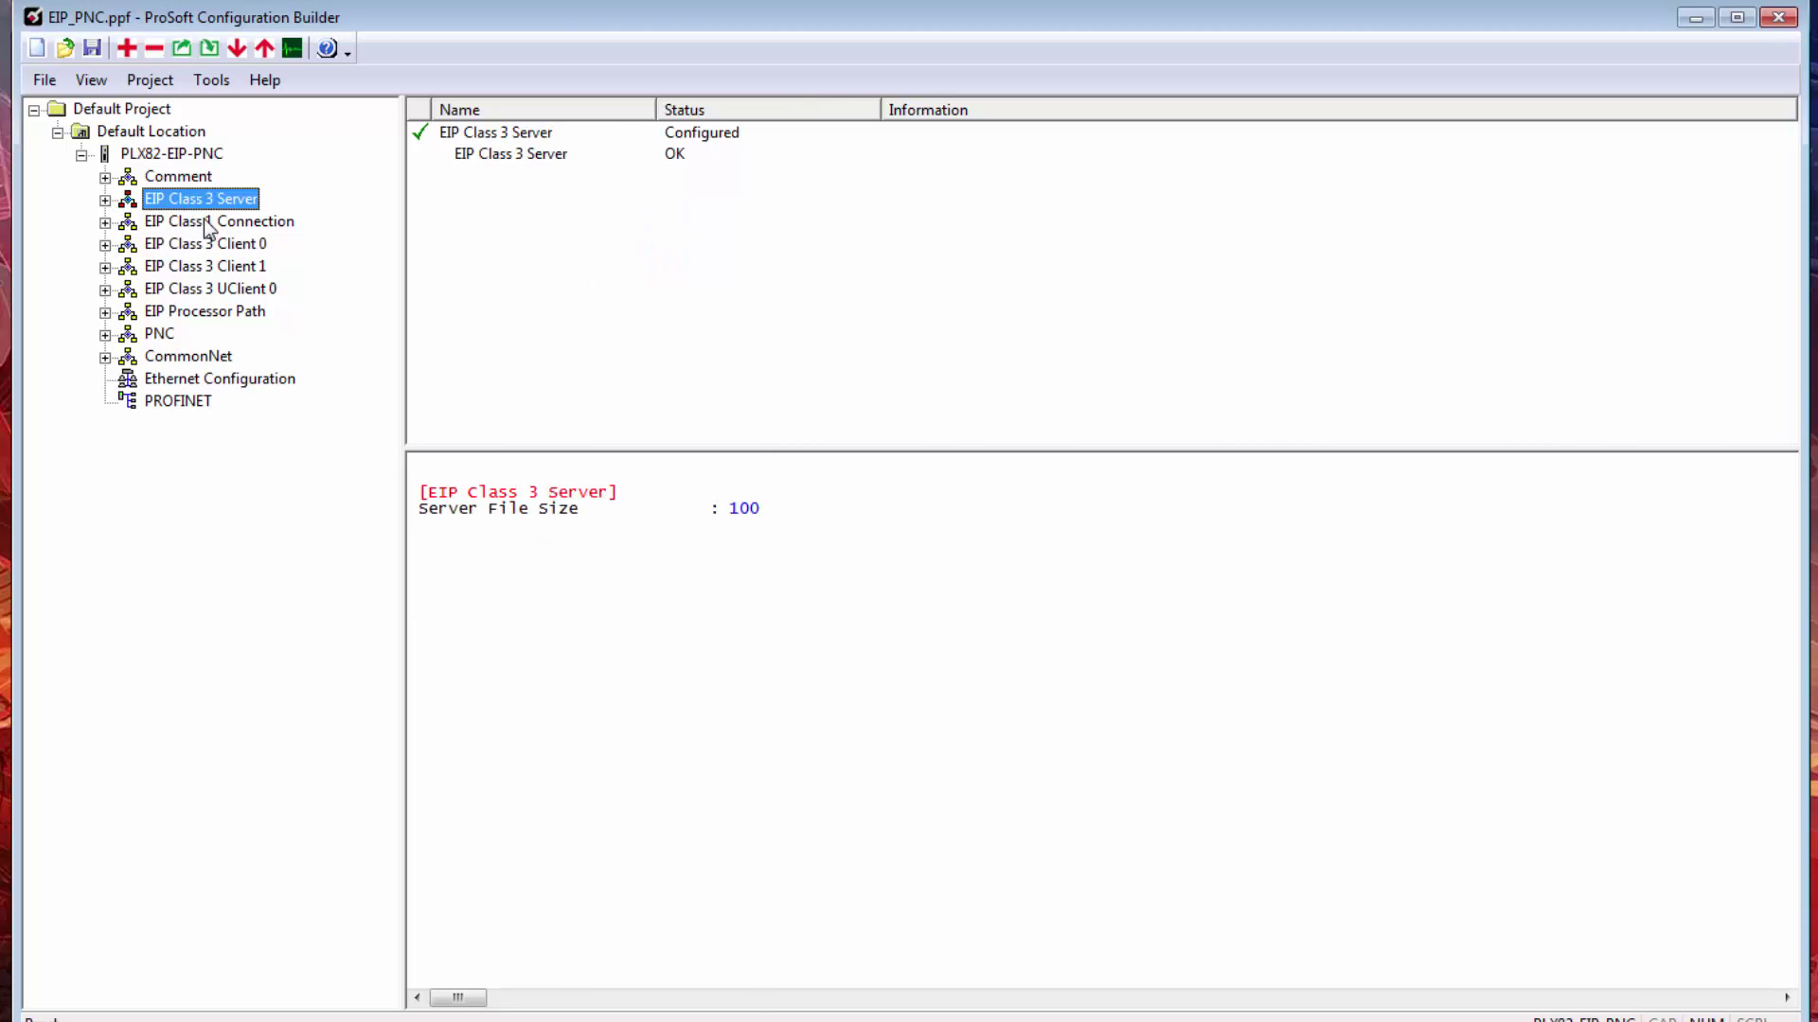
click(201, 222)
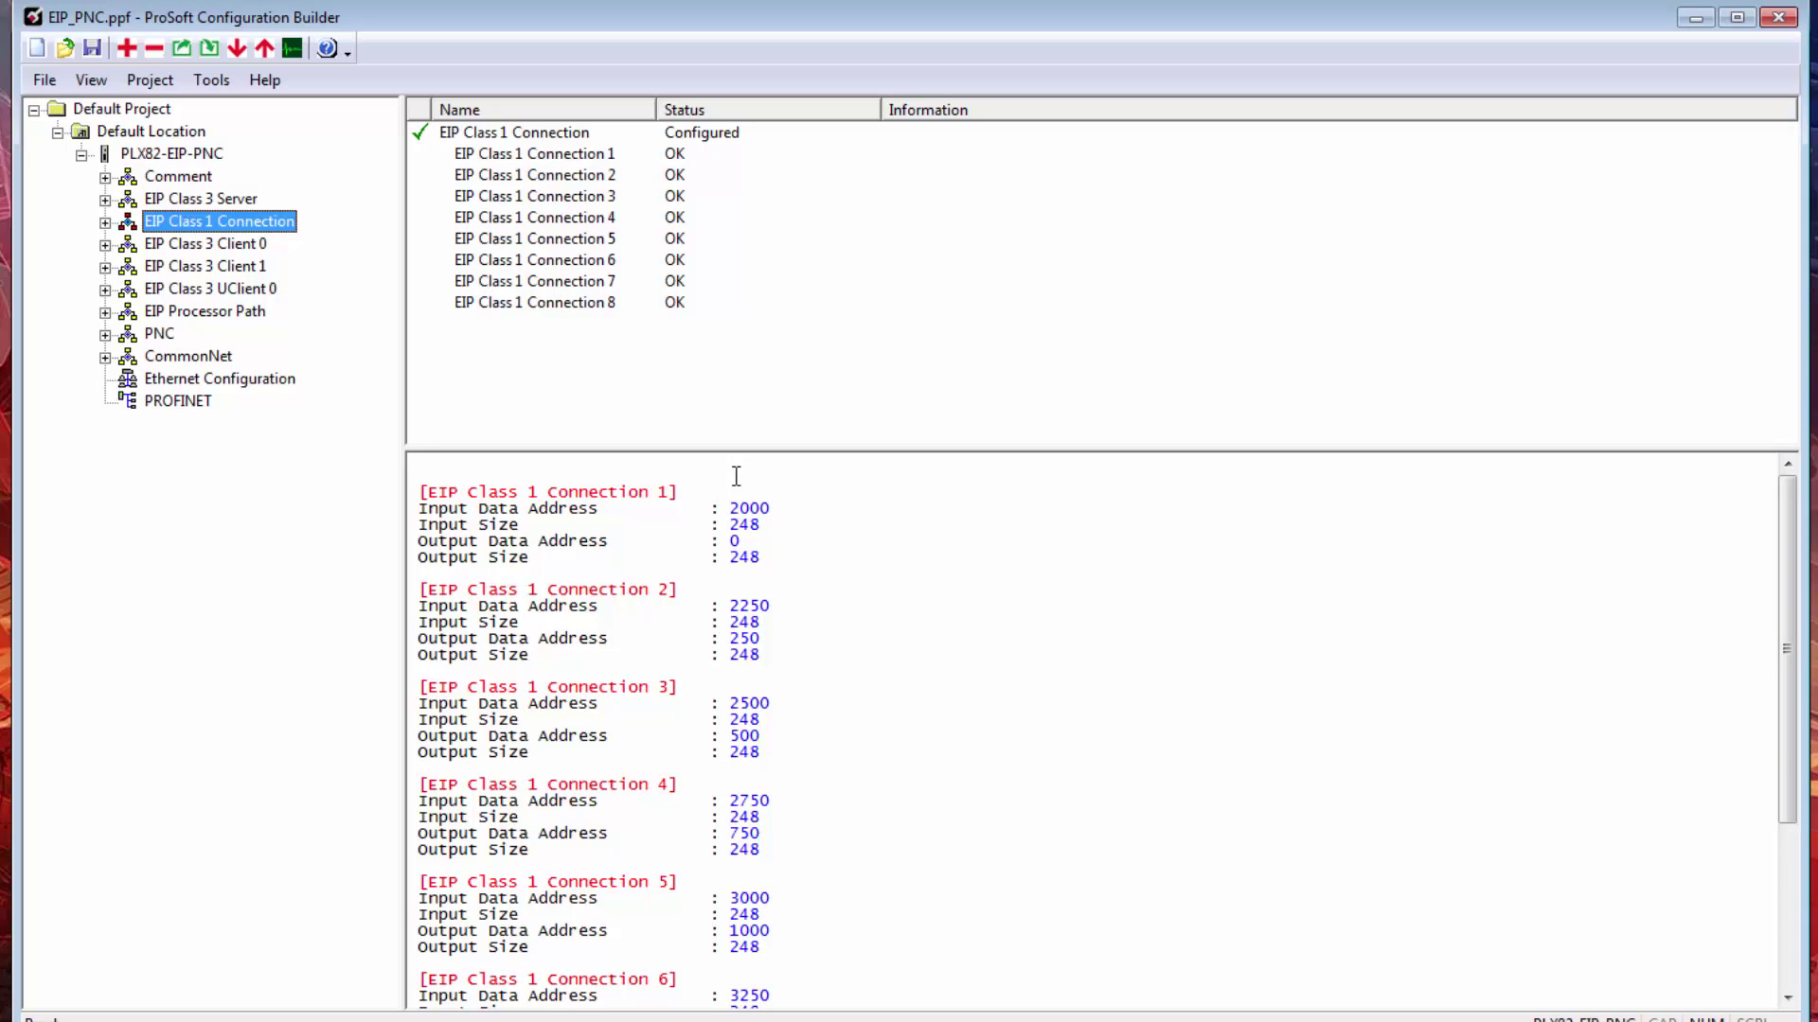
click(105, 224)
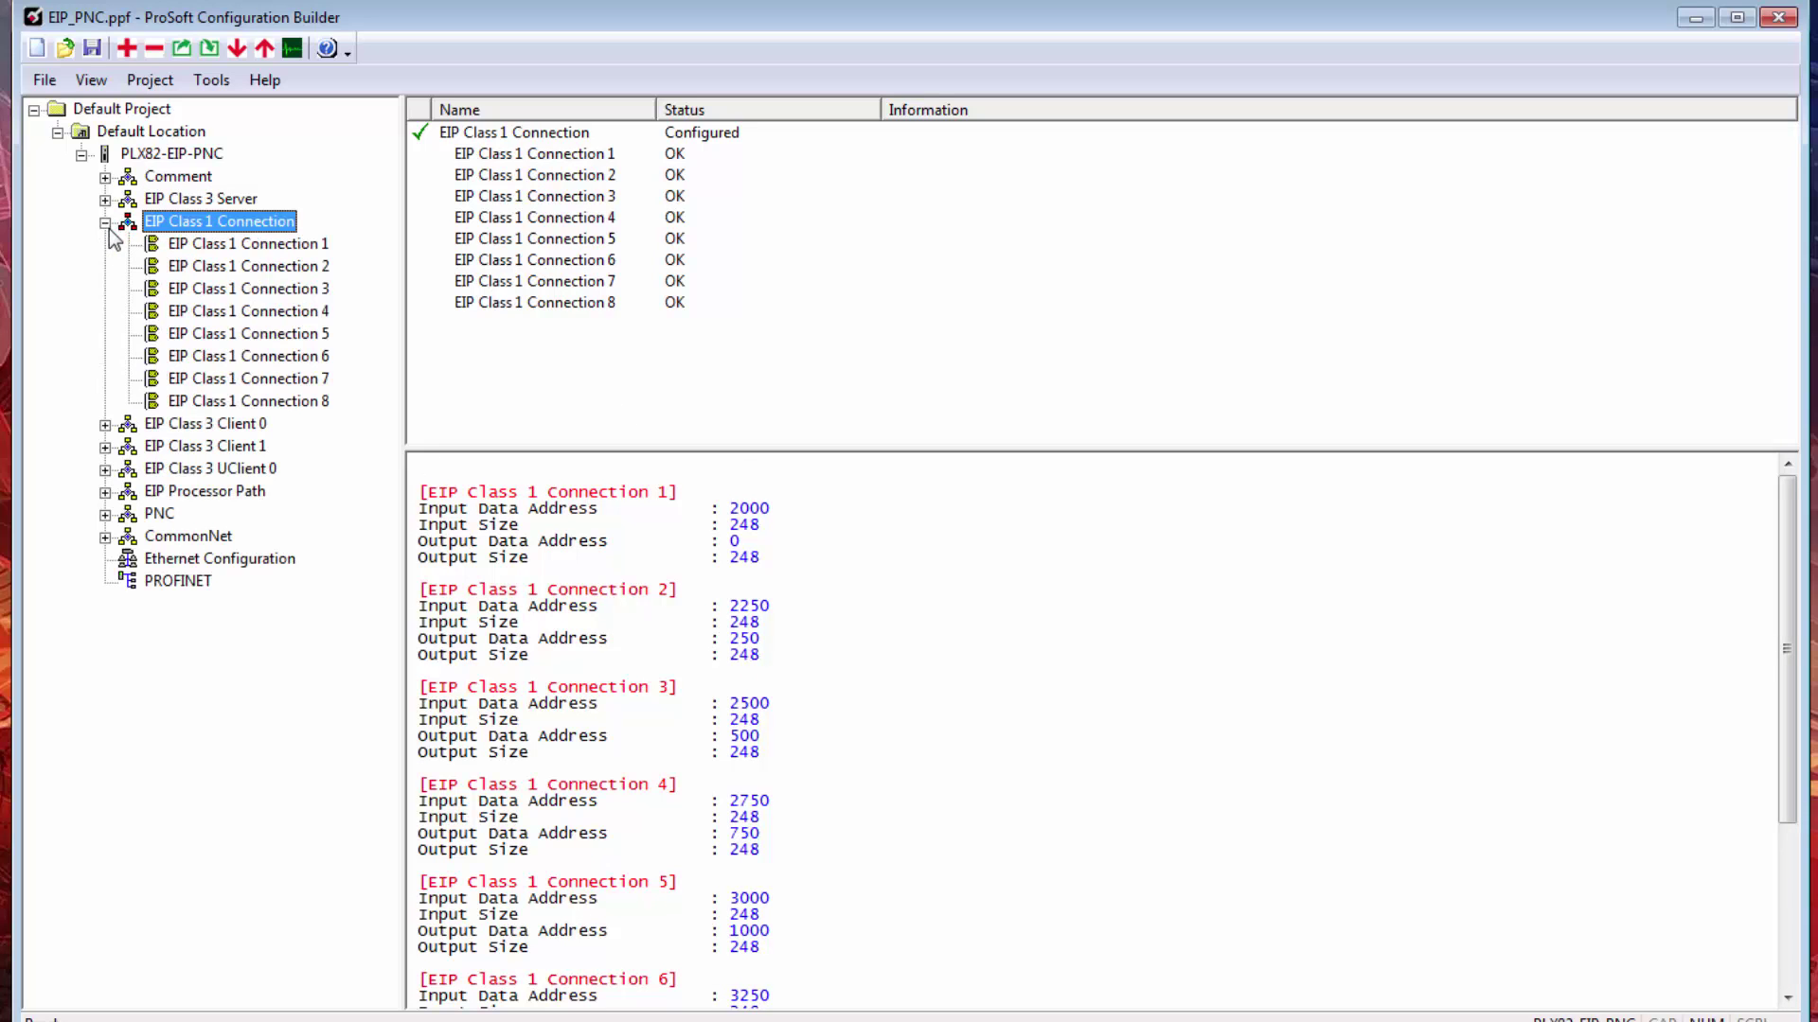
click(284, 246)
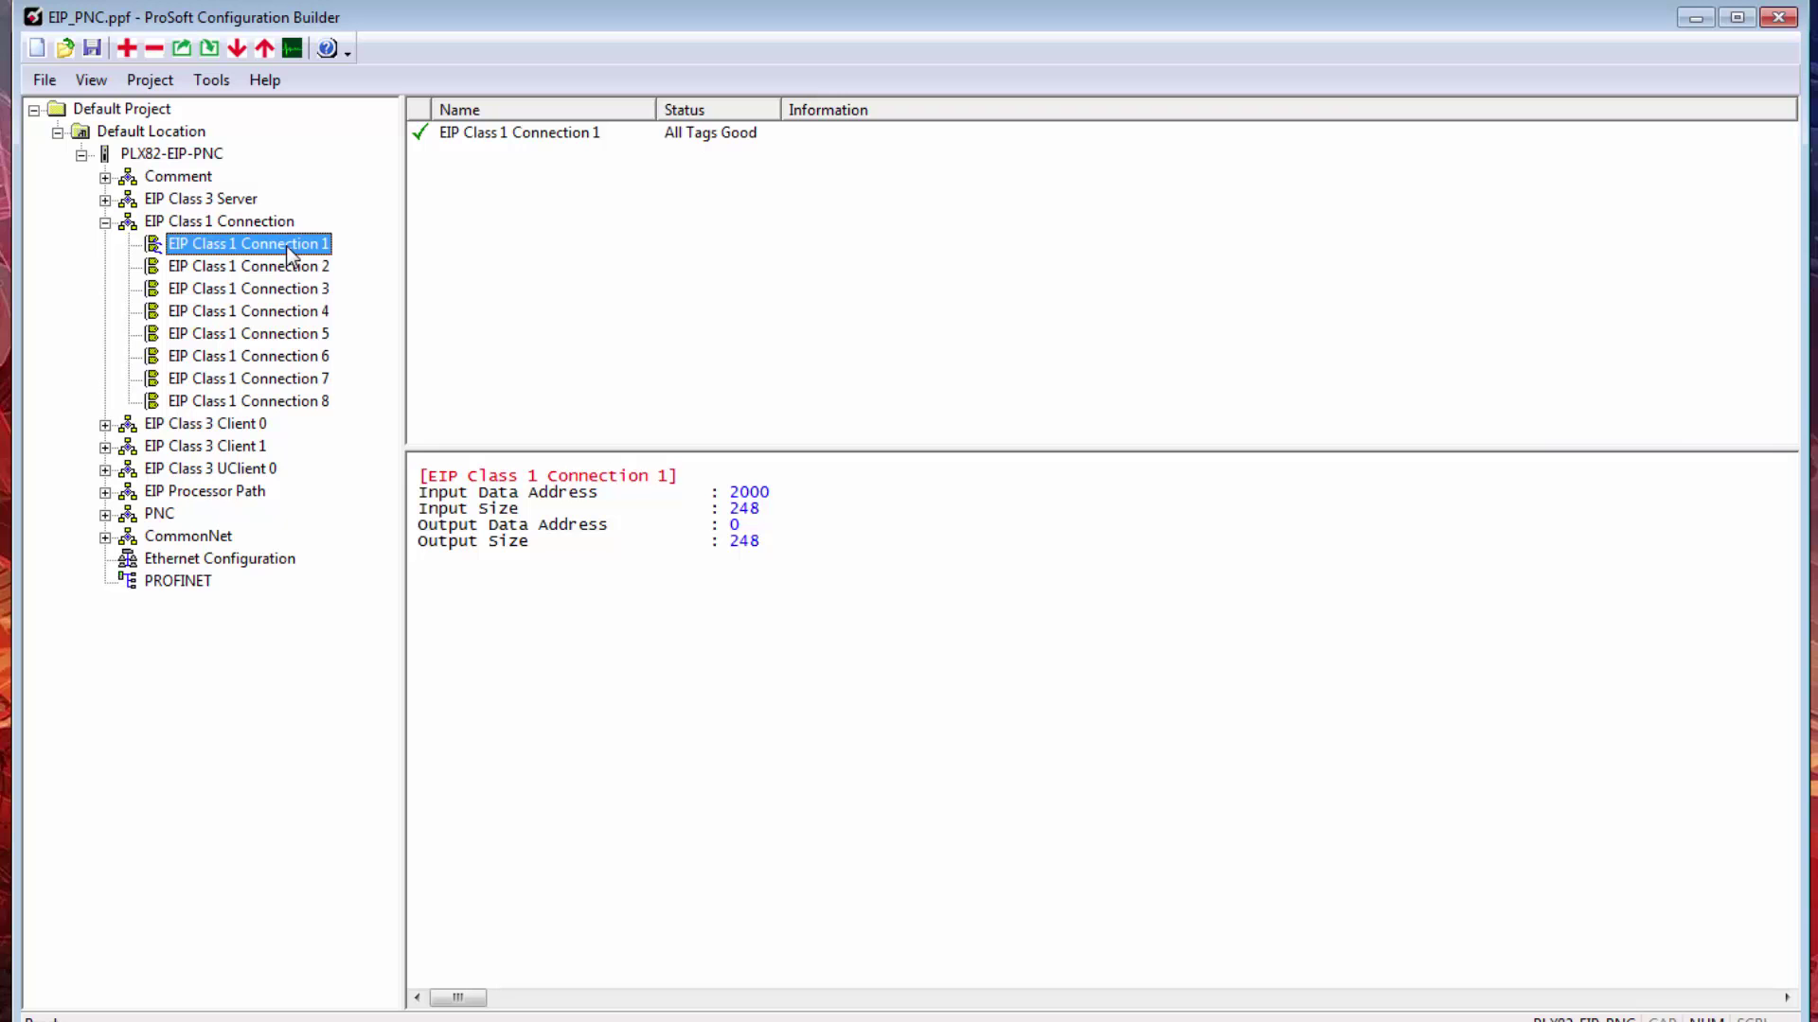
Step: Change Connection 1's input and output sizes to 128, keeping data addresses 2000 and 0
double_click(285, 246)
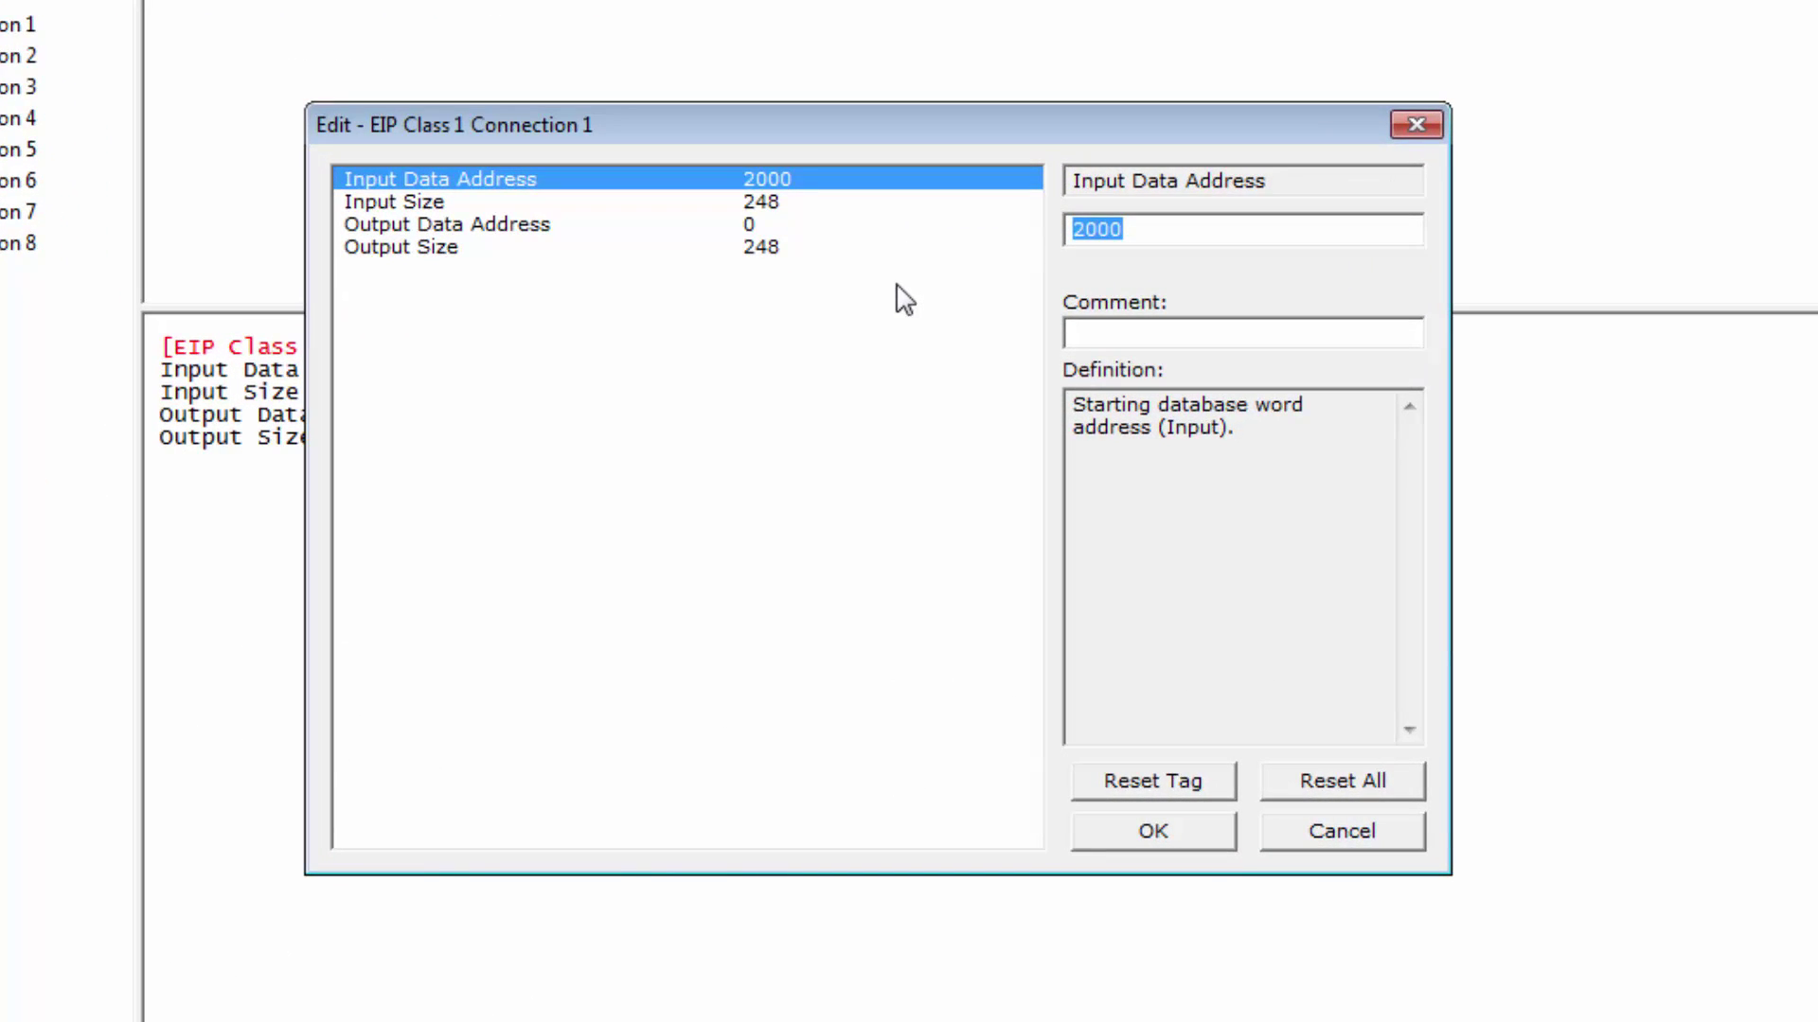
click(794, 205)
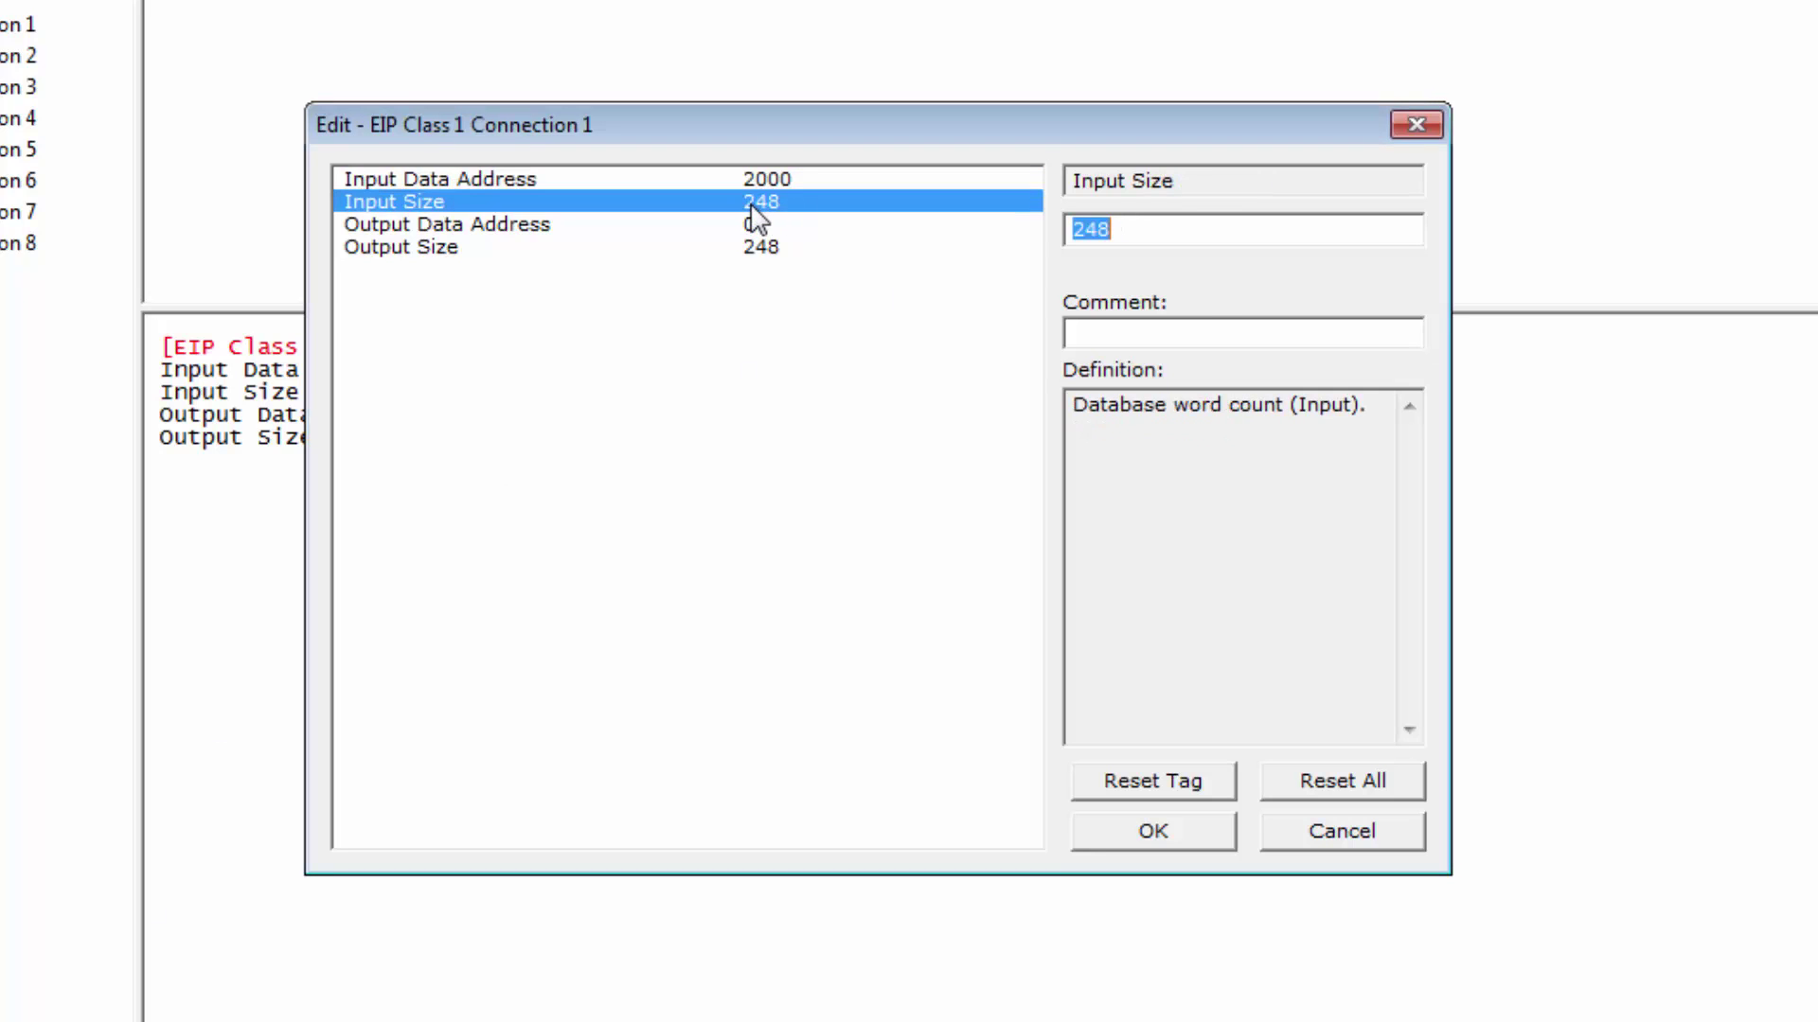
click(755, 265)
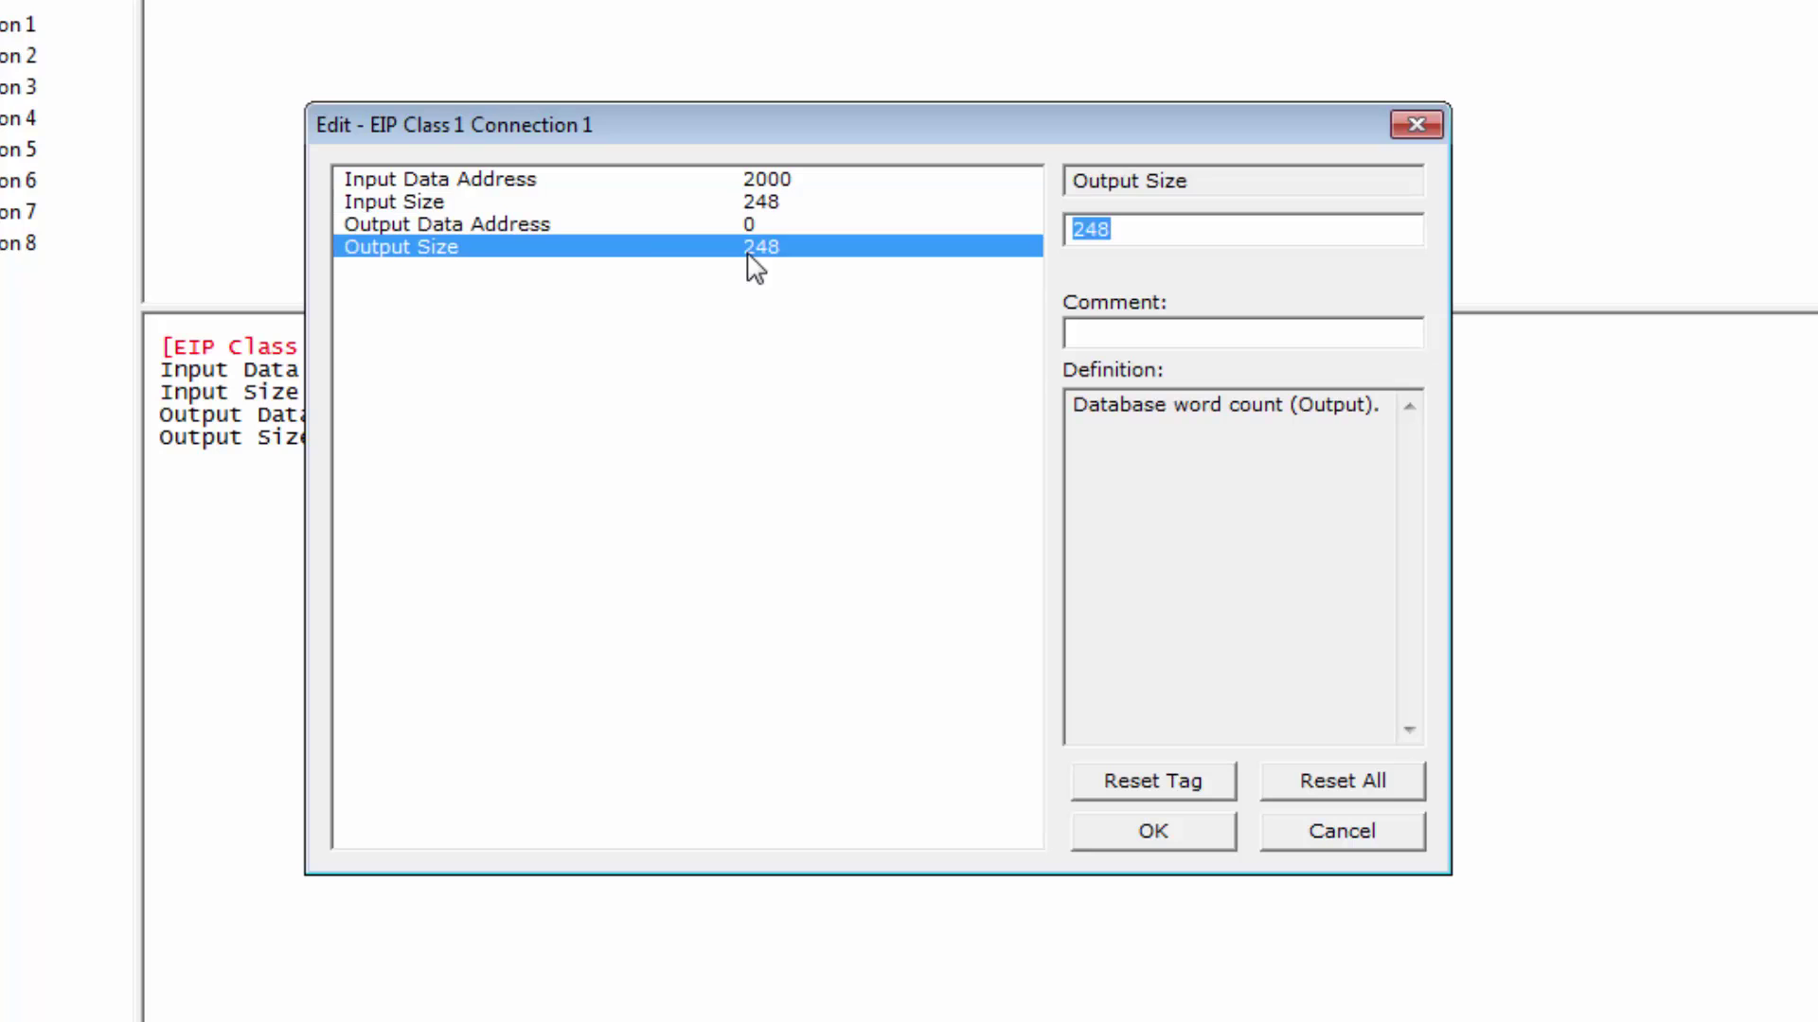
click(770, 210)
text(128)
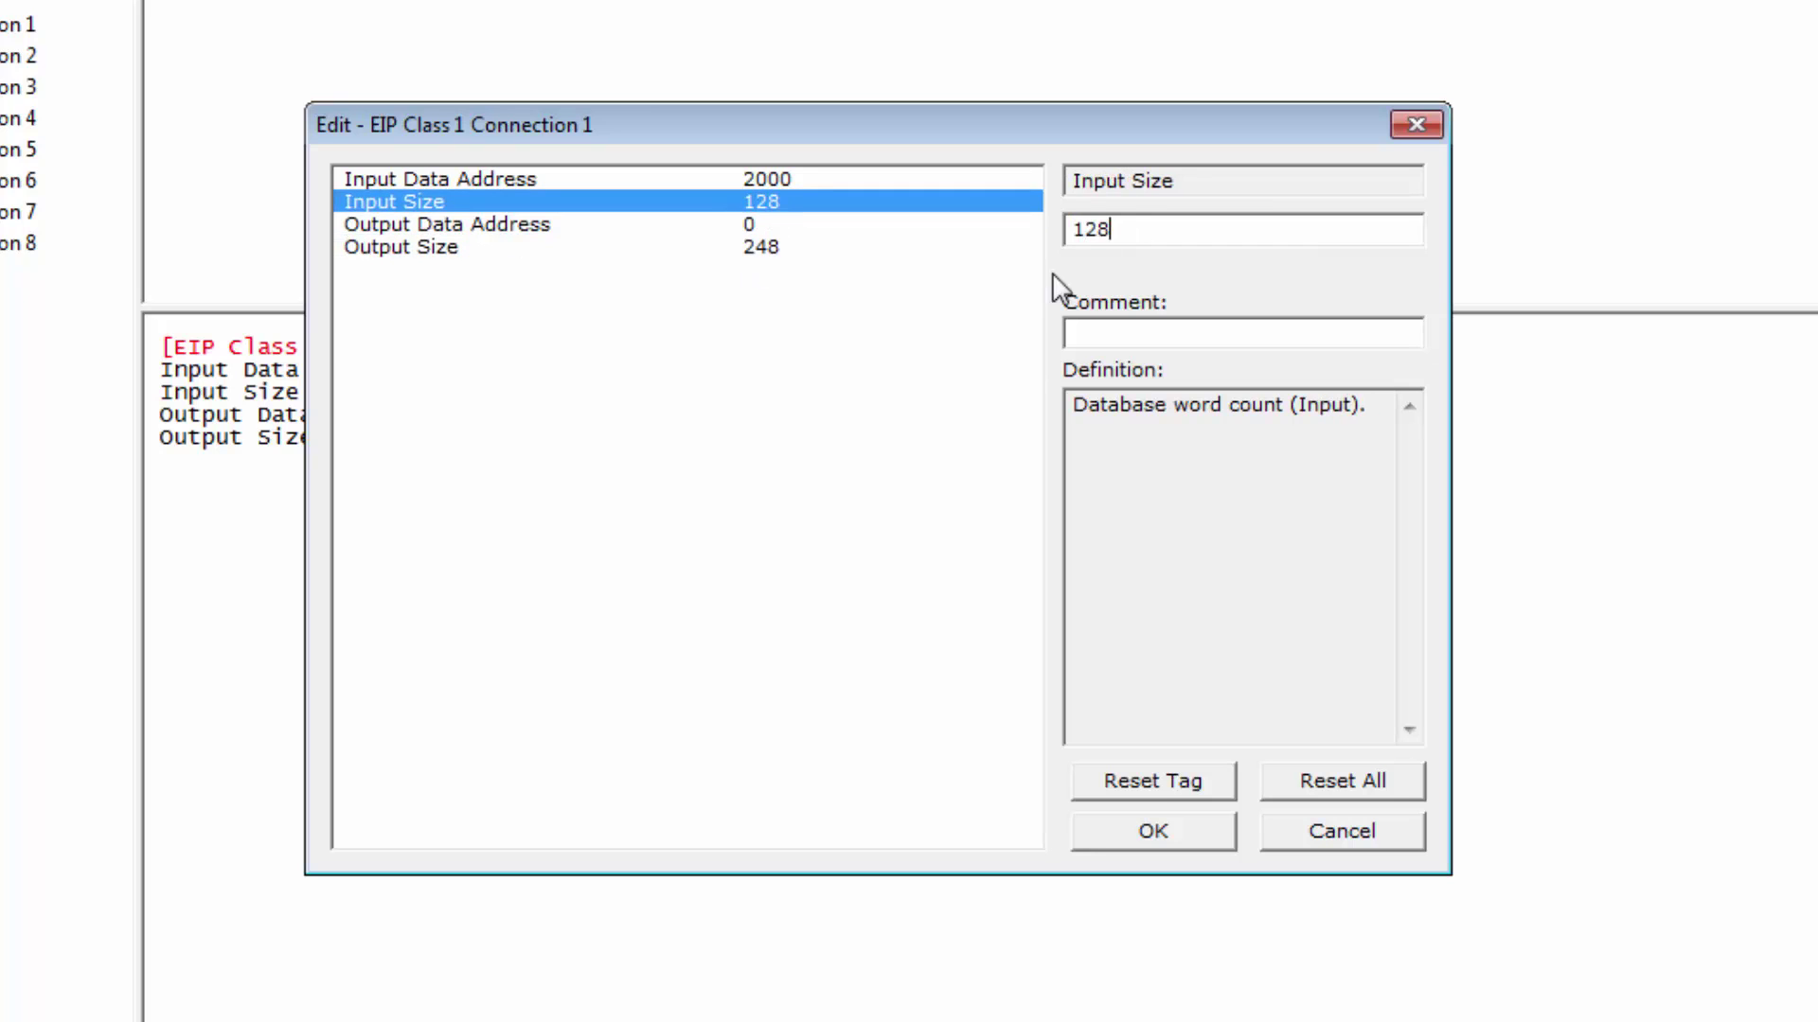
click(775, 244)
text(128)
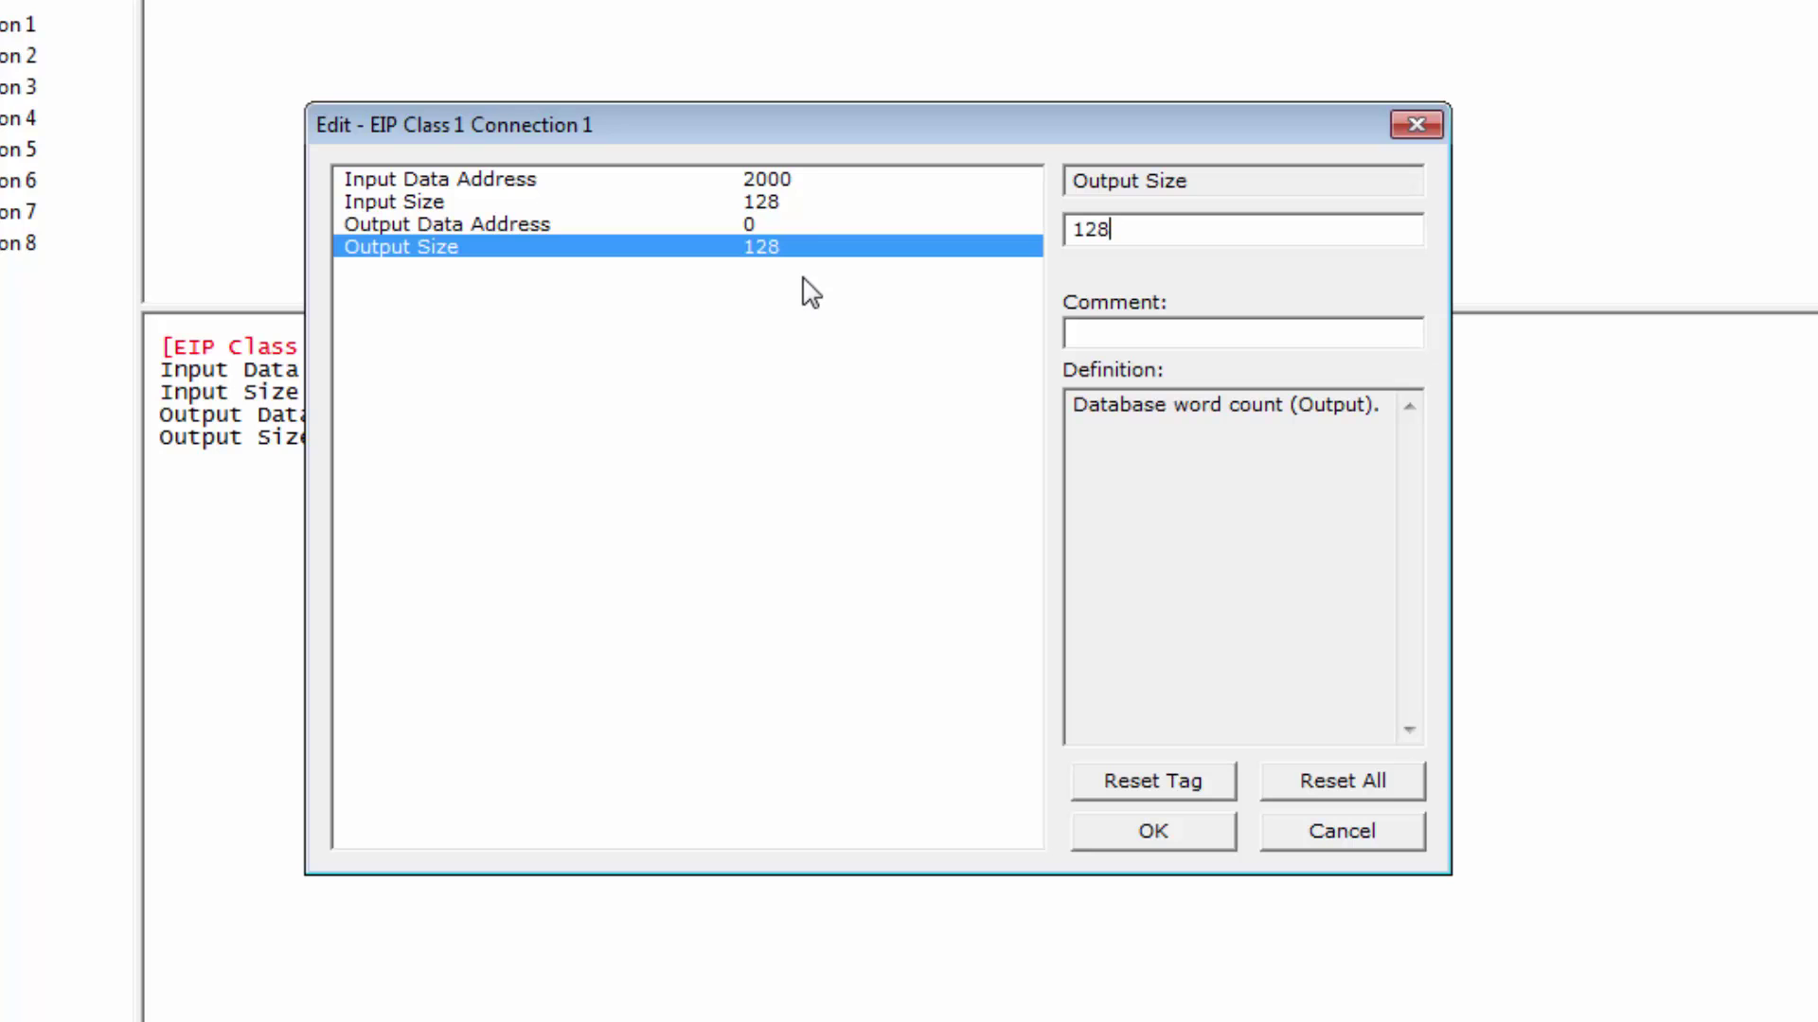
click(753, 223)
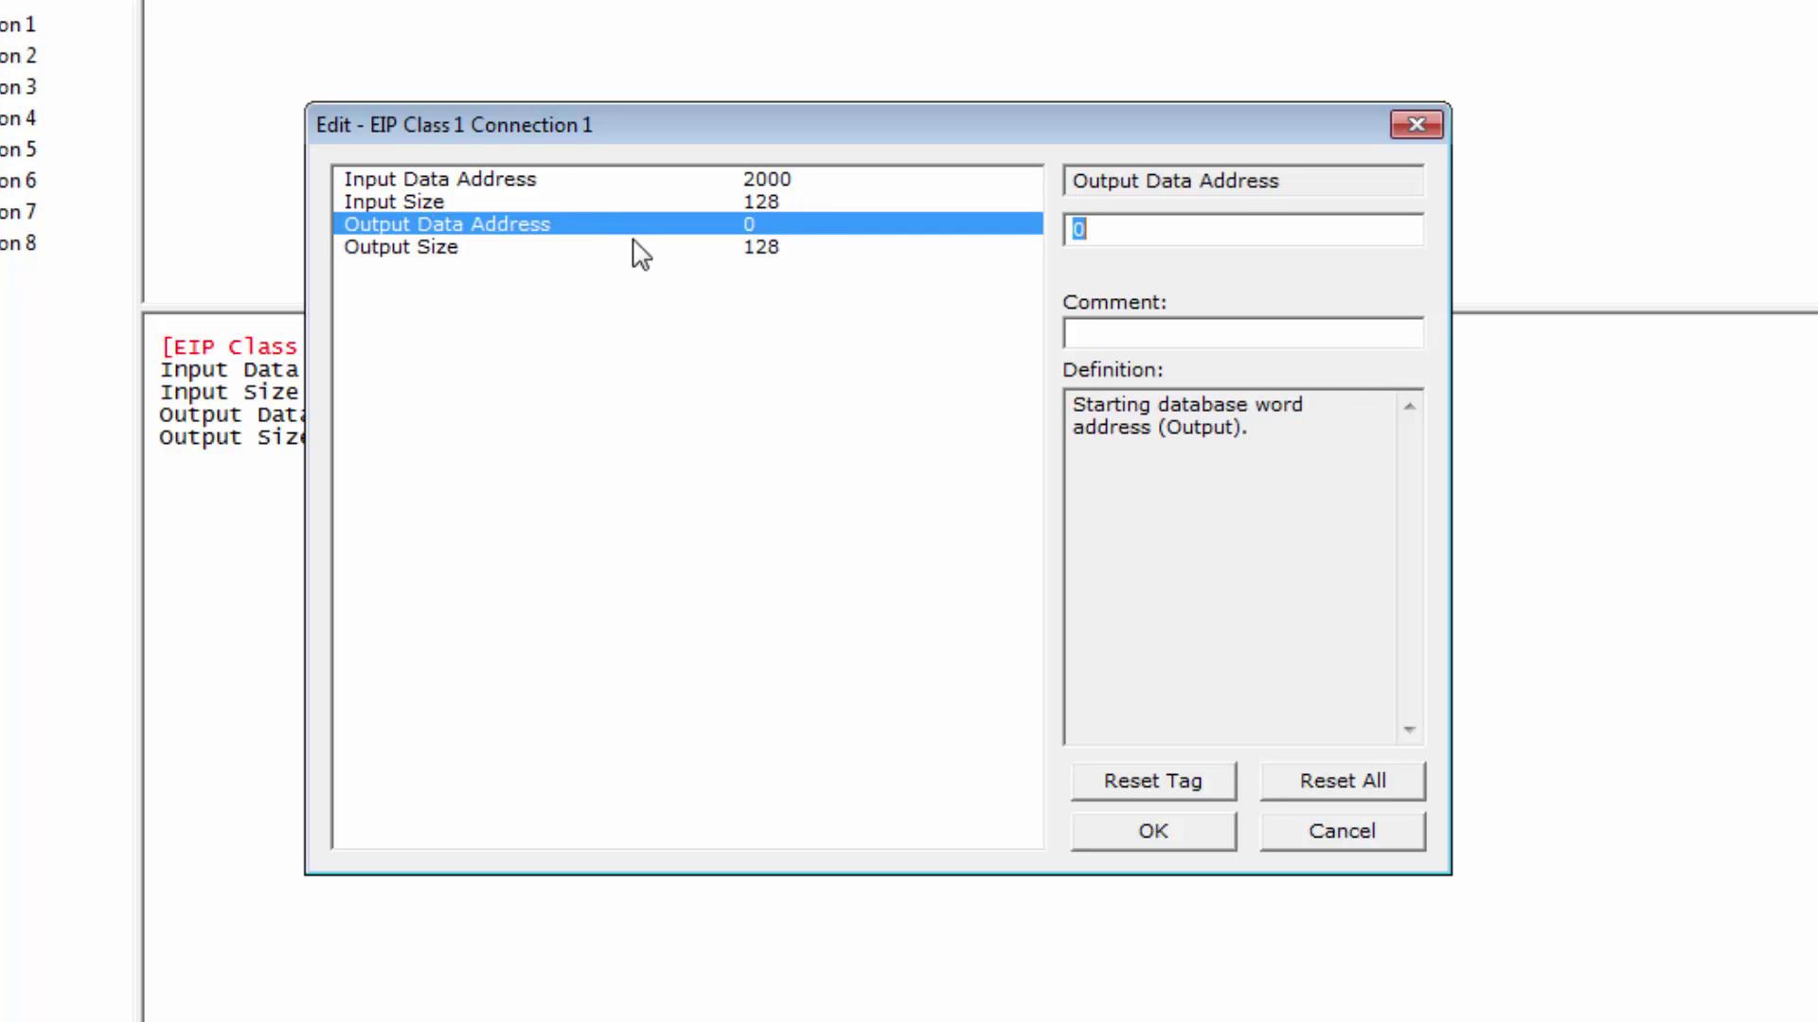
click(775, 180)
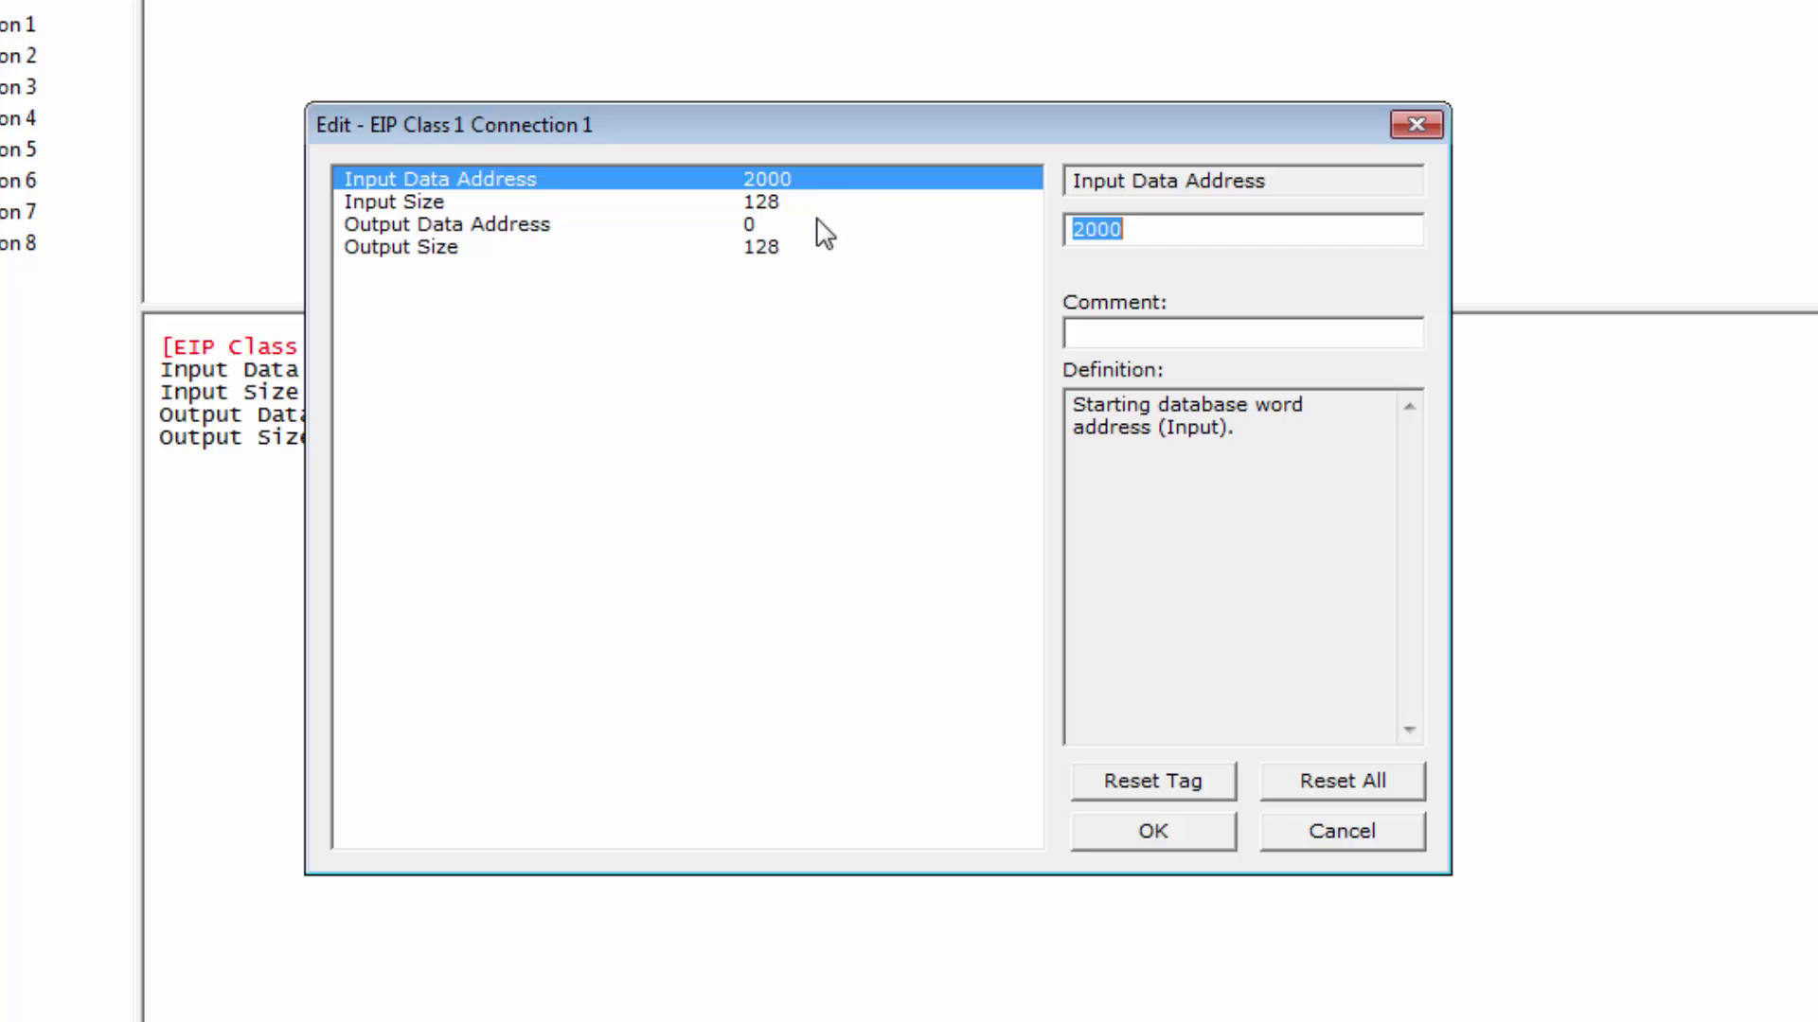
click(1156, 827)
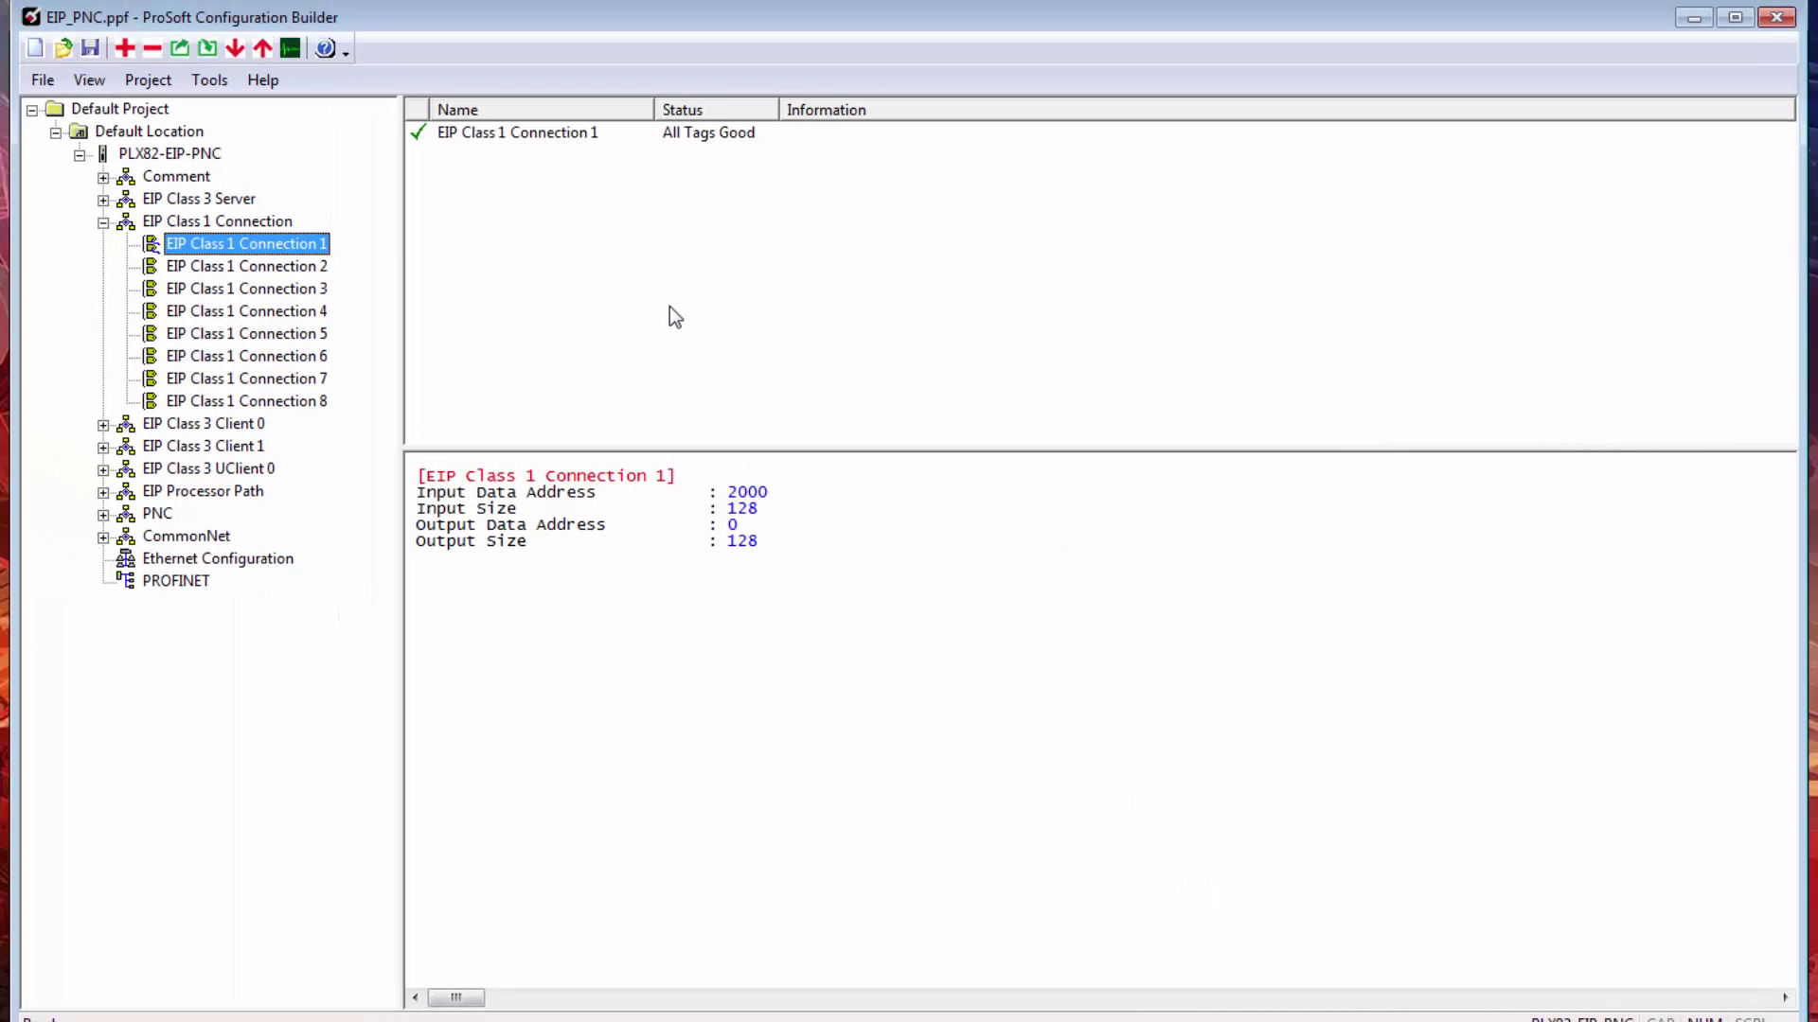
Step: Start Download from PC to Device and confirm a successful connection test to 10.12.1.160
right_click(205, 154)
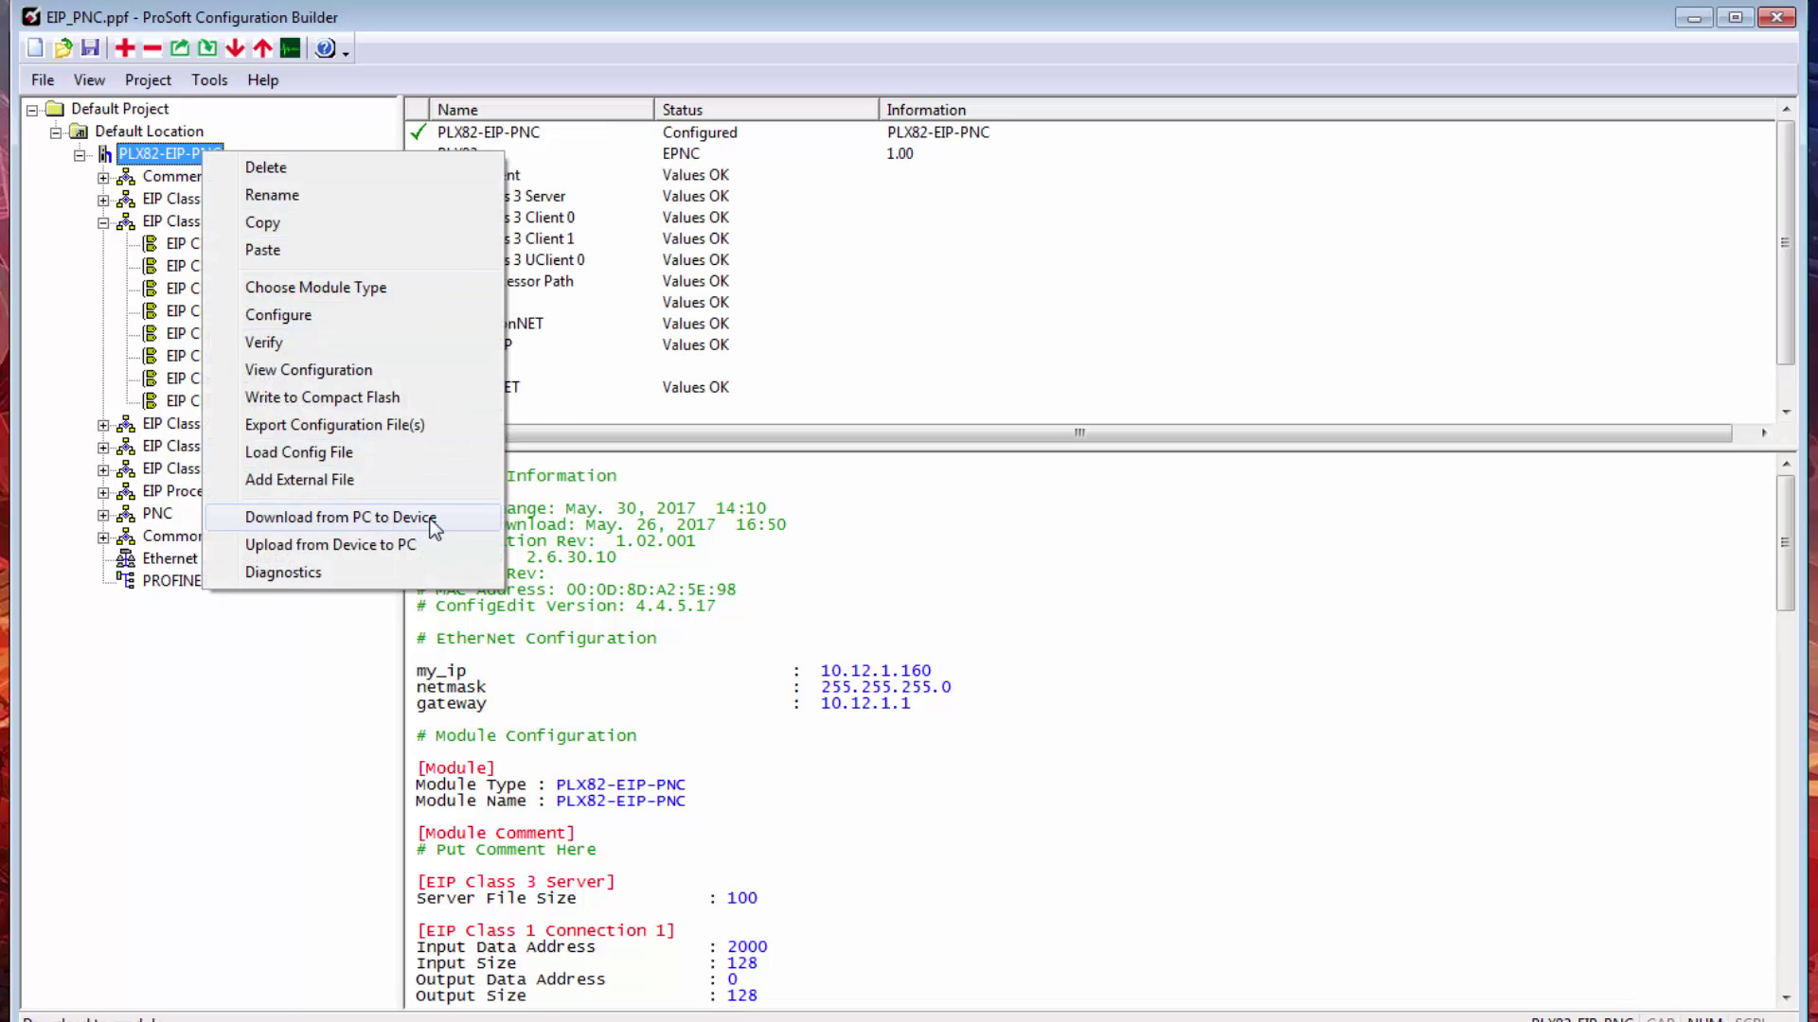
click(434, 522)
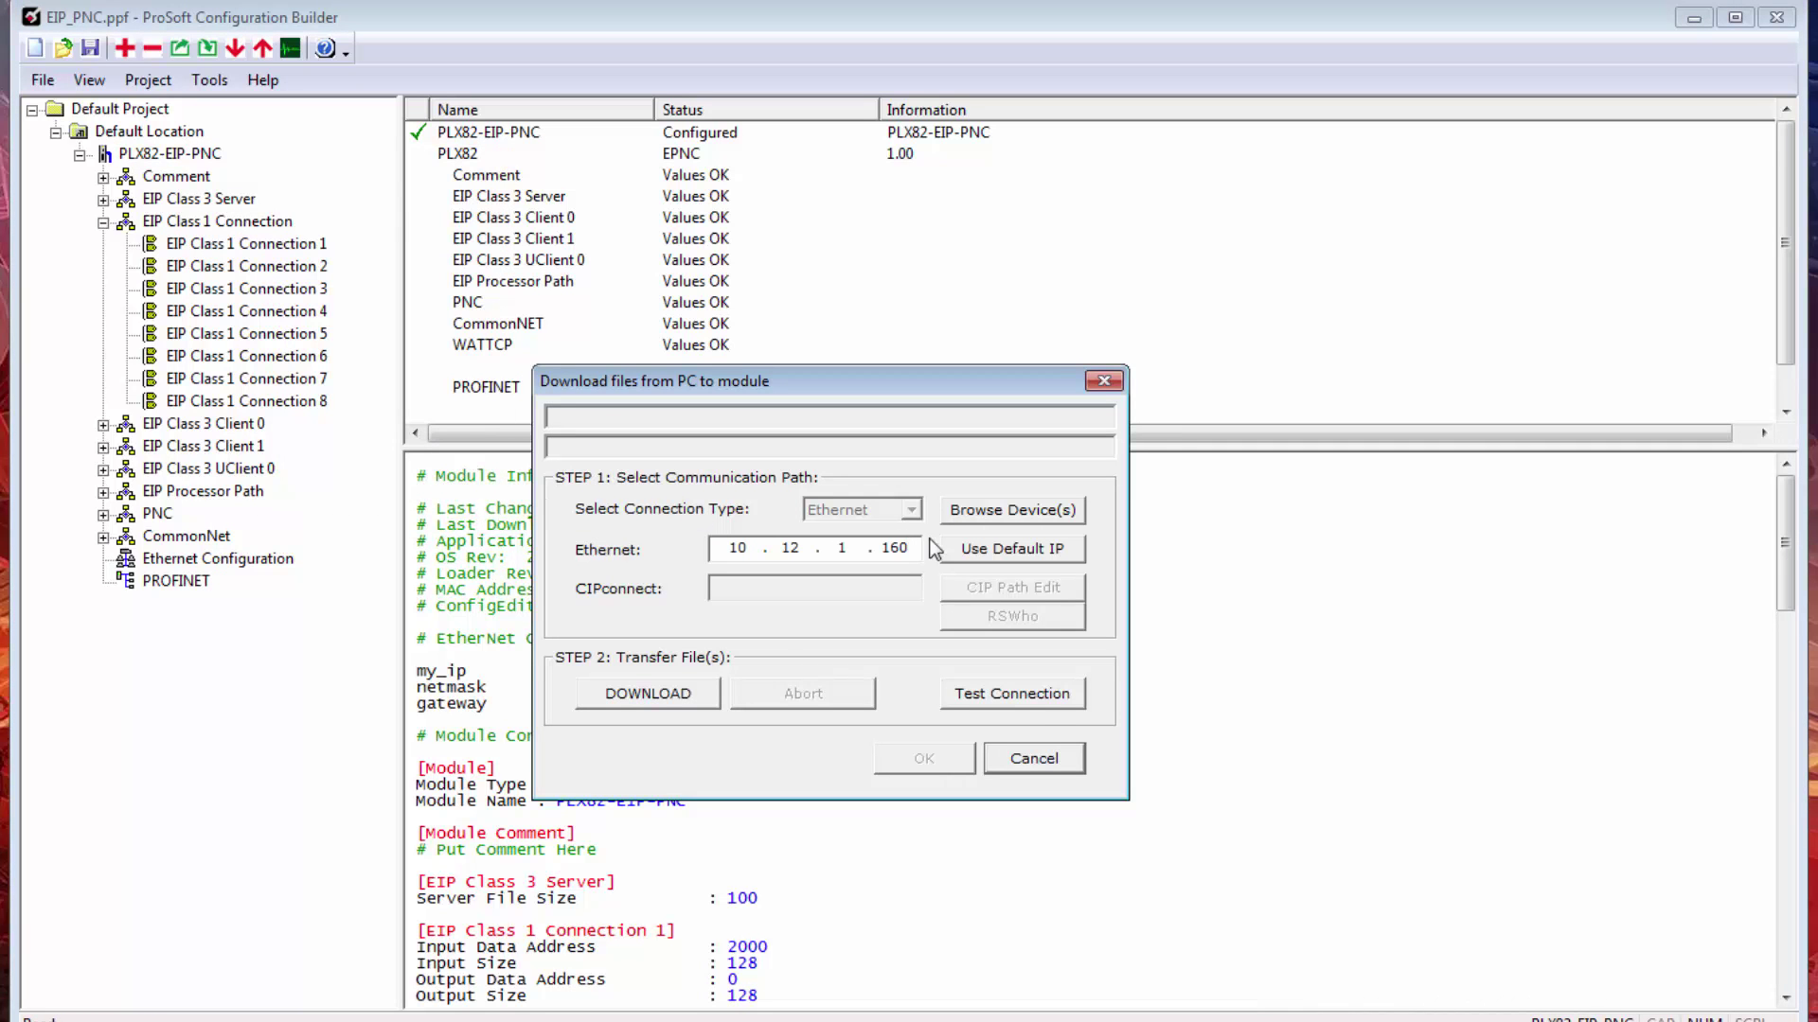
click(1032, 695)
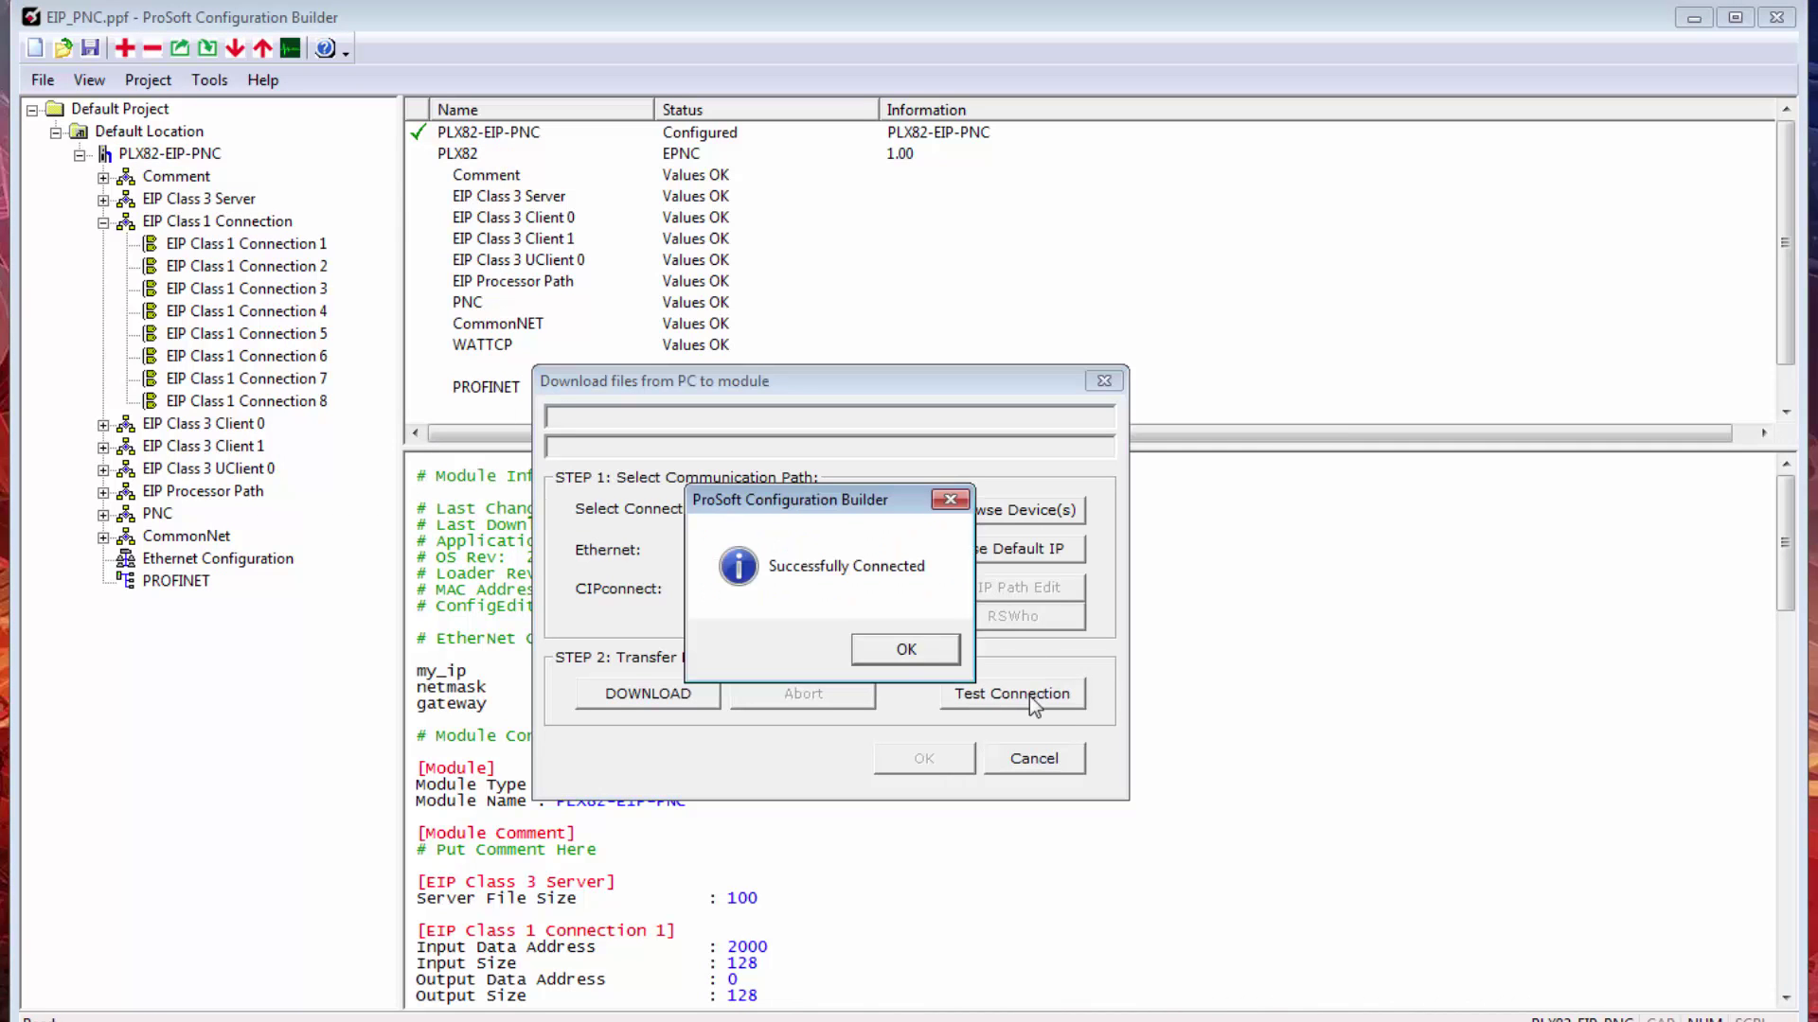
click(929, 652)
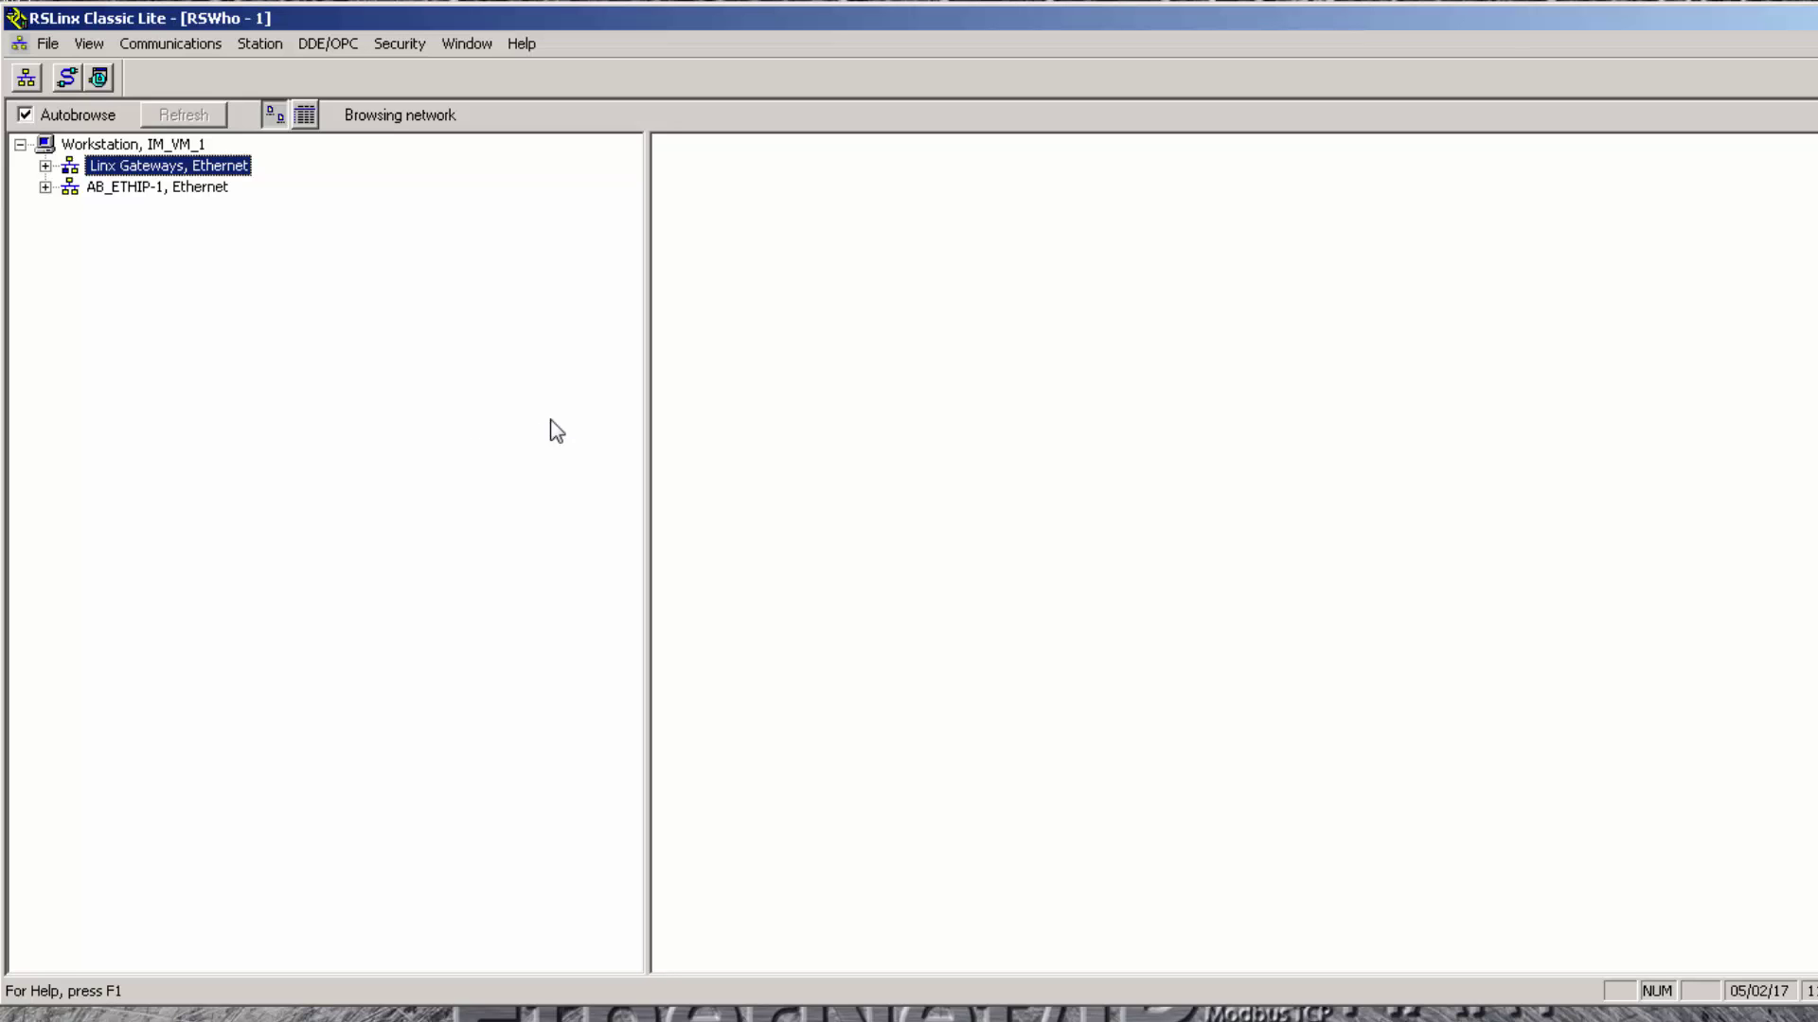
Step: Upload the EDS file from the unrecognized 10.12.1.160 device on AB_ETHIP-1 and finish the wizard
click(45, 188)
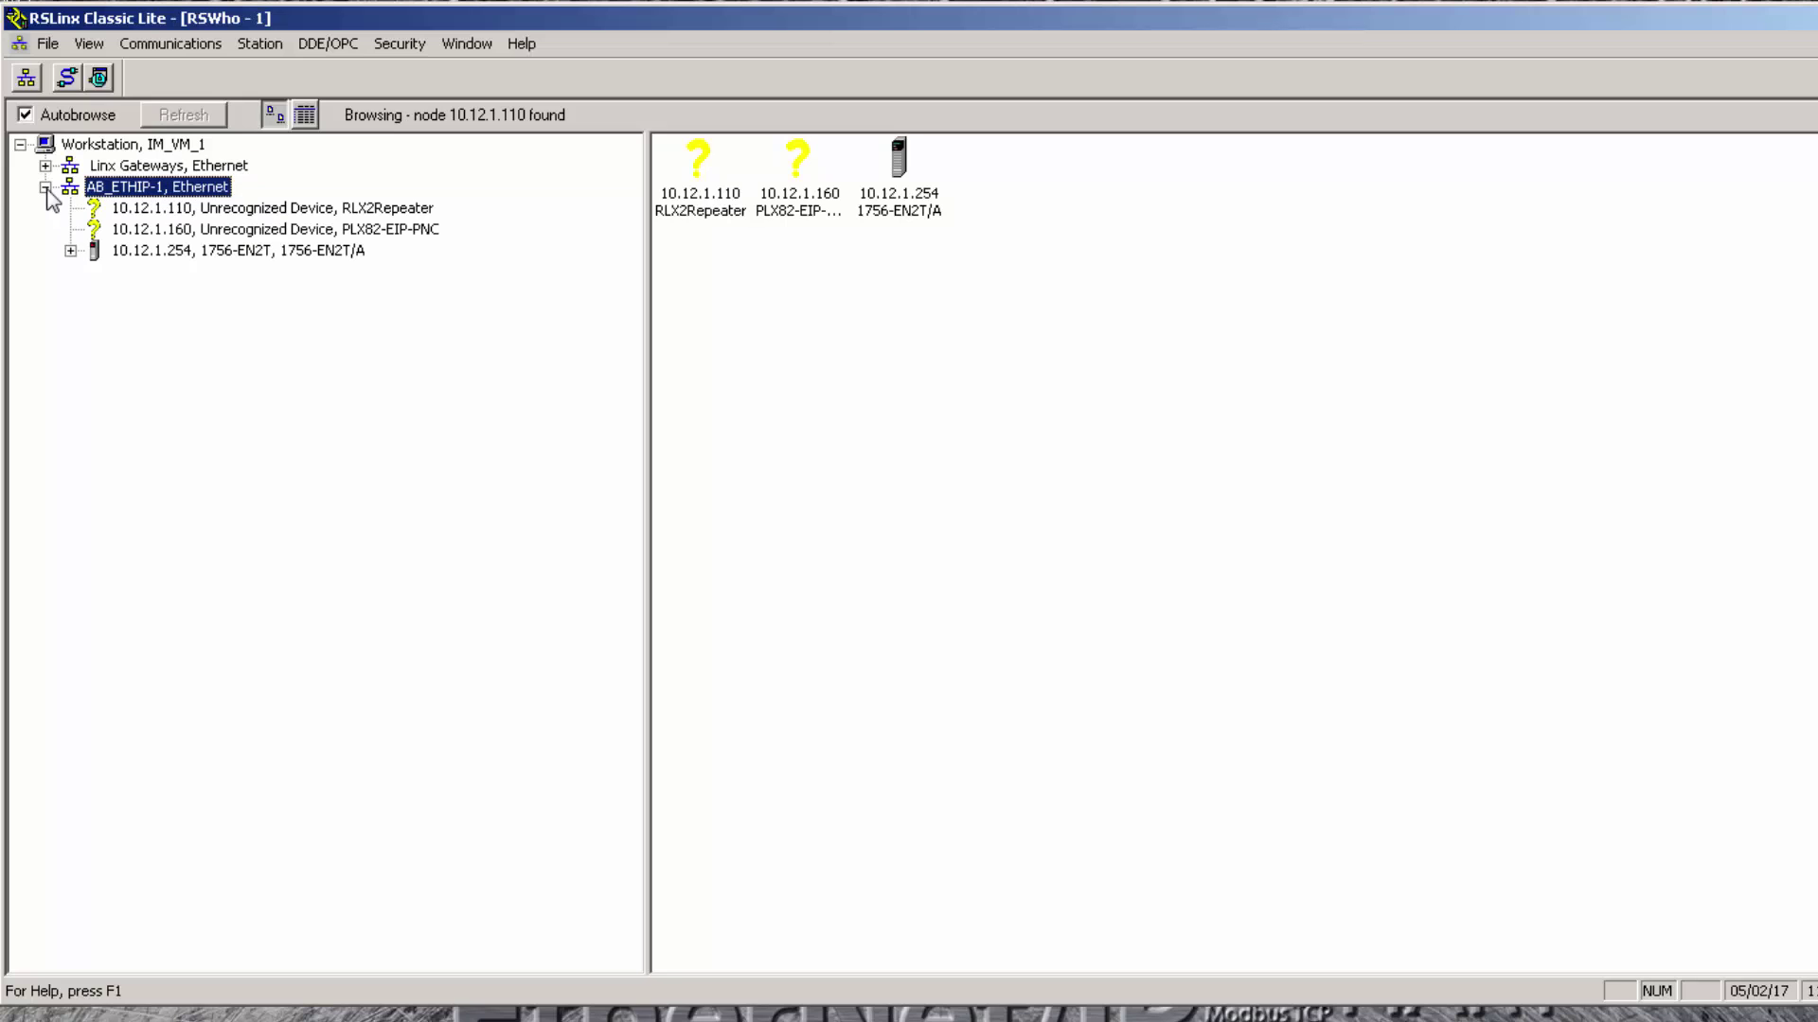
click(392, 232)
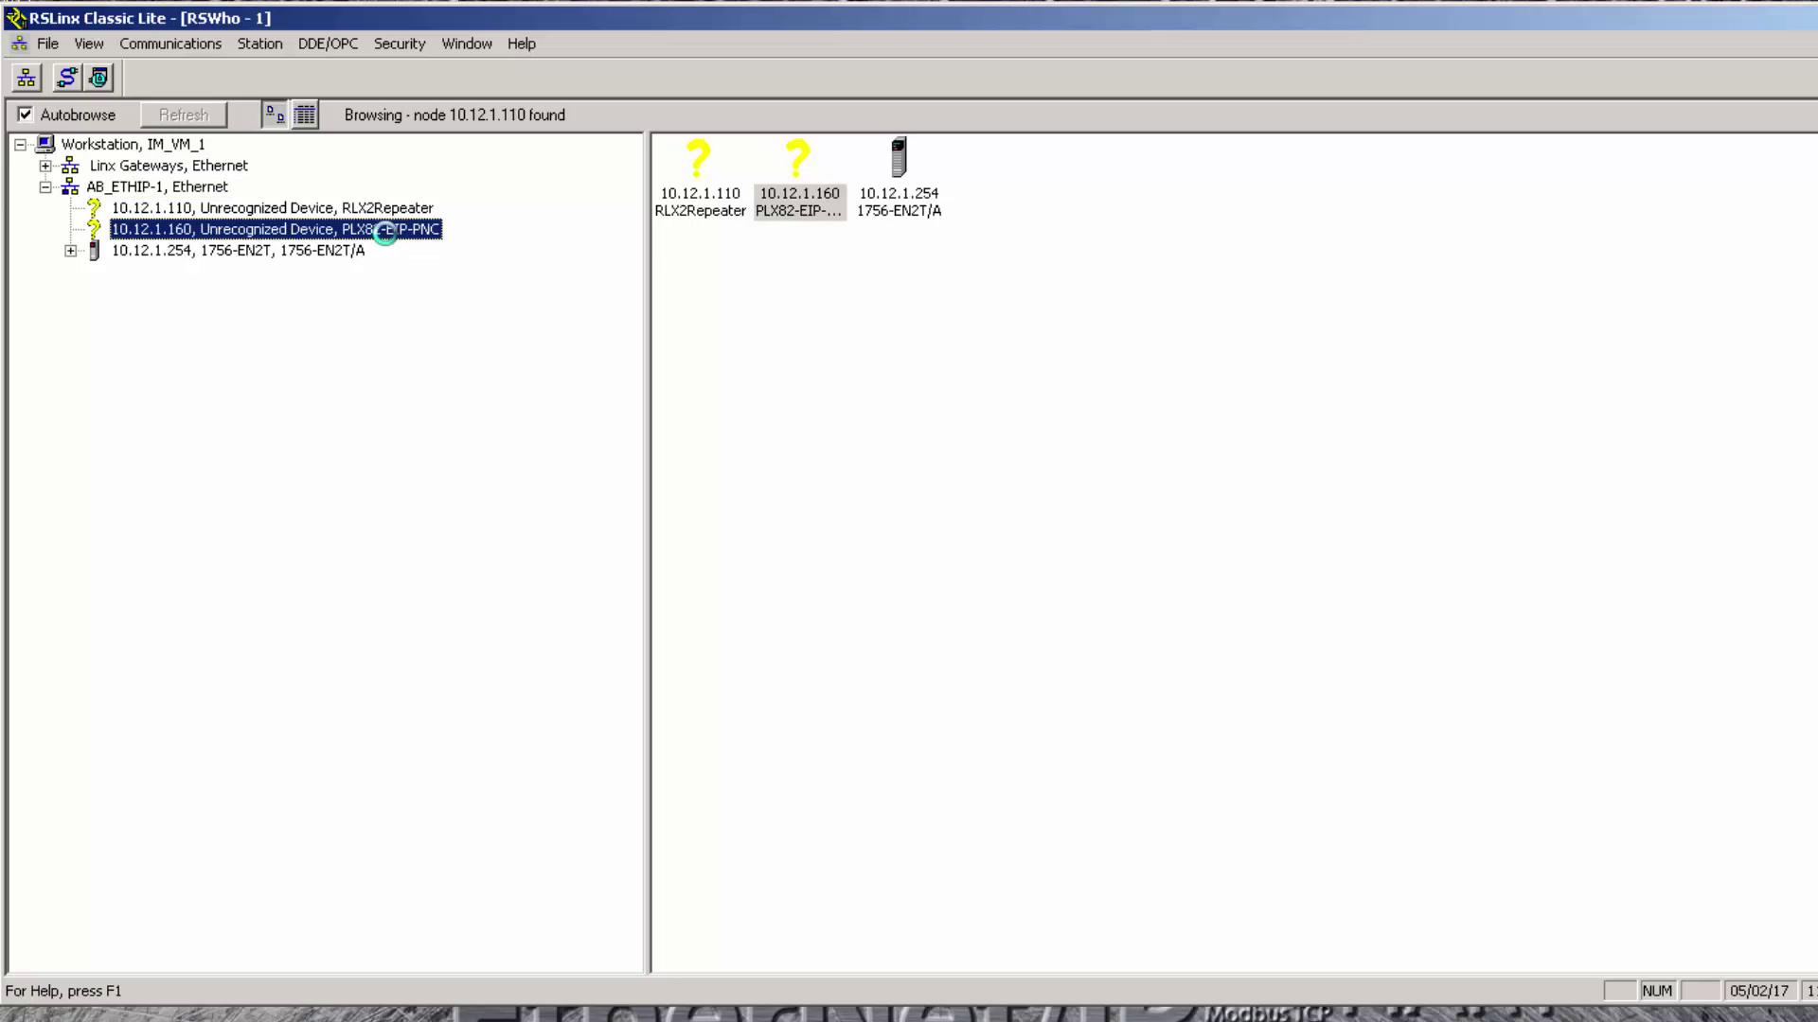
right_click(384, 233)
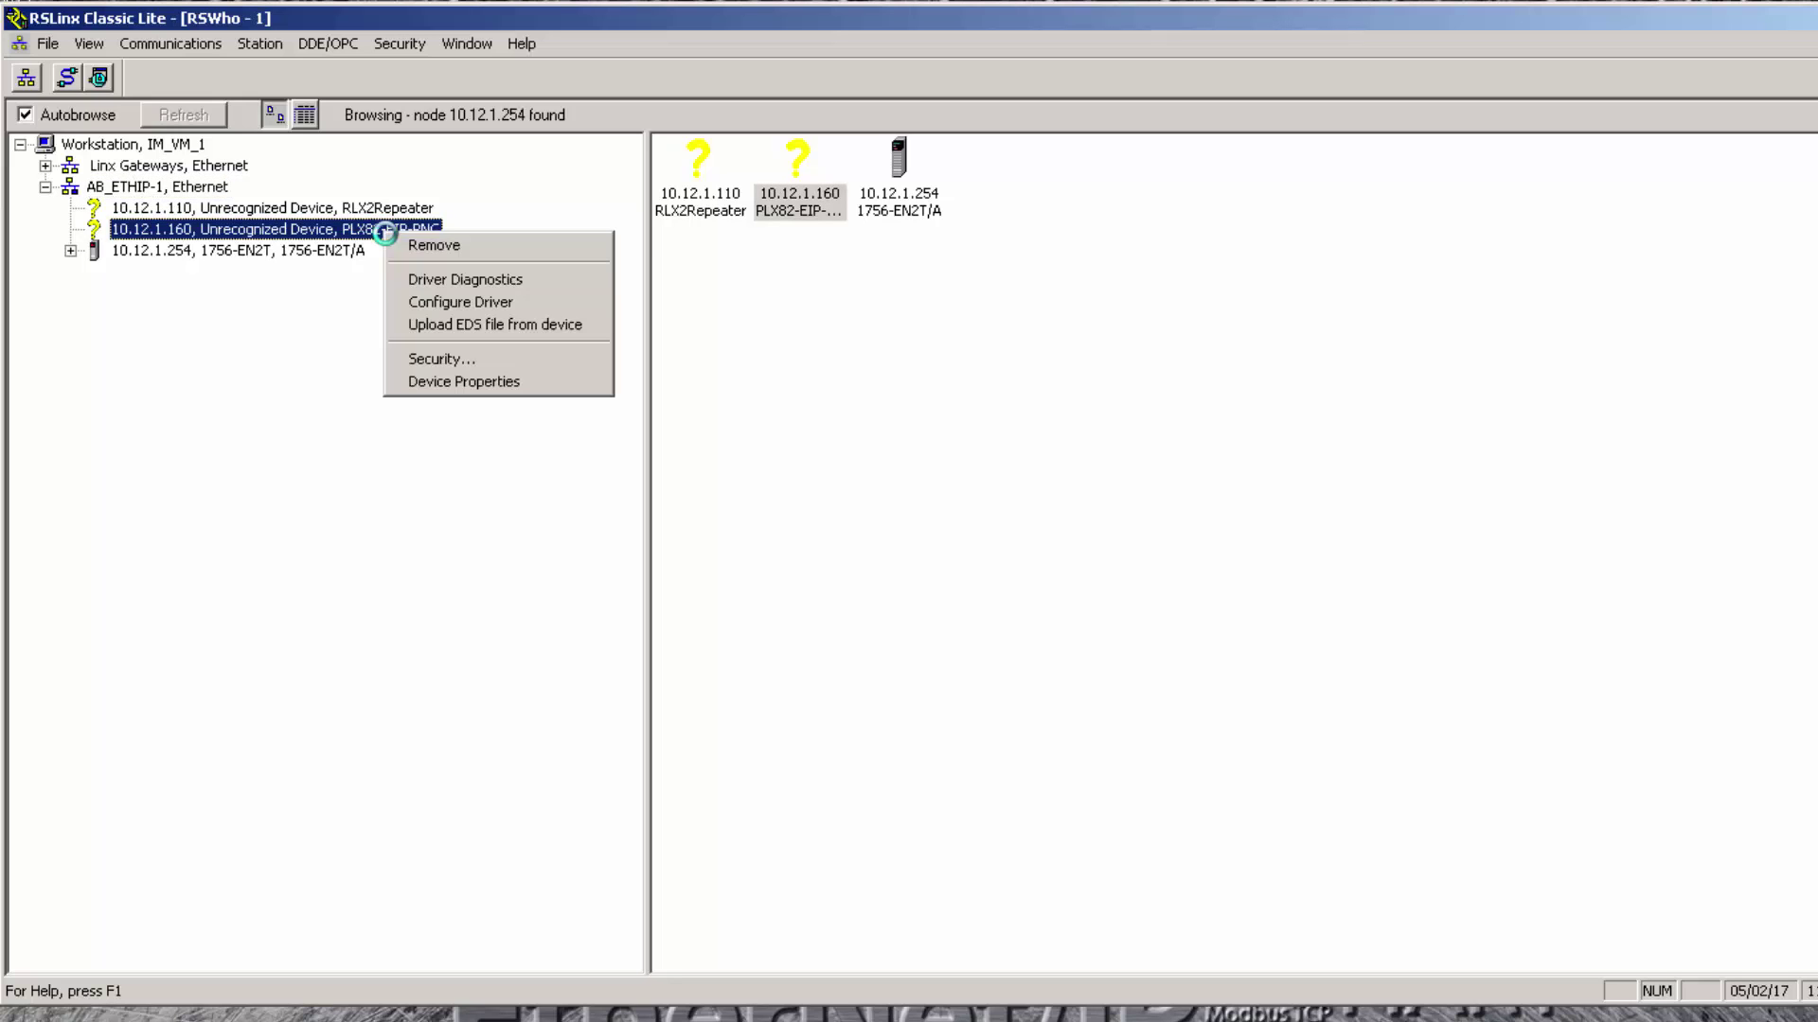
click(572, 327)
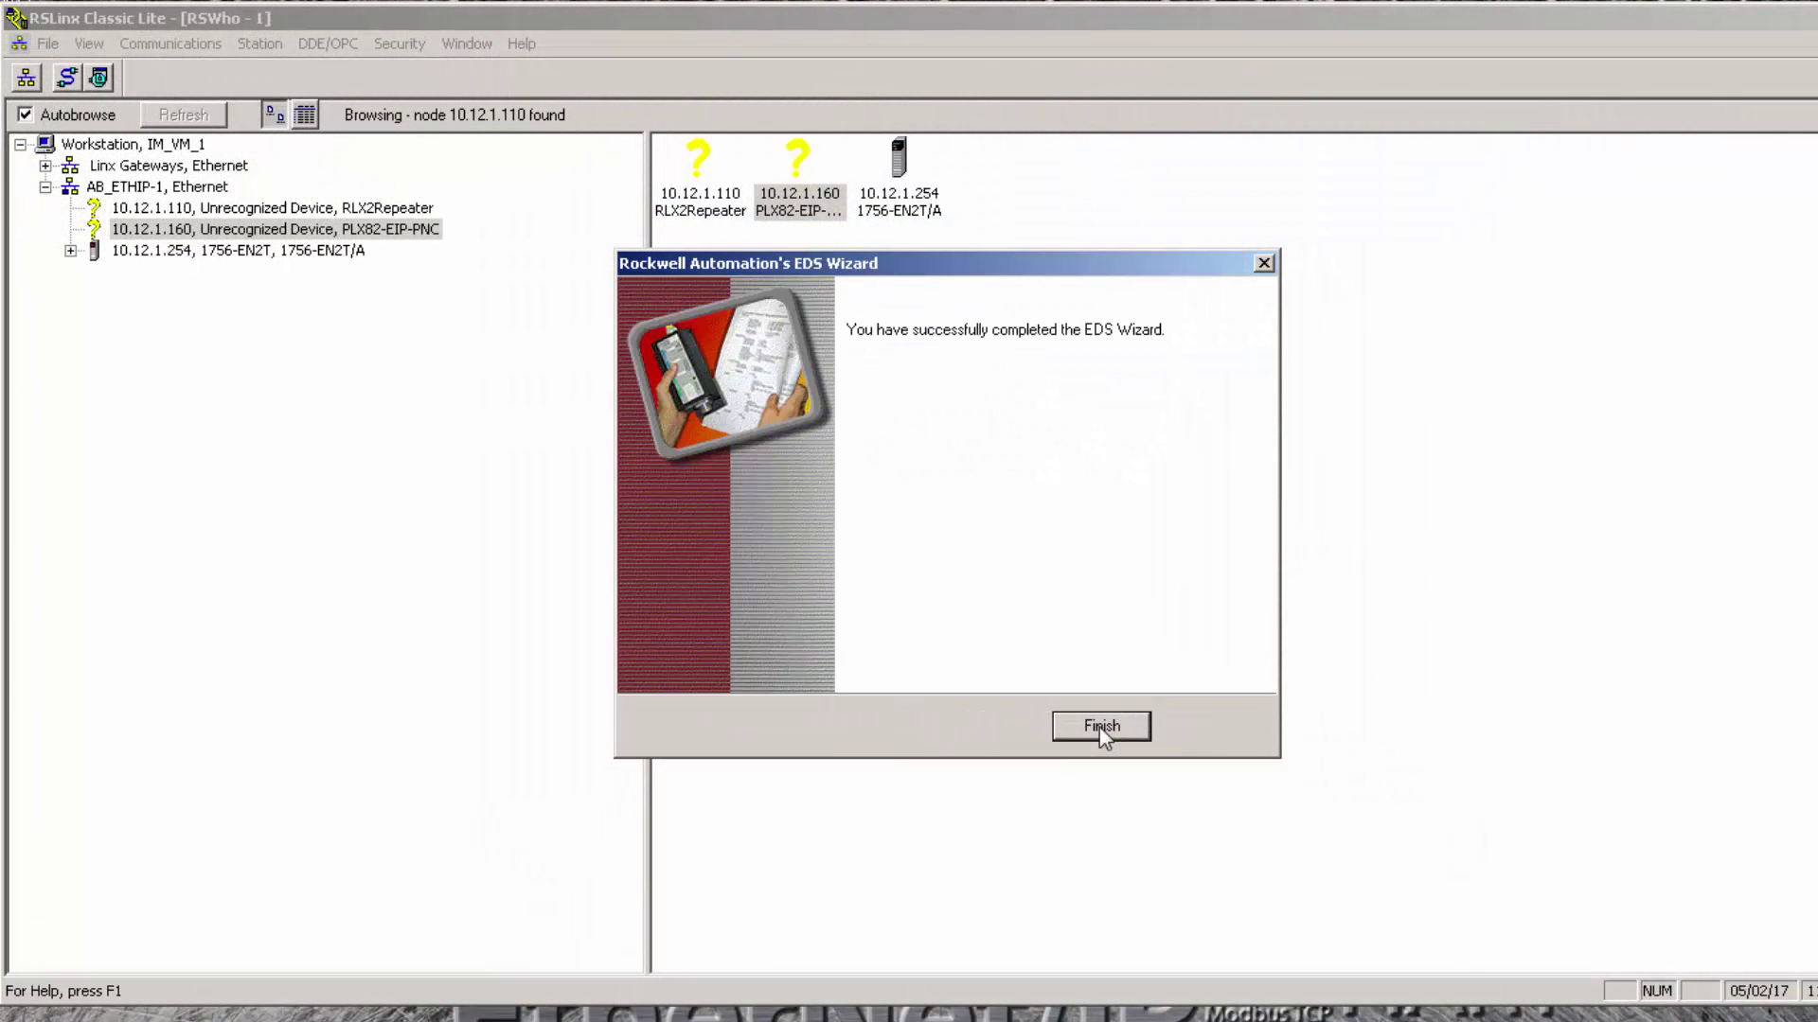
click(1102, 729)
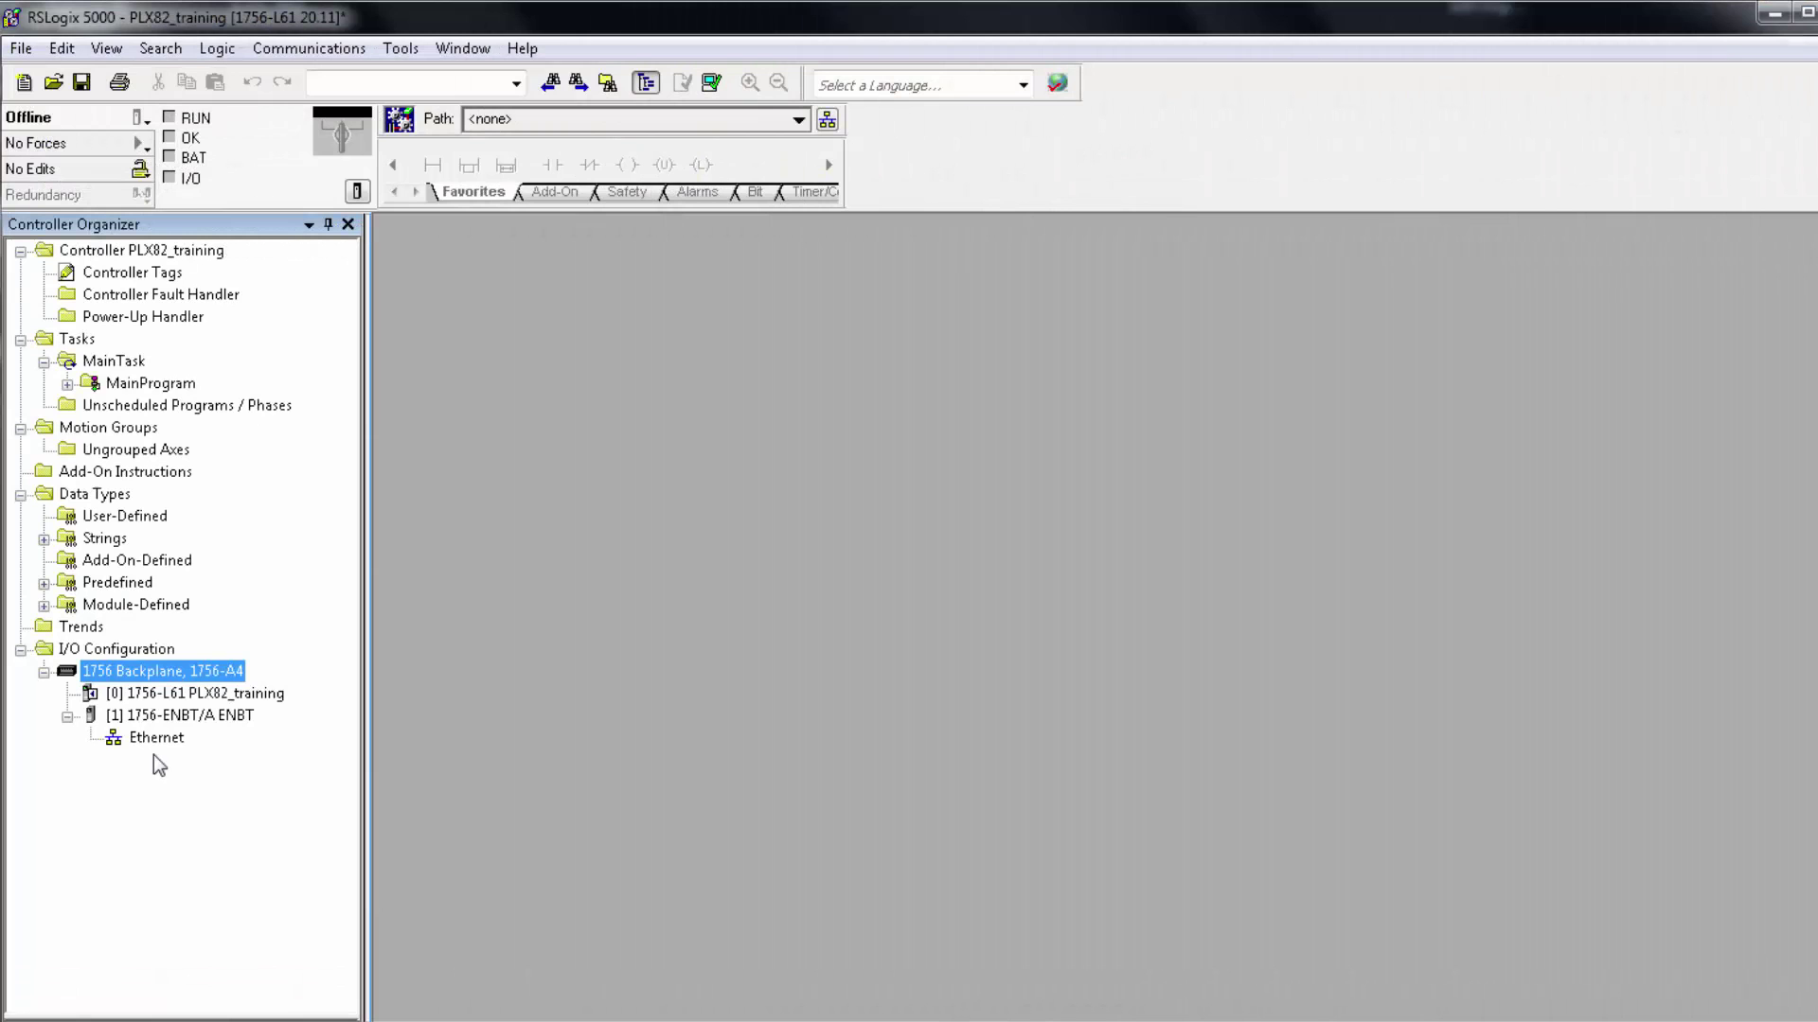
Step: Filter the module catalog to Prosoft Technology and create a PLX82-EIP-PNC on the ENBT Ethernet network
click(150, 738)
right_click(150, 738)
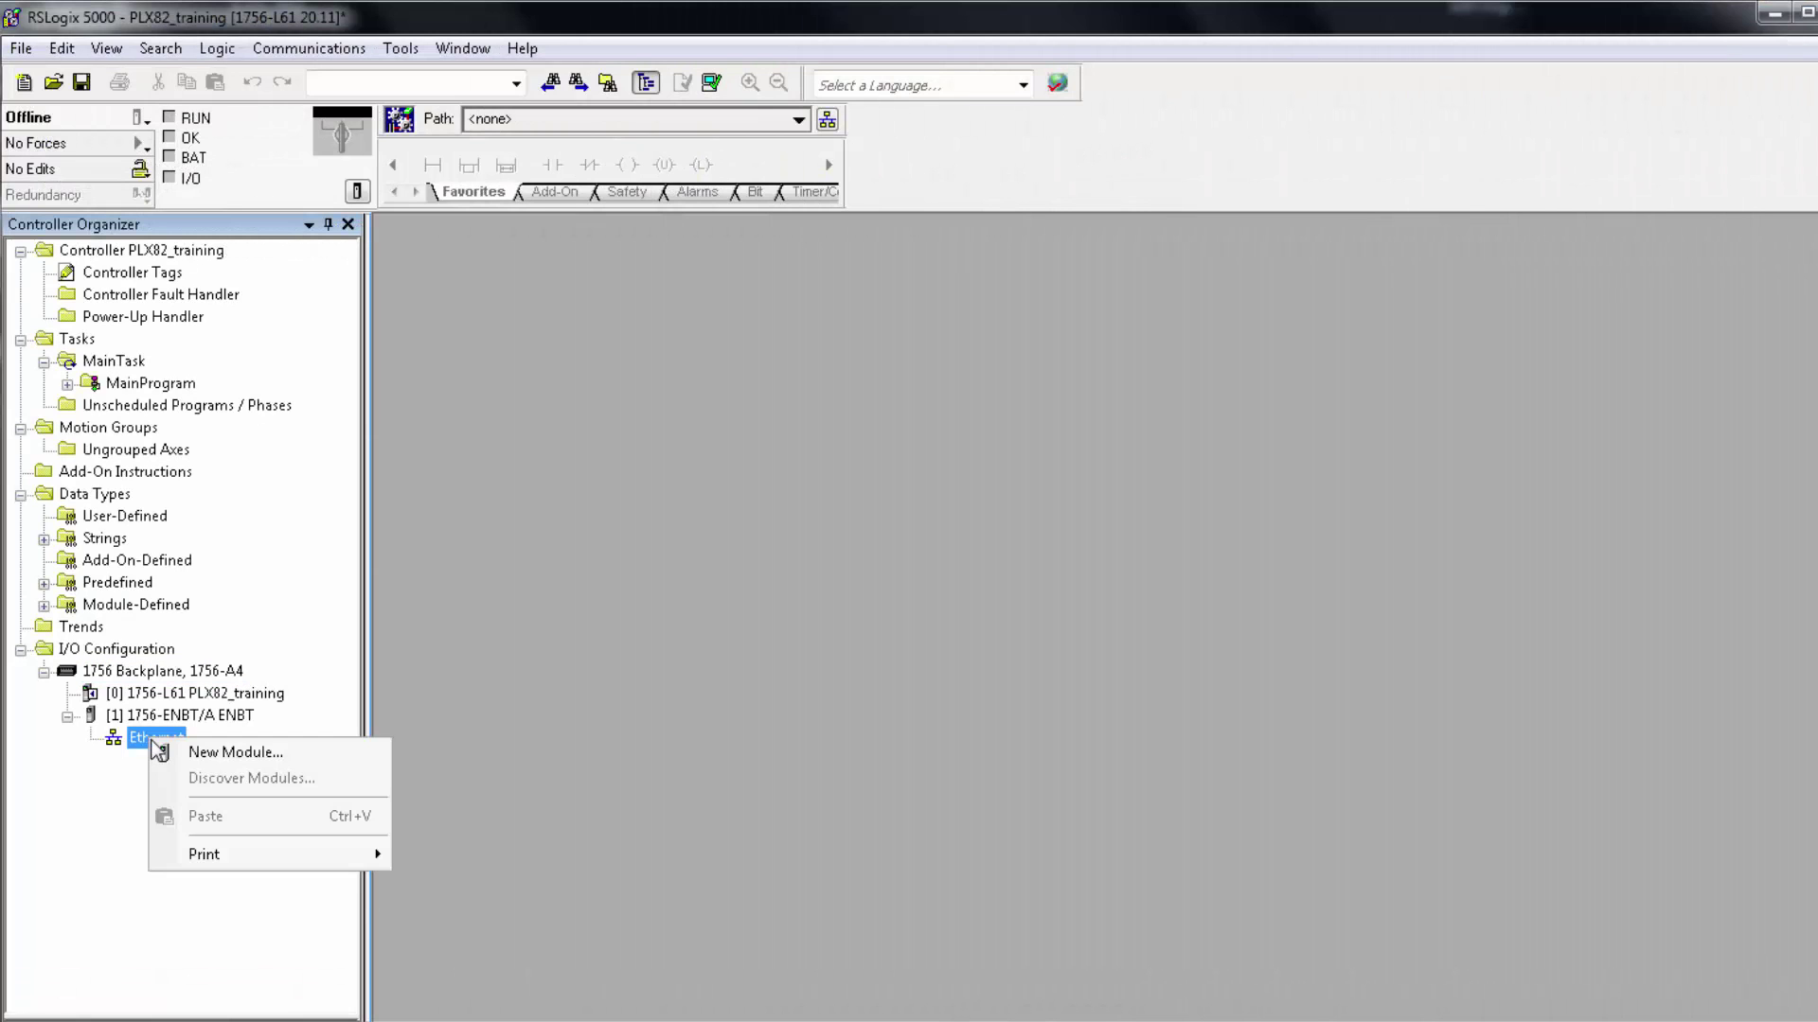
click(219, 754)
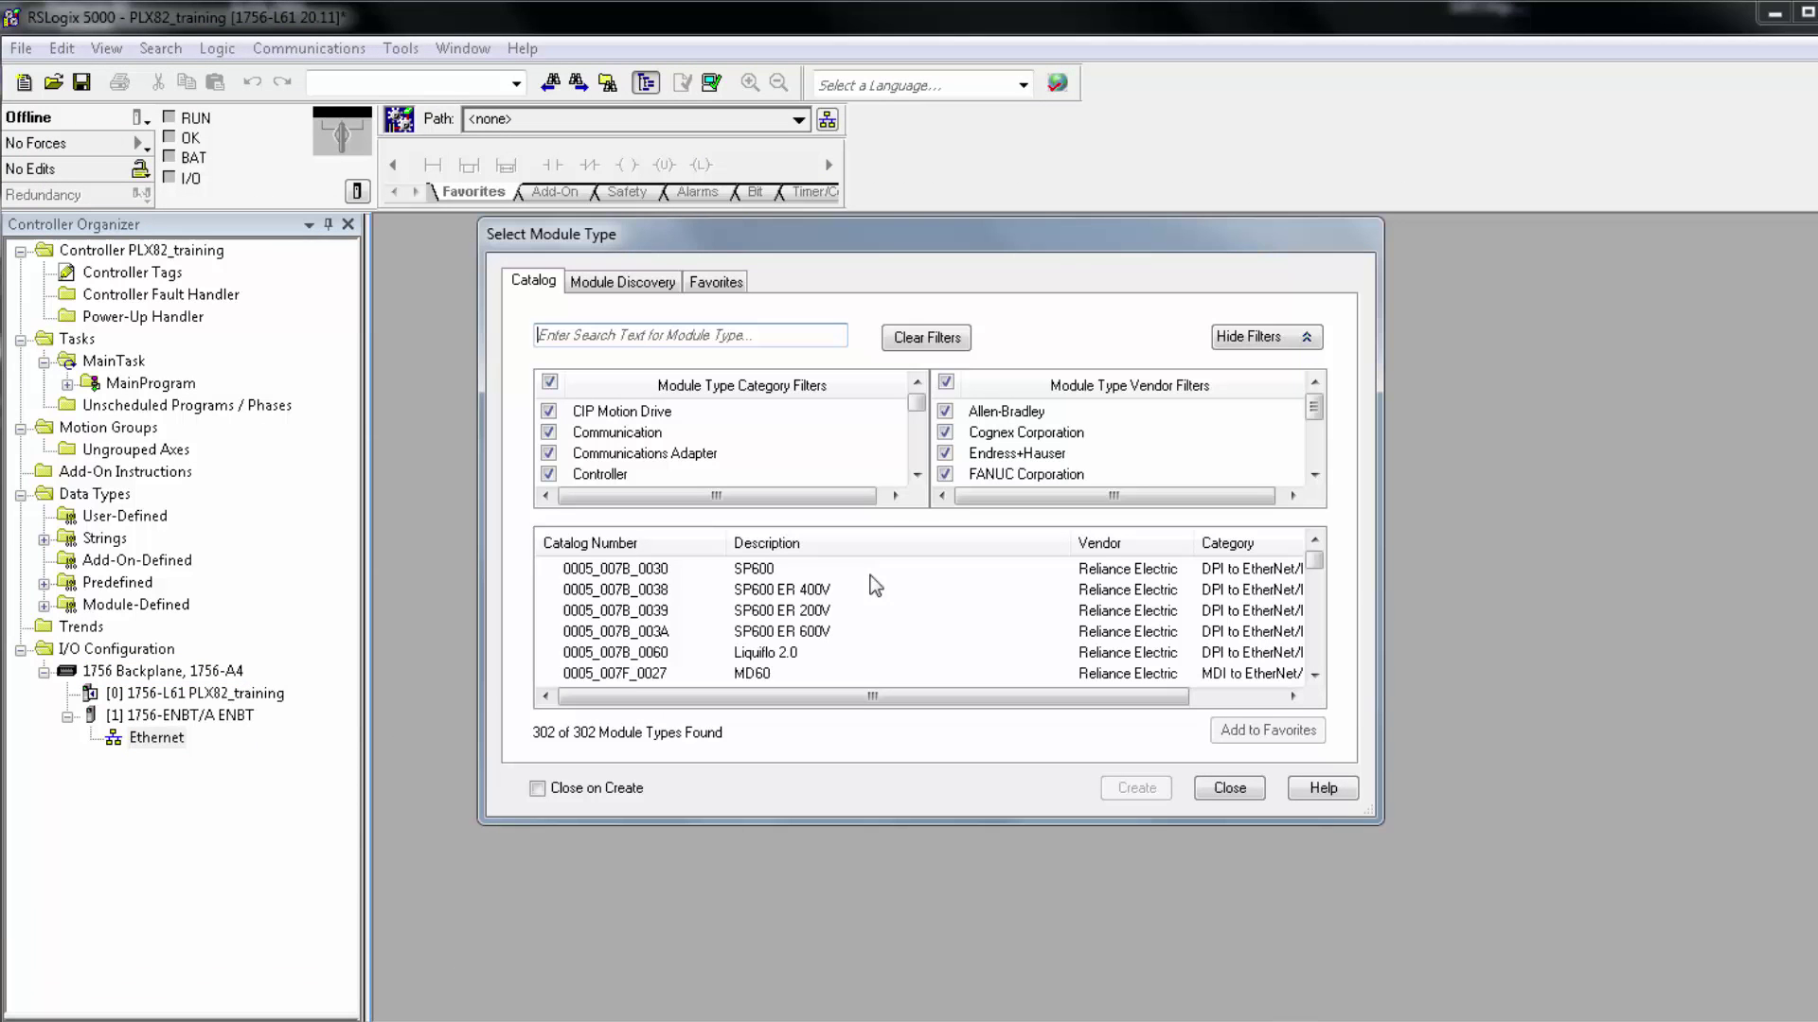
click(946, 382)
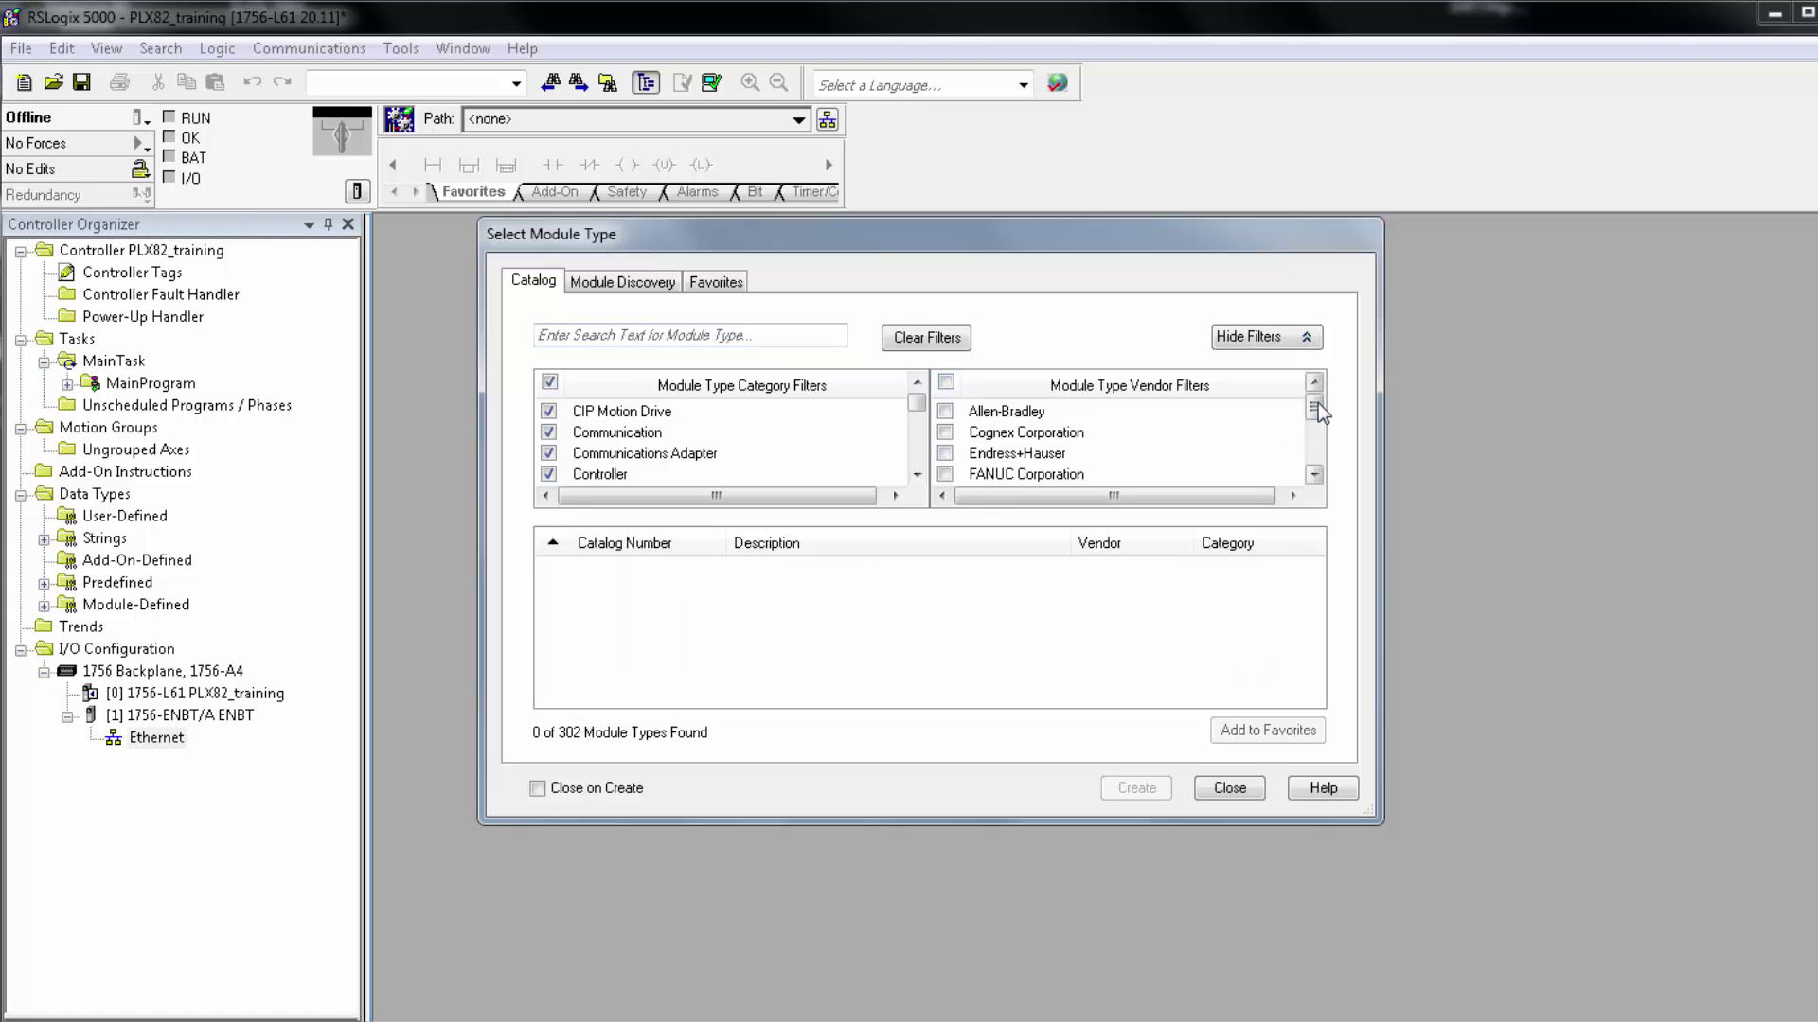
drag(1314, 406, 1330, 464)
click(944, 432)
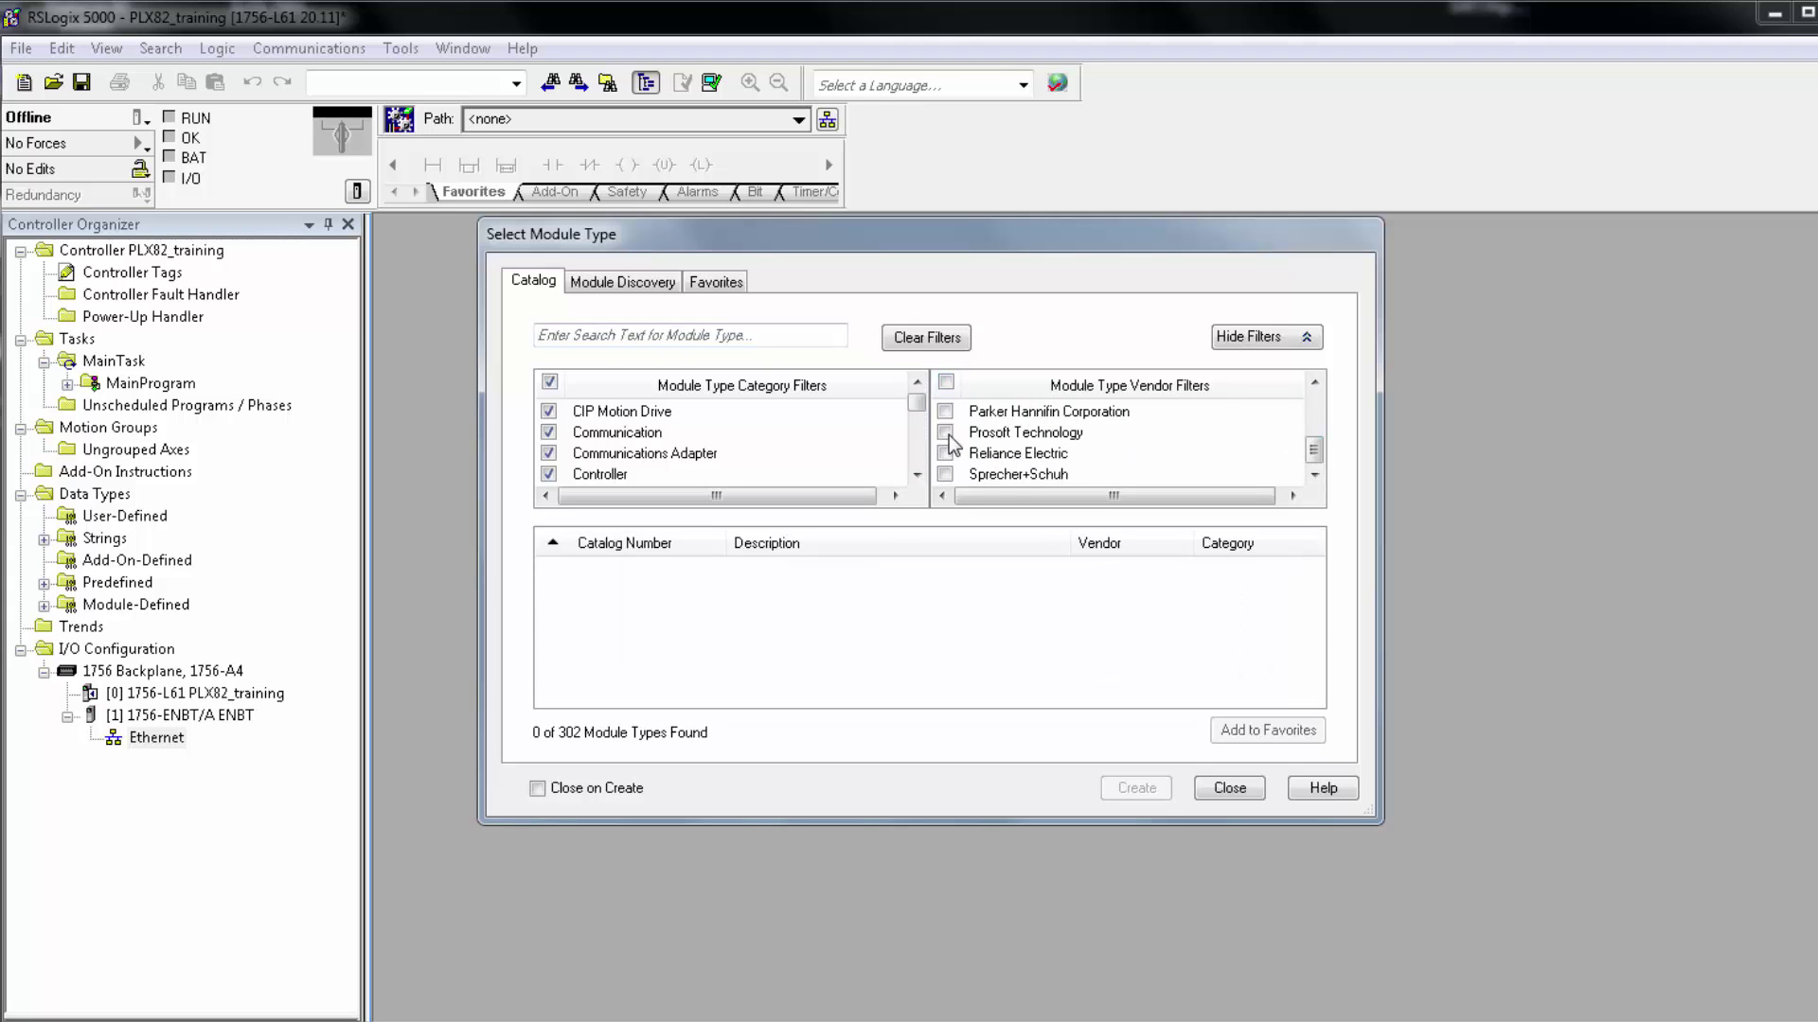
drag(1317, 589, 1316, 613)
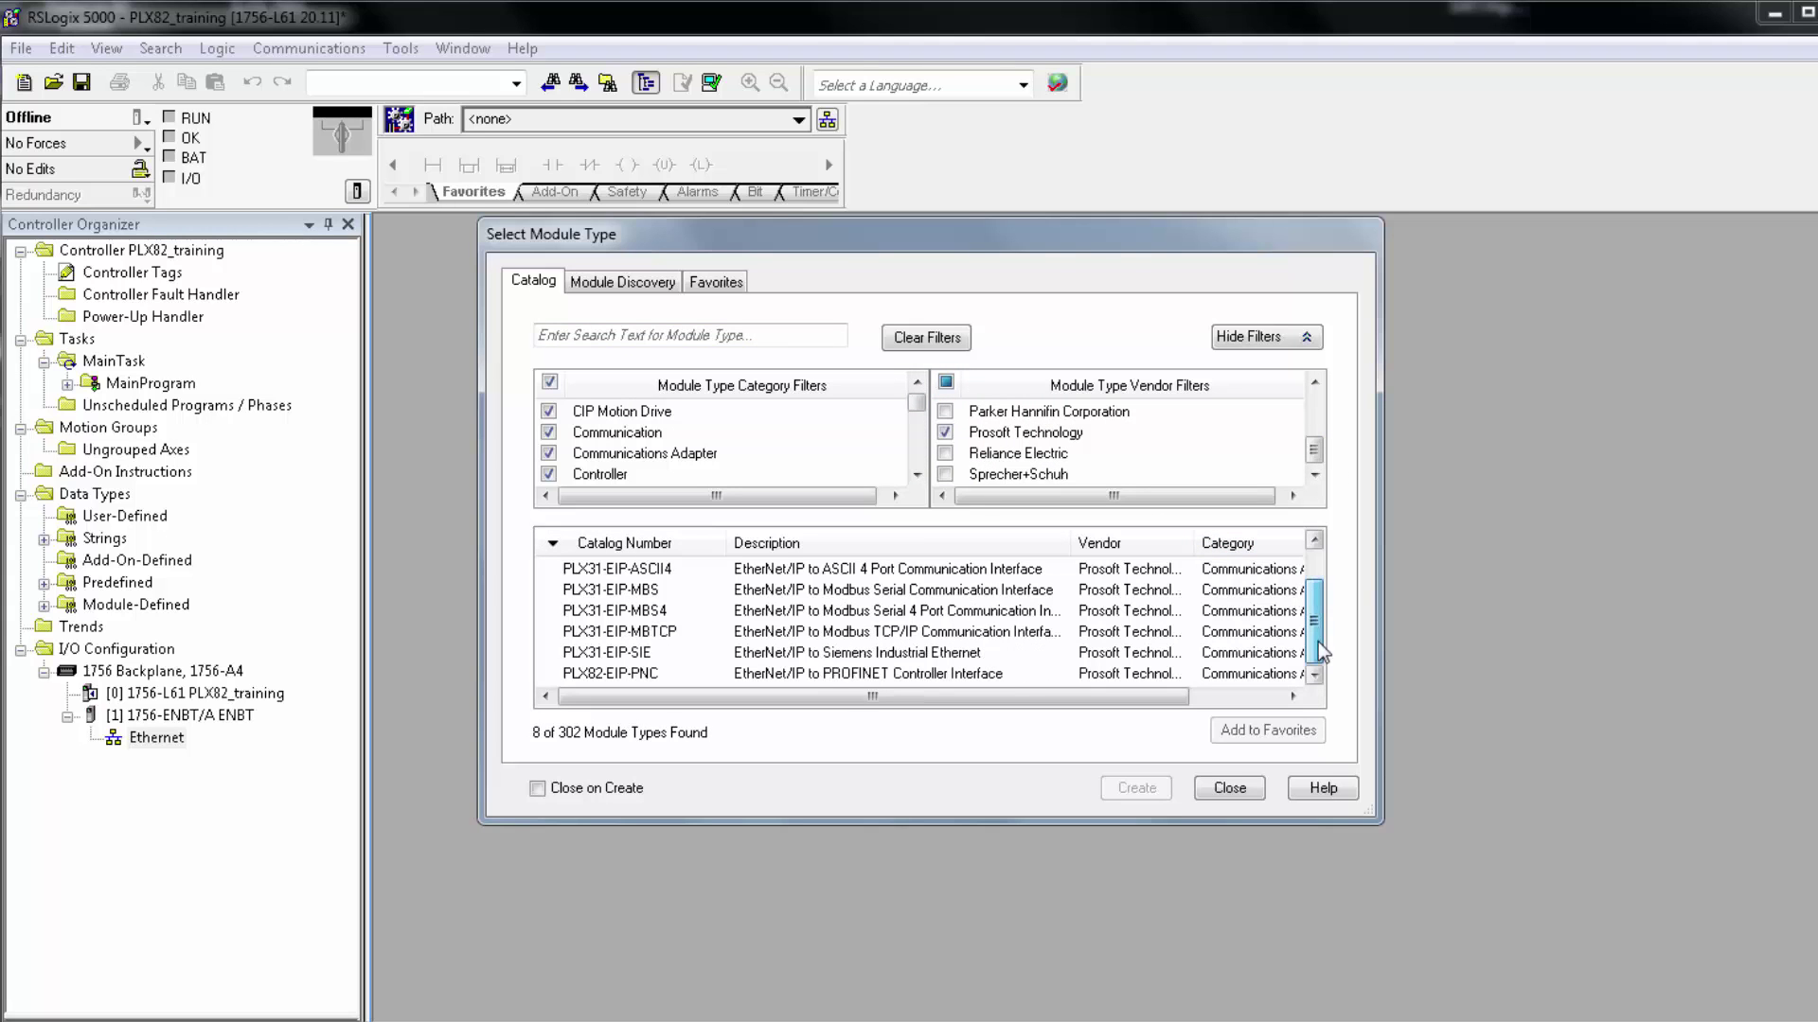
click(1051, 672)
click(1136, 787)
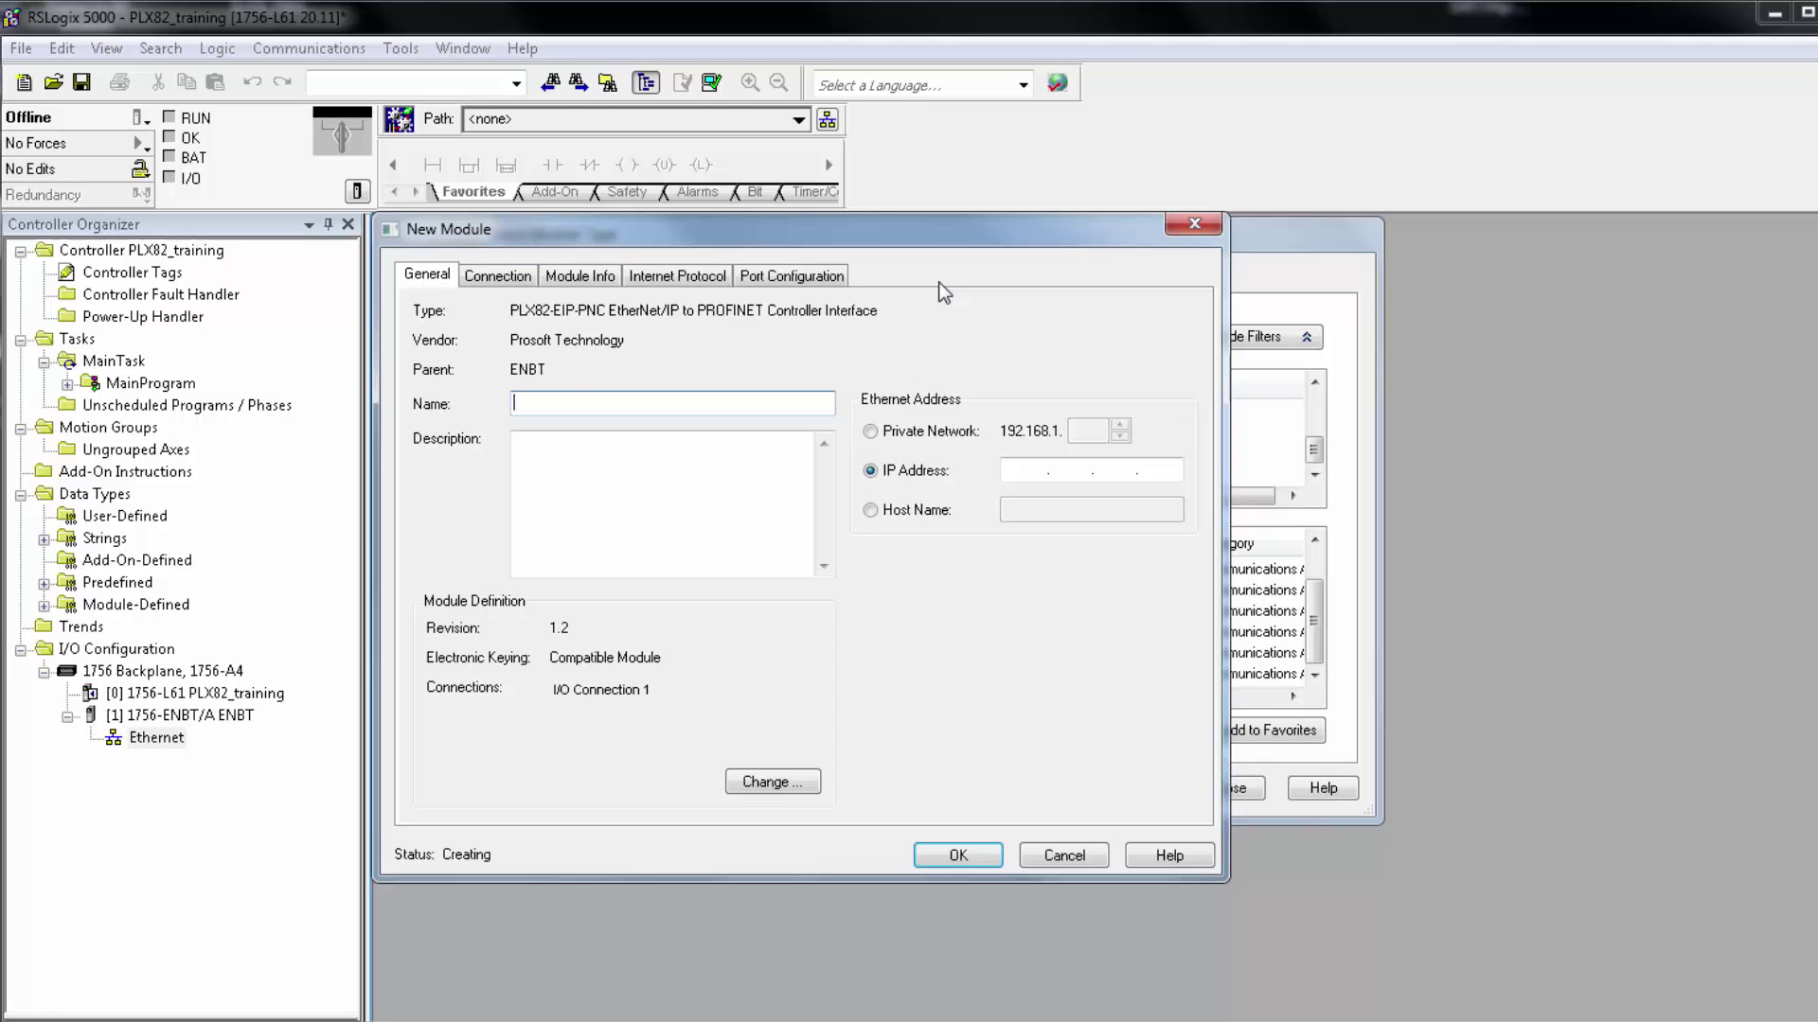
Step: Name the module PLX82_EIP_PNC at 10.12.1.160 and set I/O Connection 1's data type to INT
text(PLX82_EIP_PNC)
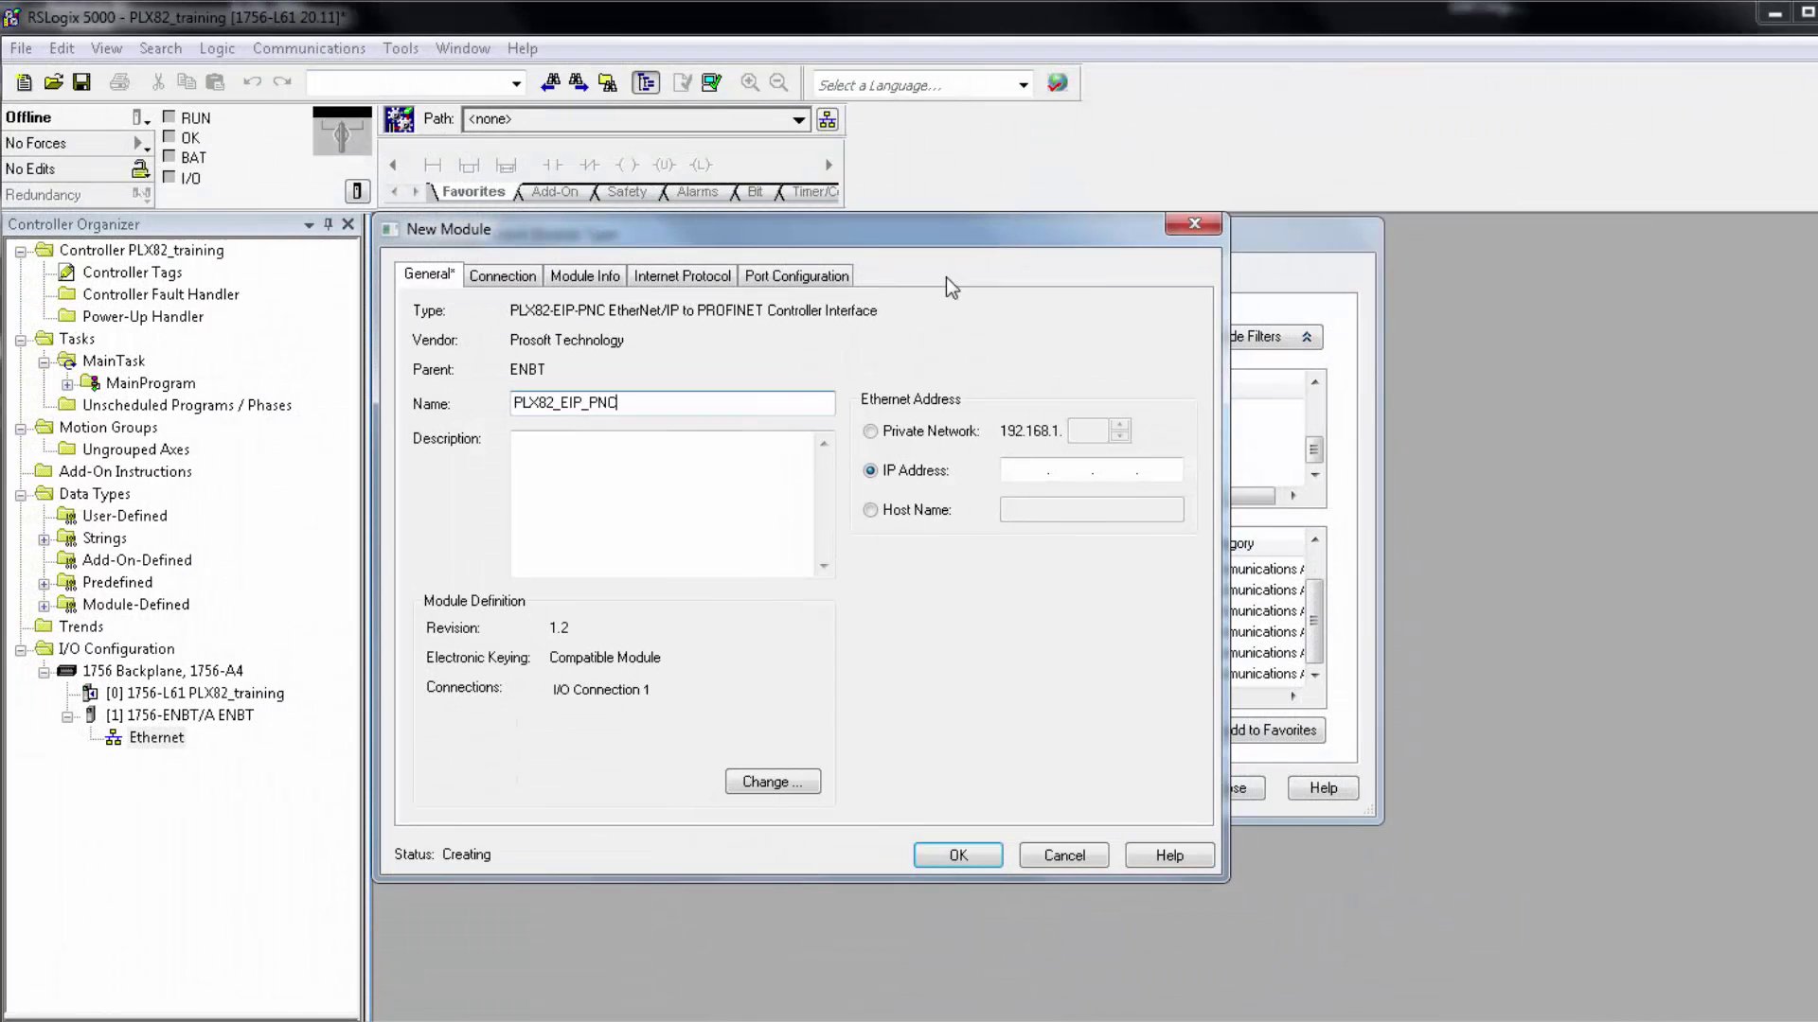
text(10.12)
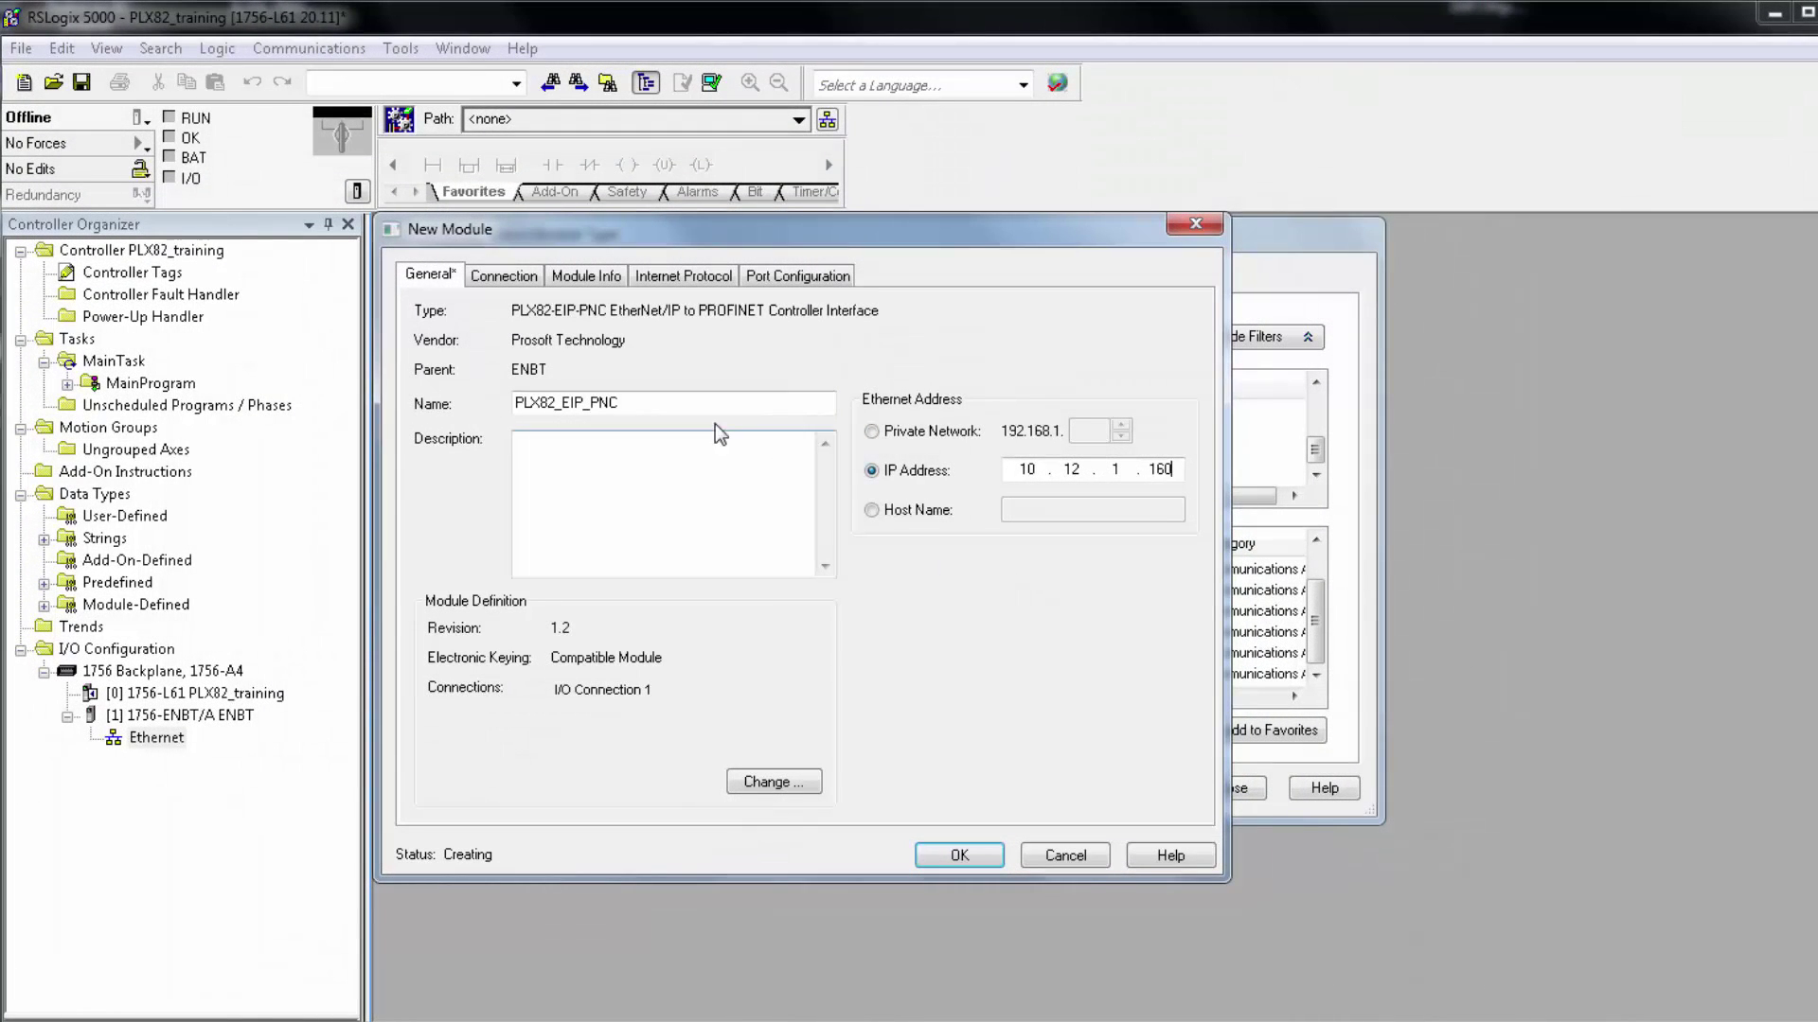
click(517, 280)
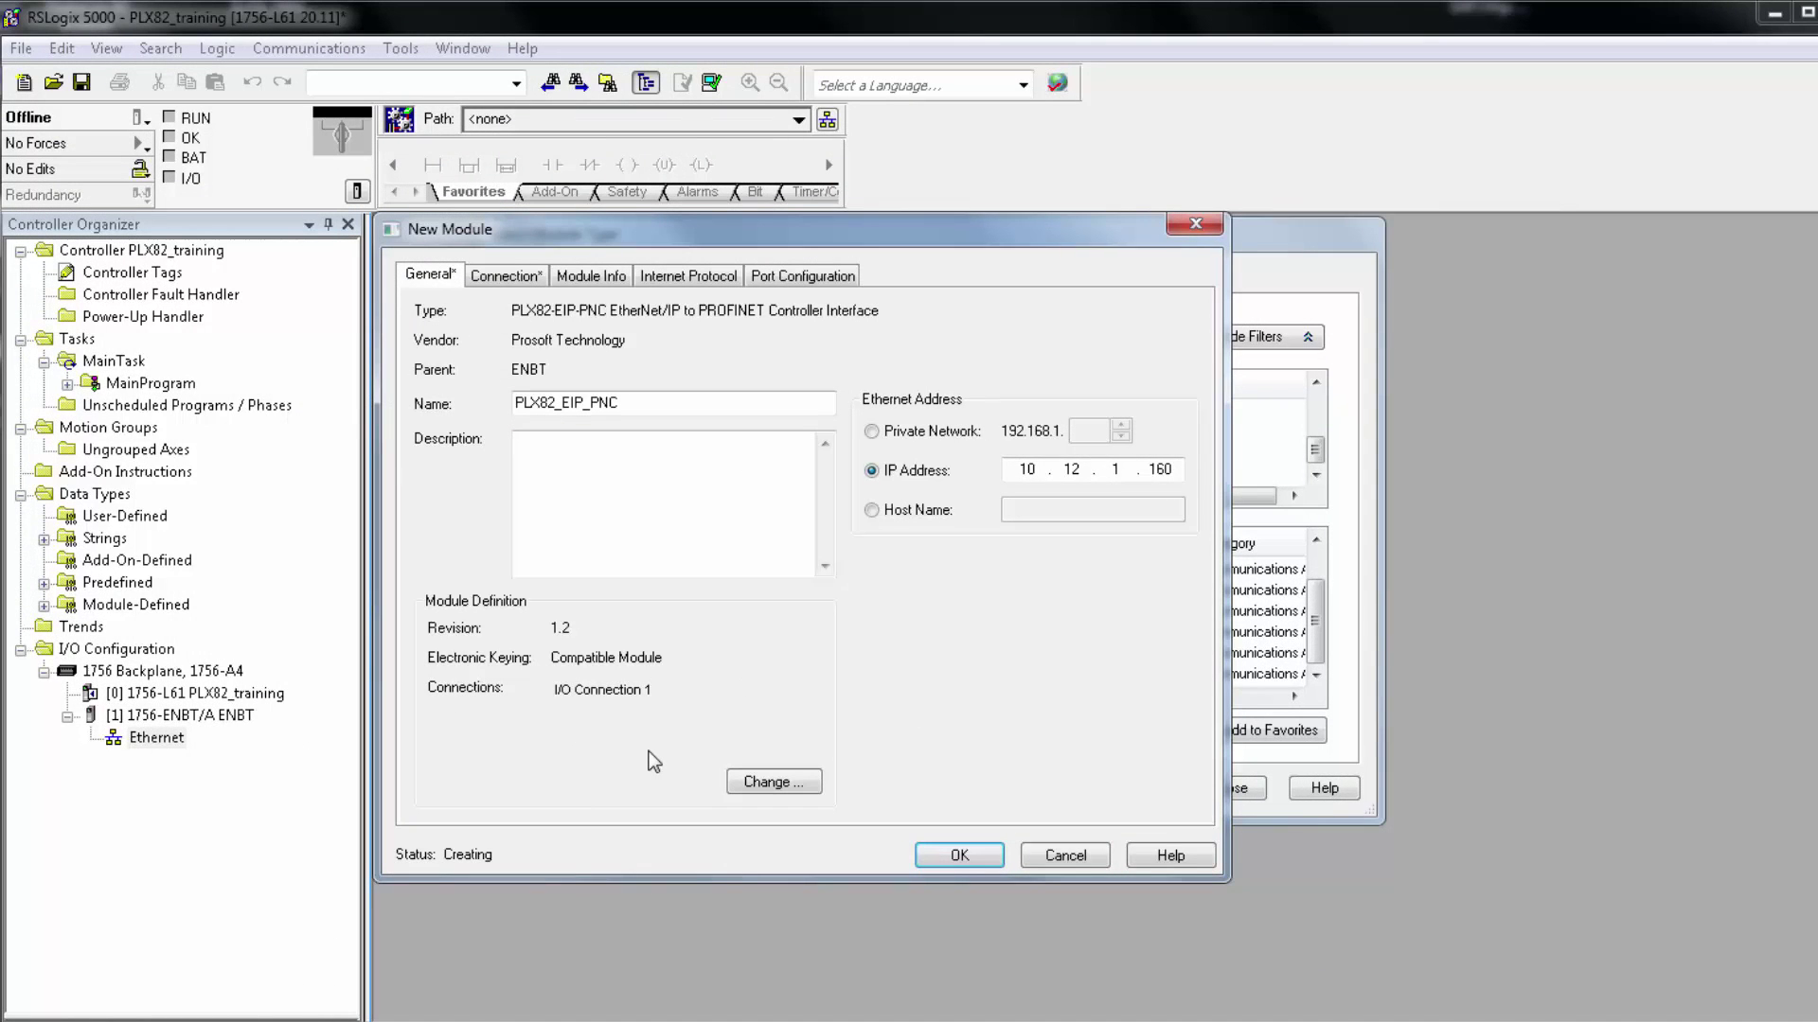
click(765, 782)
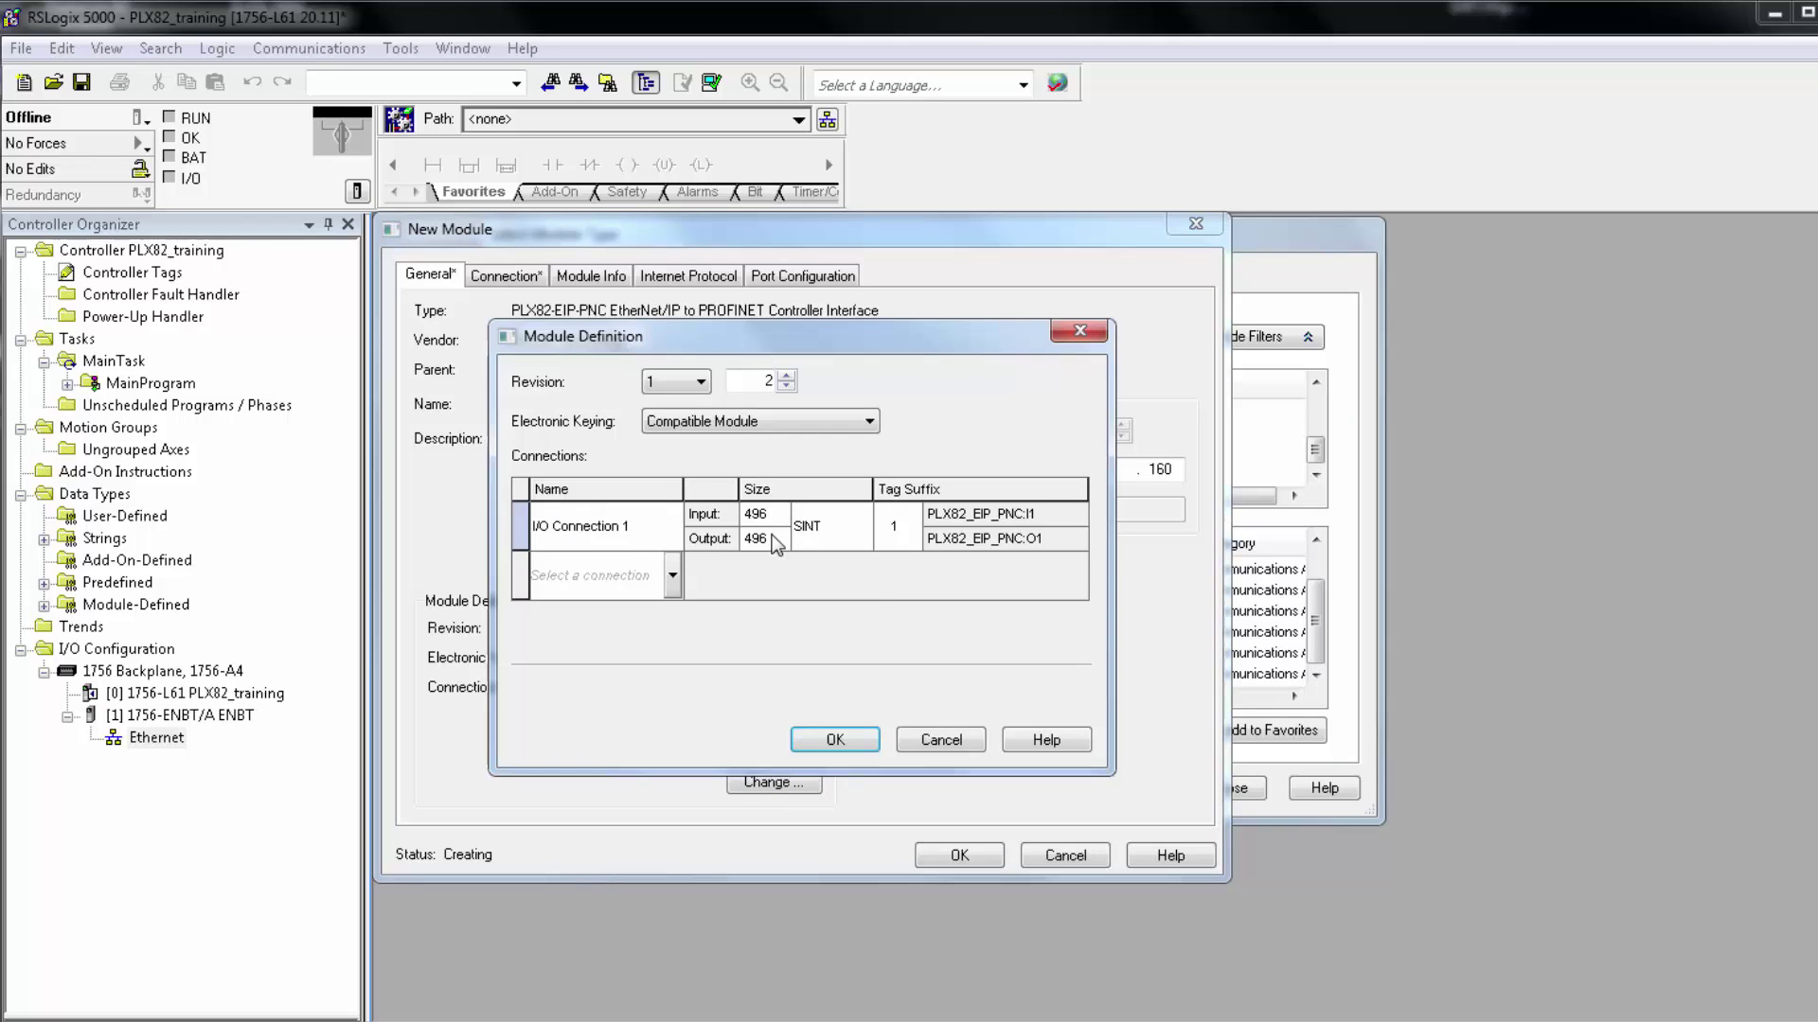
click(805, 527)
click(825, 535)
click(822, 594)
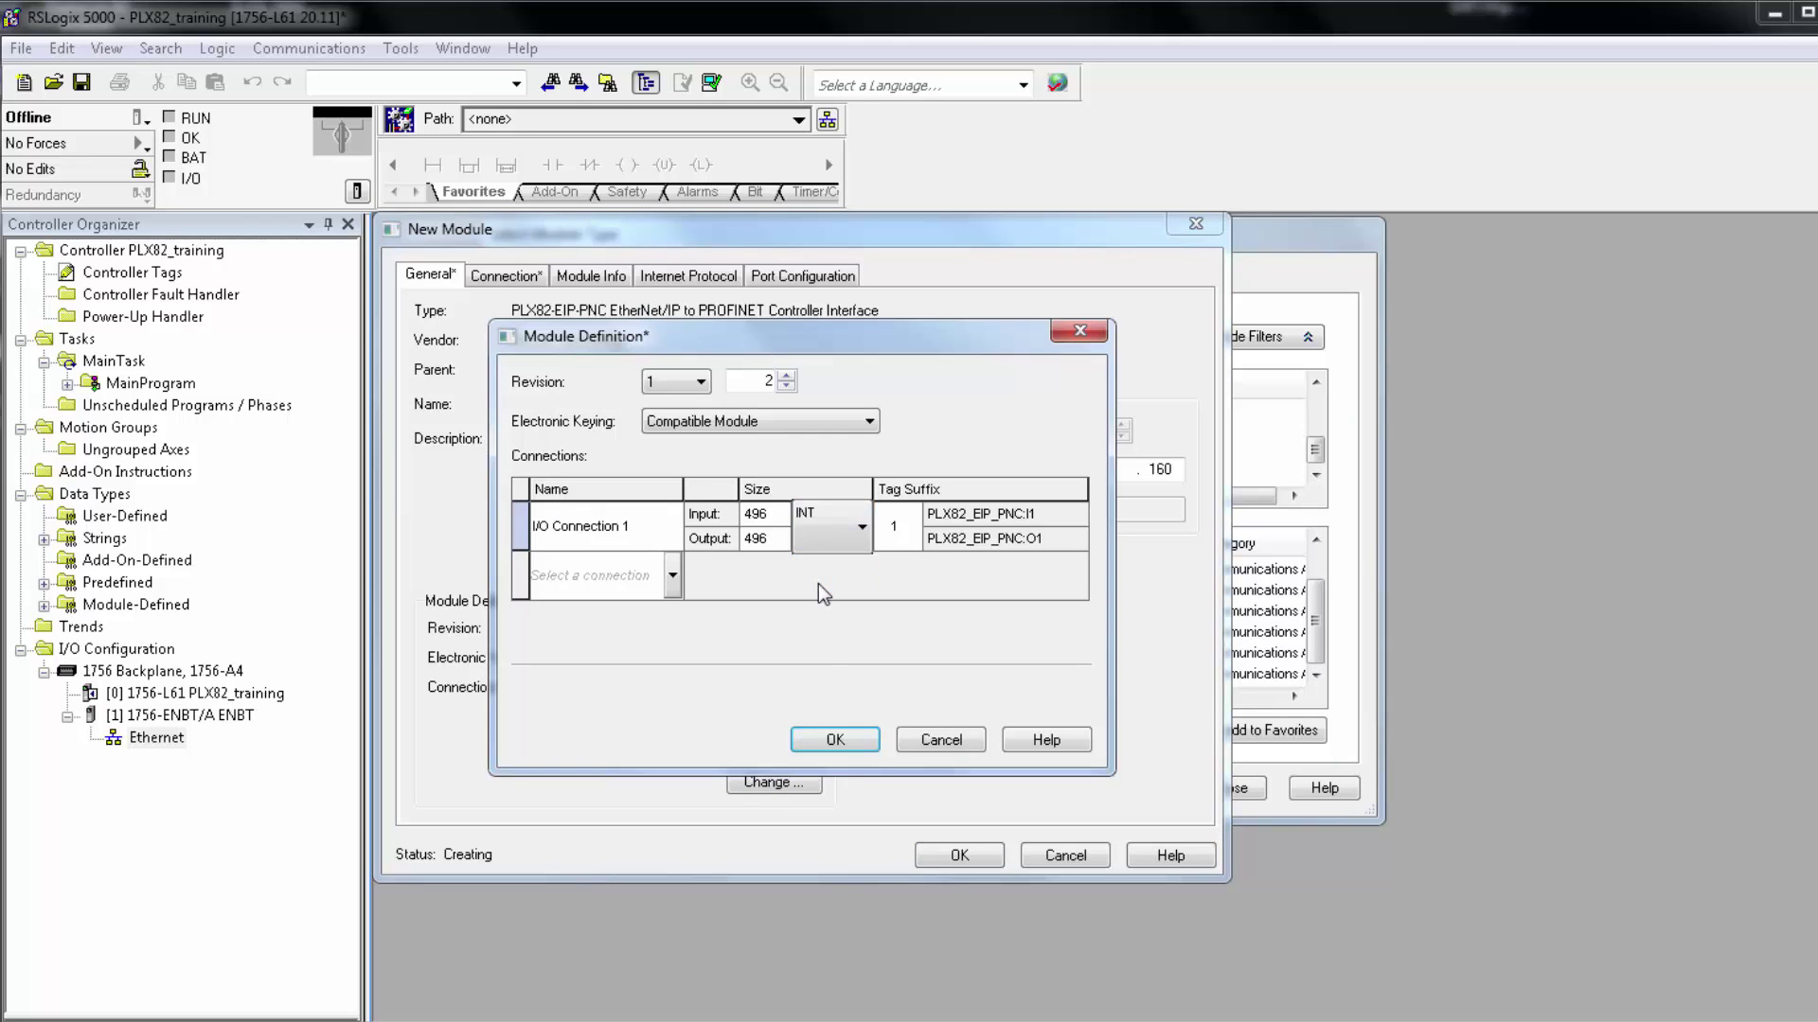
Step: Set I/O Connection 1's input and output sizes to 128
click(767, 514)
text(12)
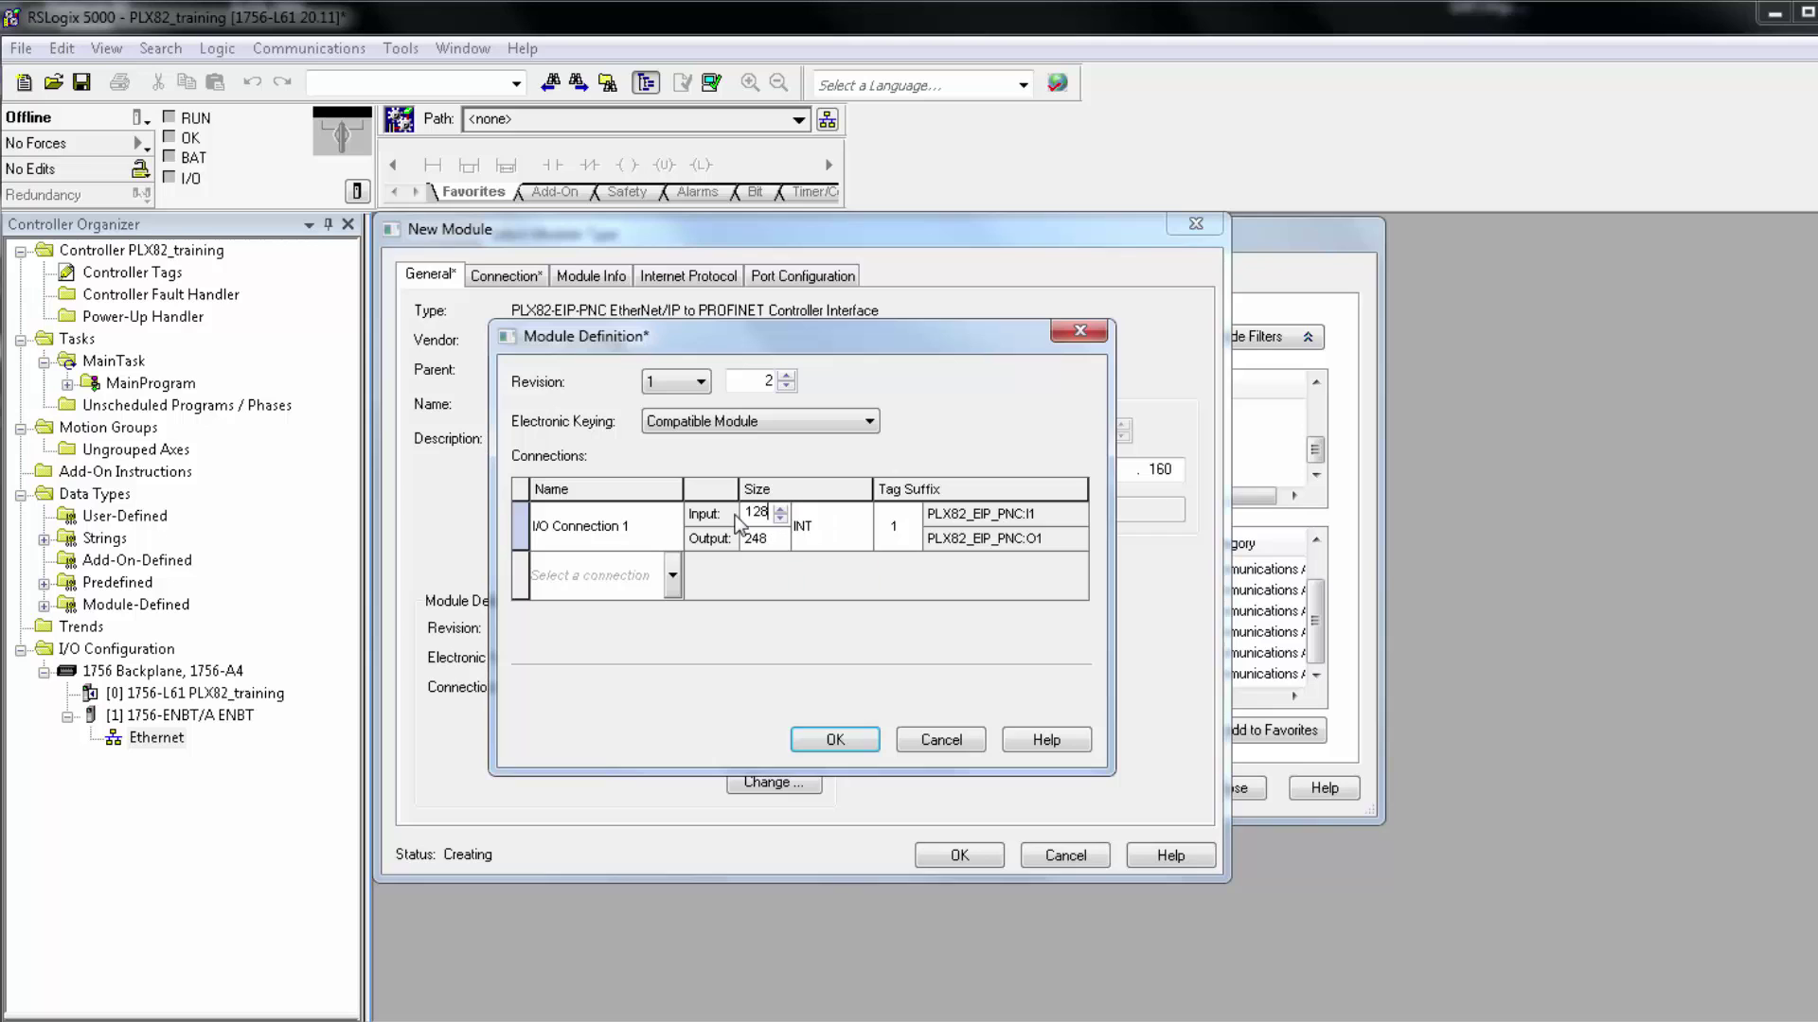
text(8)
key(Tab)
click(776, 542)
text(128)
Step: Delete I/O Connection 2 and confirm the revised module definition
click(673, 575)
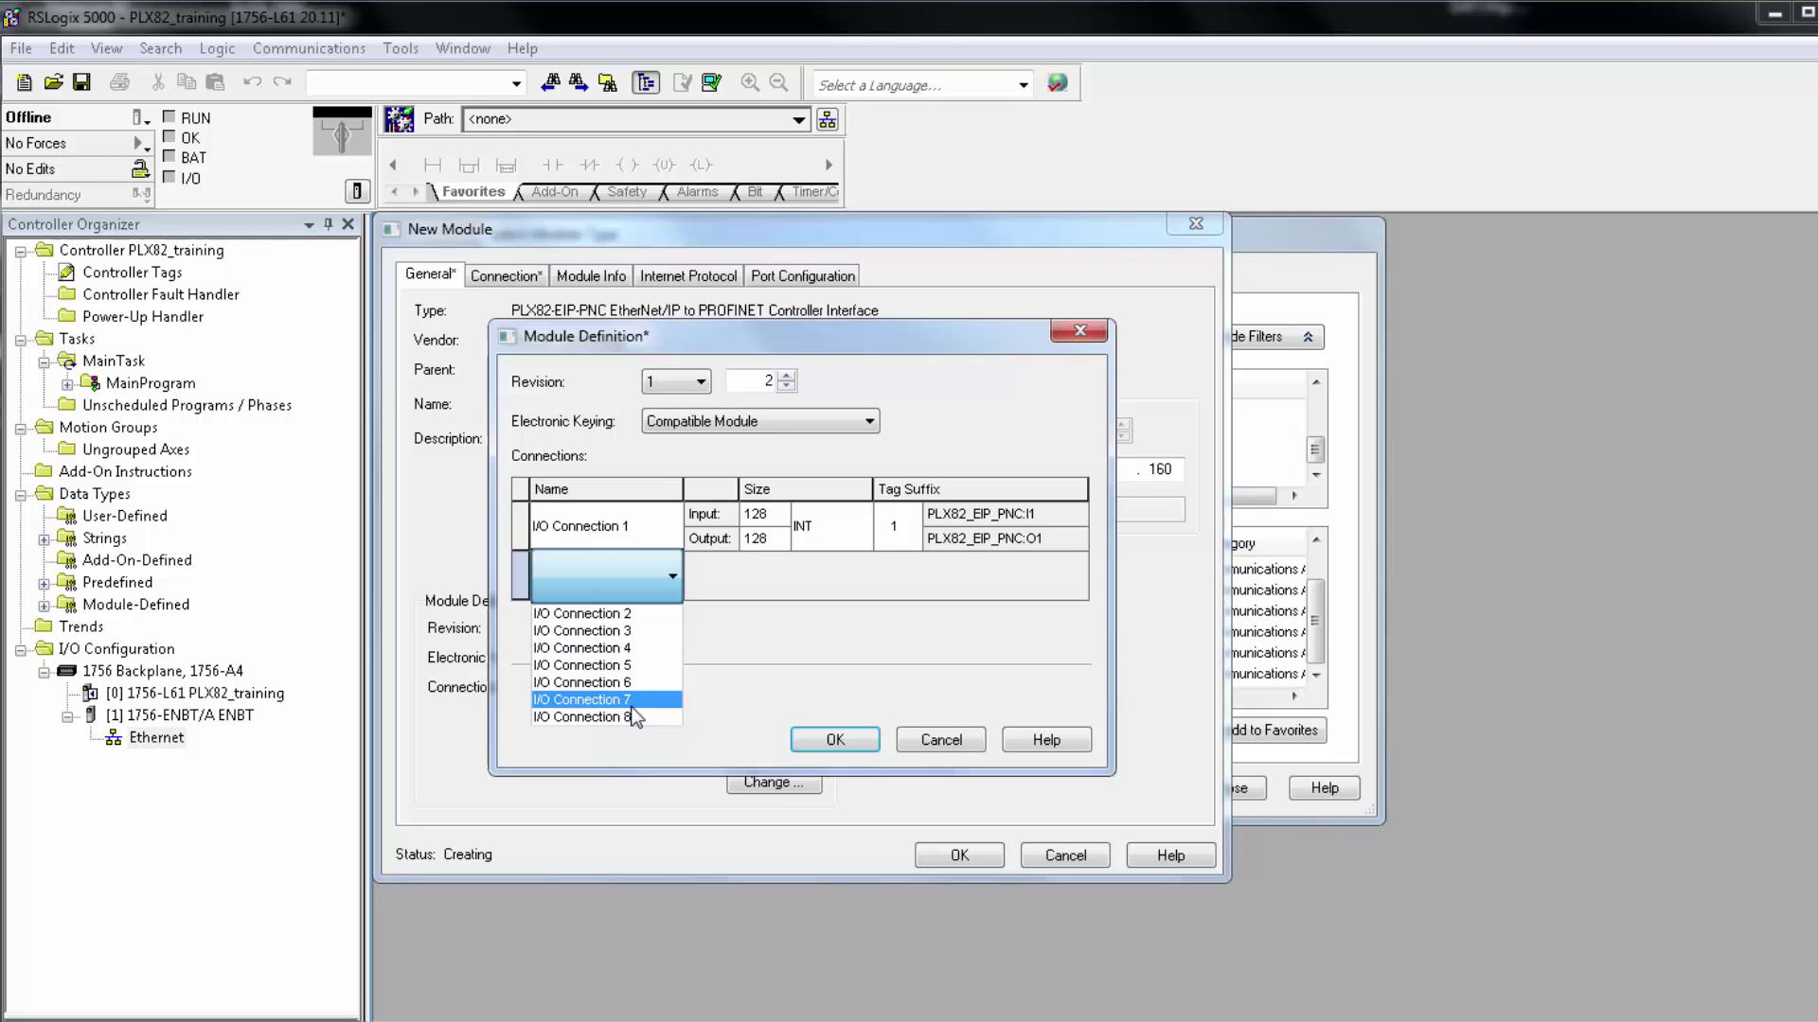
click(606, 614)
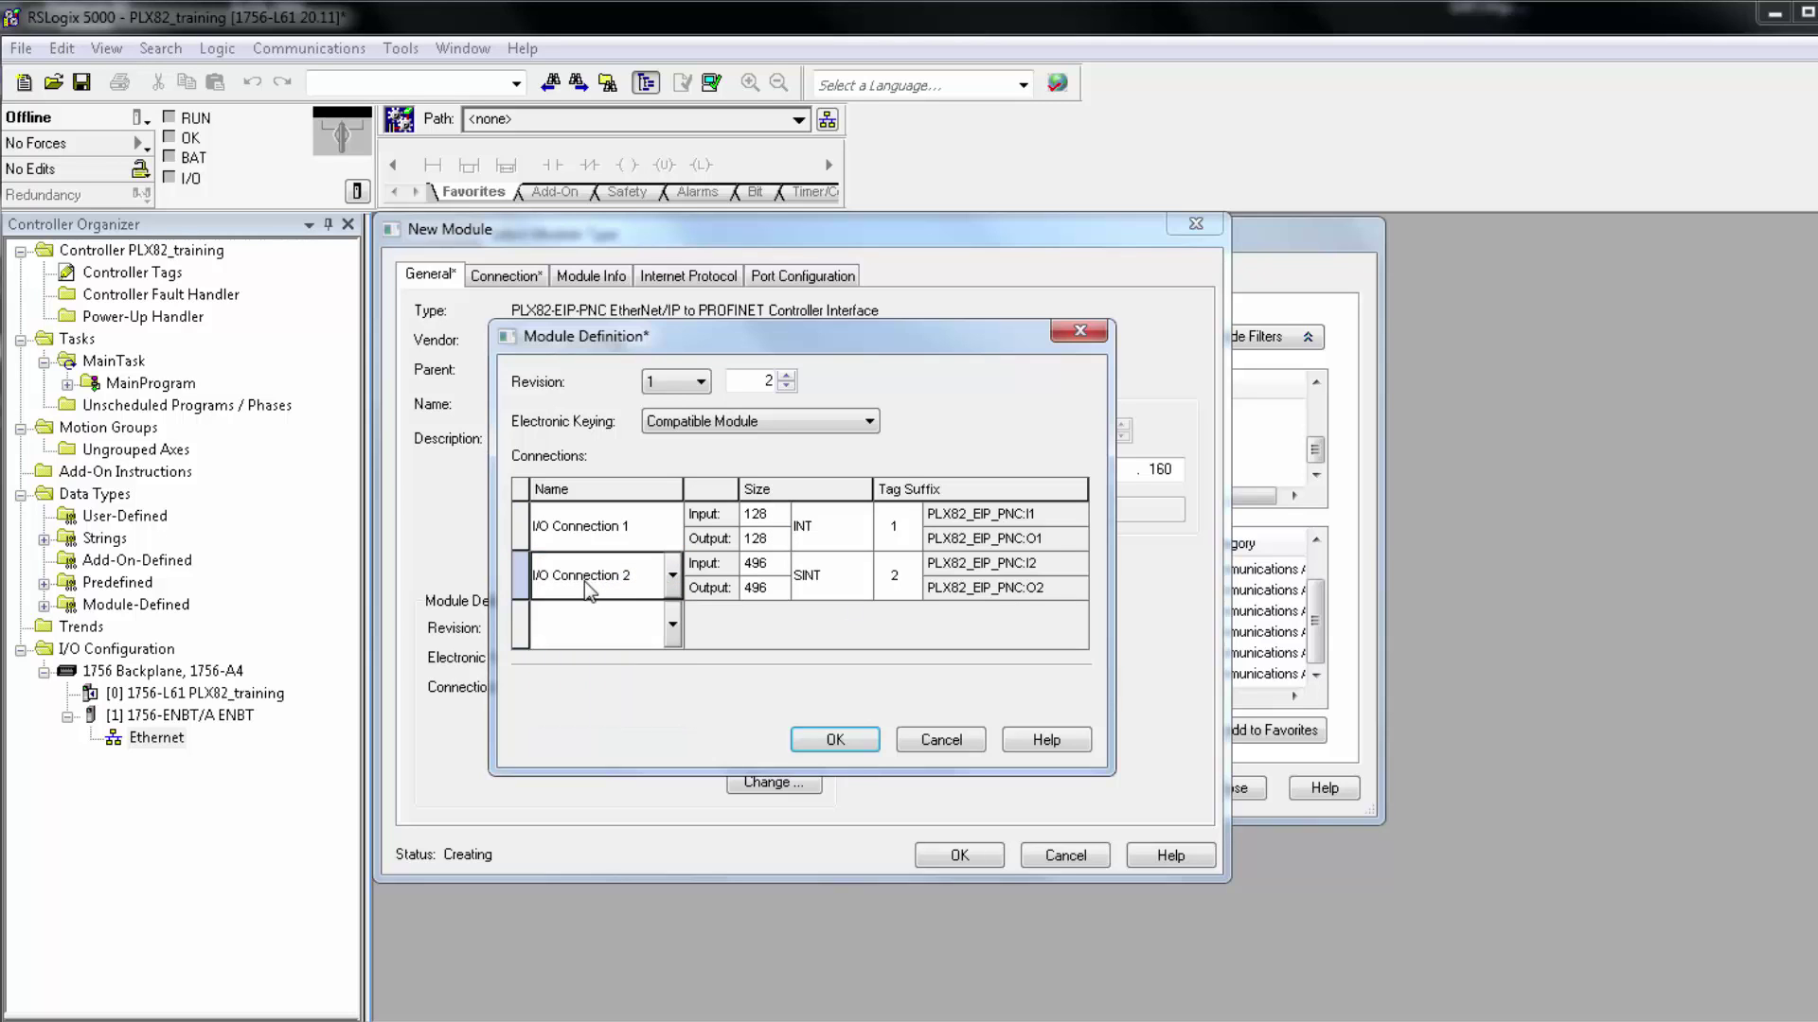
right_click(520, 574)
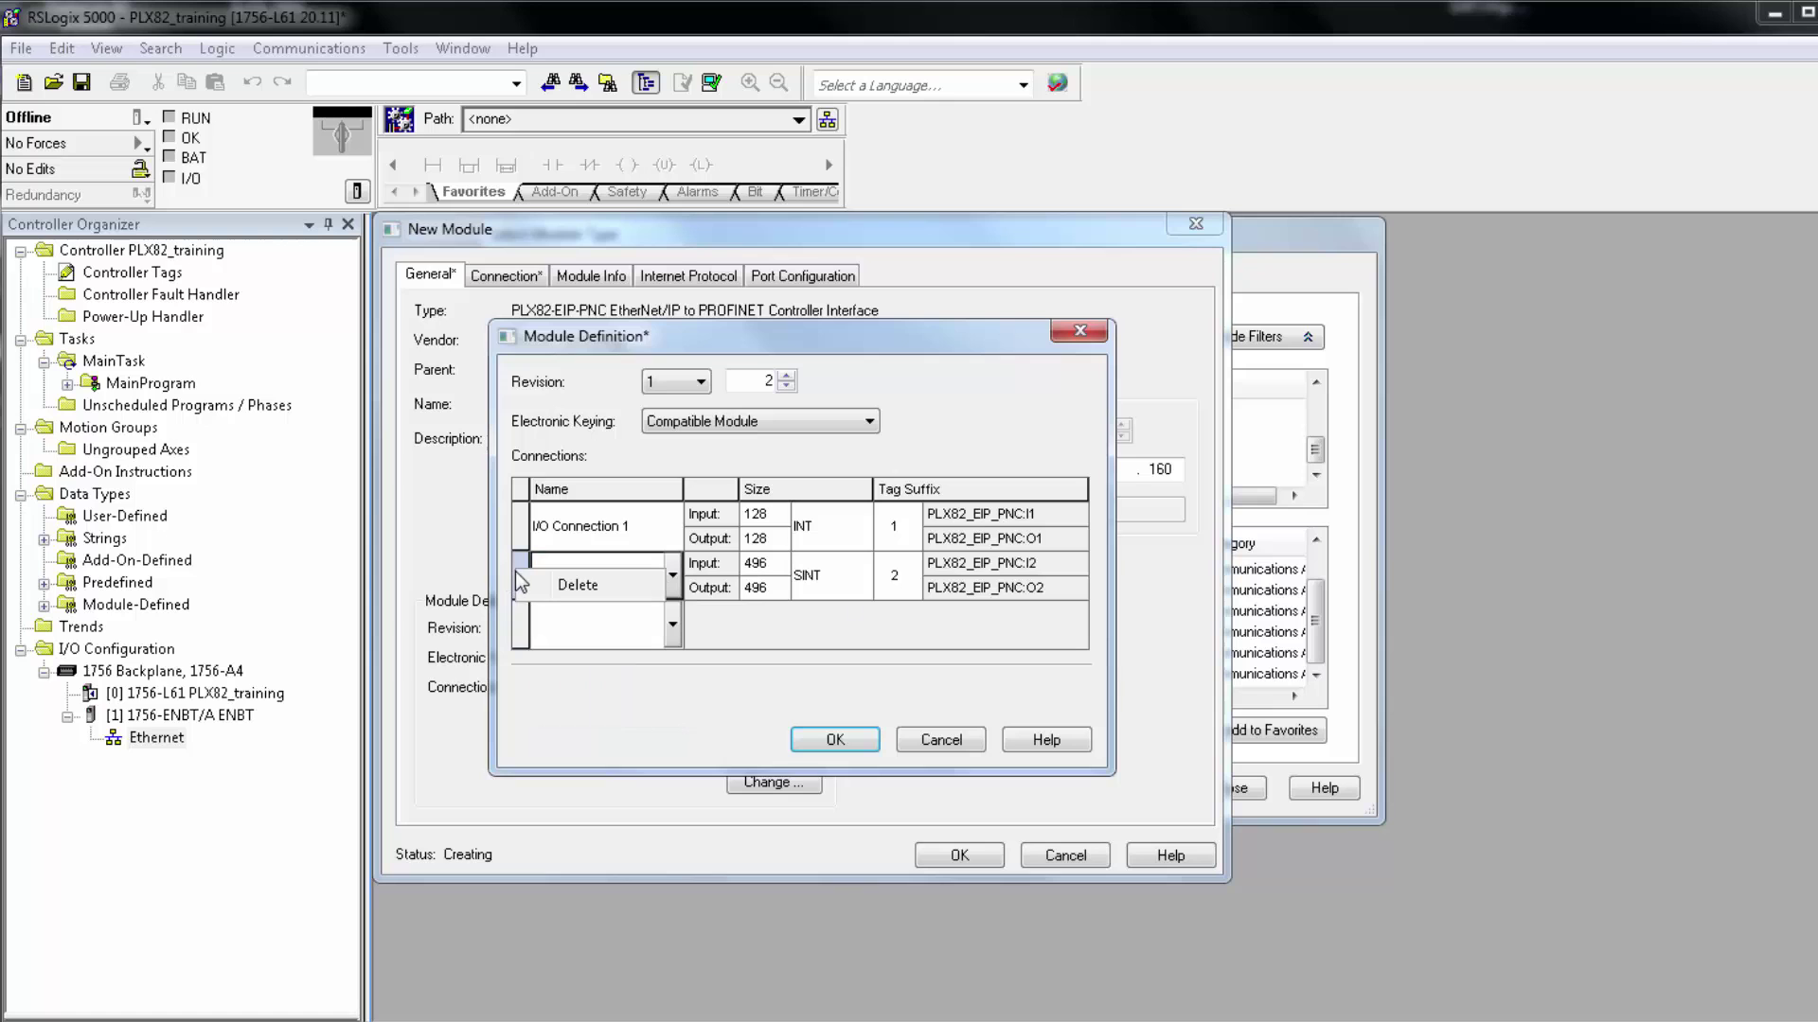
click(571, 587)
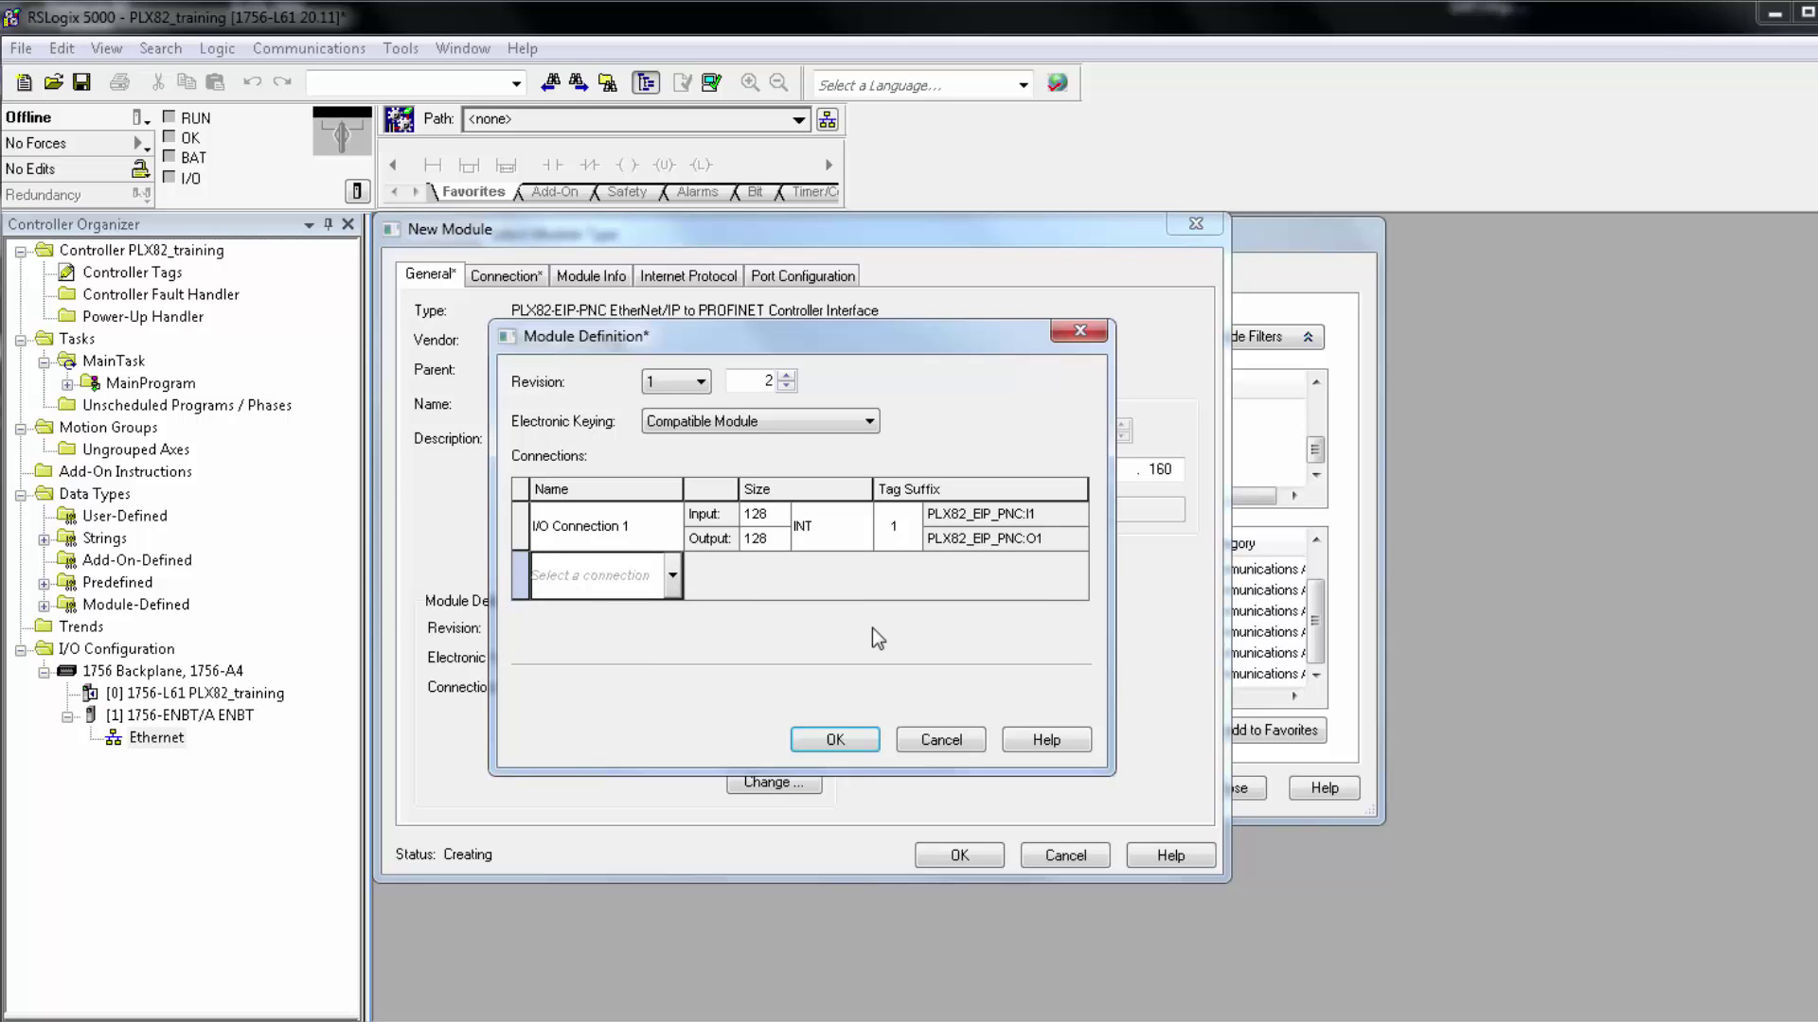
click(835, 738)
click(852, 593)
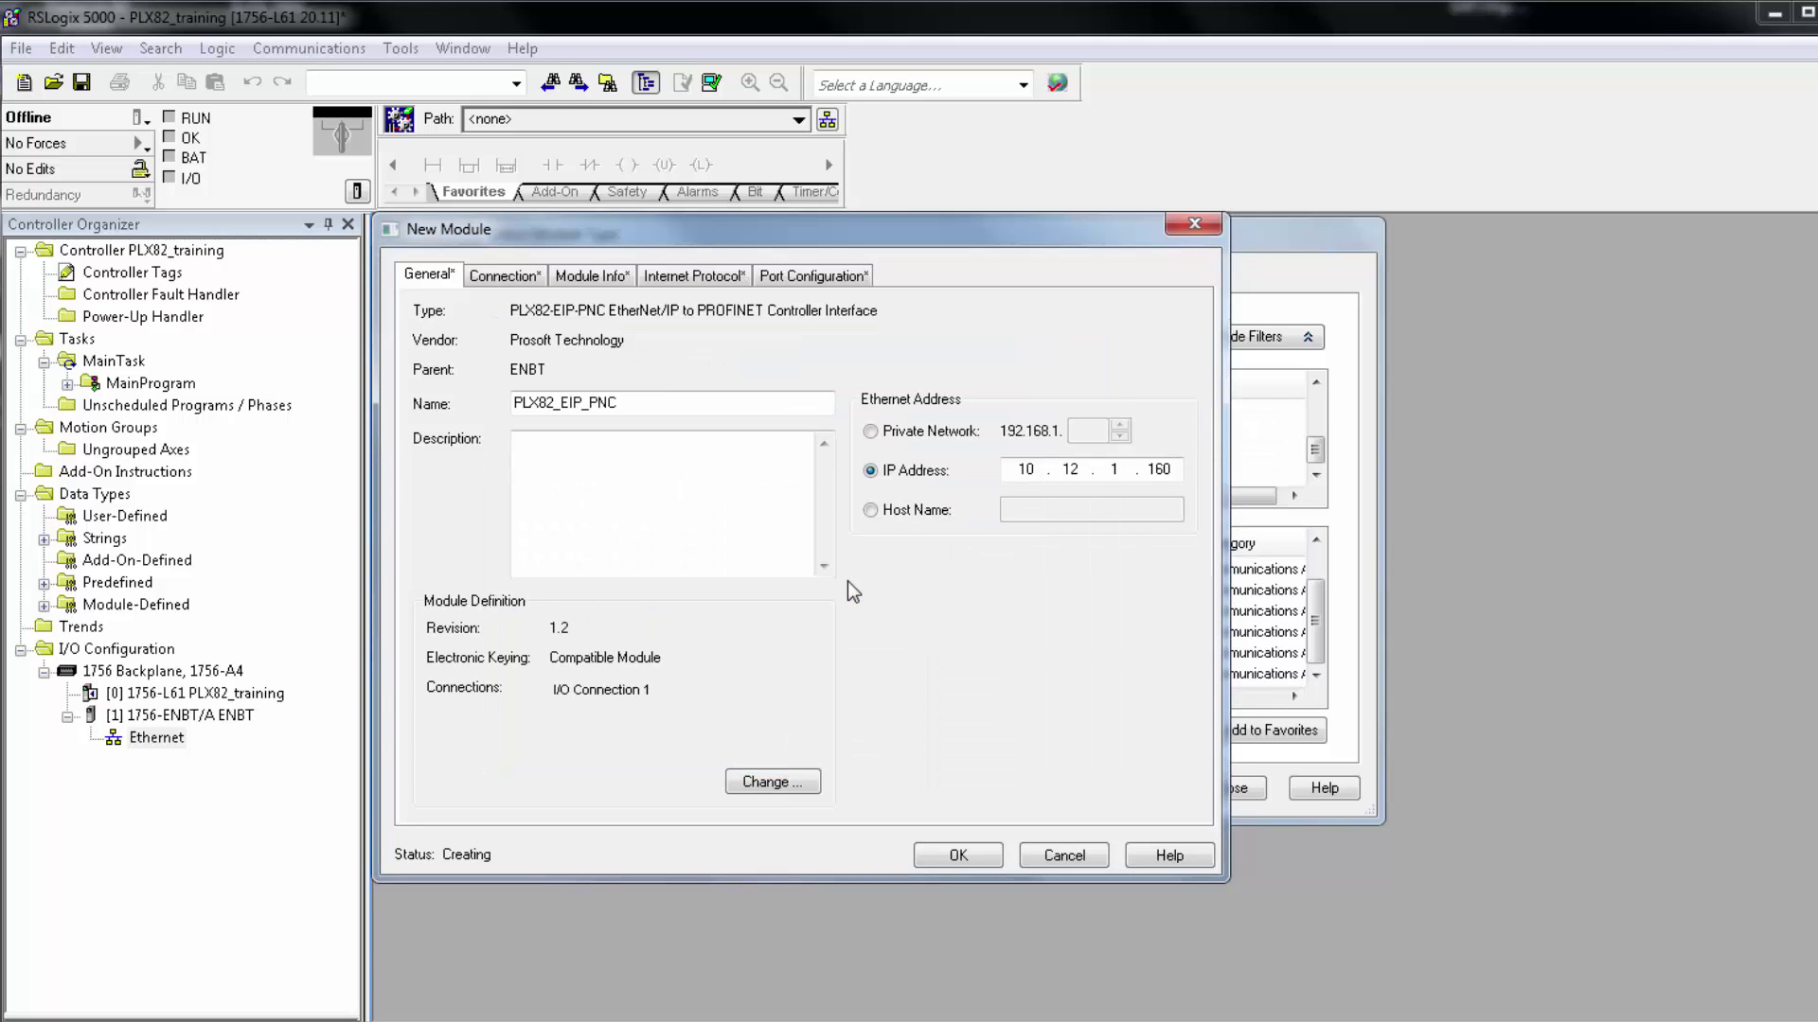
Step: Create the PLX82_EIP_PNC module and expand its I1 and O1 INT[128] controller tags
click(997, 854)
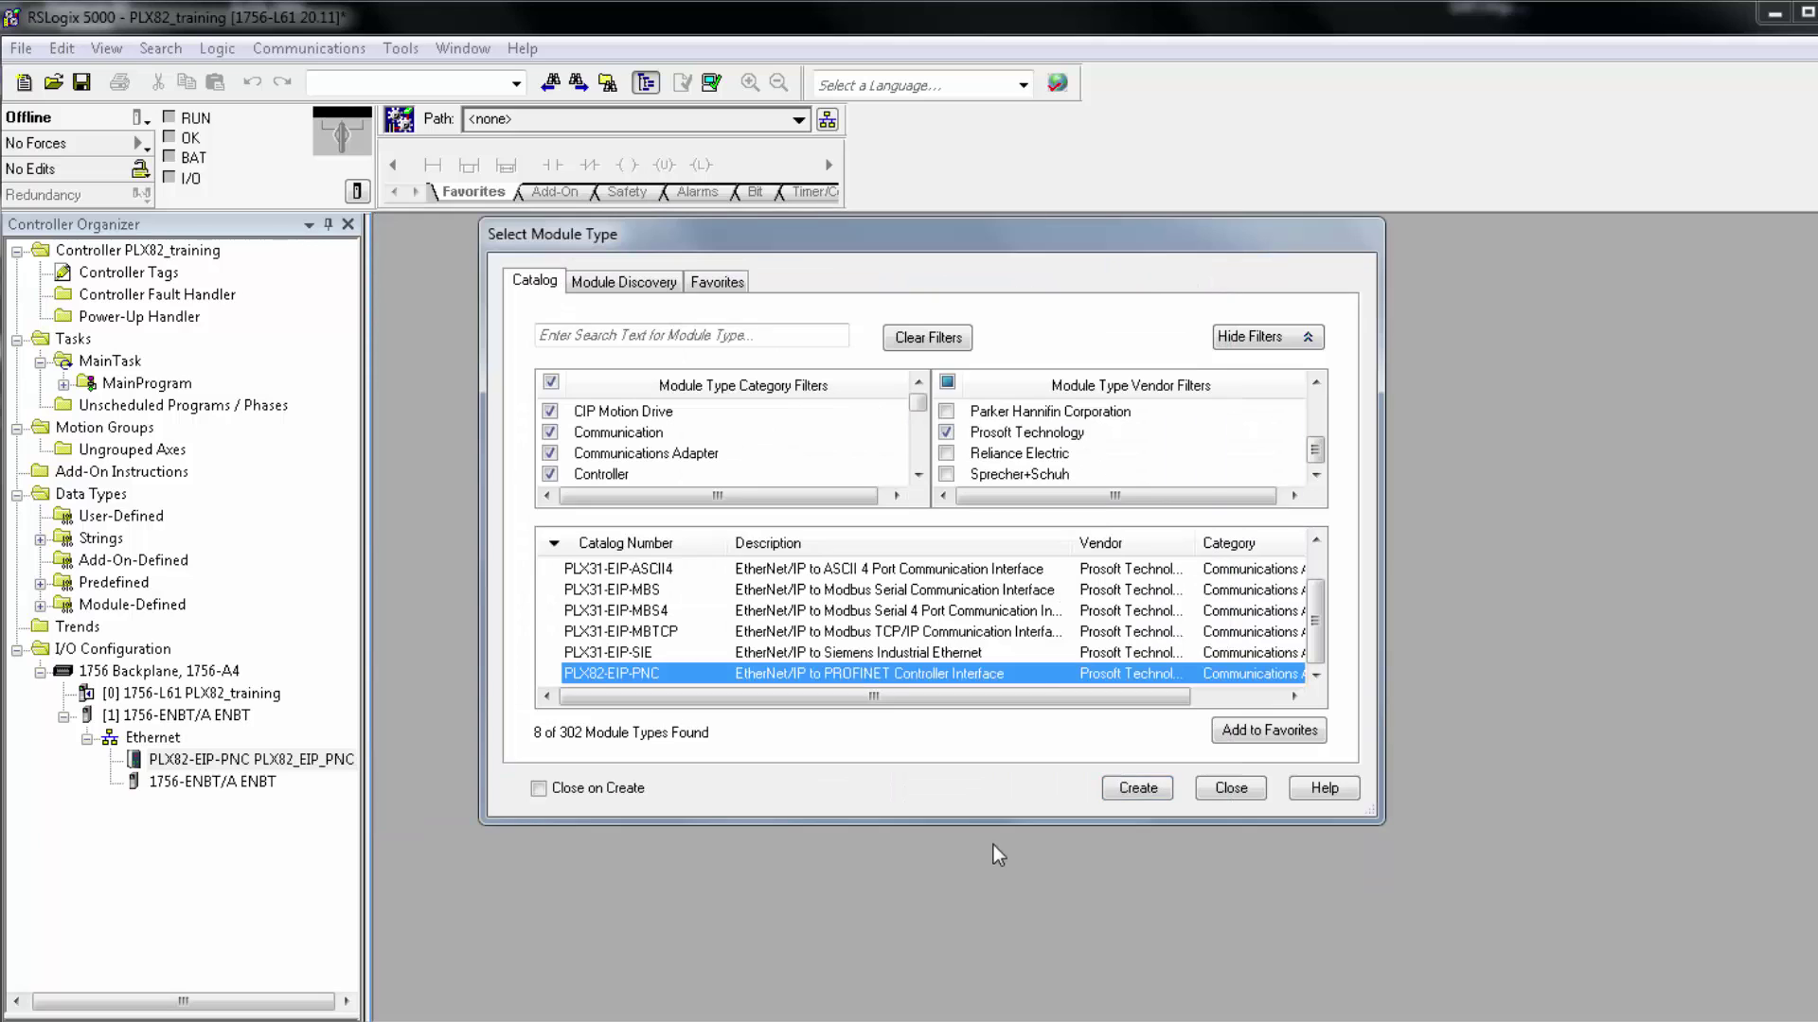
click(1230, 789)
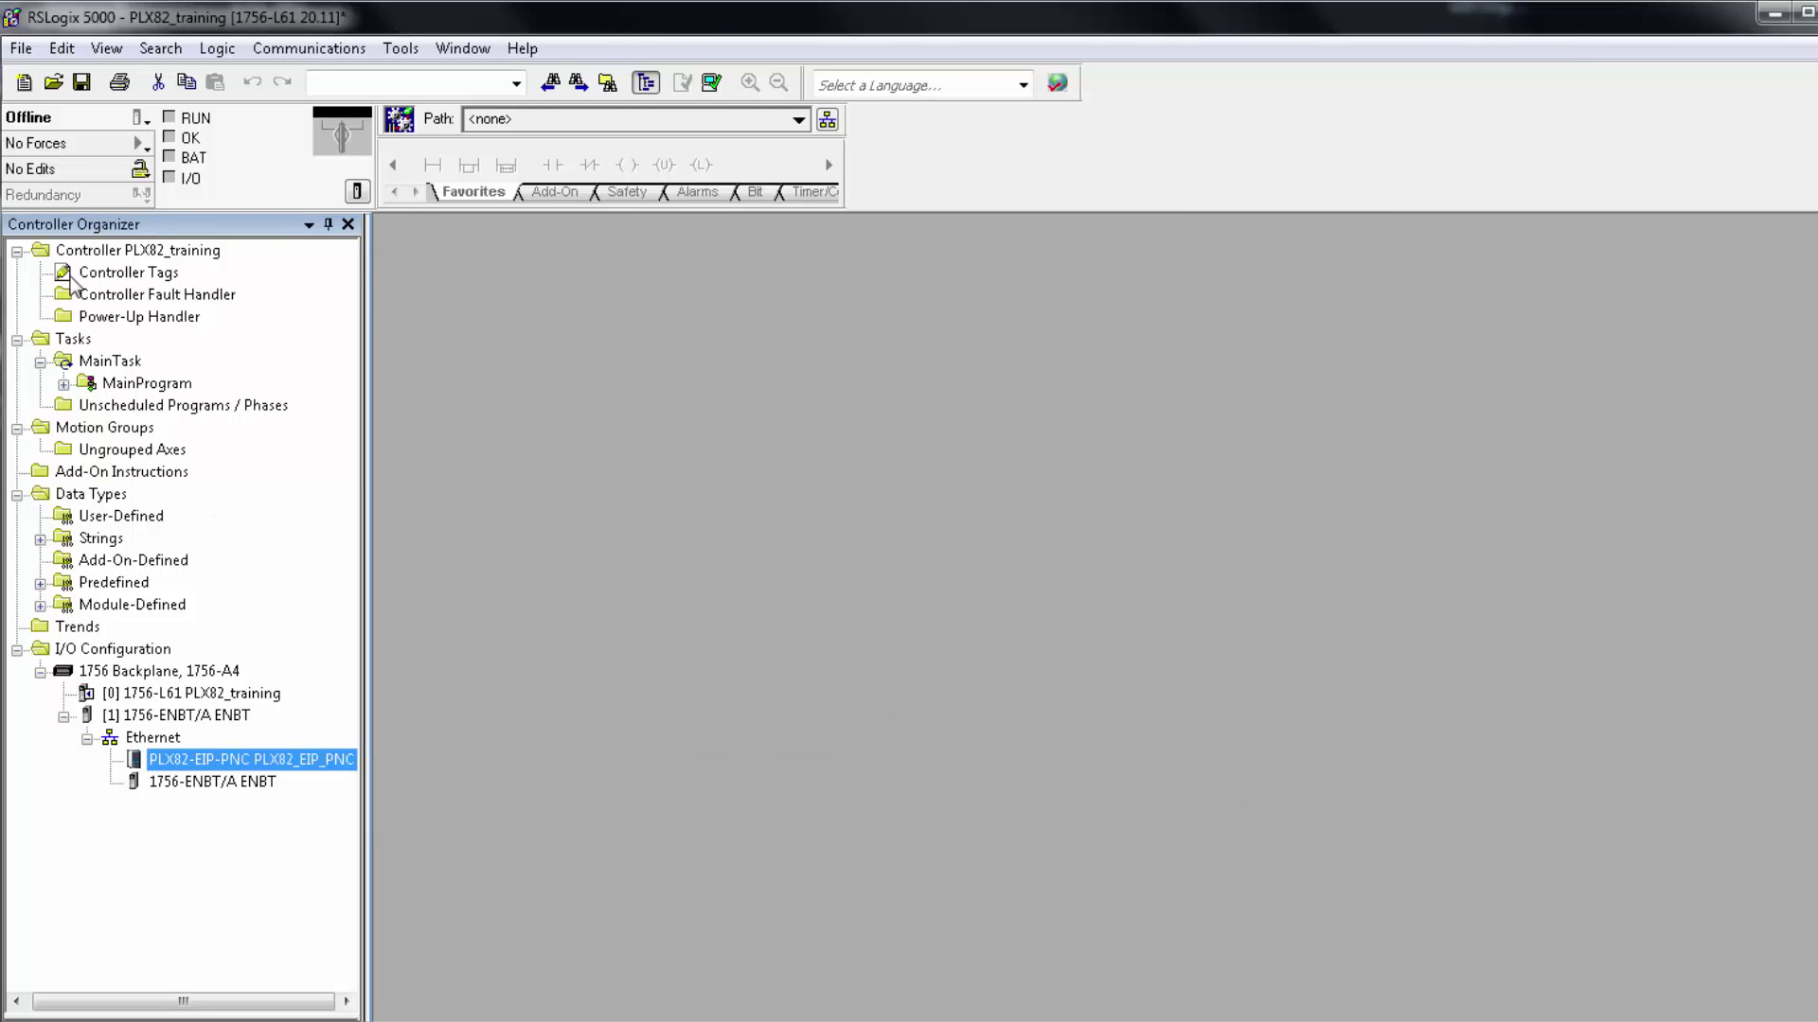
double_click(72, 277)
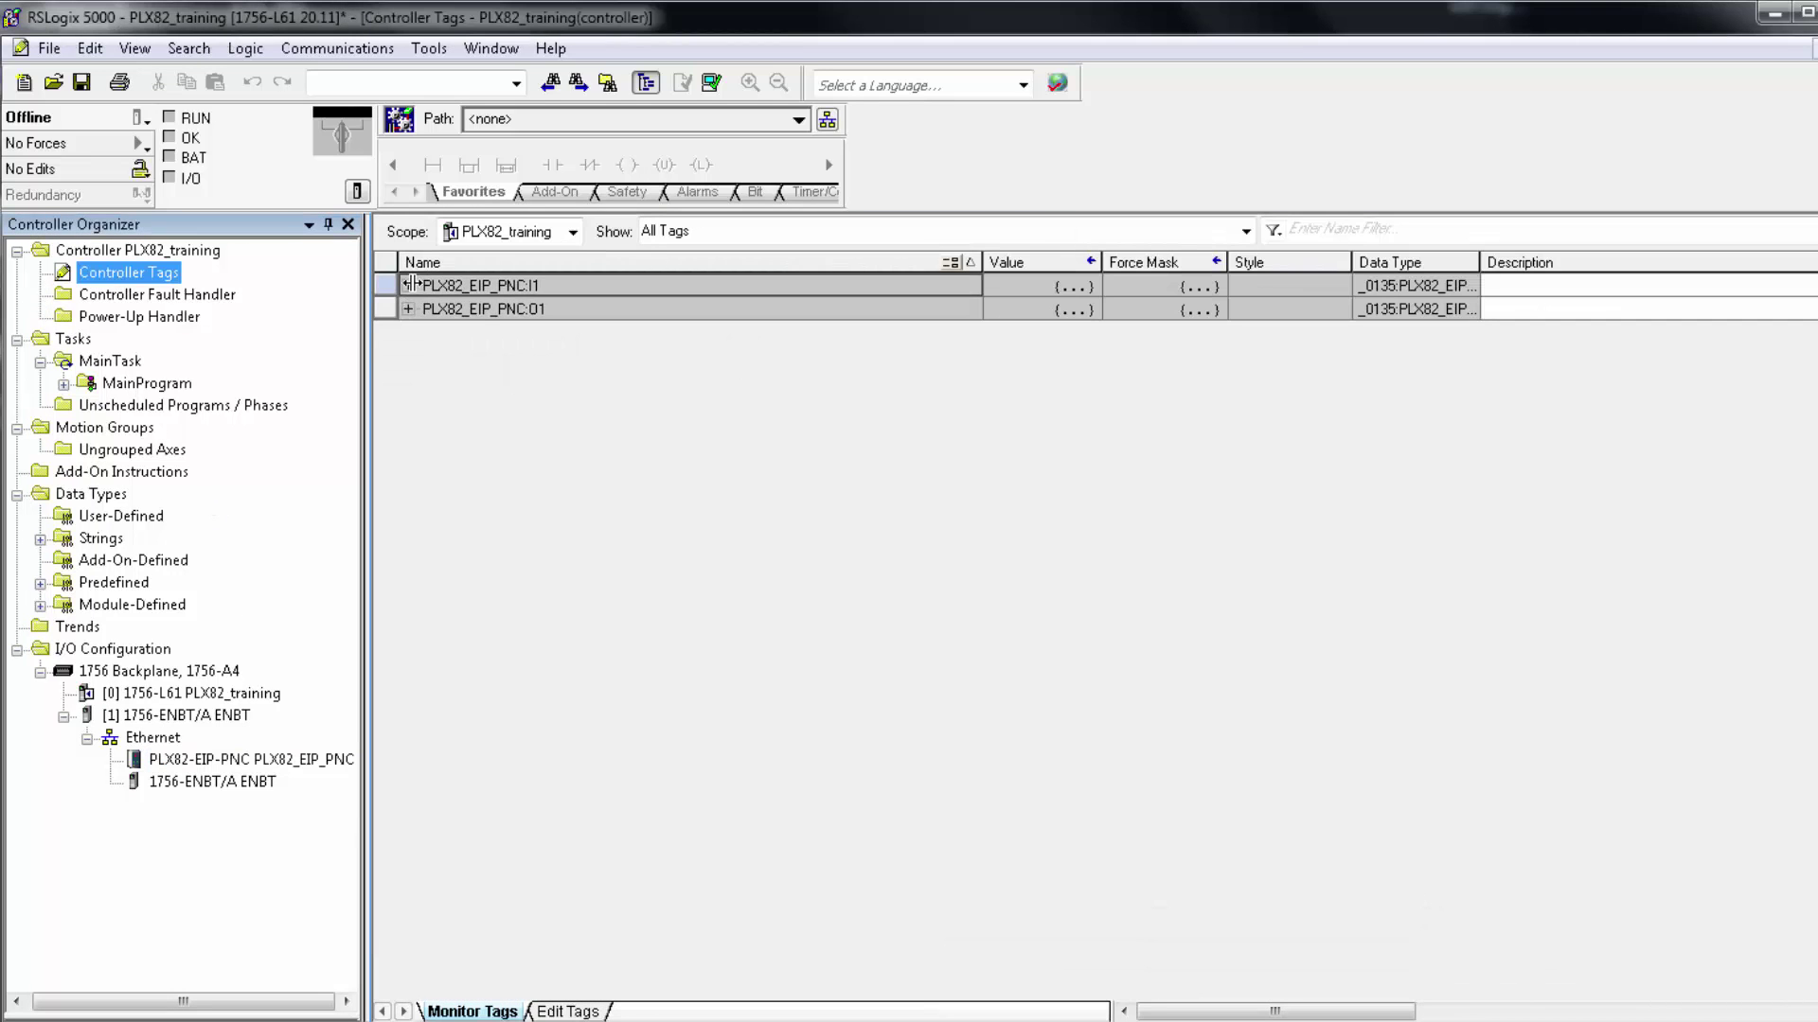
click(408, 285)
click(408, 355)
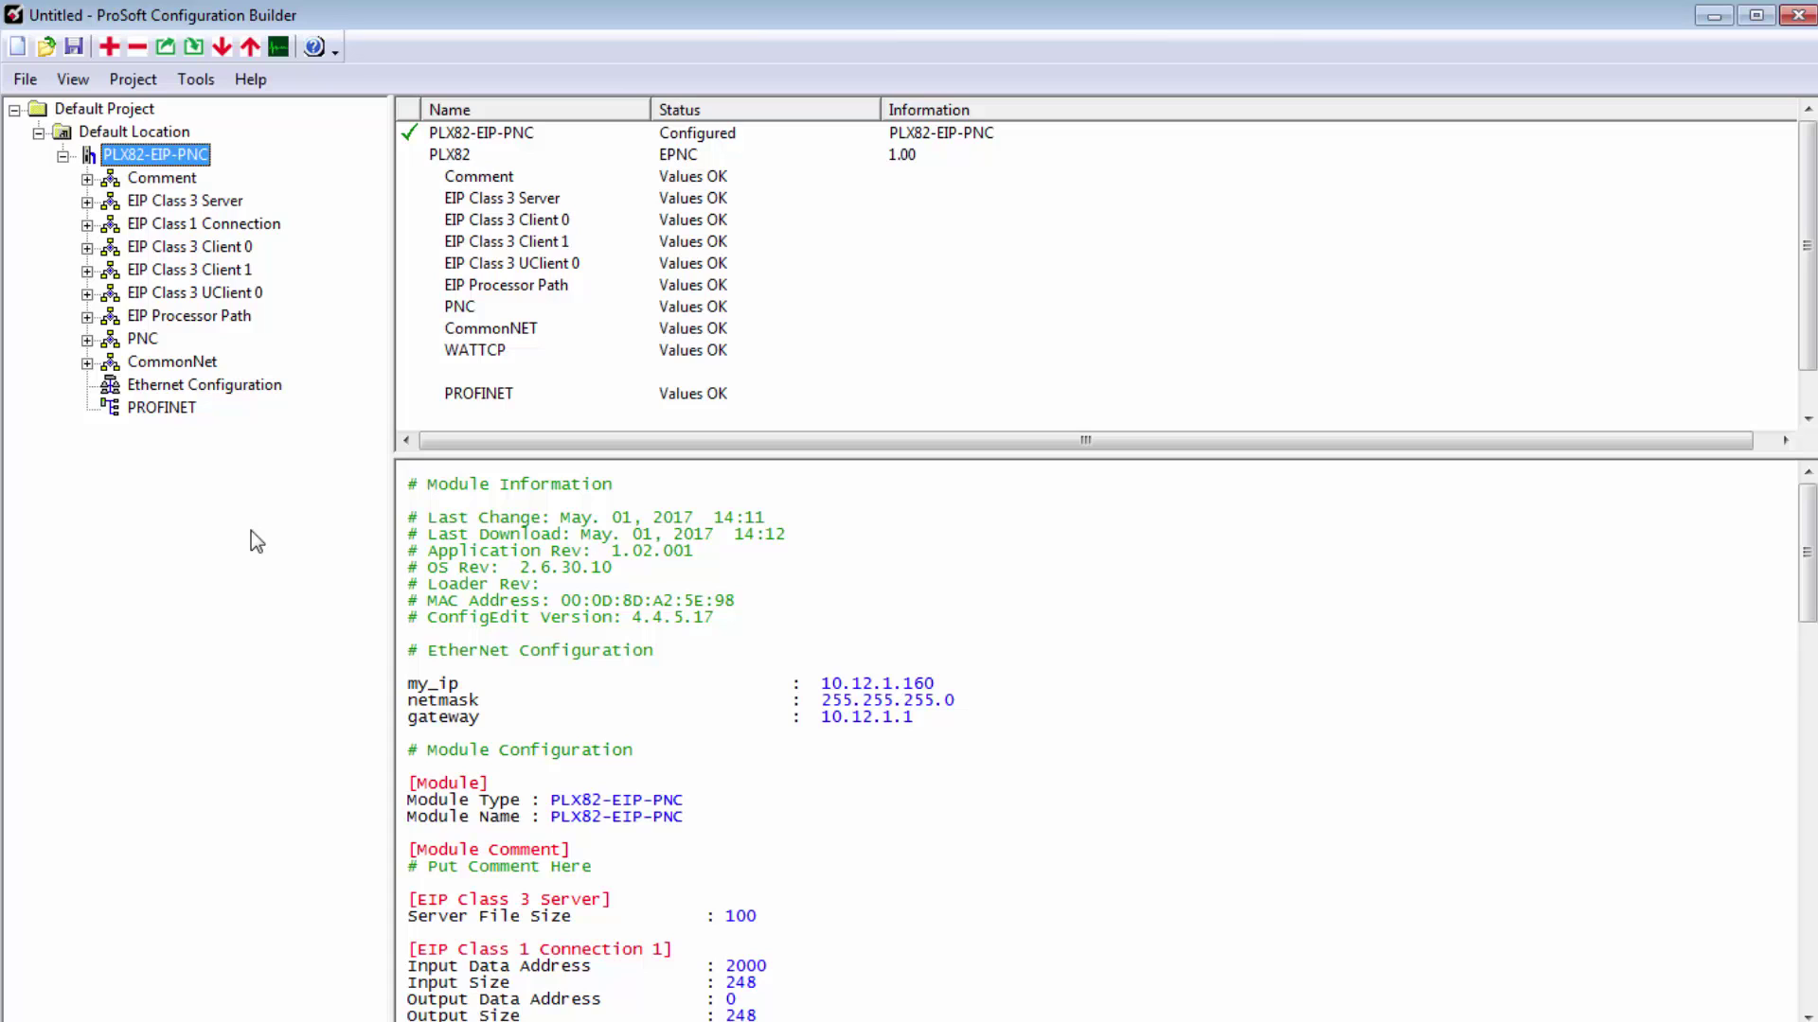
Step: With PROFINET selected, save the project as plx82_EIP_PNC_PN.ppf
click(176, 409)
key(ctrl+s)
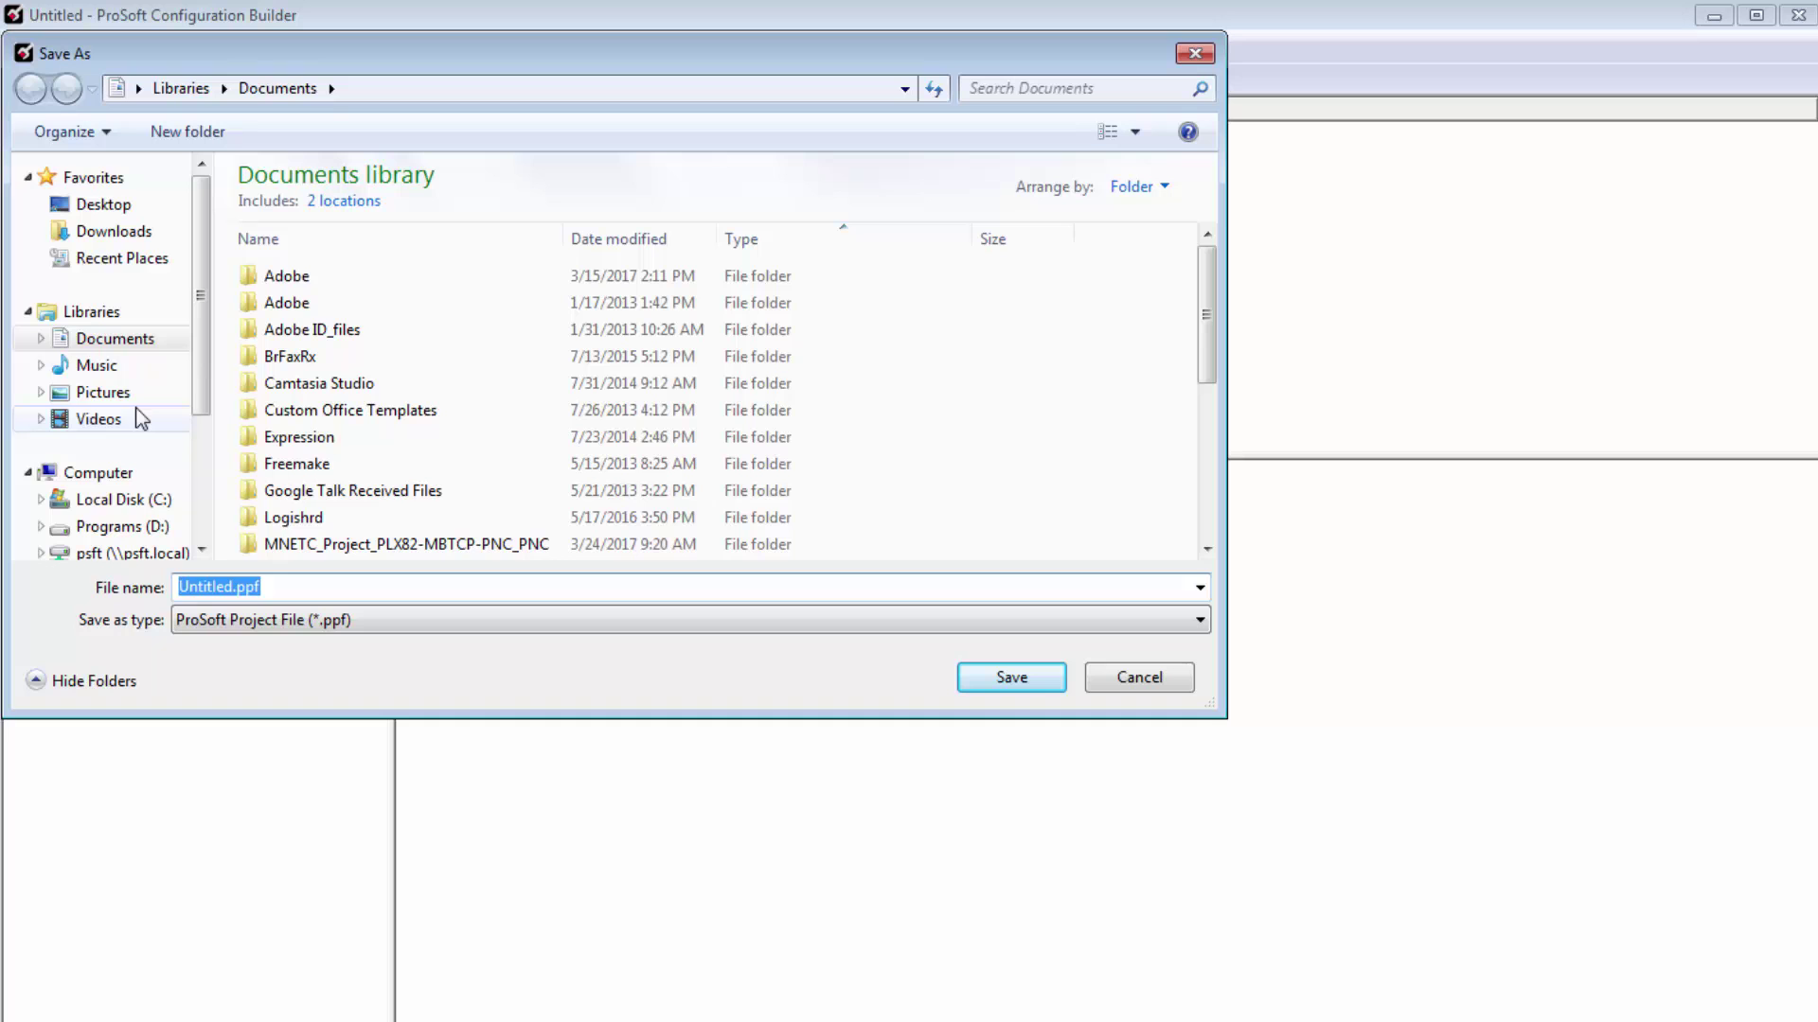
text(plx82_EIP_PNC_PN)
click(1056, 689)
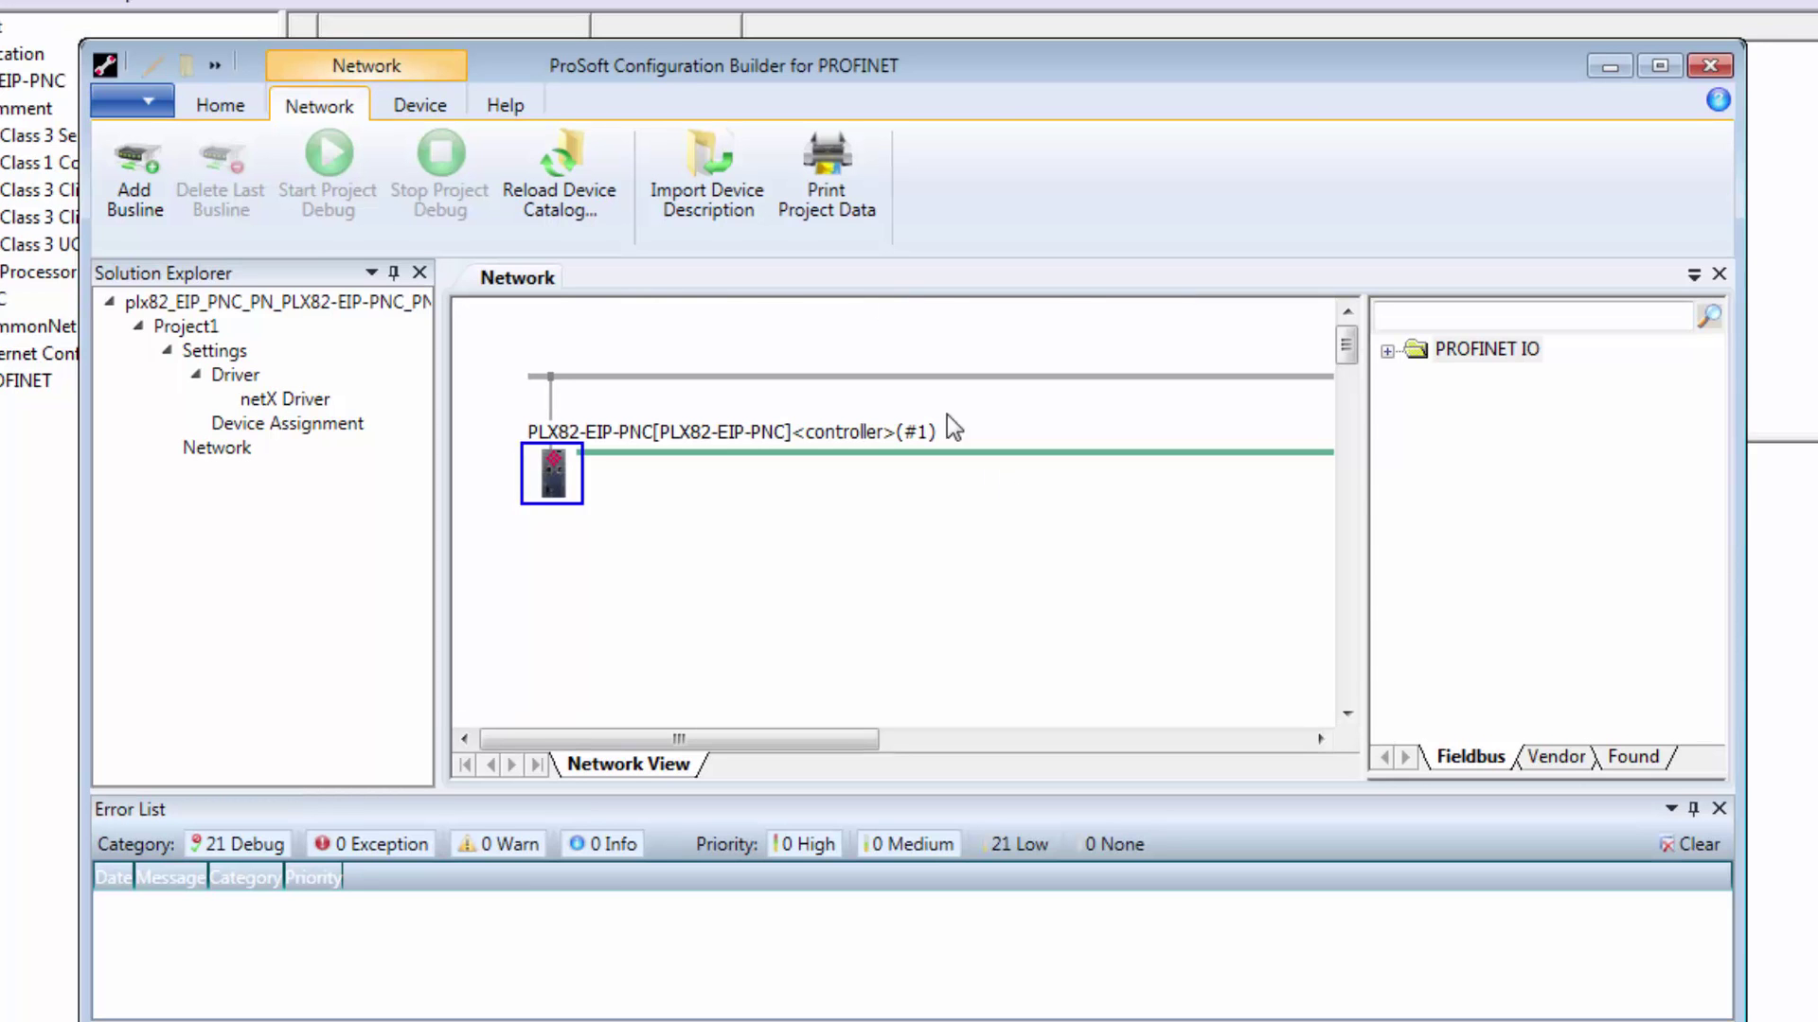
Step: Set the PLX82-EIP-PNC controller's IP to 10.12.2.18 and gateway to 10.12.2.1, and apply
click(562, 481)
double_click(561, 481)
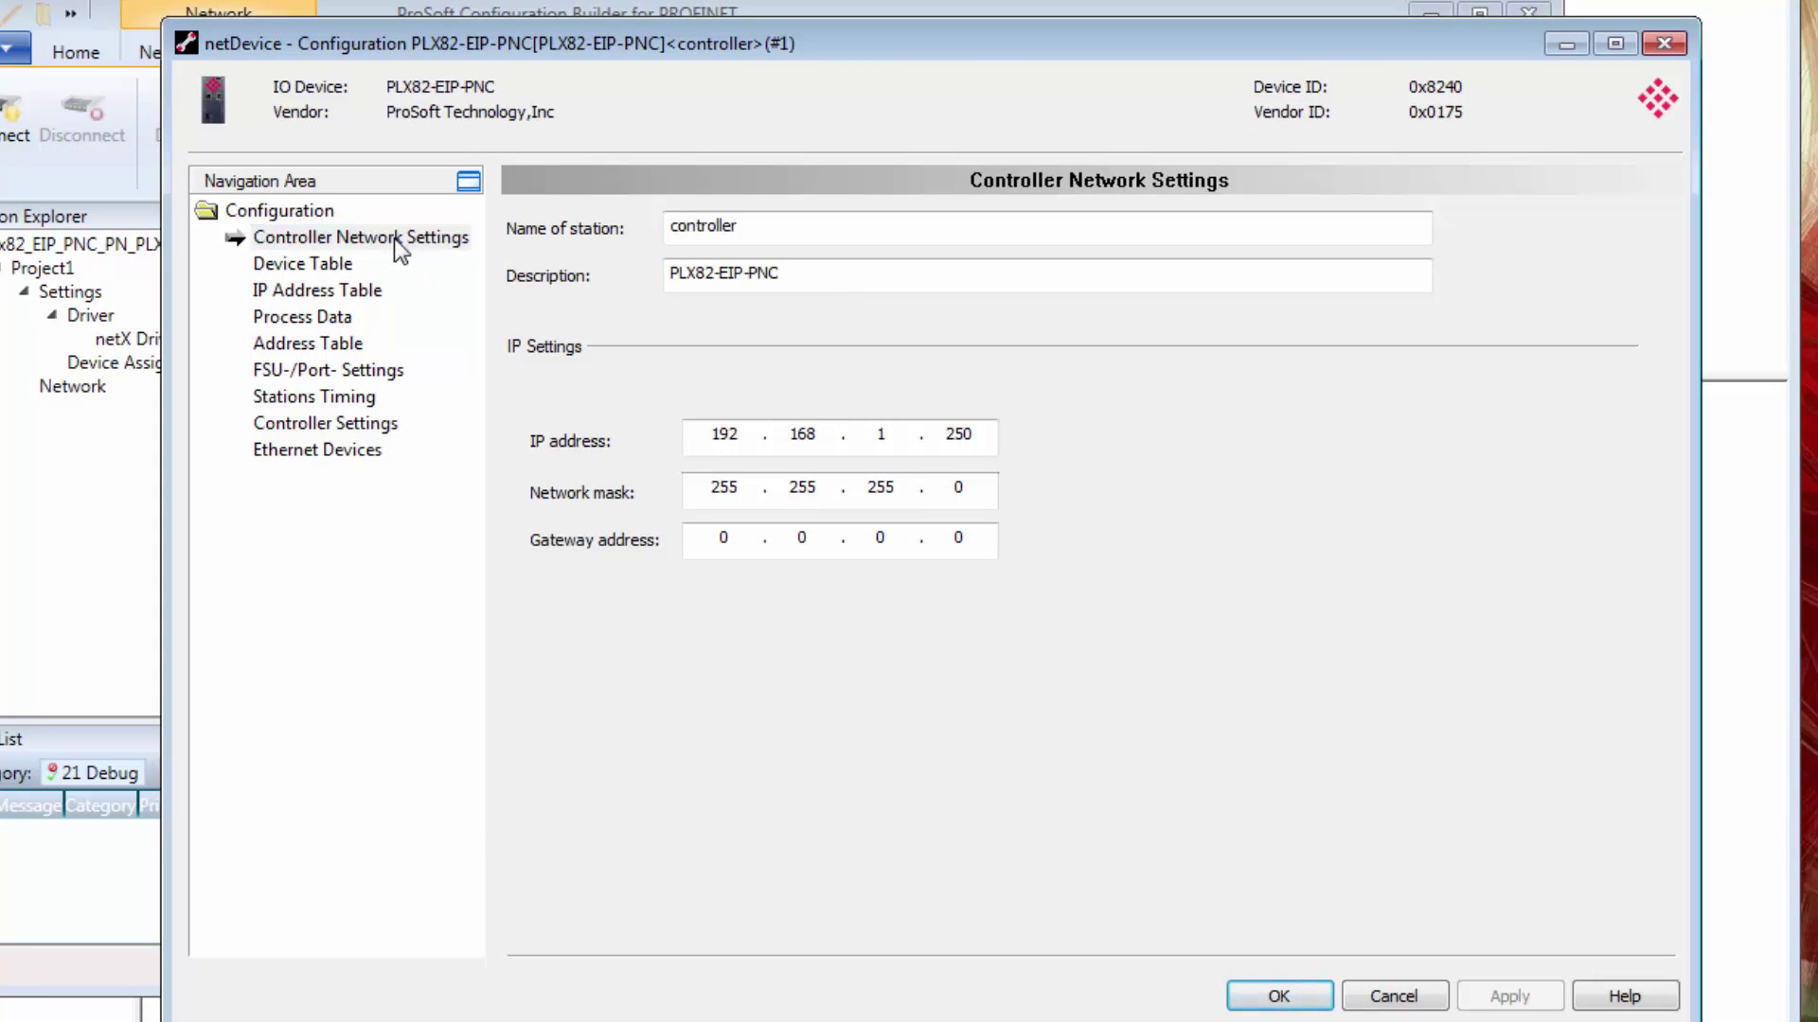
click(778, 221)
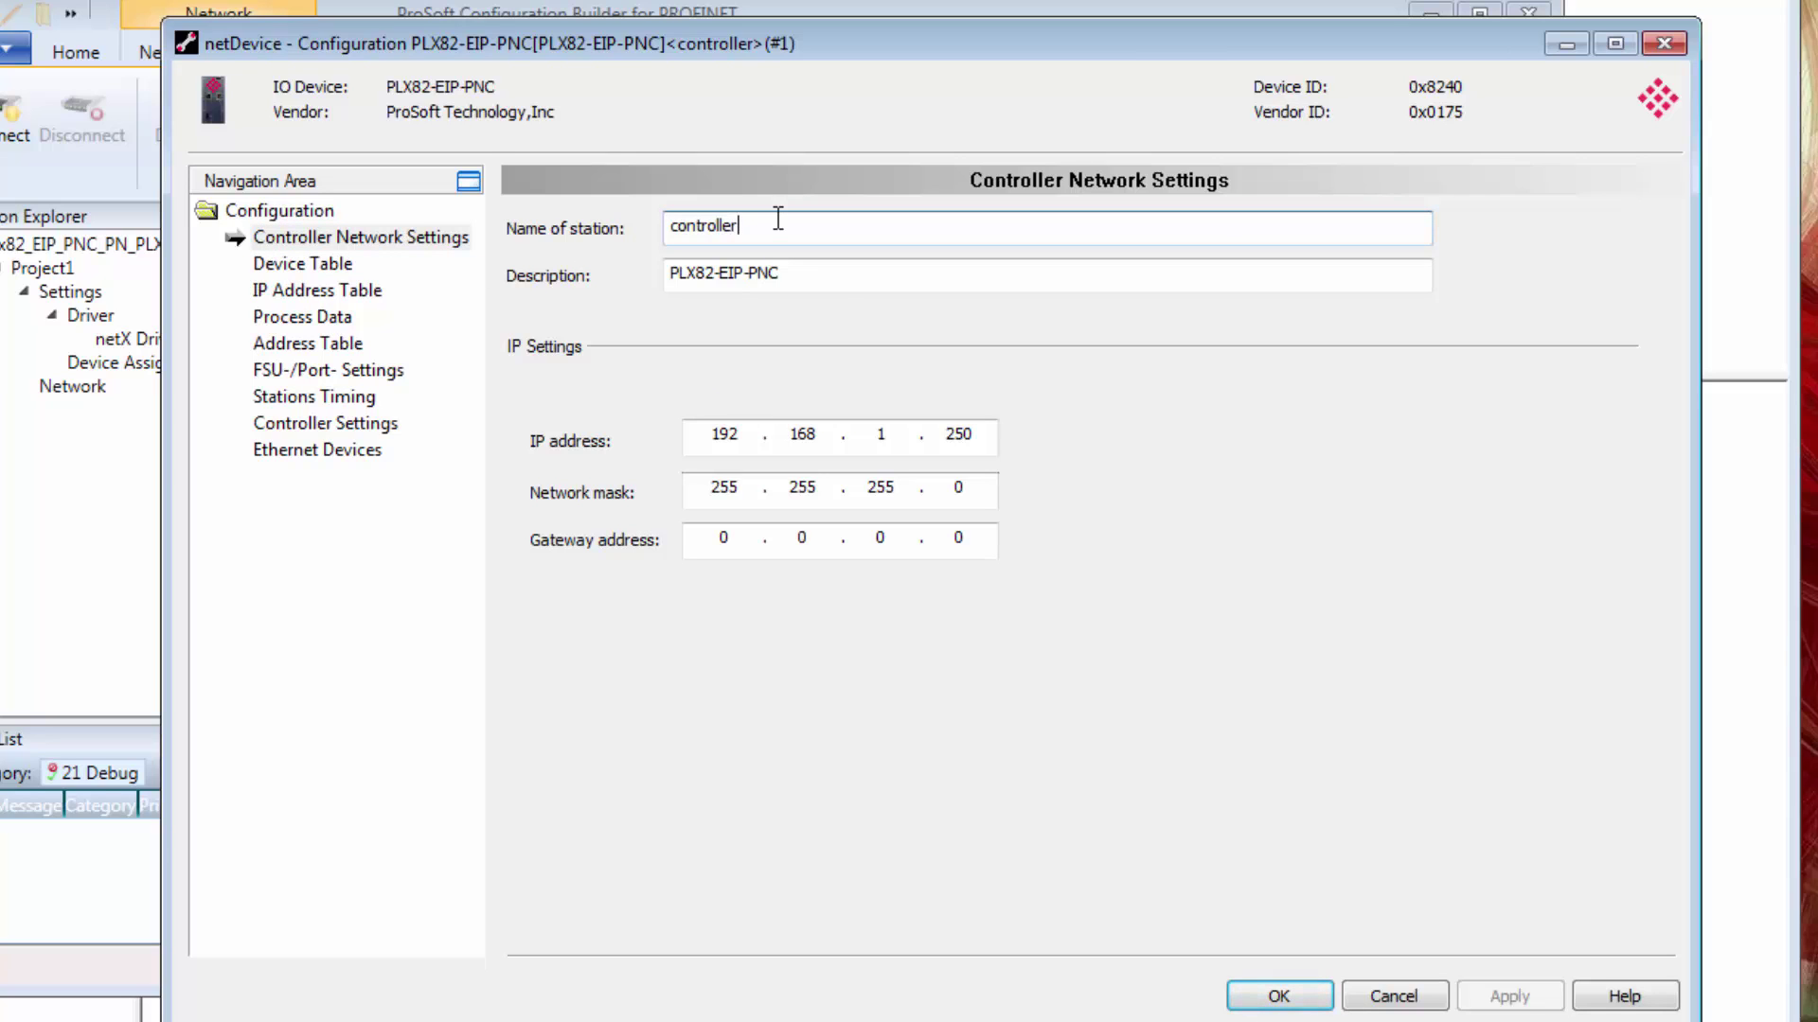
click(792, 275)
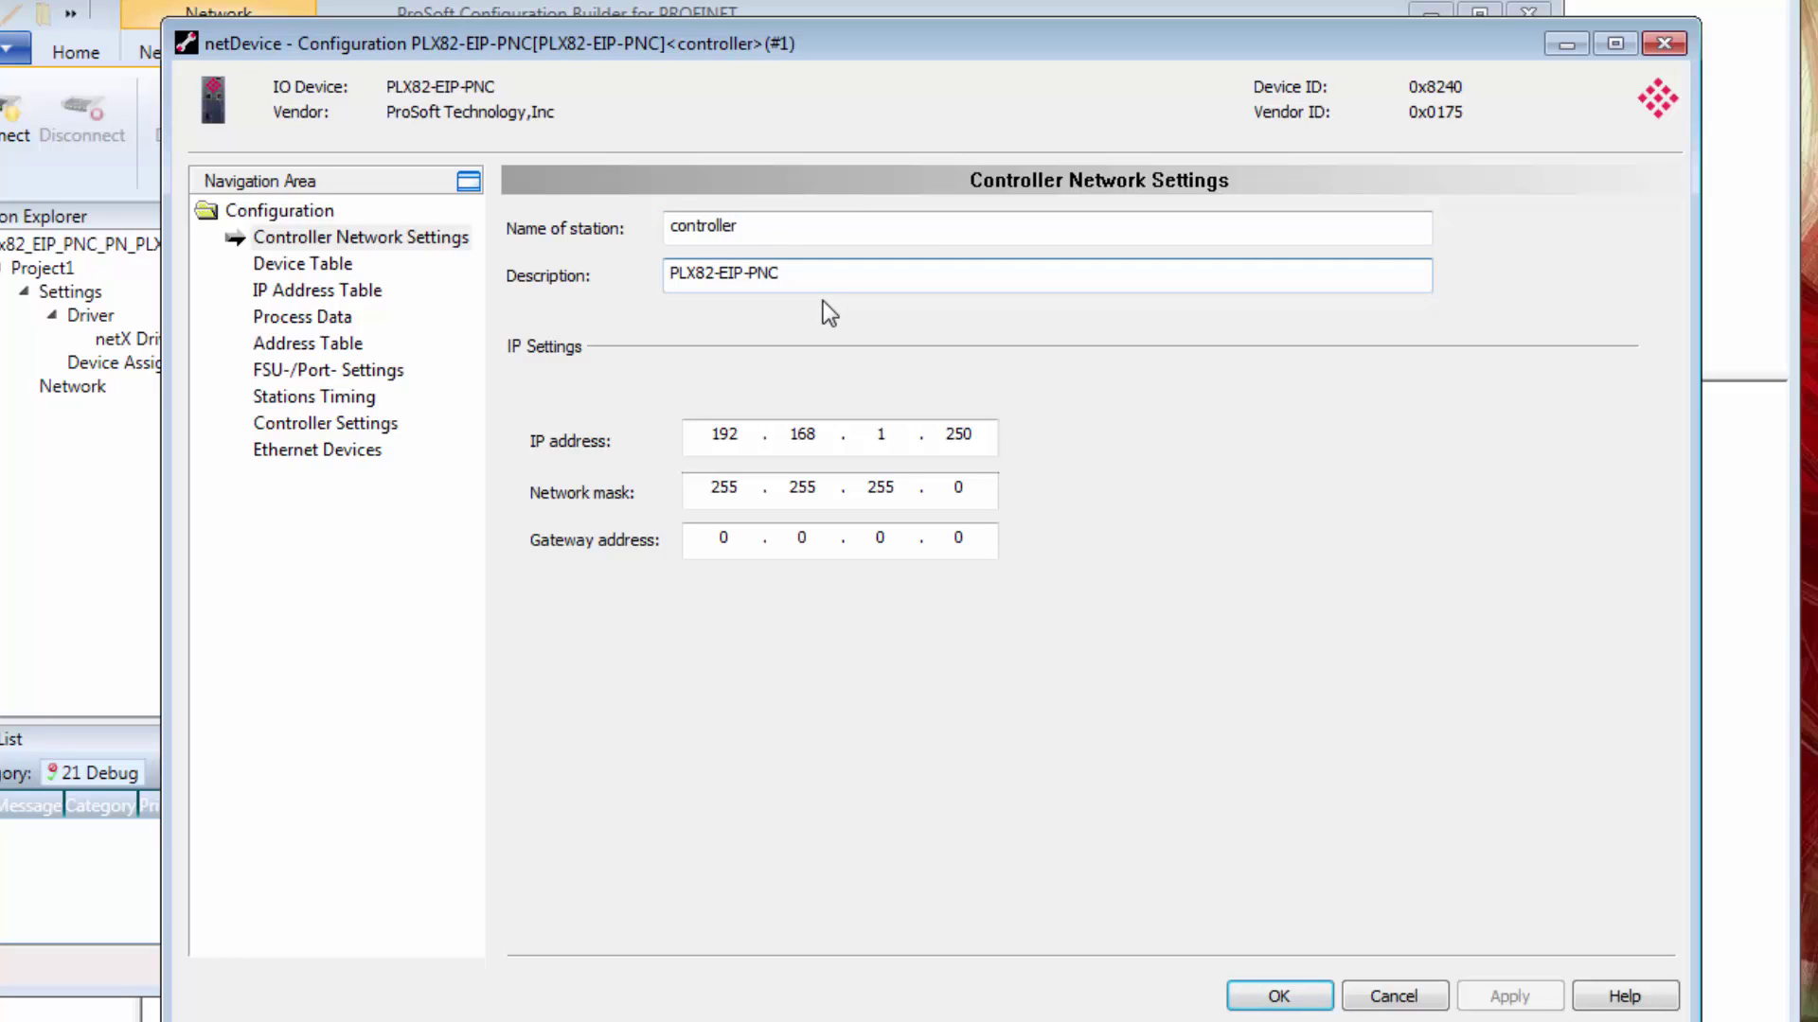
click(724, 433)
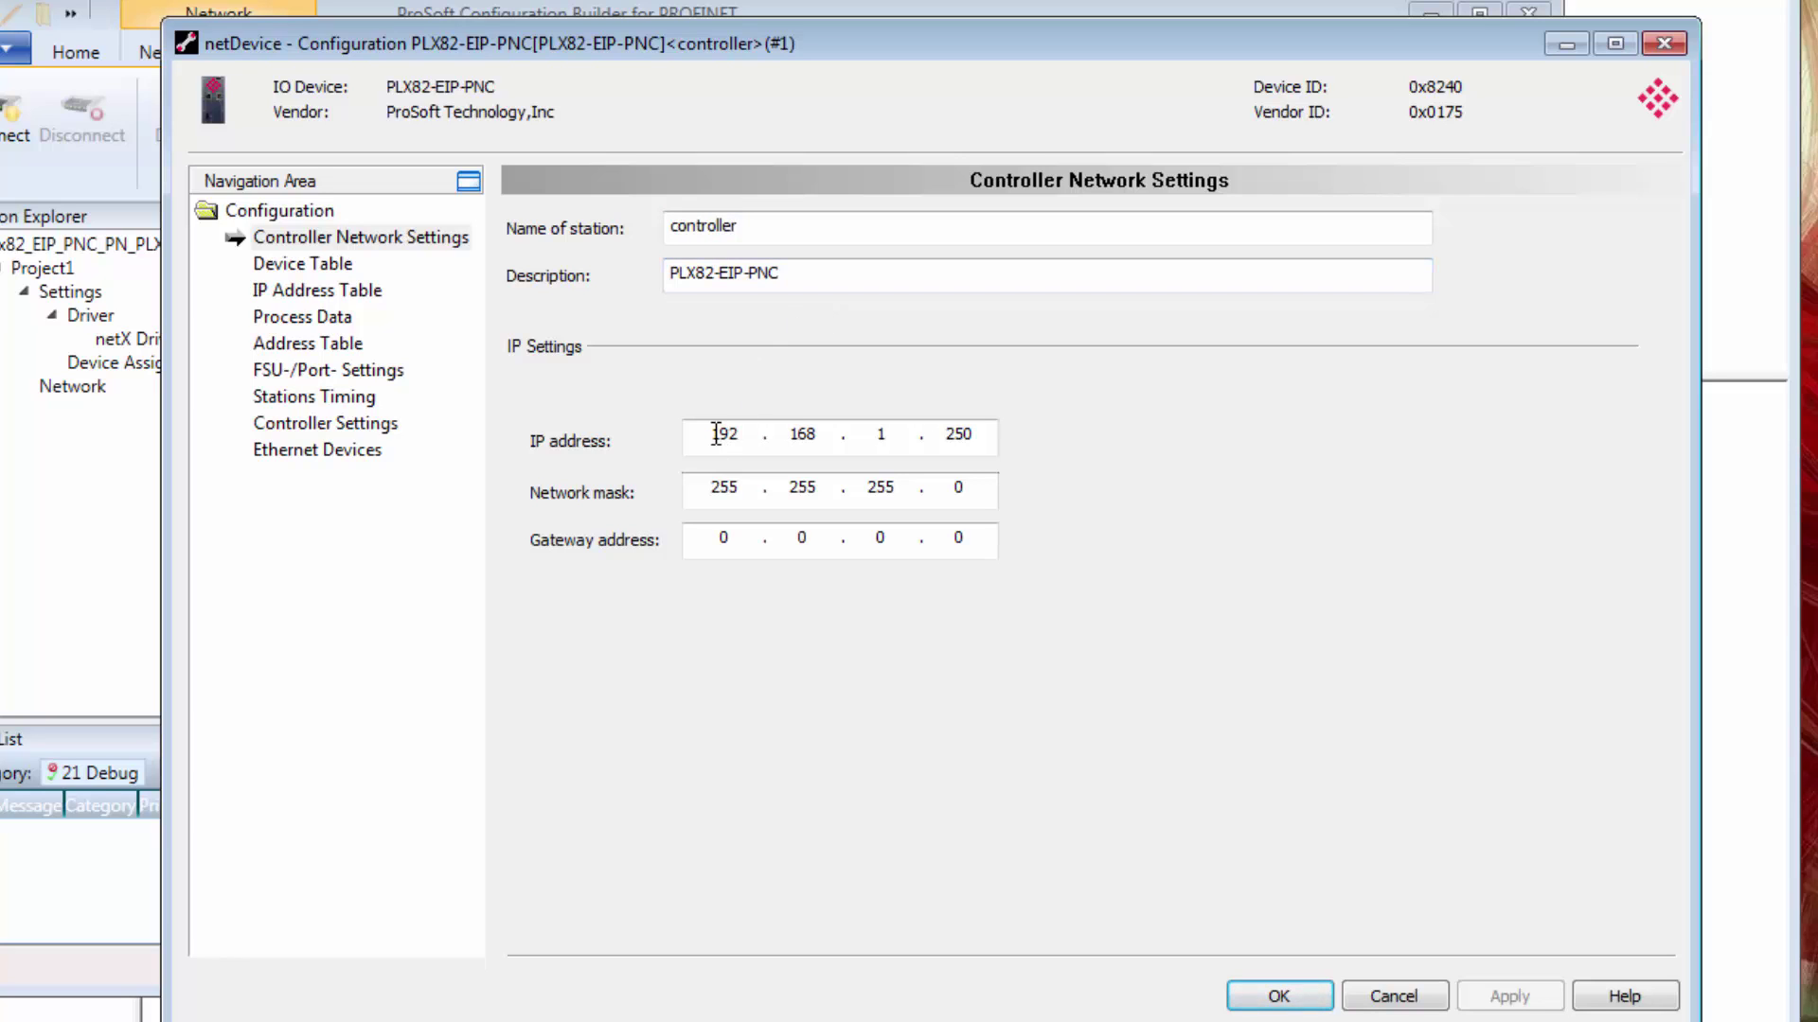
double_click(724, 434)
text(10.12.)
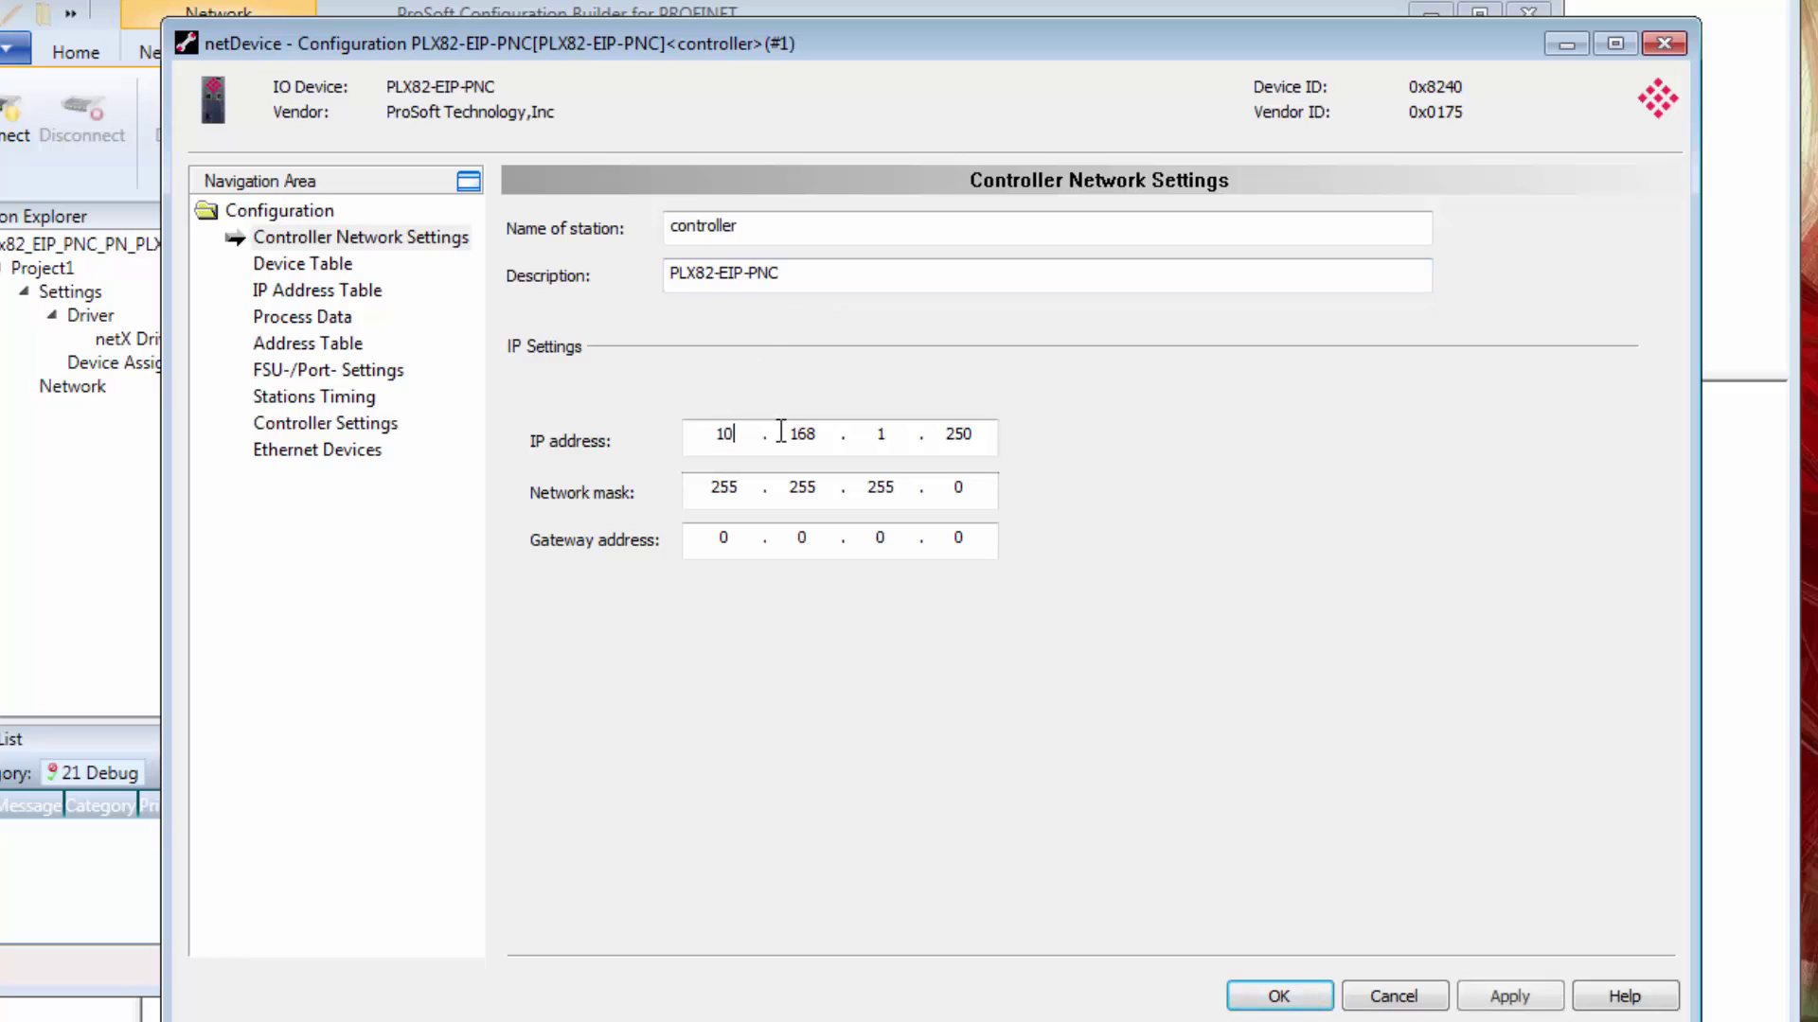
text(2.18)
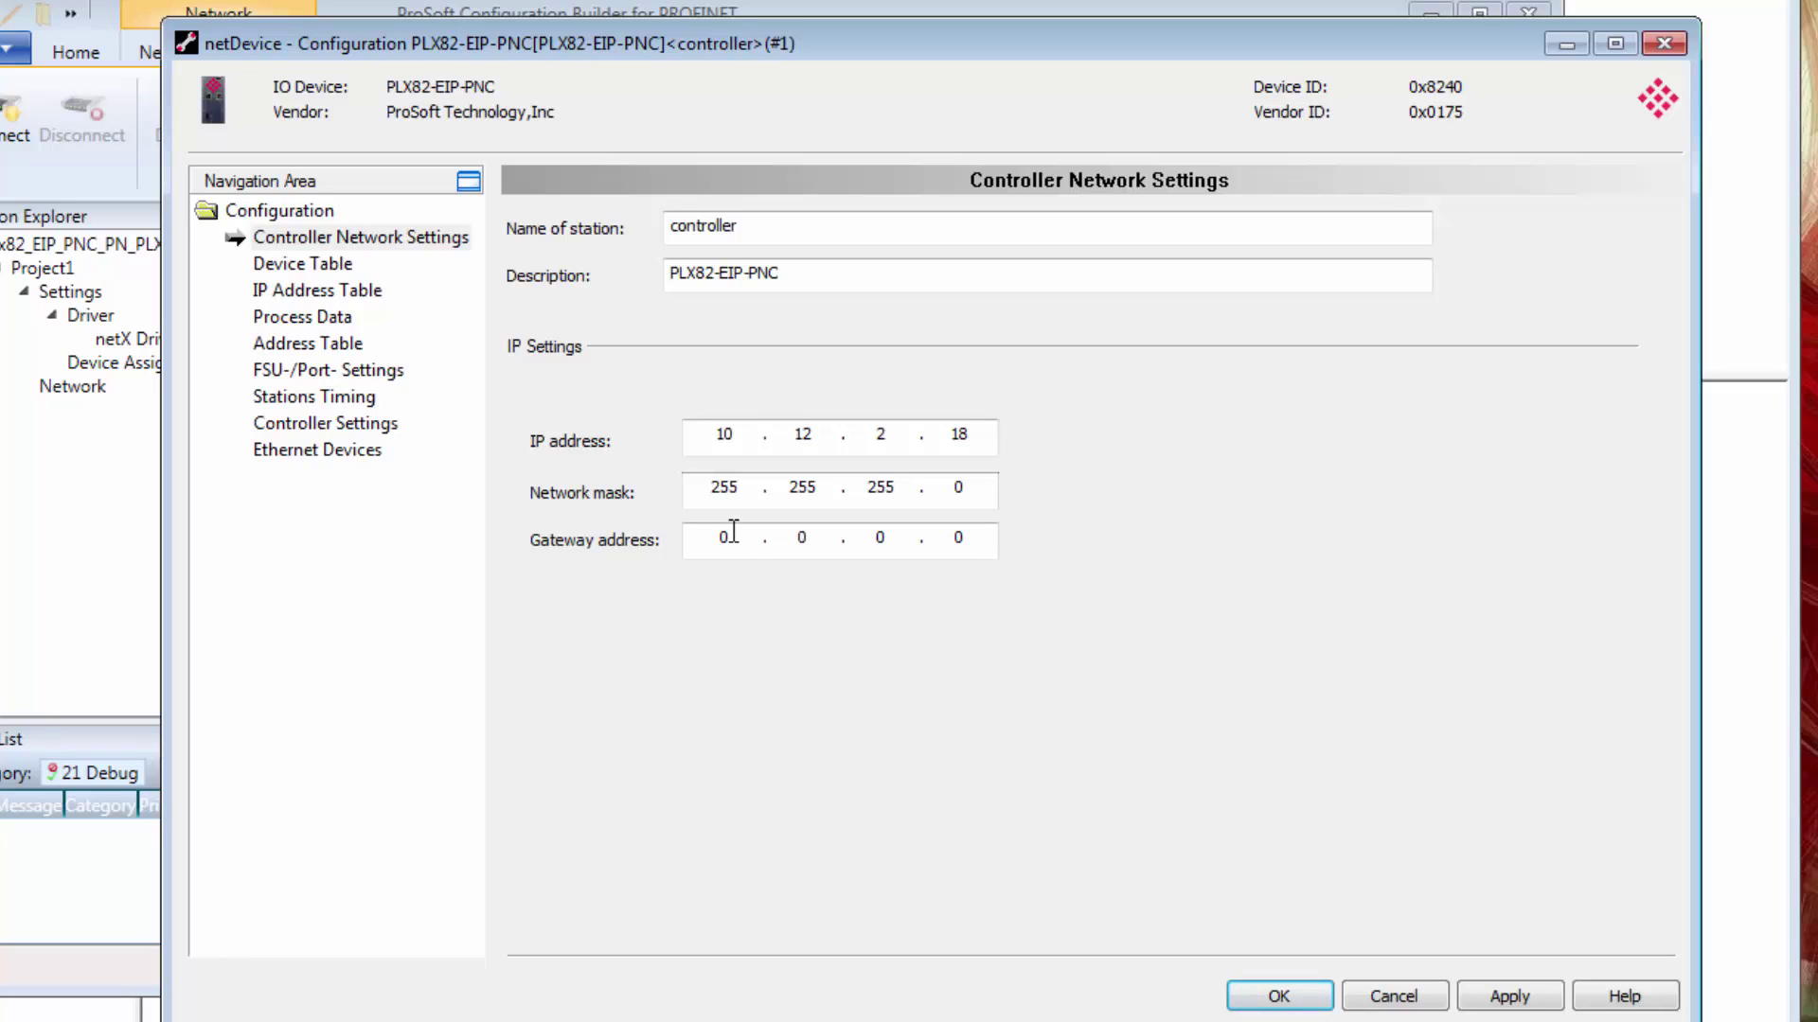
click(733, 531)
text(10.12.2.1)
click(1511, 999)
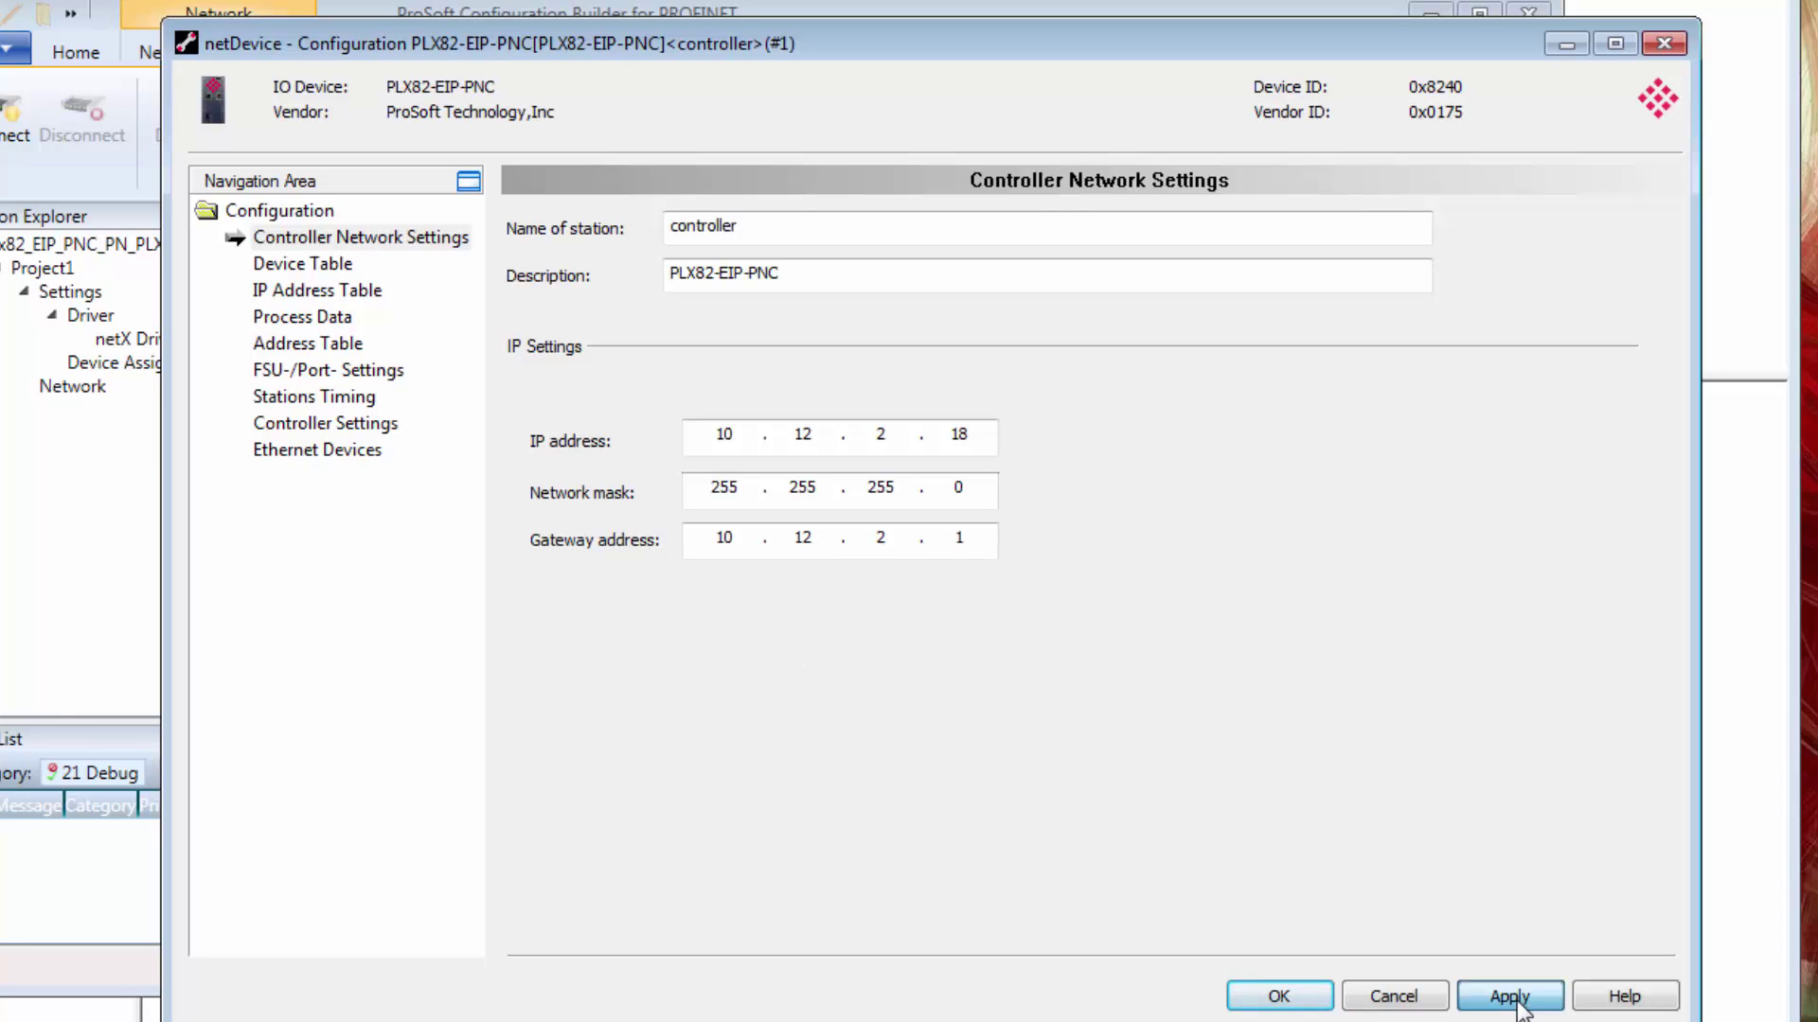
click(1272, 994)
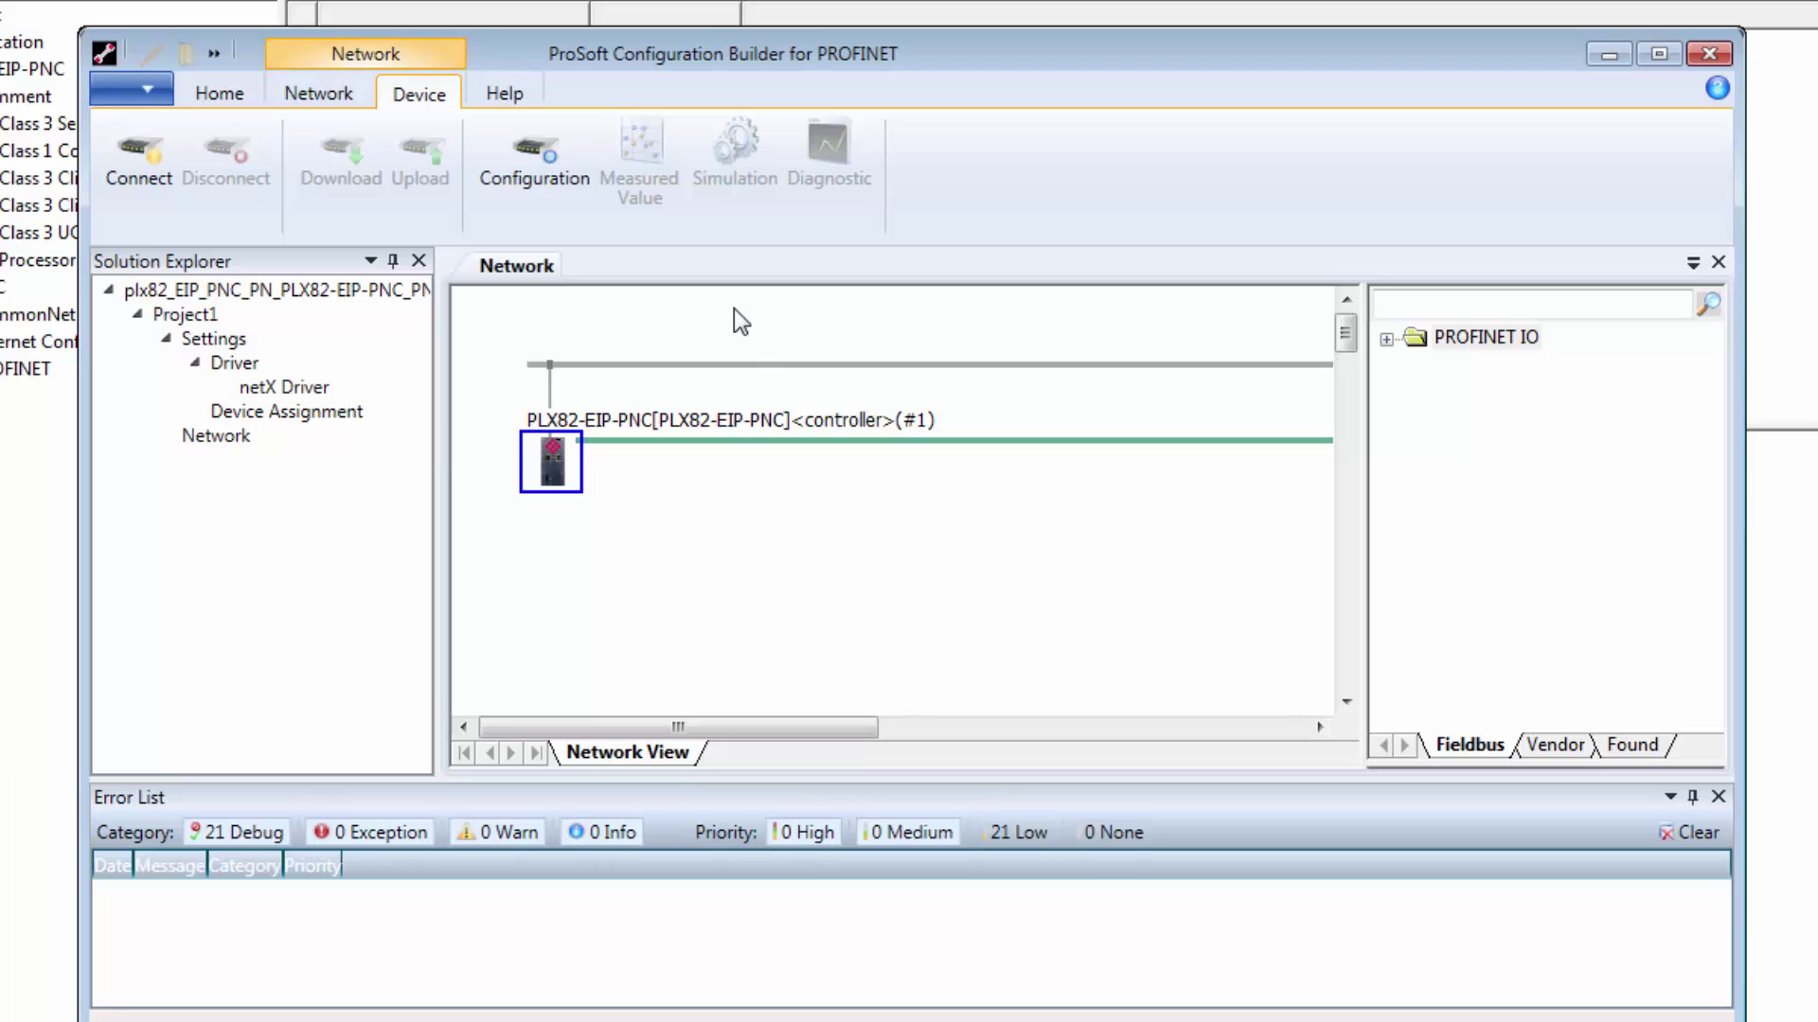
Step: Import the PLX32-MBTCP-PND GSDML file, overwriting existing files, and reload the PROFINET IO catalog
click(321, 93)
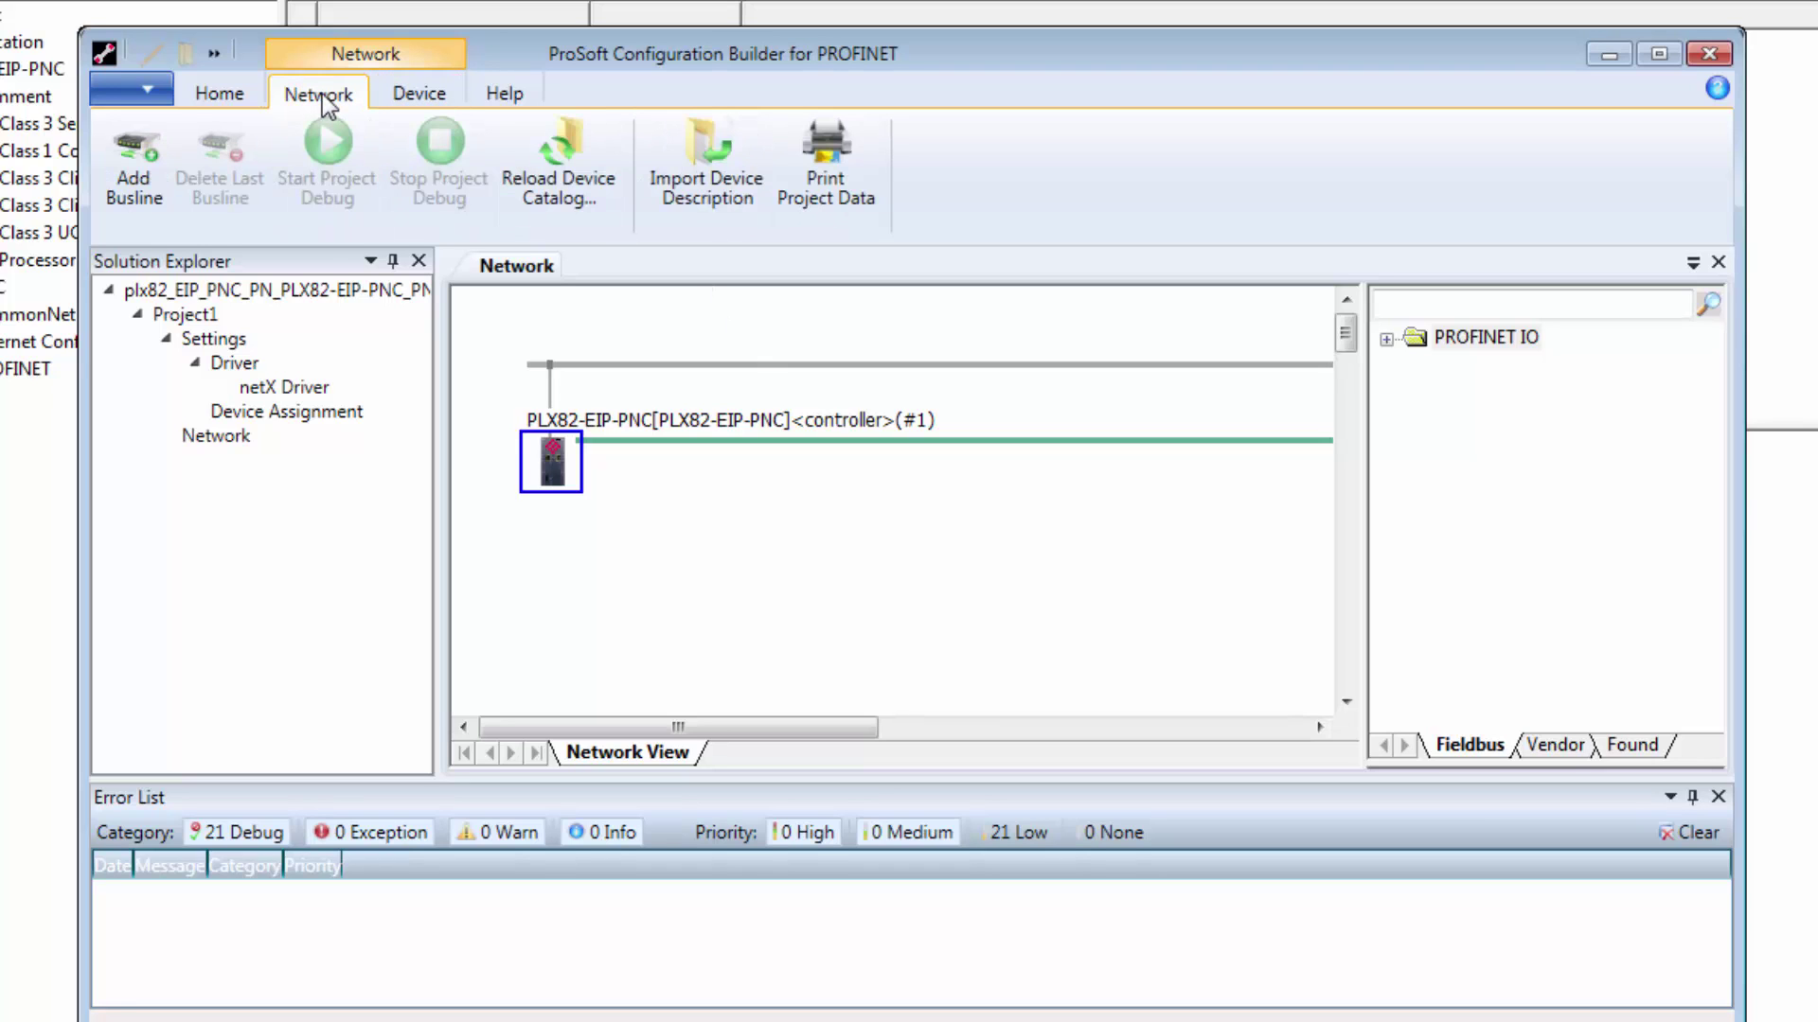
click(703, 180)
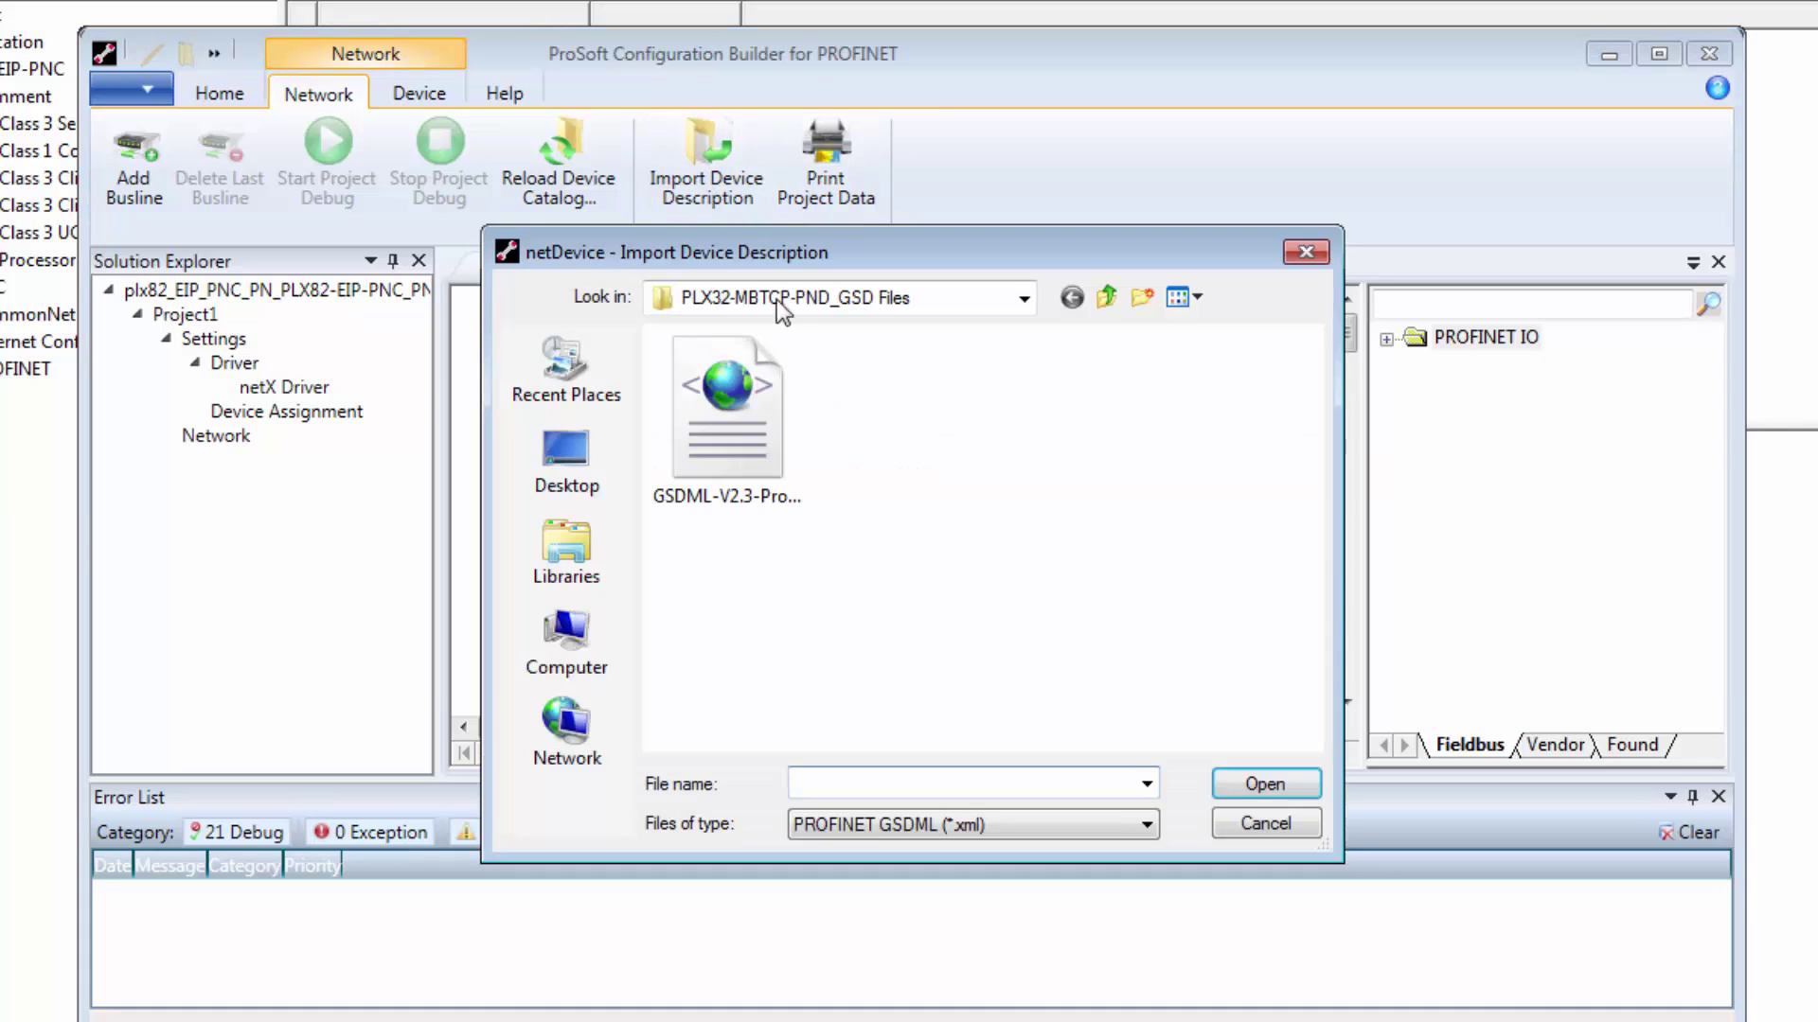
click(731, 401)
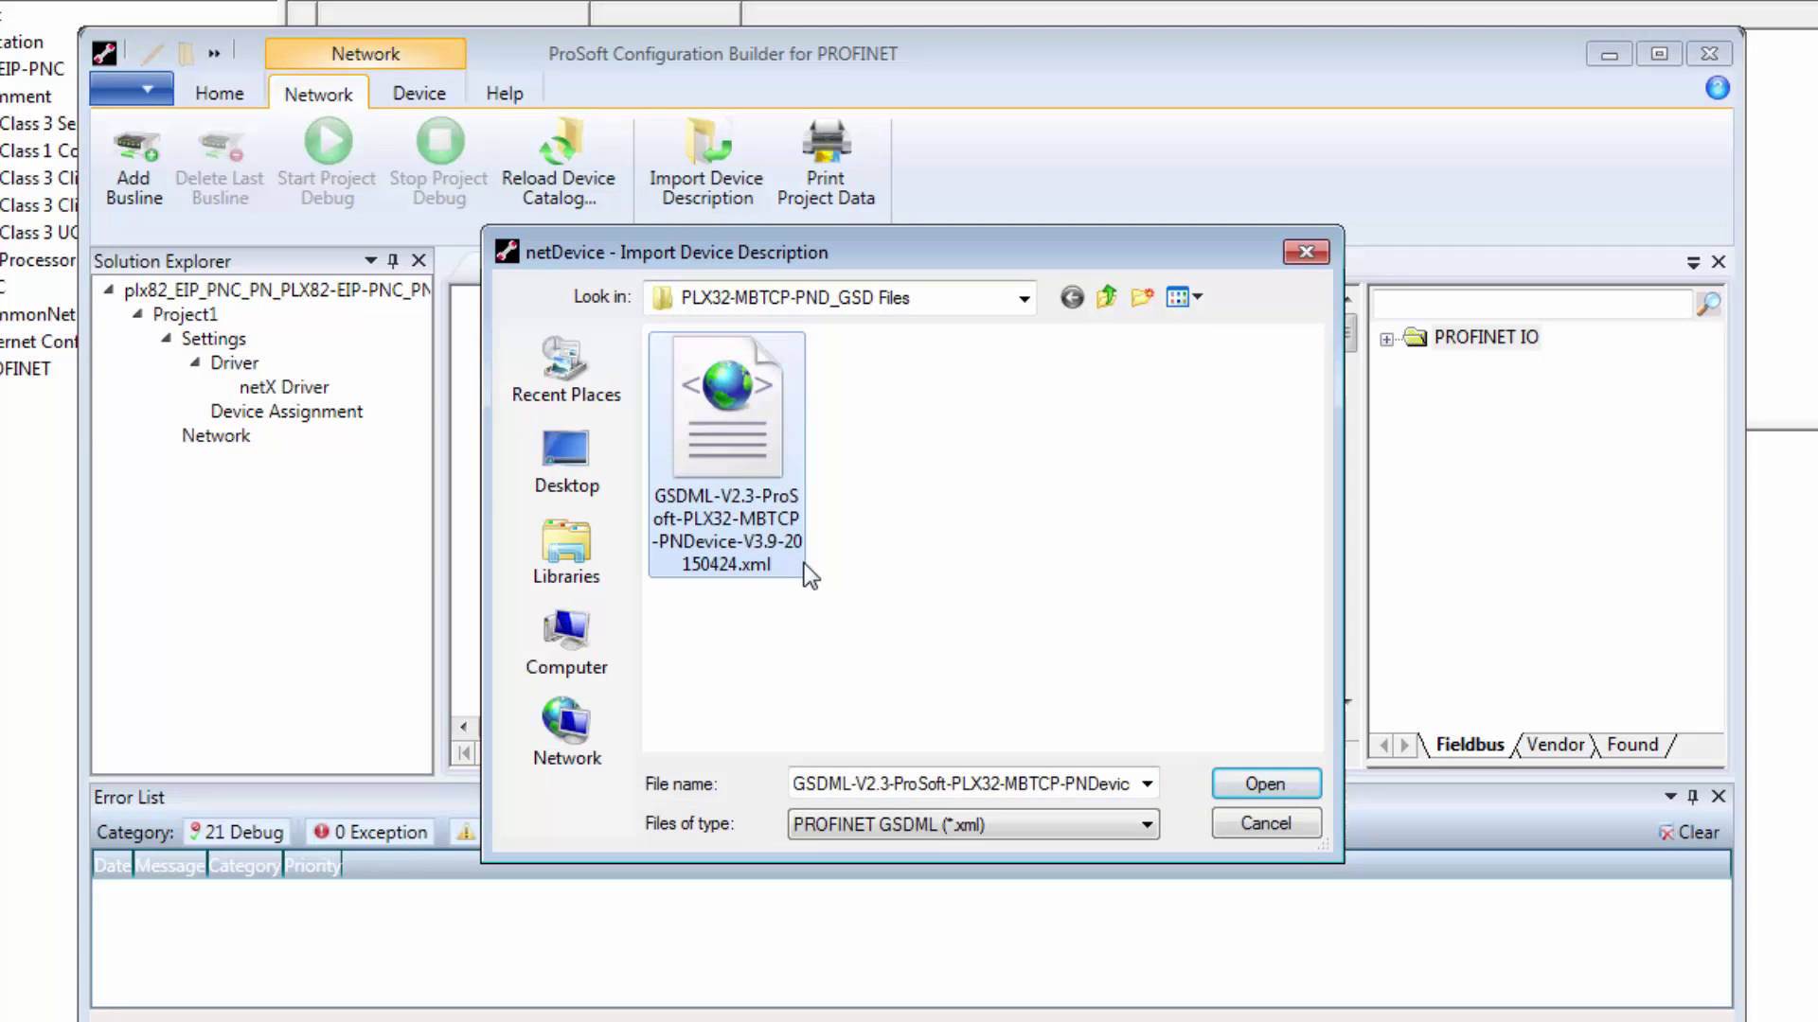
click(1240, 775)
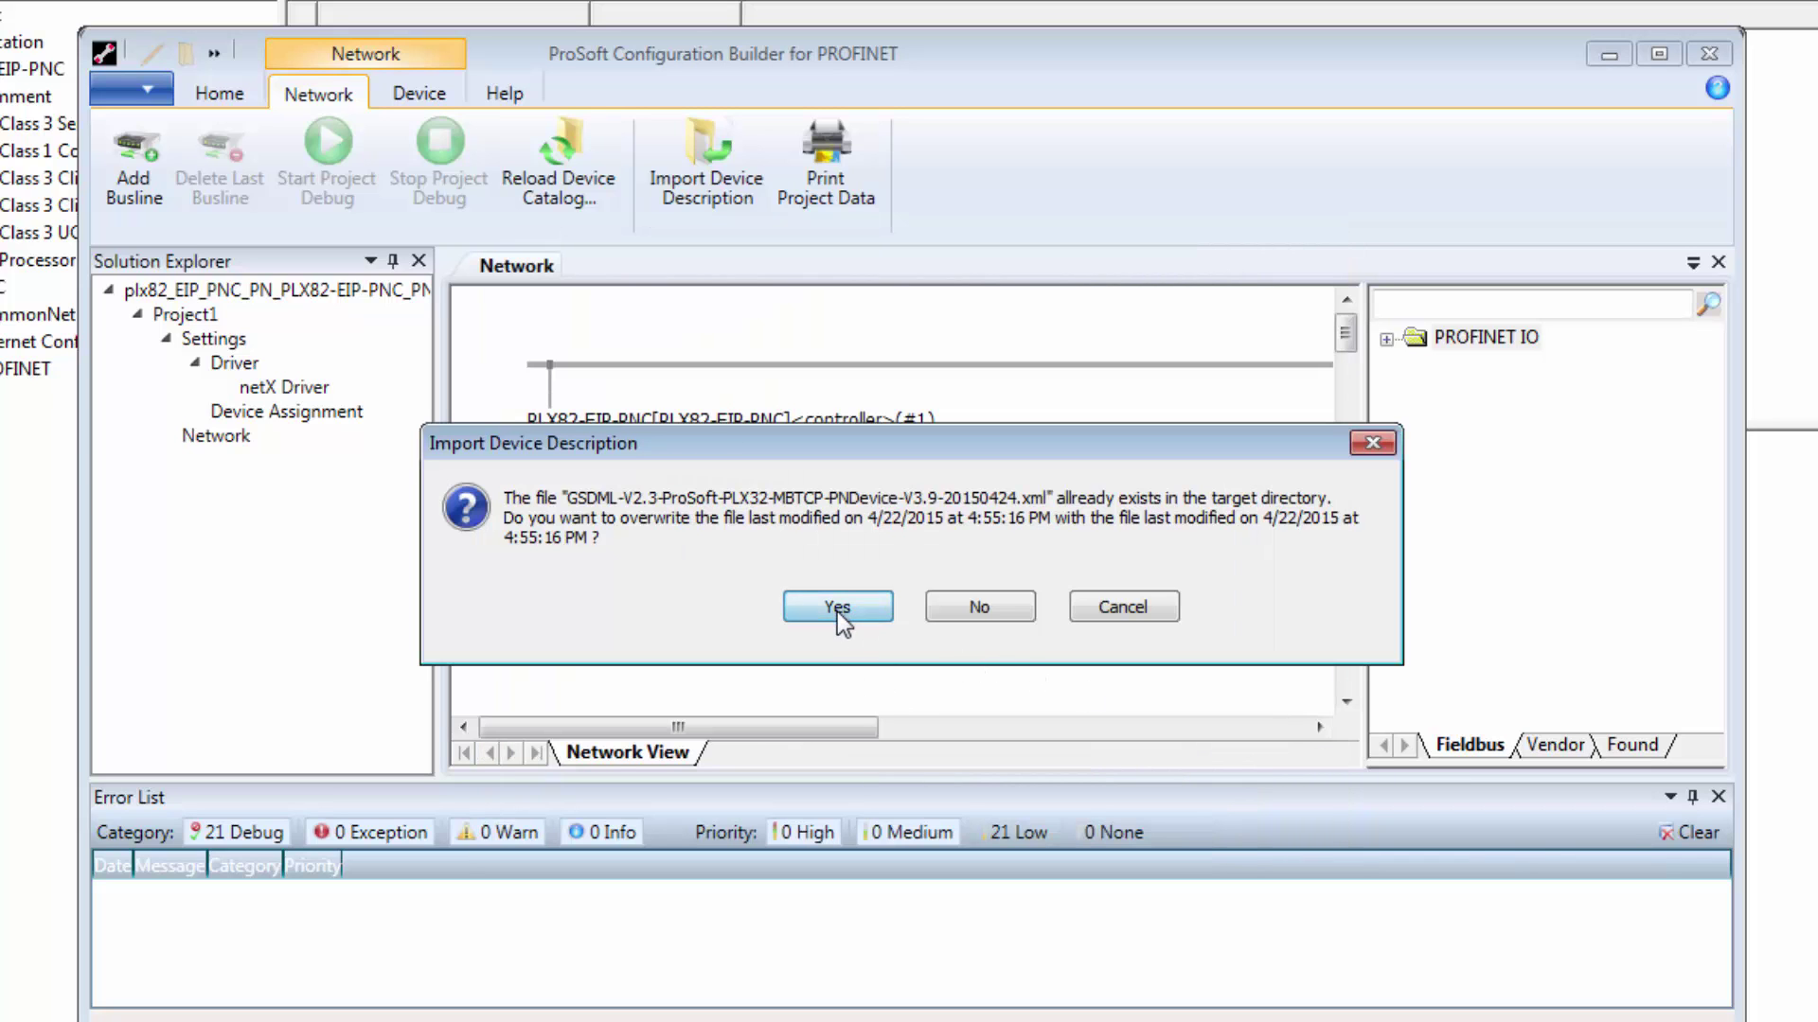
click(836, 611)
click(837, 612)
click(839, 612)
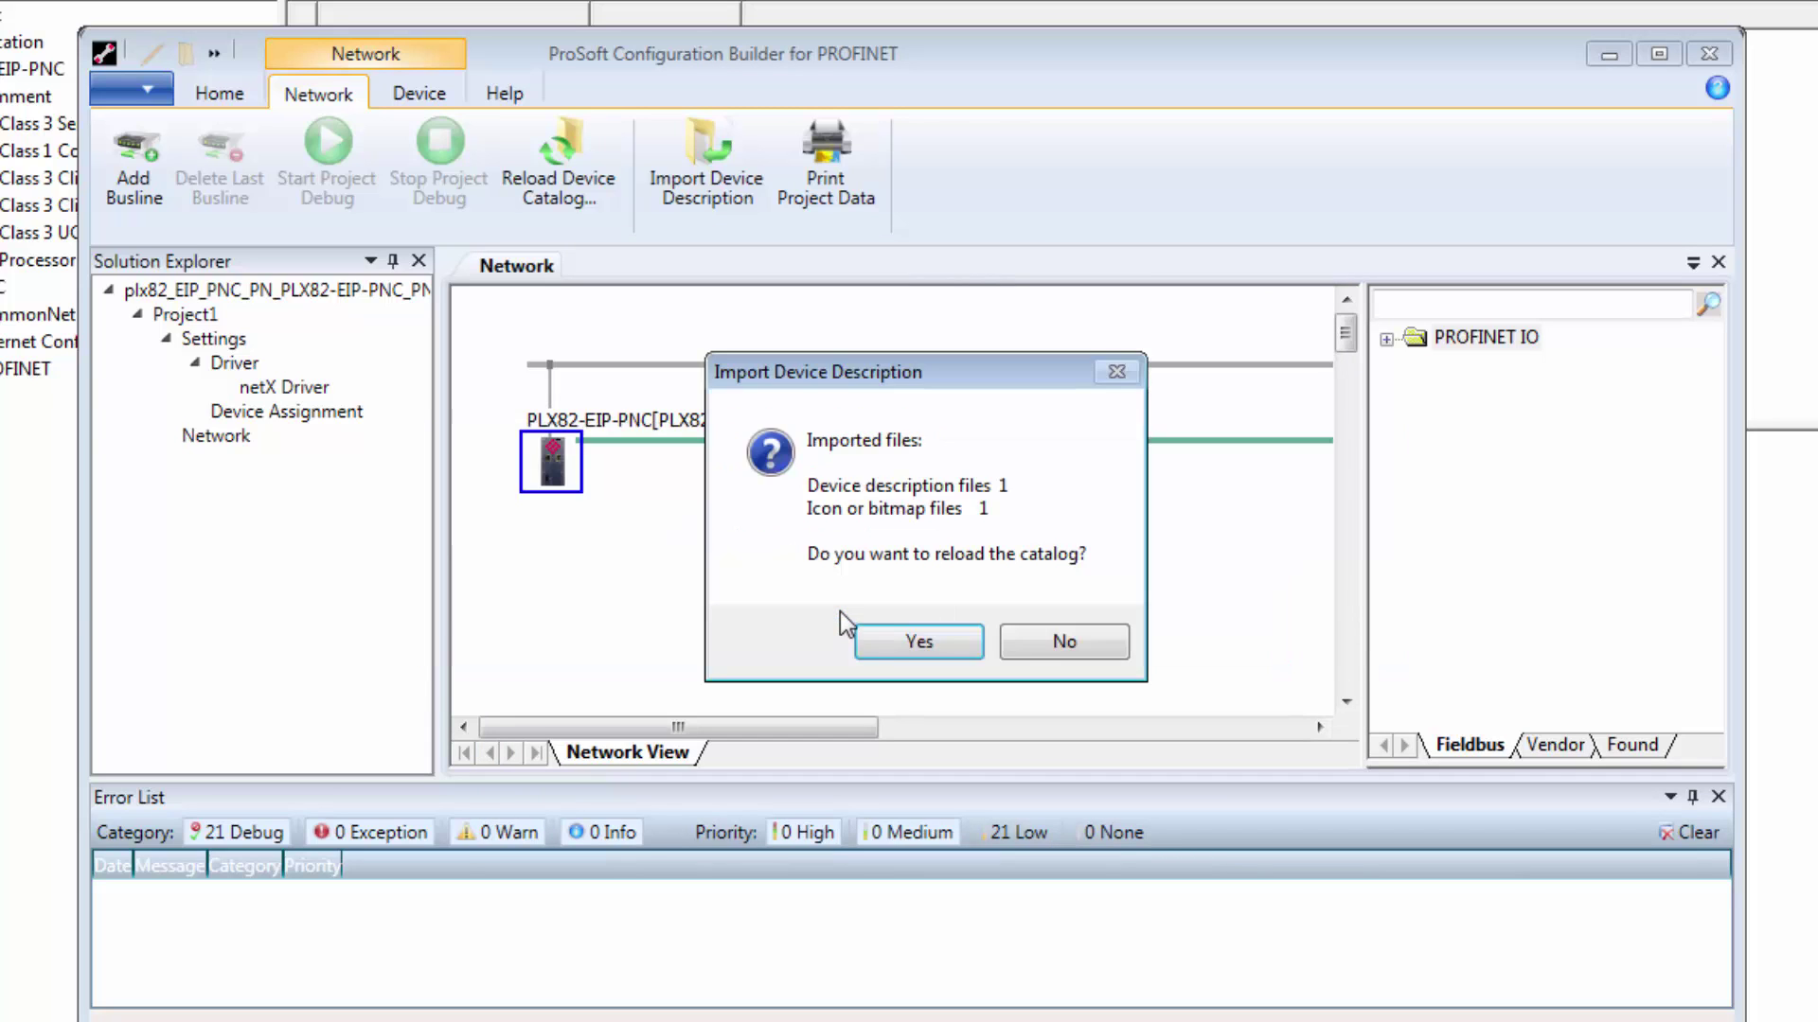
click(935, 645)
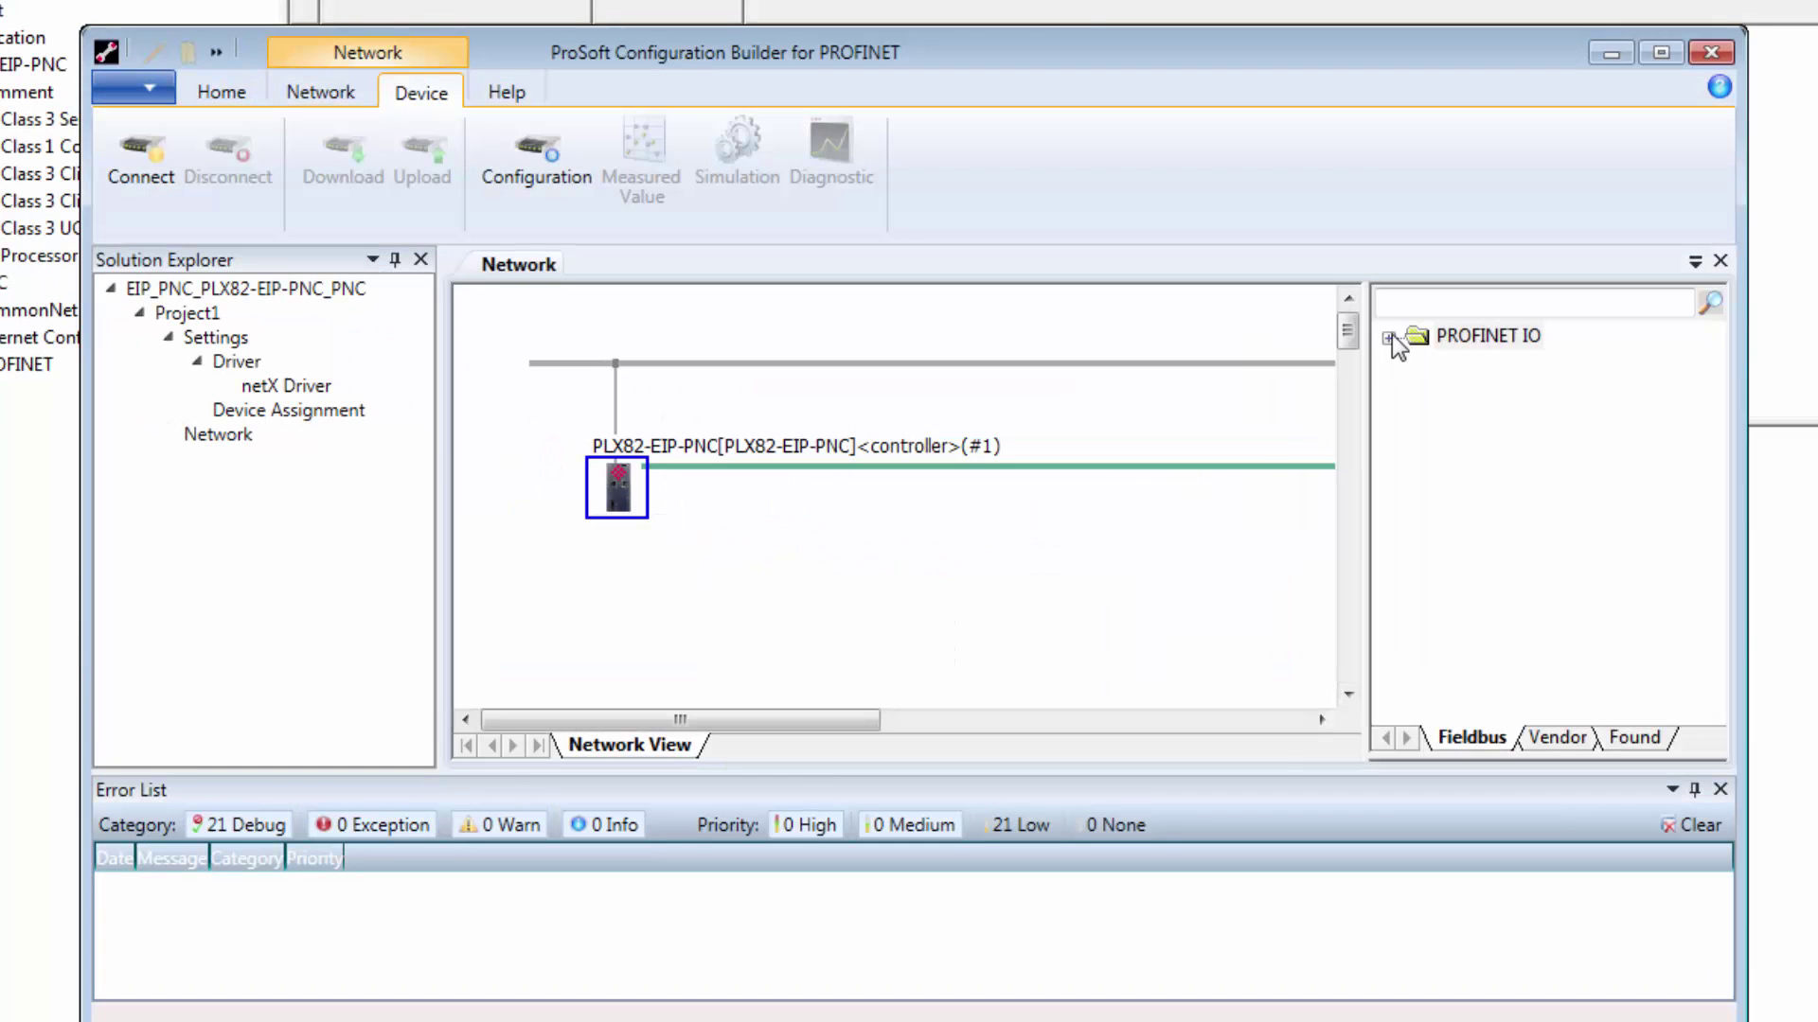
click(1389, 339)
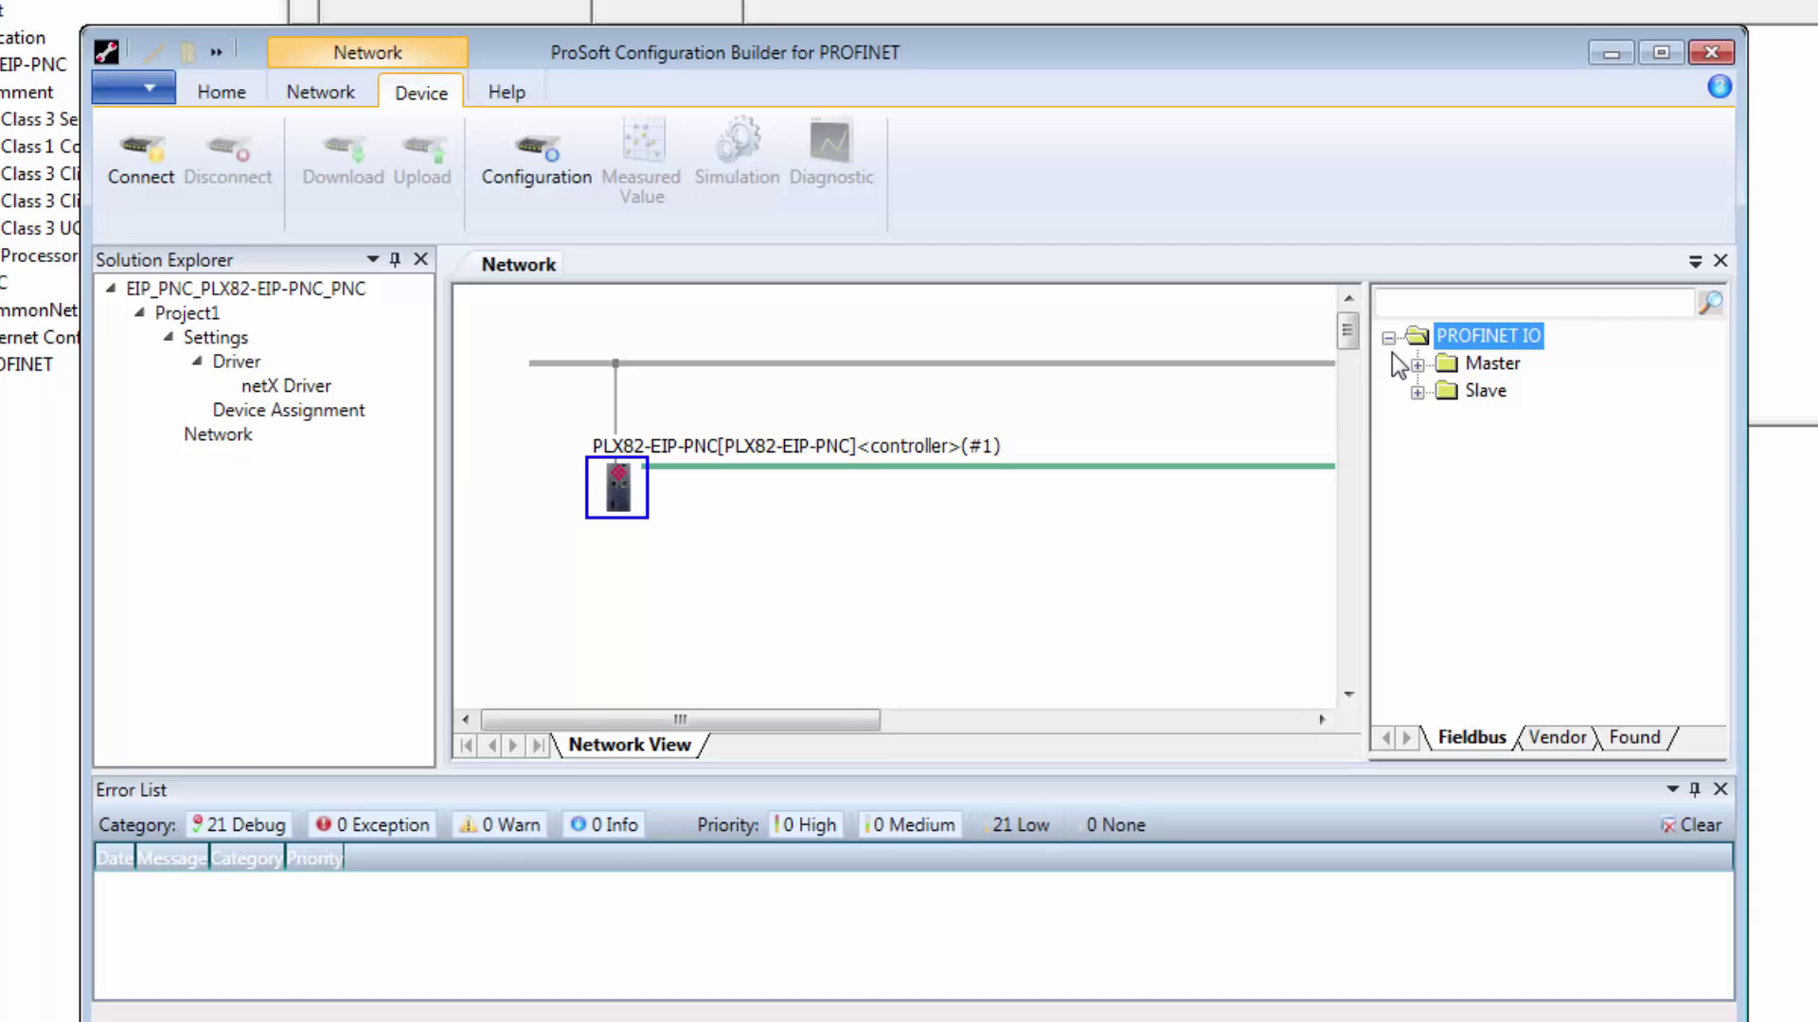
Step: Drag PLX32-MBTCP-PND from PROFINET IO > Slave onto the controller's bus line
click(1418, 393)
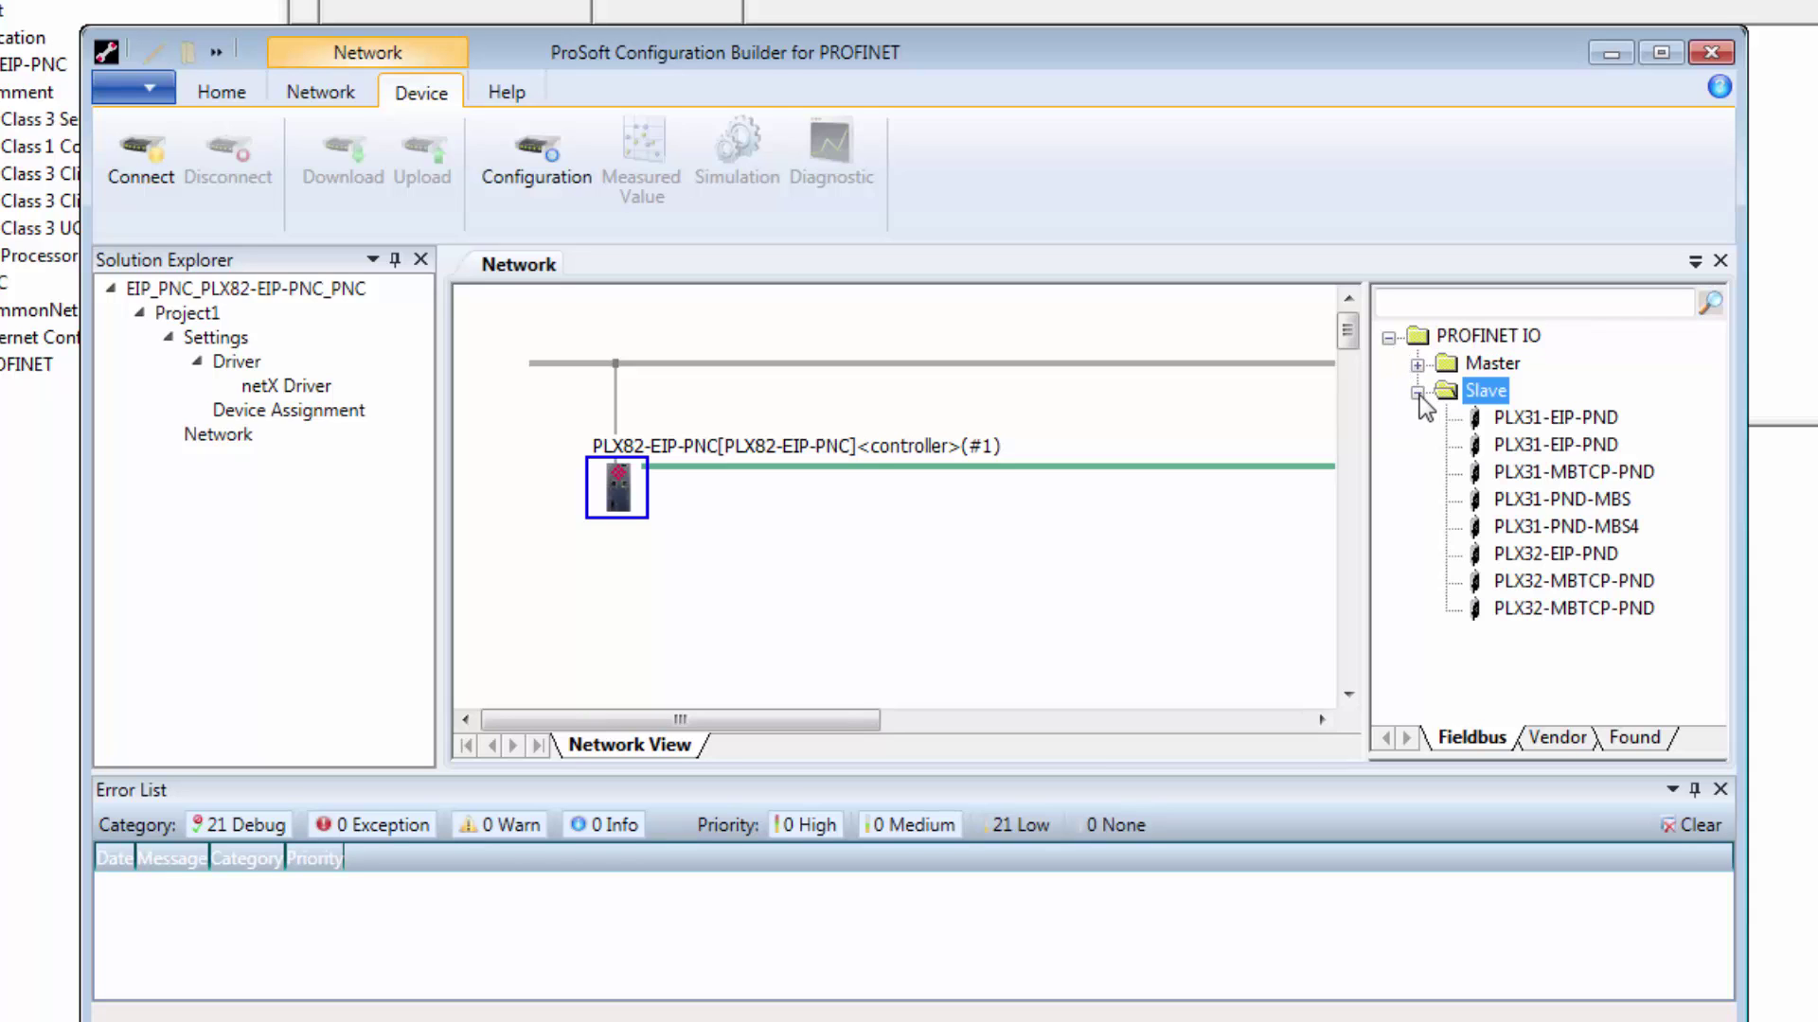
click(1564, 582)
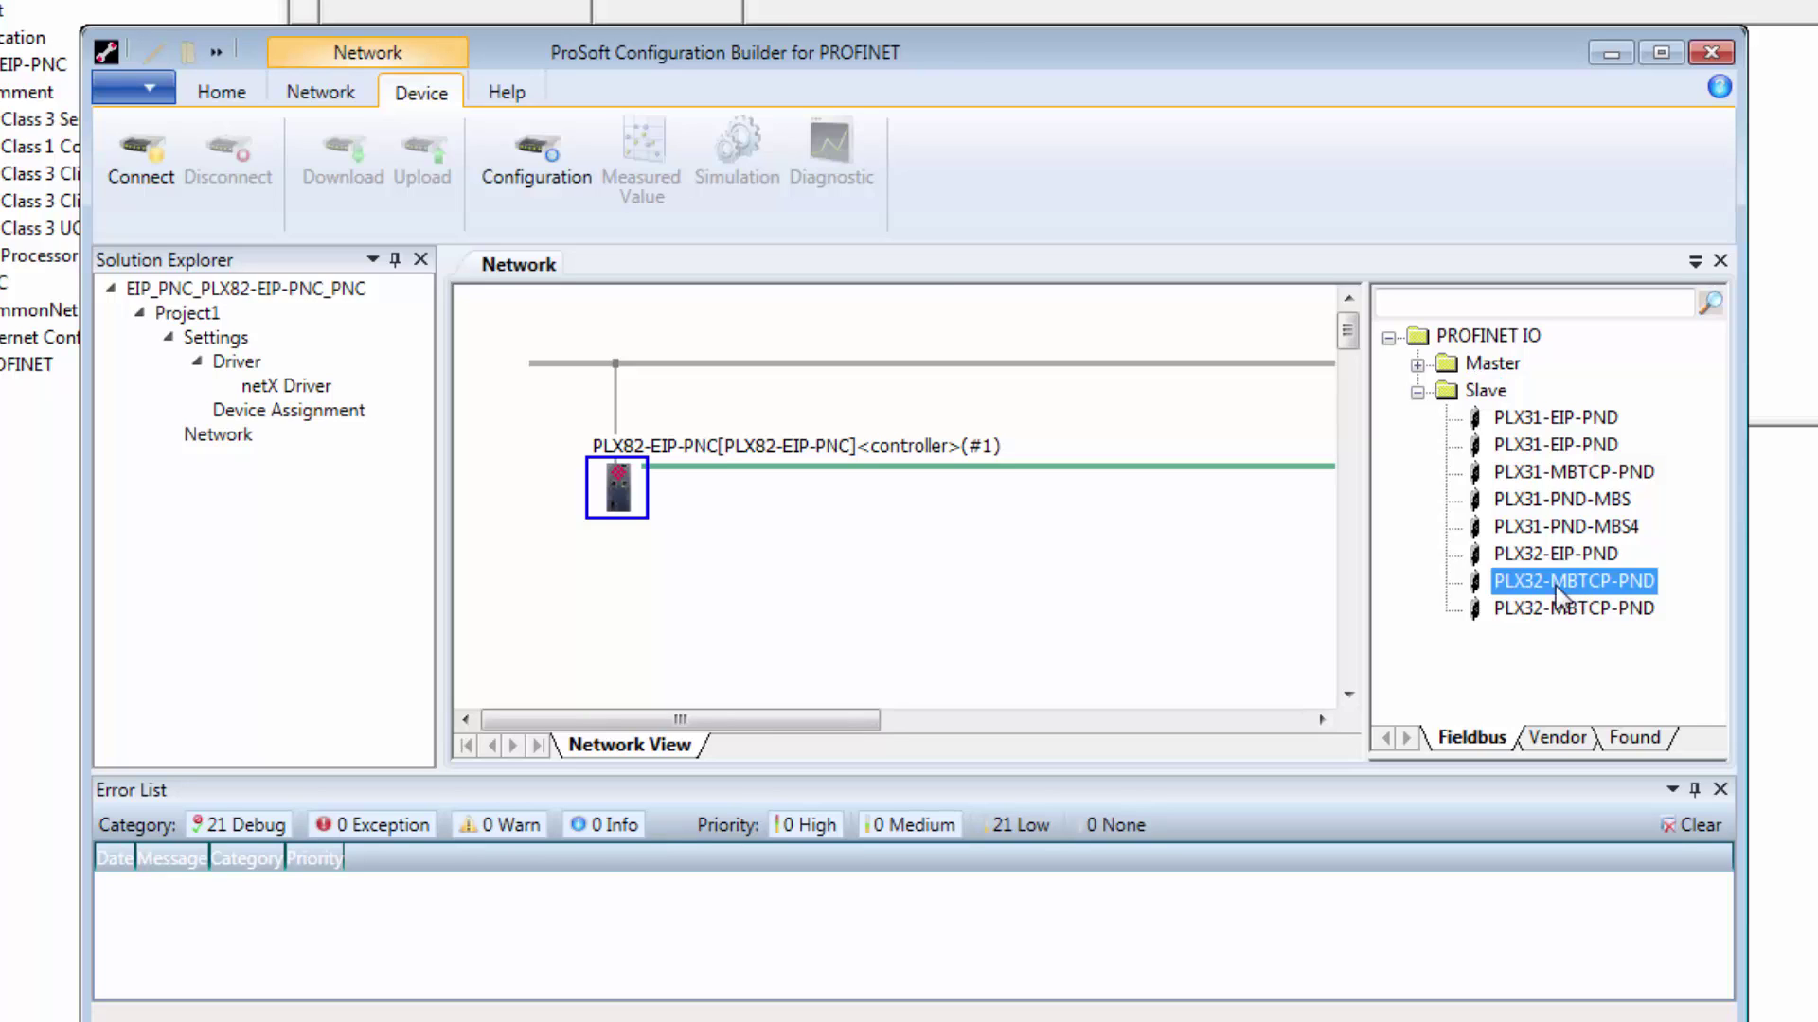
drag(1554, 587, 842, 483)
drag(882, 544, 806, 580)
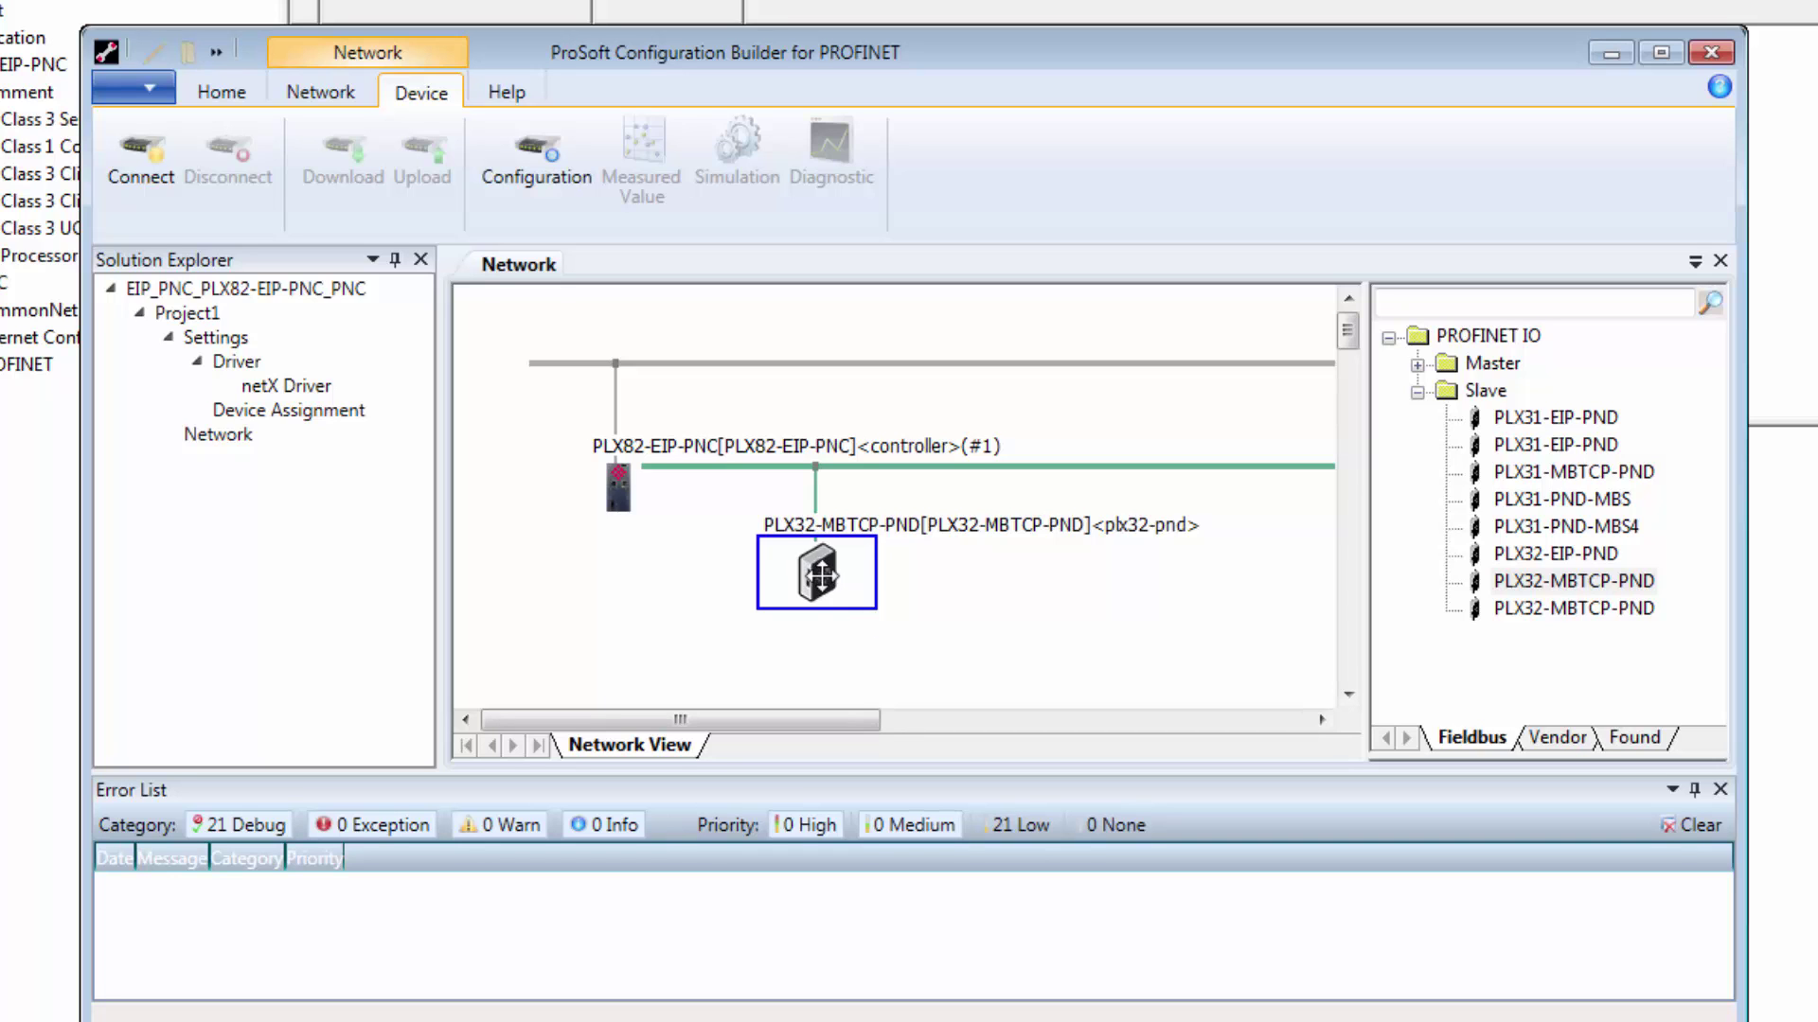
Step: Add an INPUT 256 Byte module in slot 1 of the PLX32-MBTCP-PND slave
double_click(820, 576)
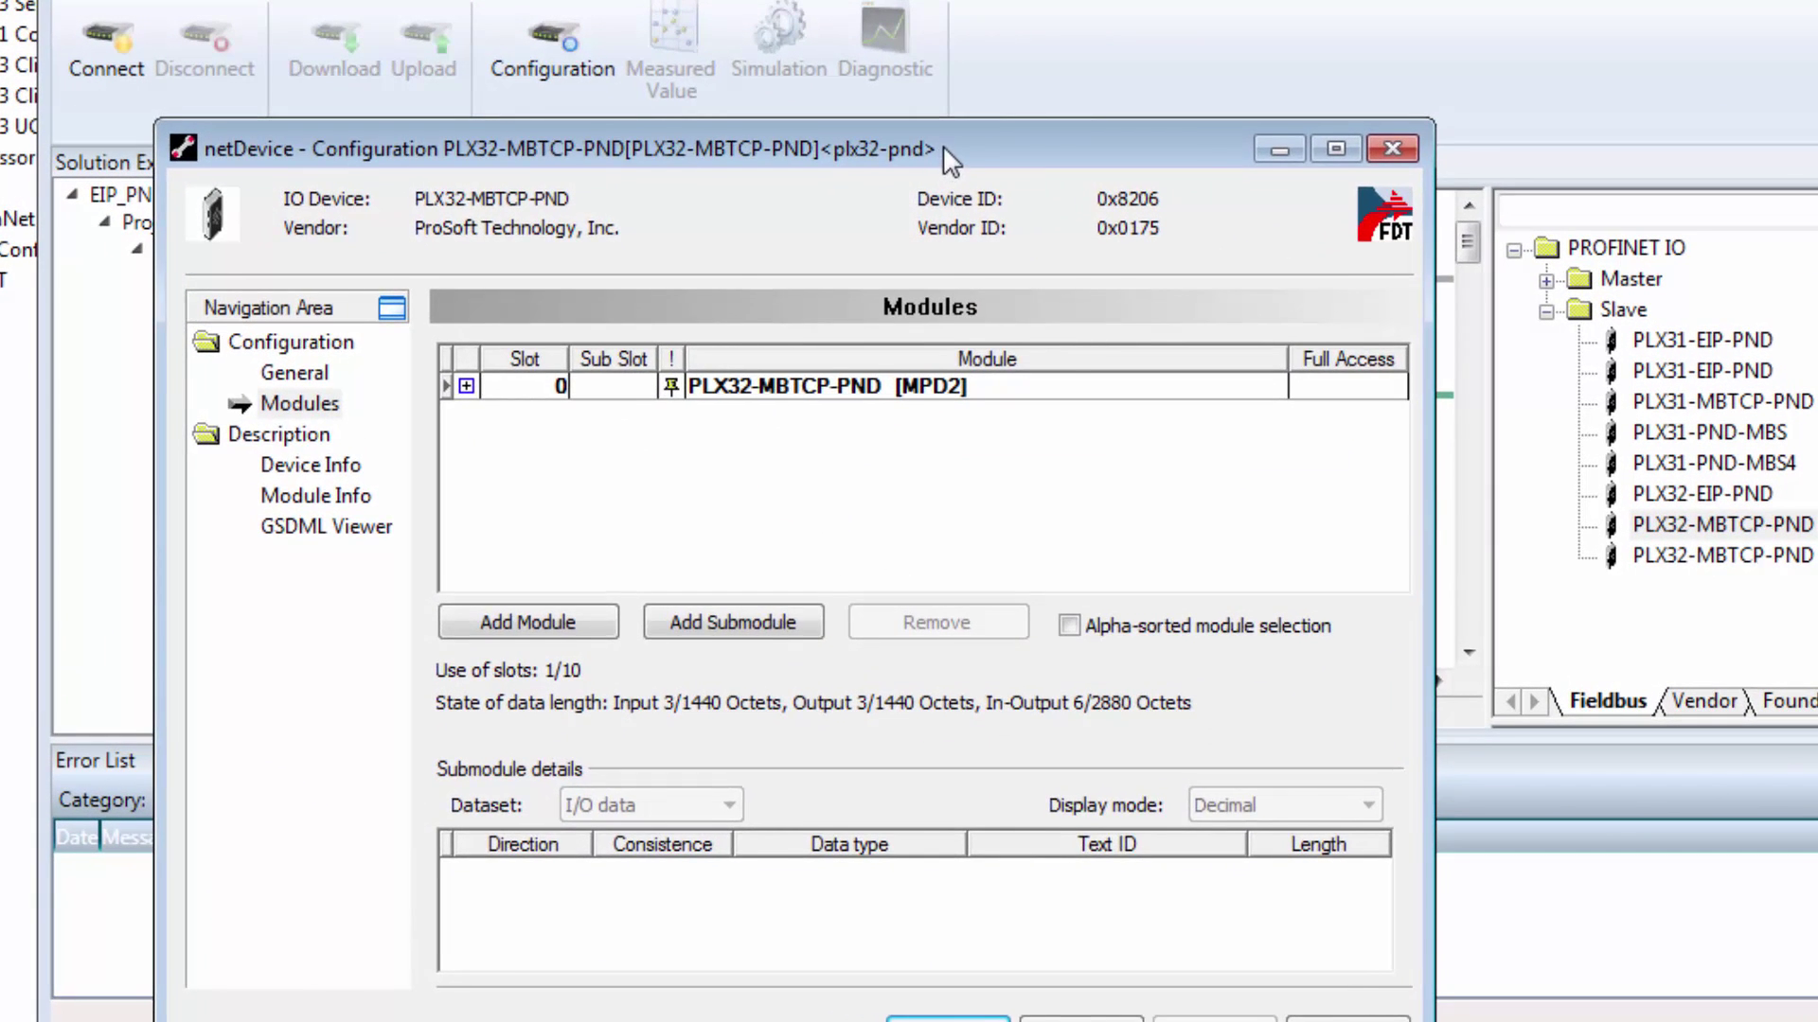
drag(944, 150, 1019, 88)
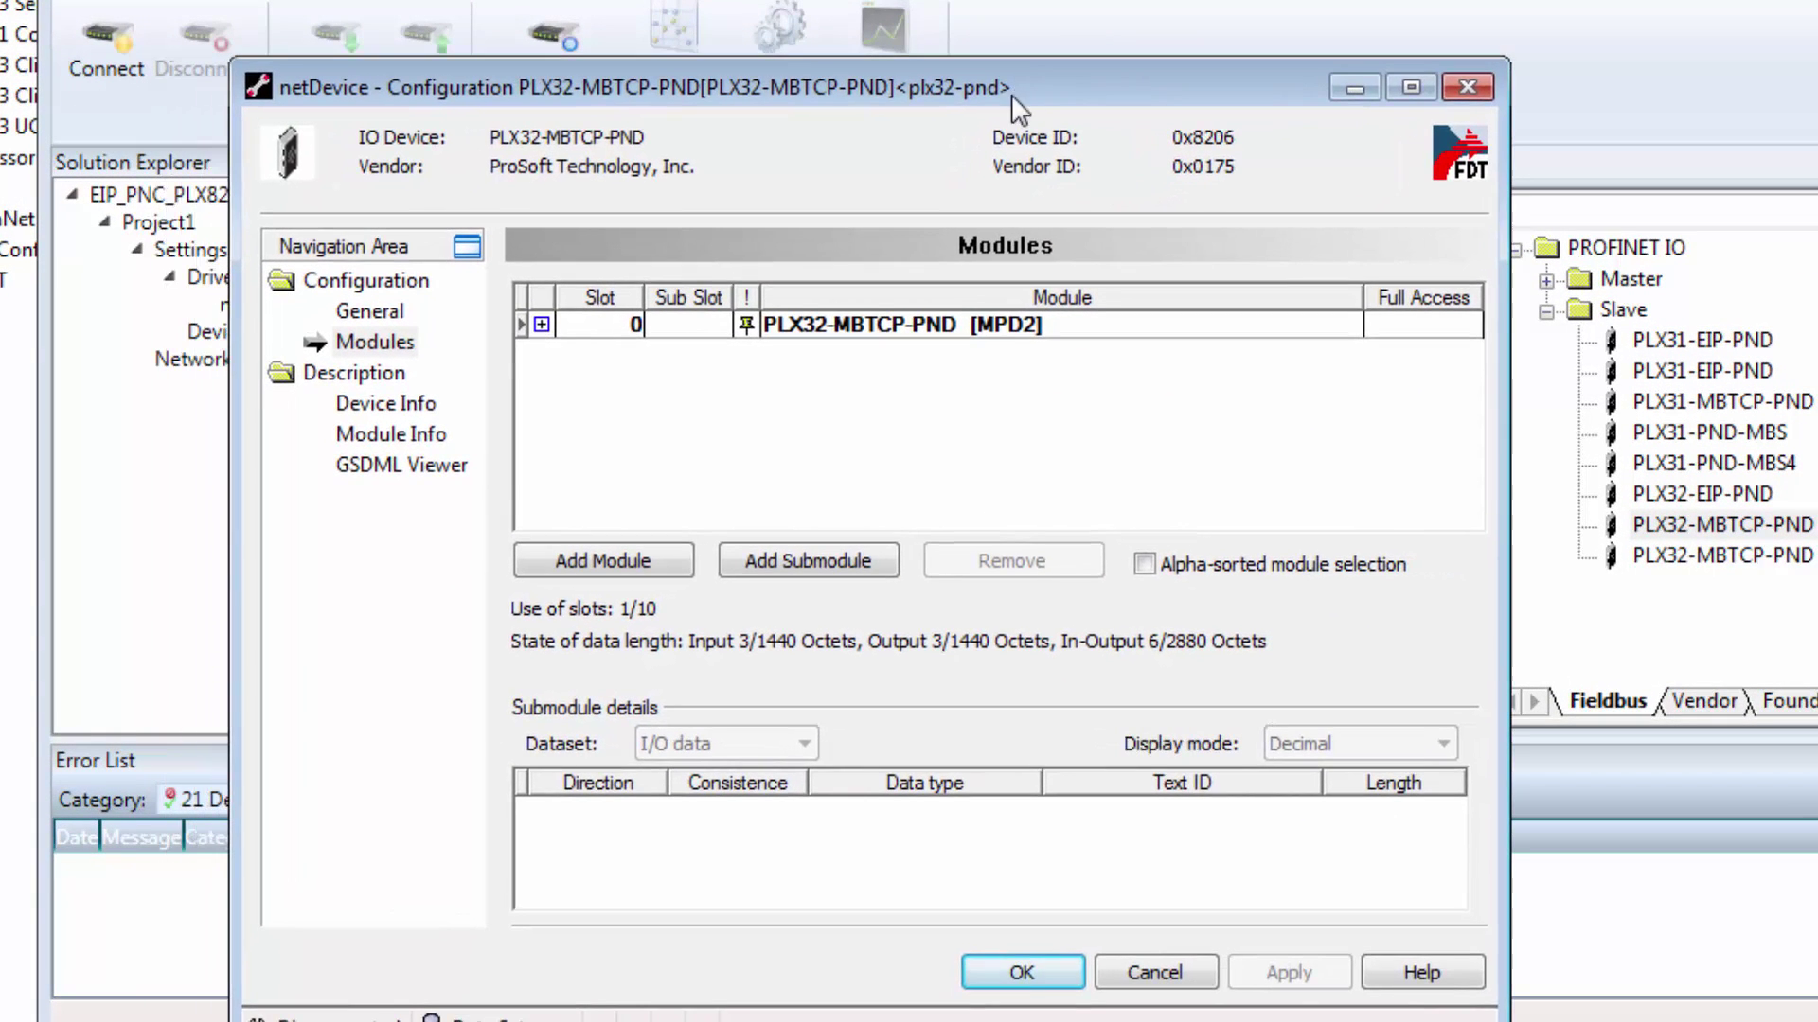
click(591, 565)
click(888, 358)
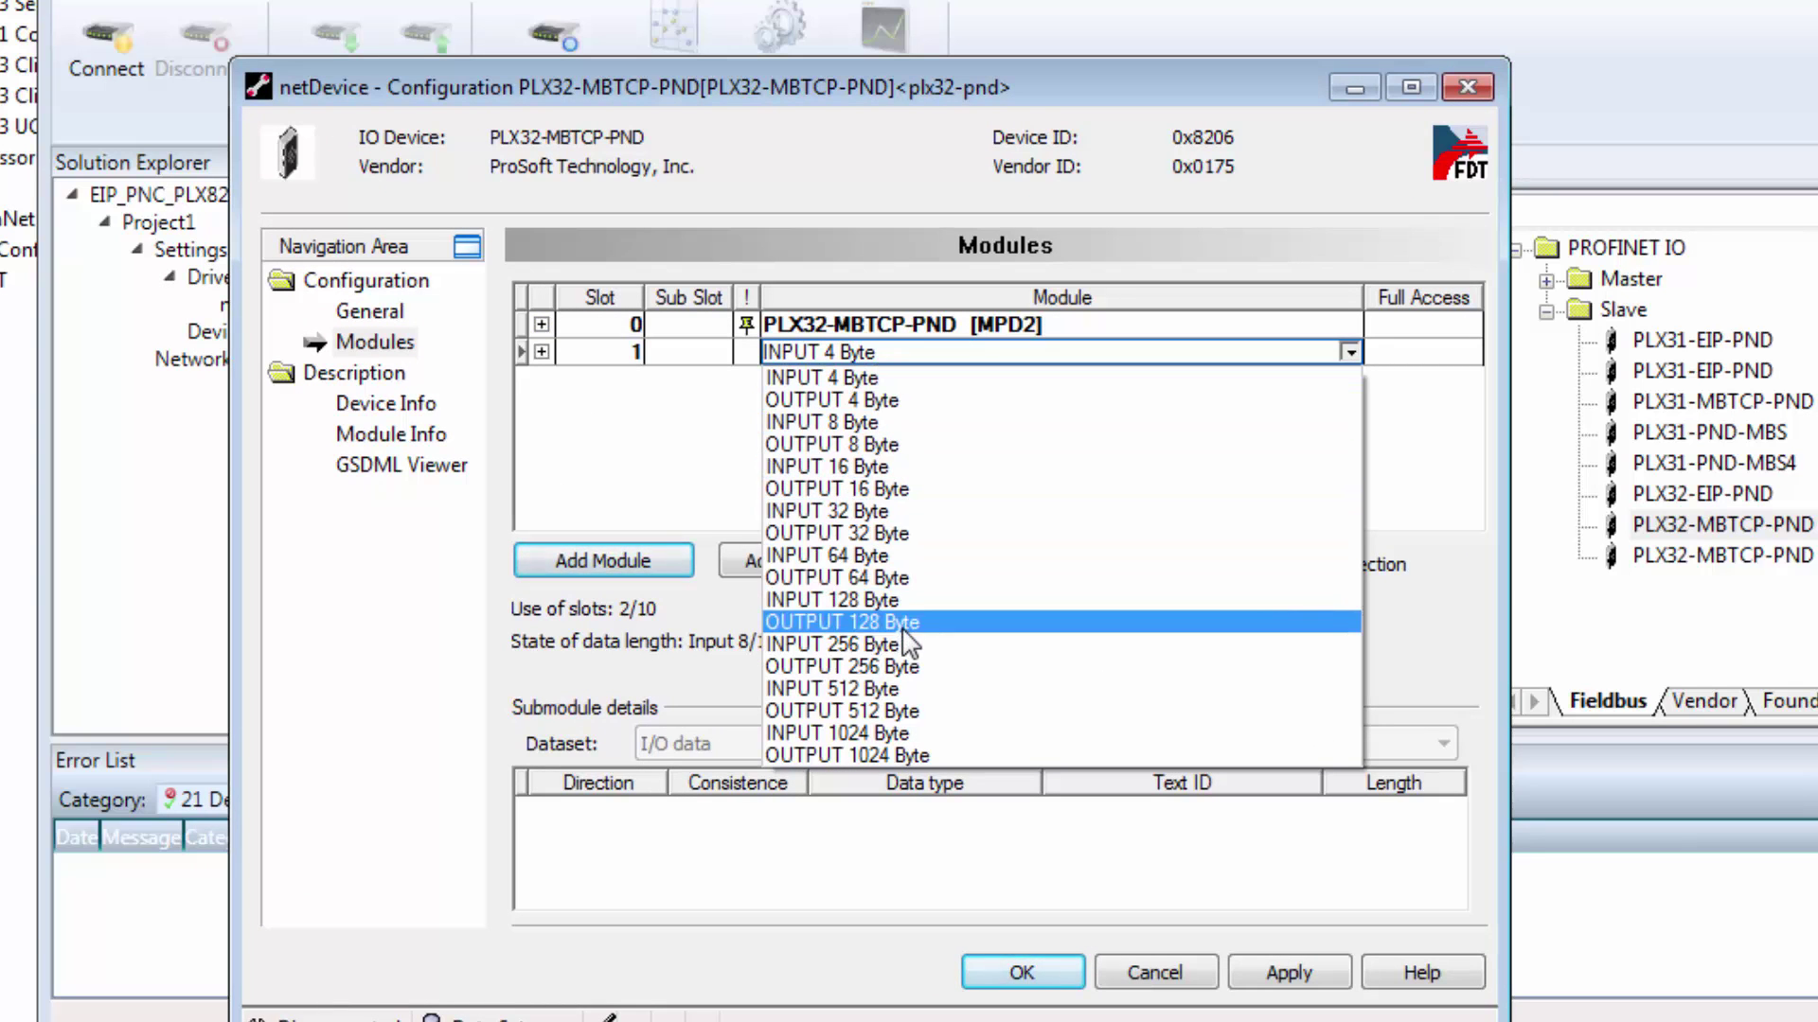
click(898, 648)
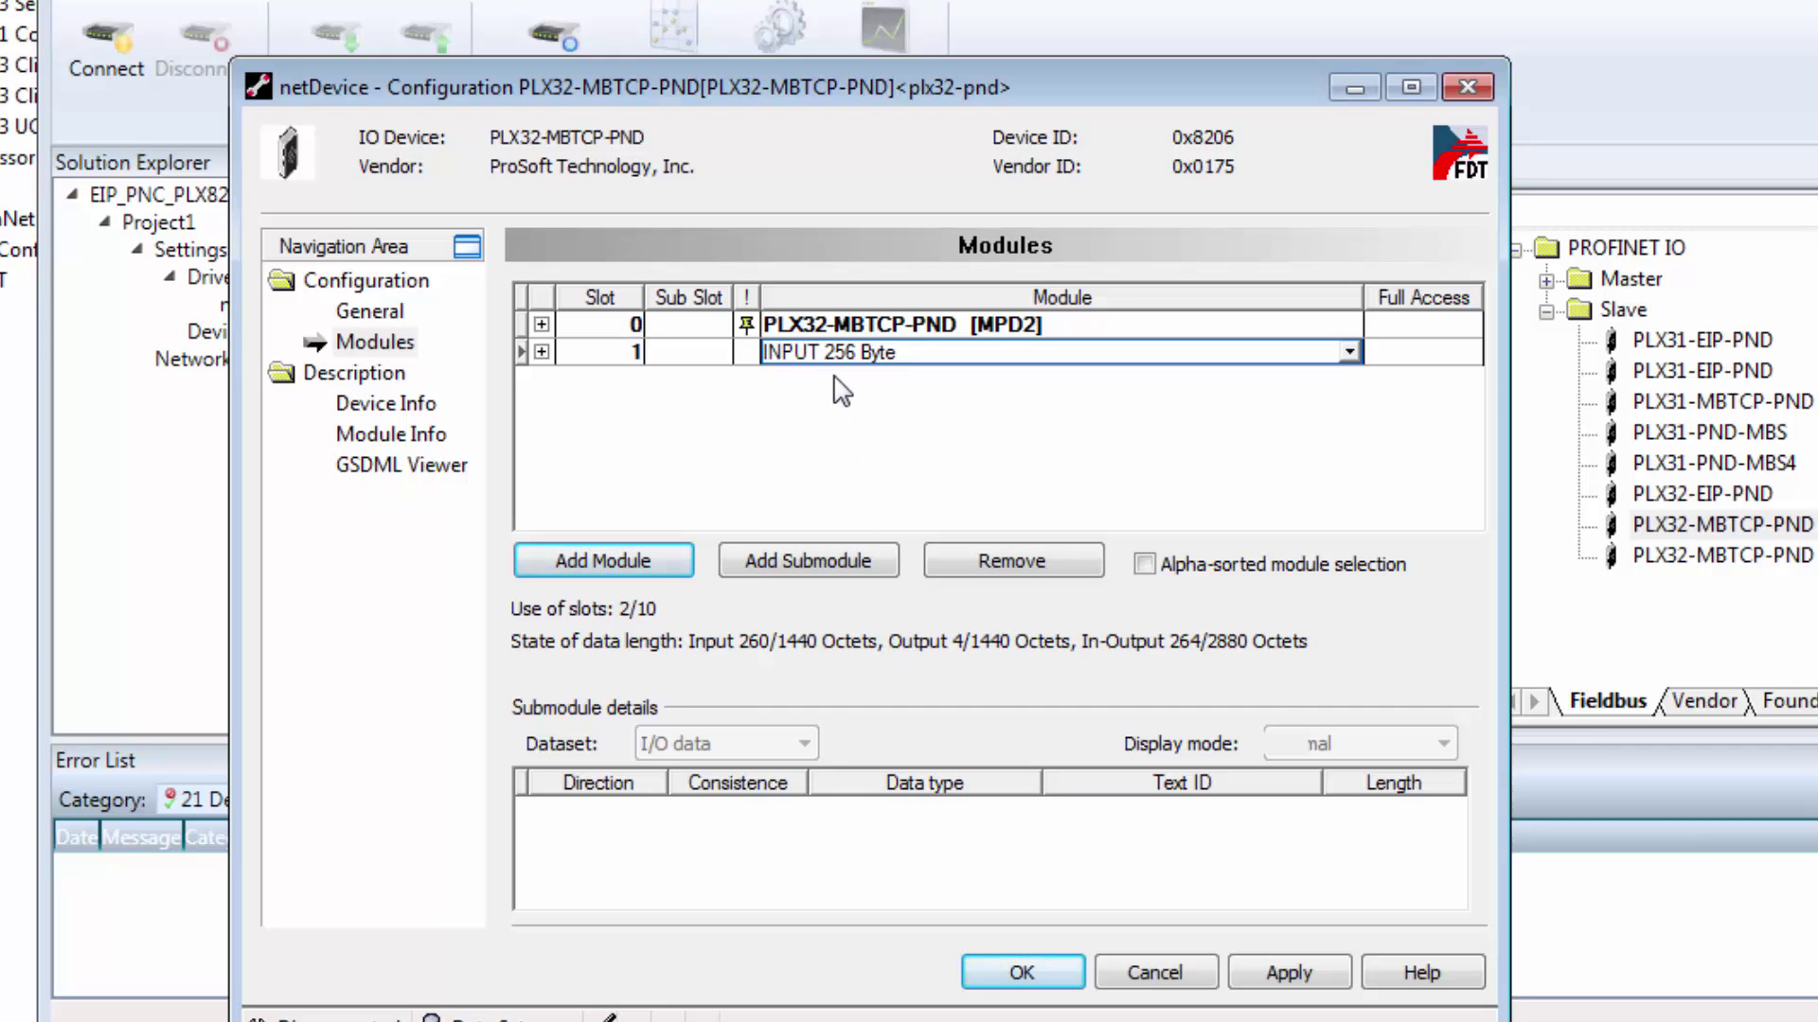
click(778, 568)
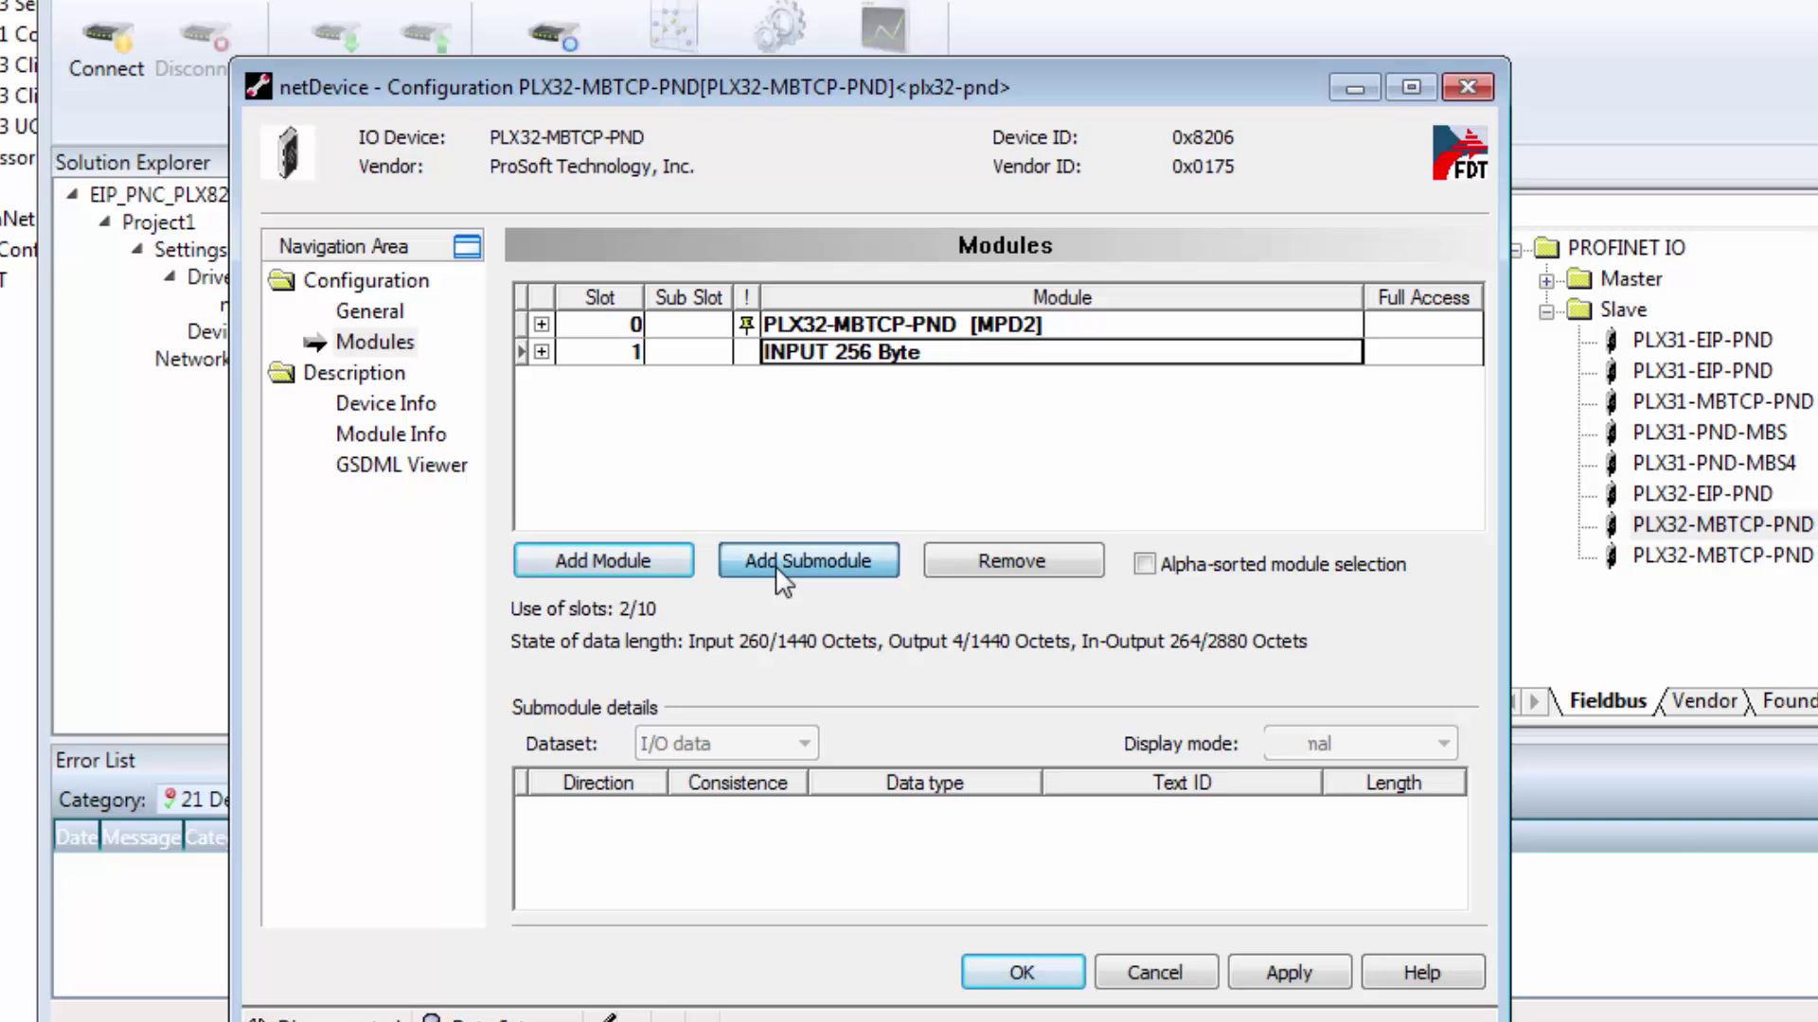
Step: Add an OUTPUT 256 Byte module in slot 2 and apply the module layout
click(625, 568)
click(812, 380)
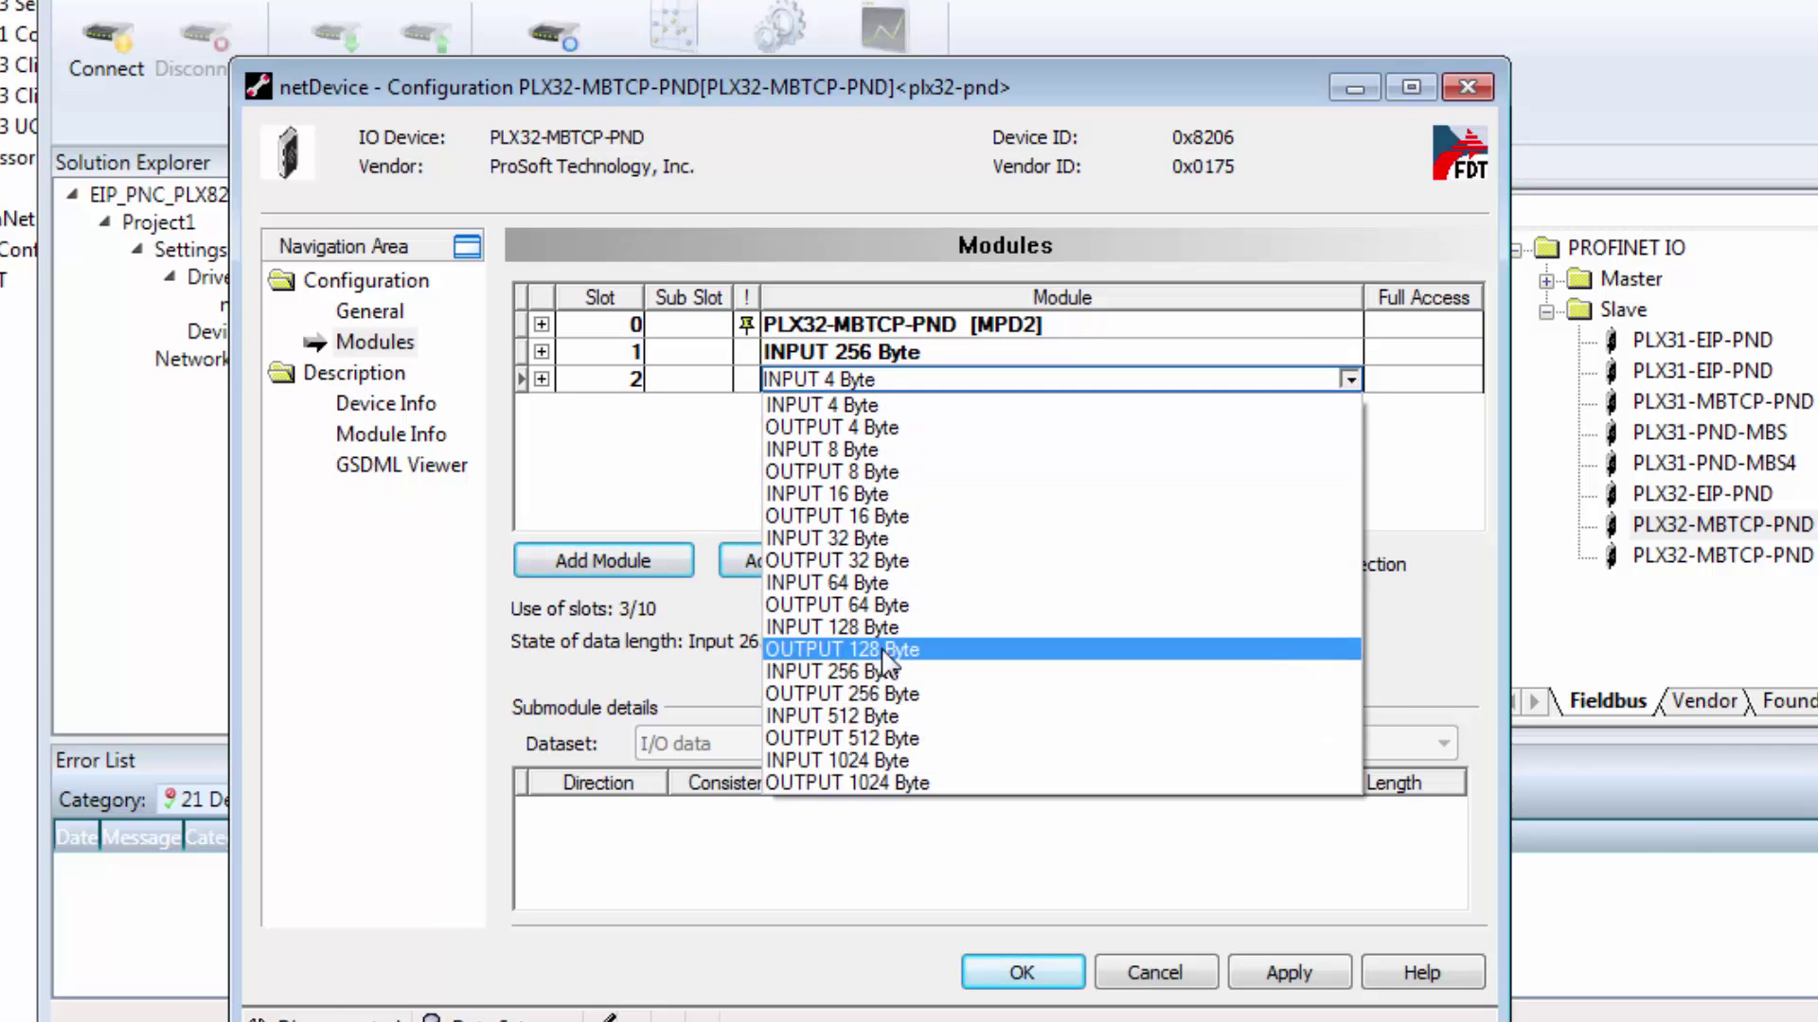
click(882, 701)
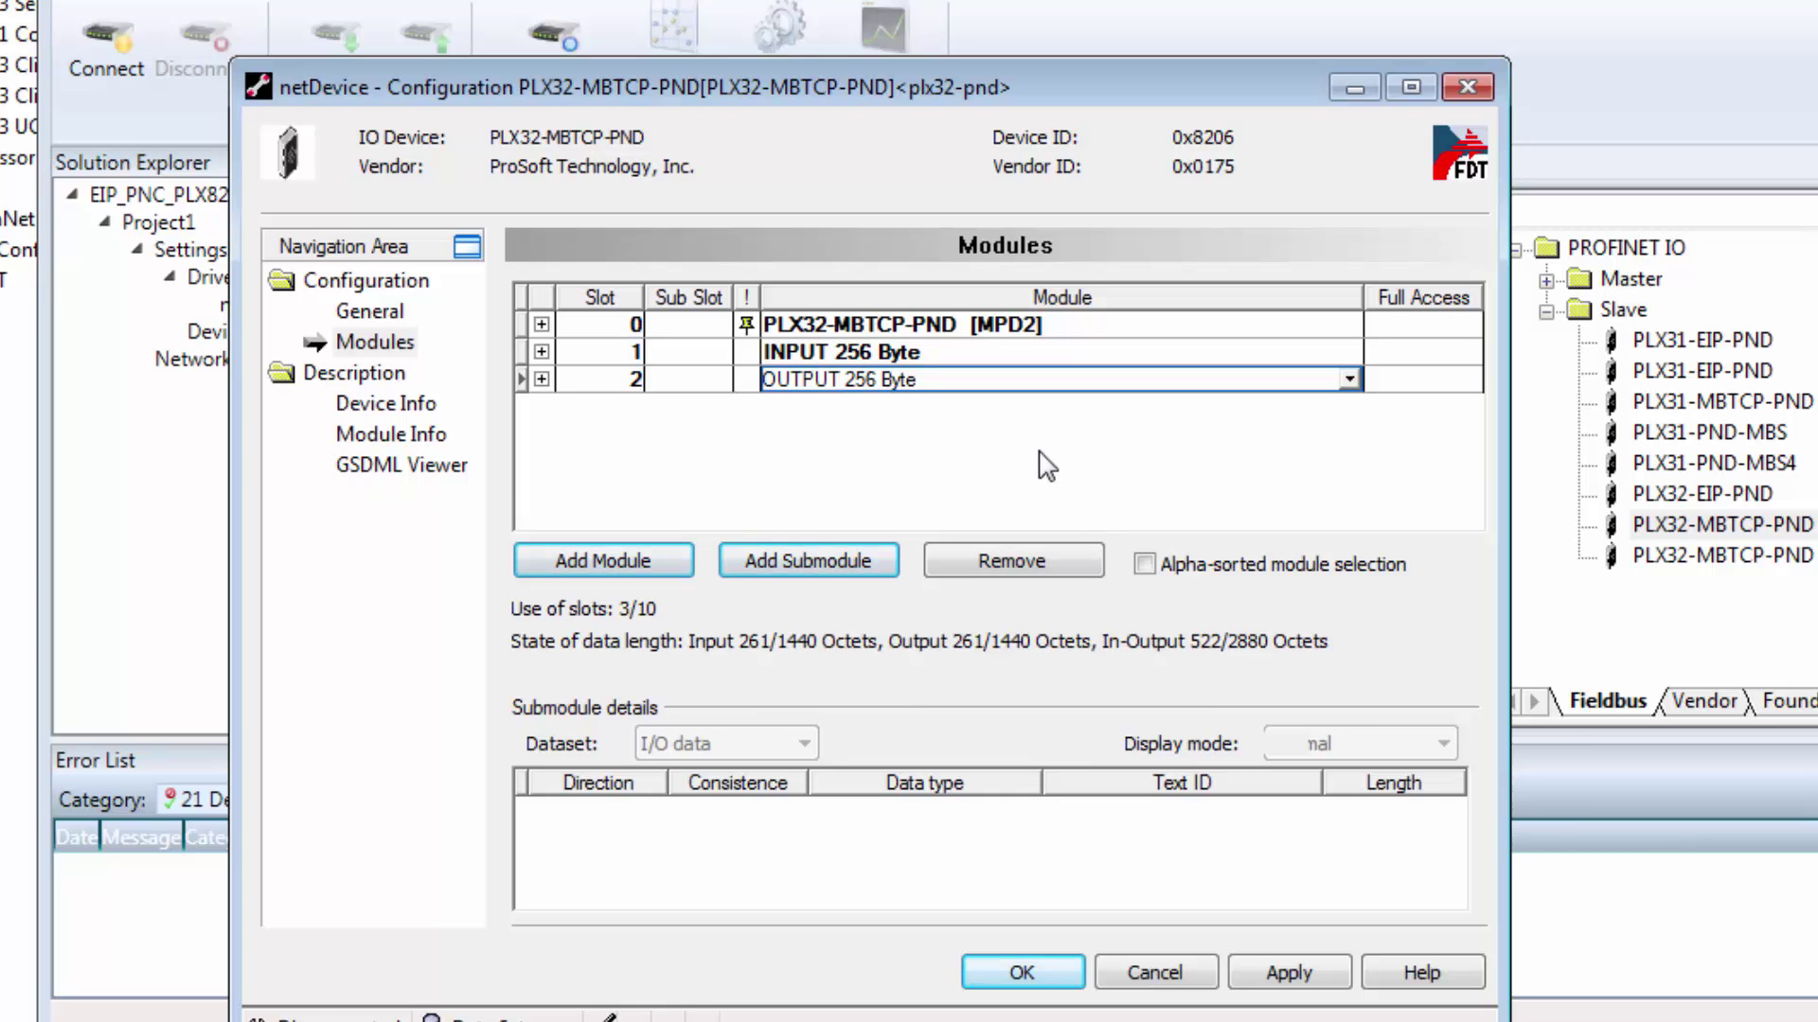
click(1287, 972)
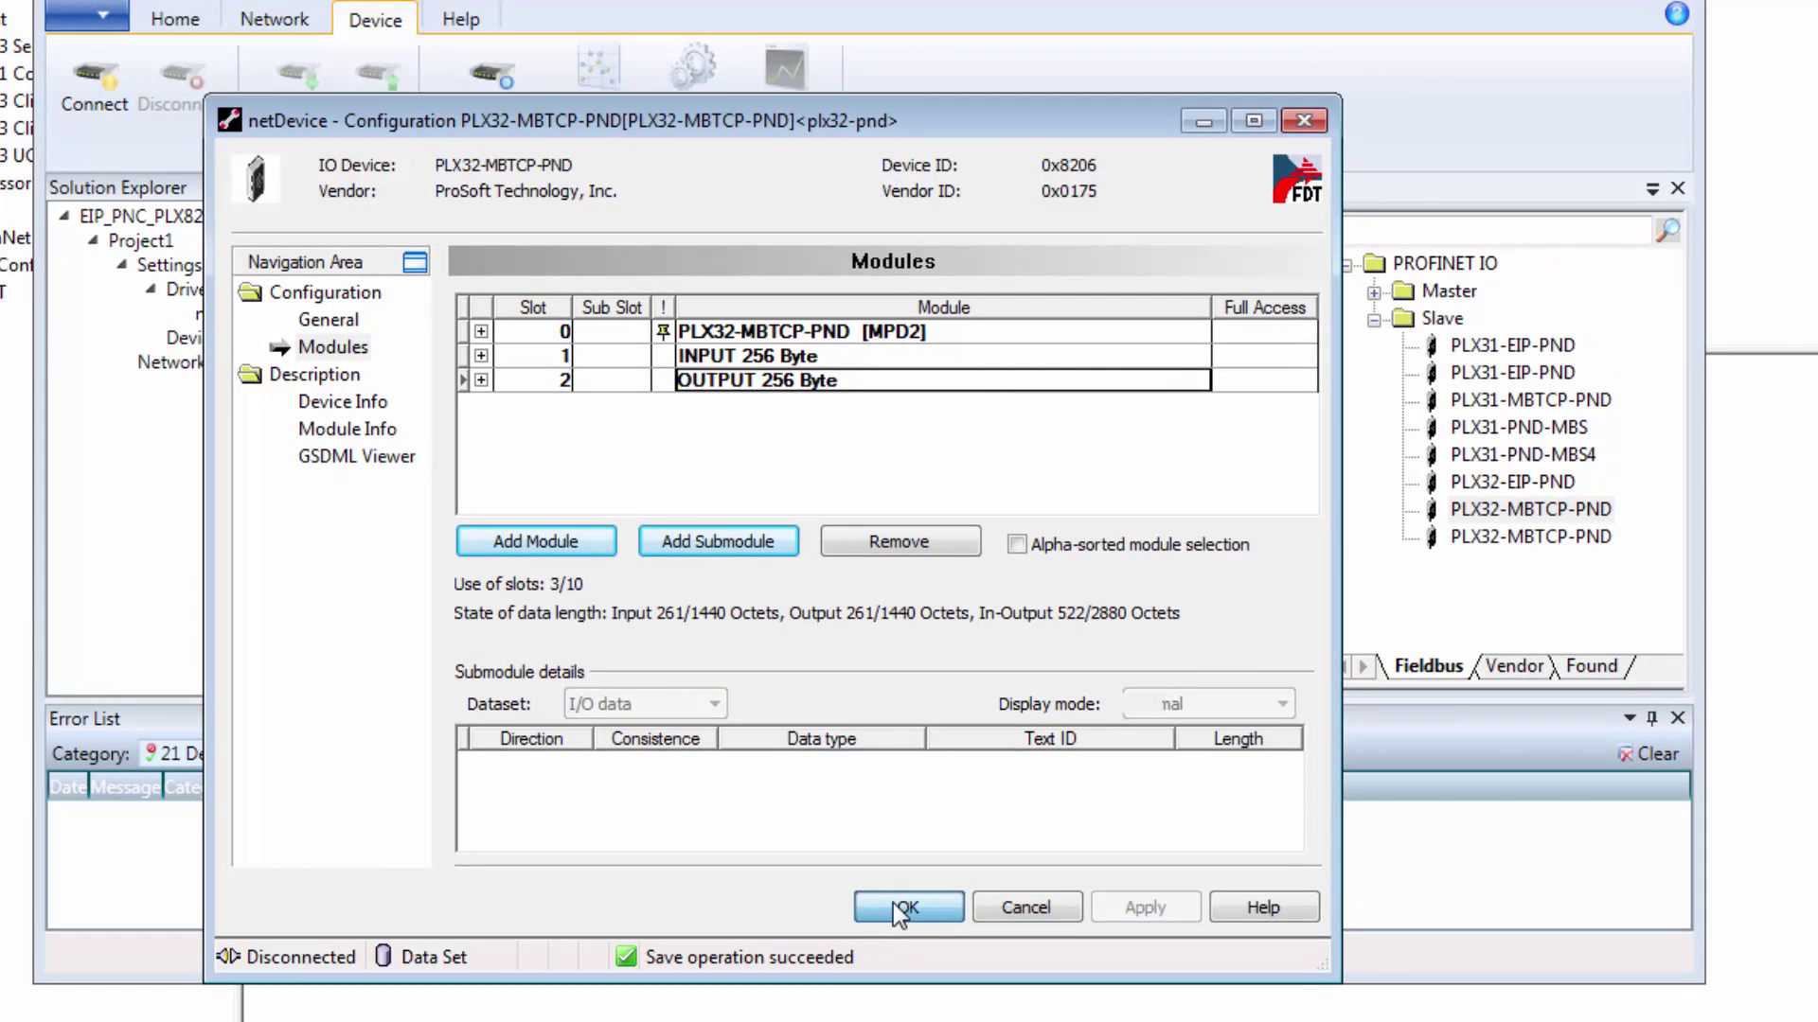
click(966, 954)
Step: Review the controller's Address Table, Device Table and the slave's entry in IP Address Table
double_click(561, 405)
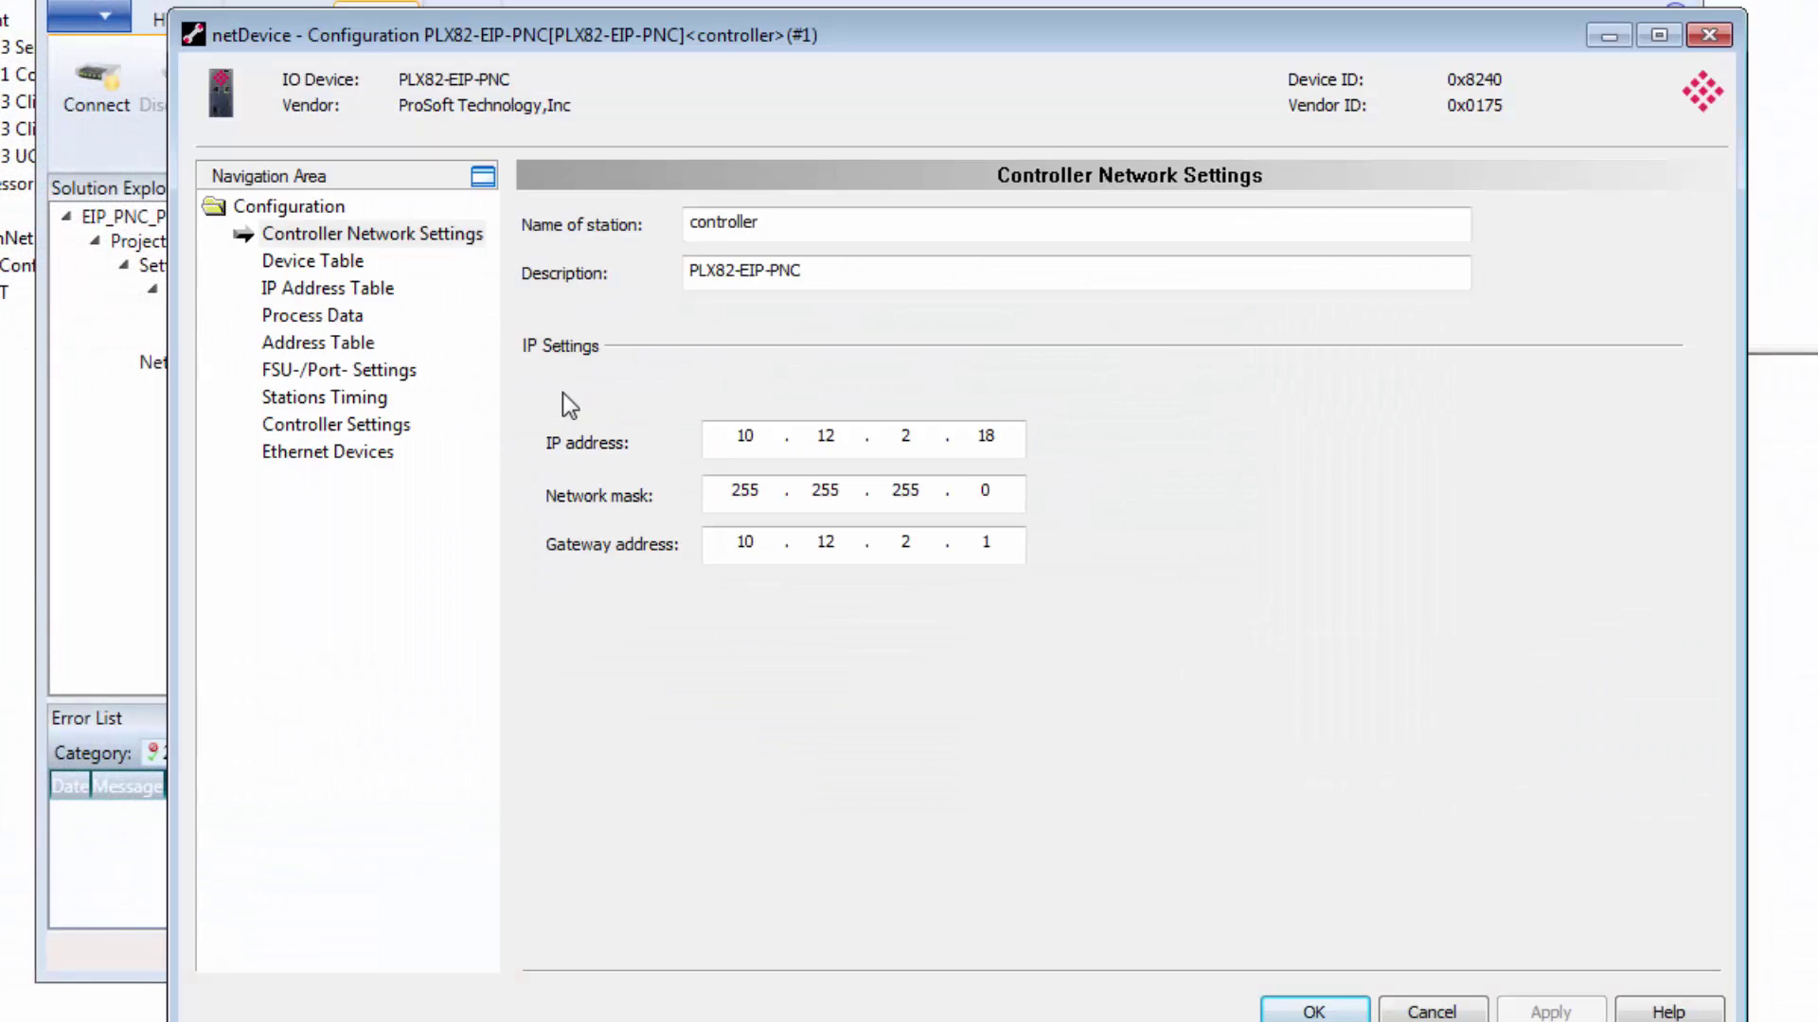
click(301, 345)
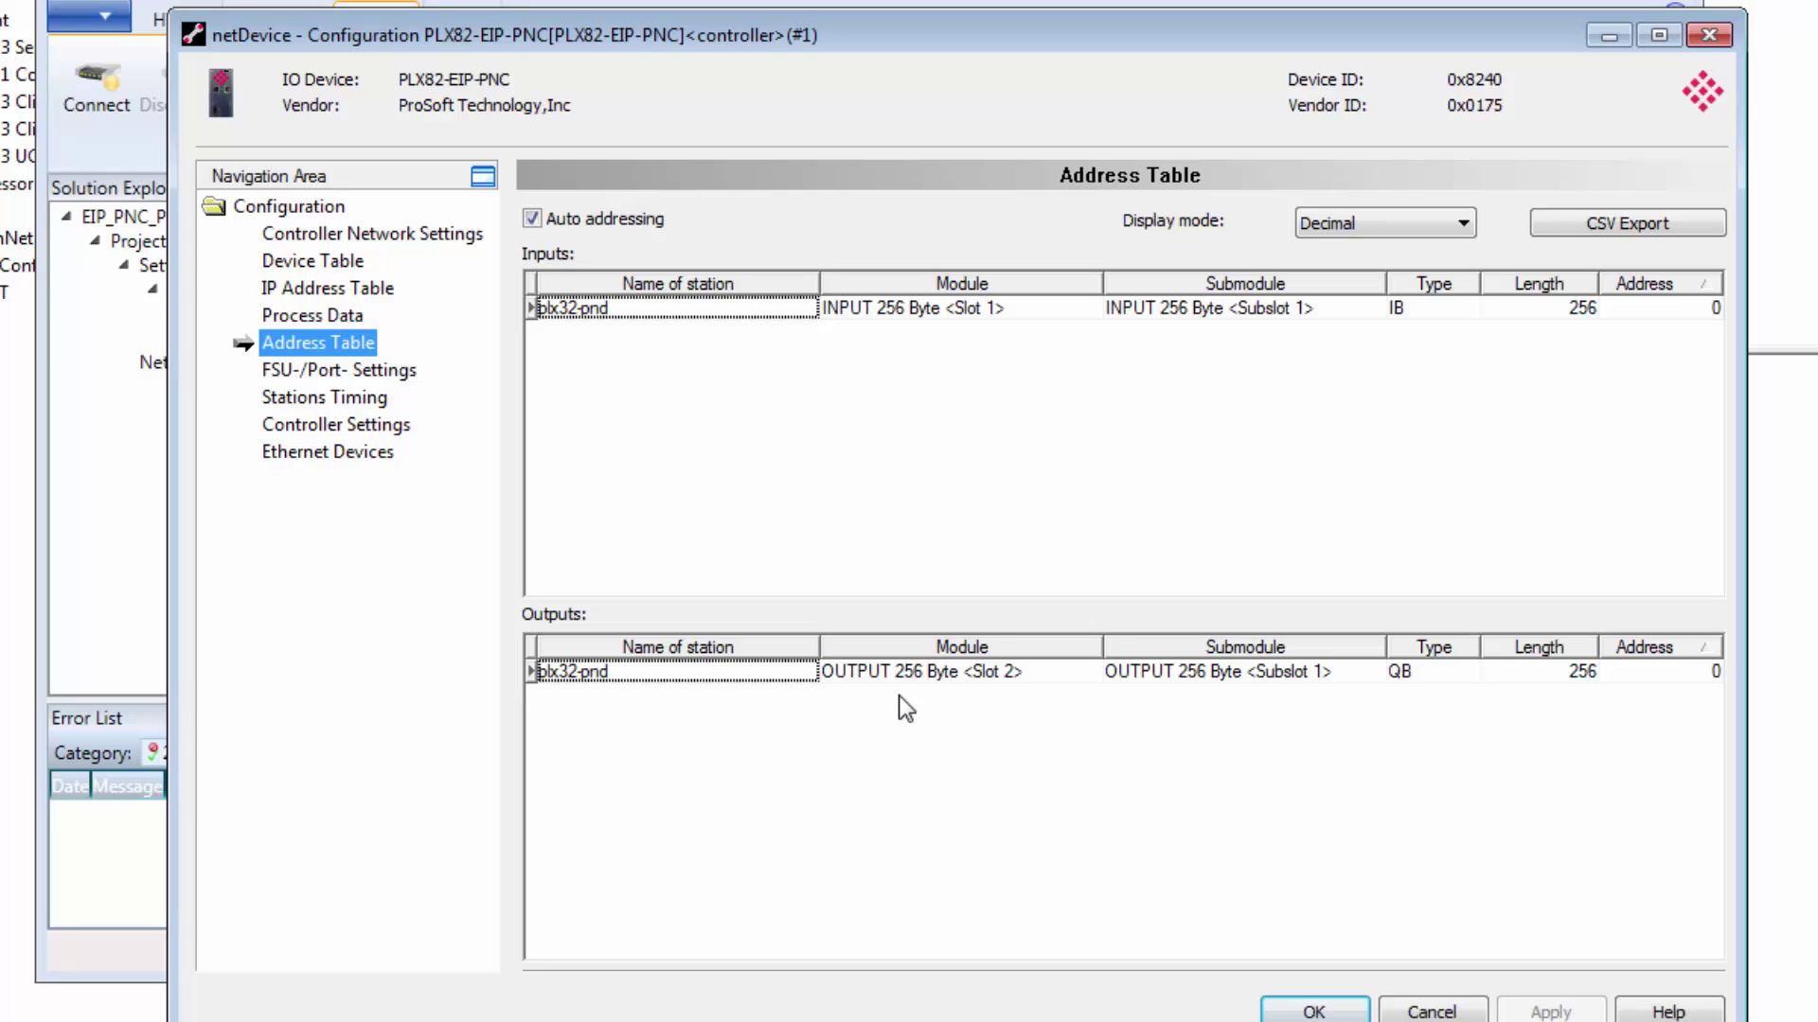
click(351, 269)
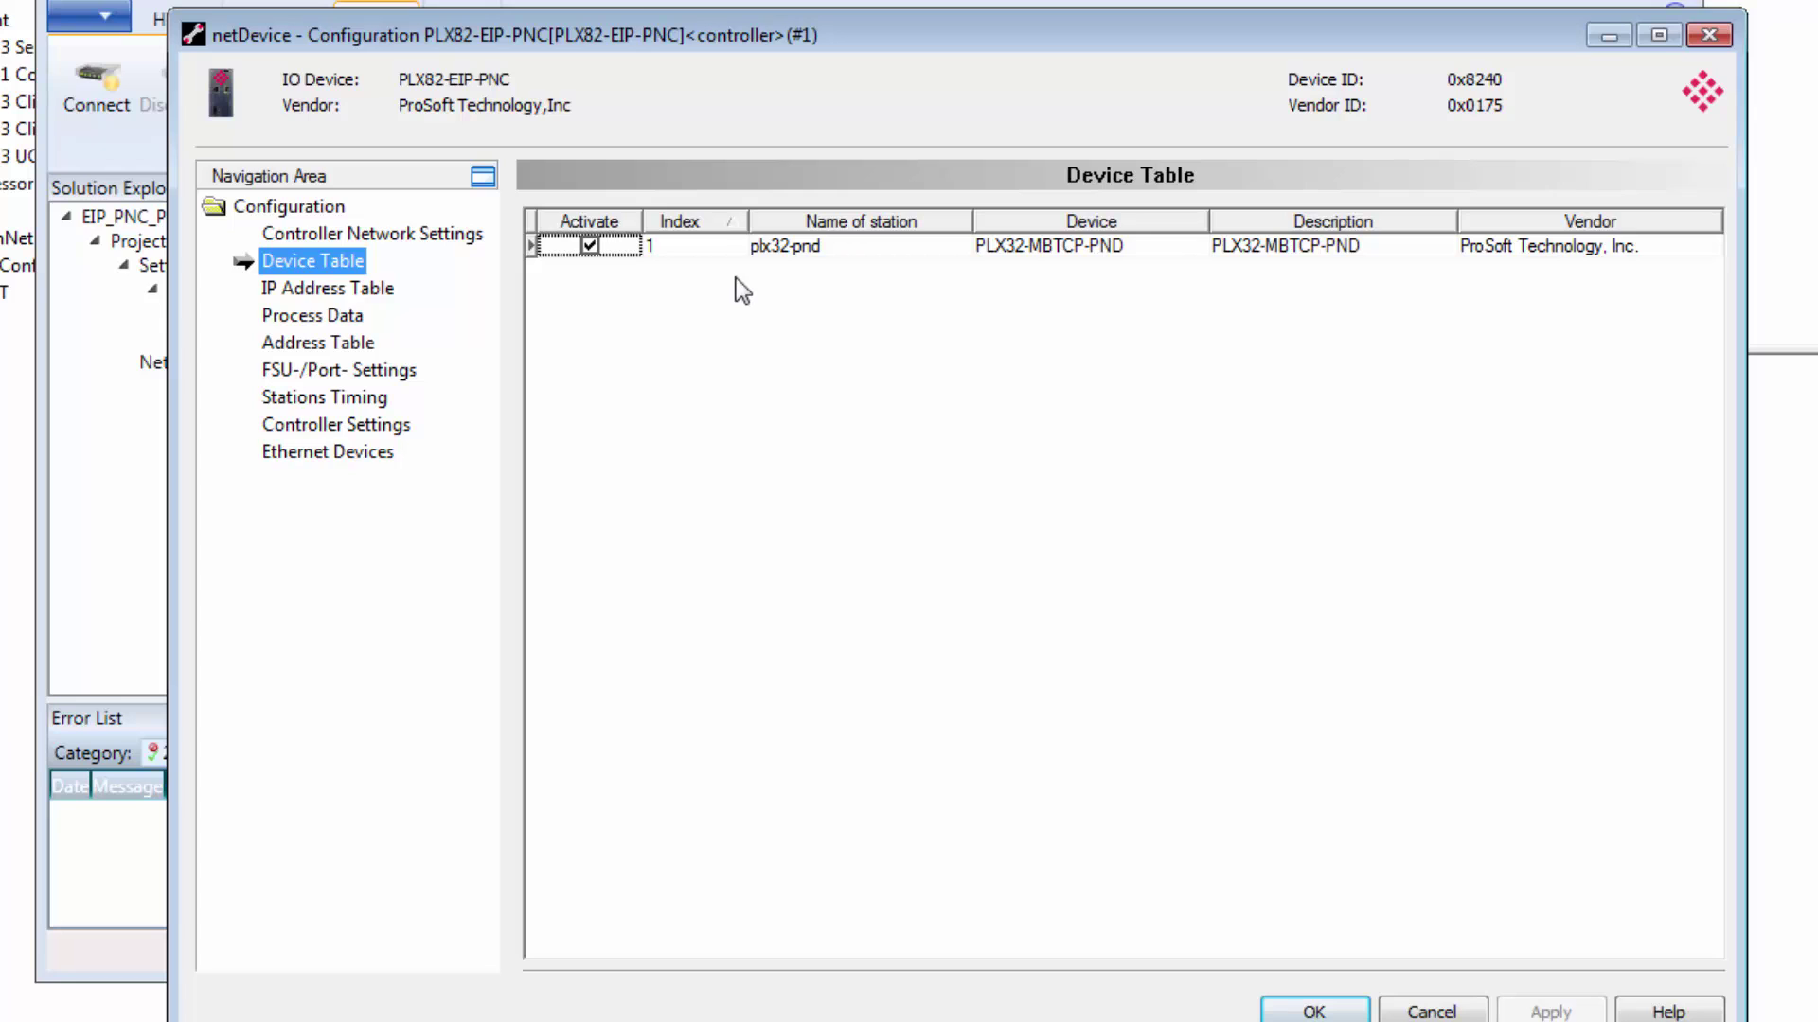
click(358, 290)
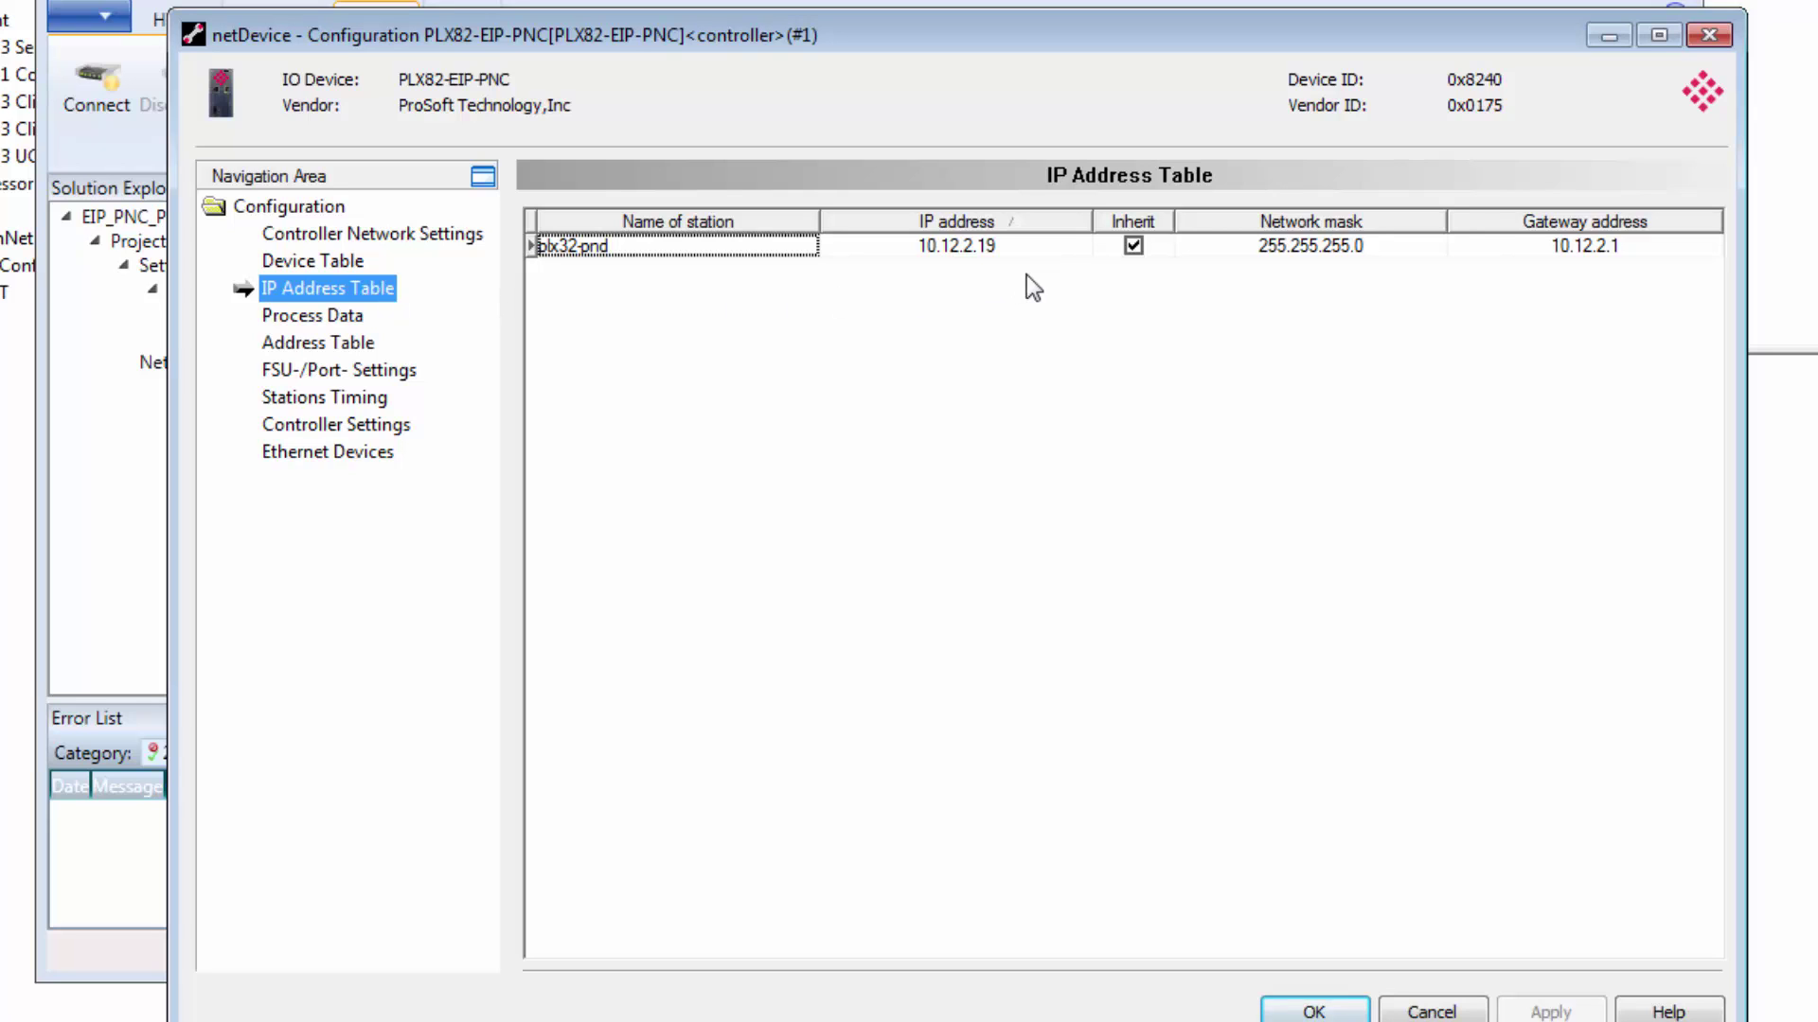
click(987, 244)
double_click(996, 242)
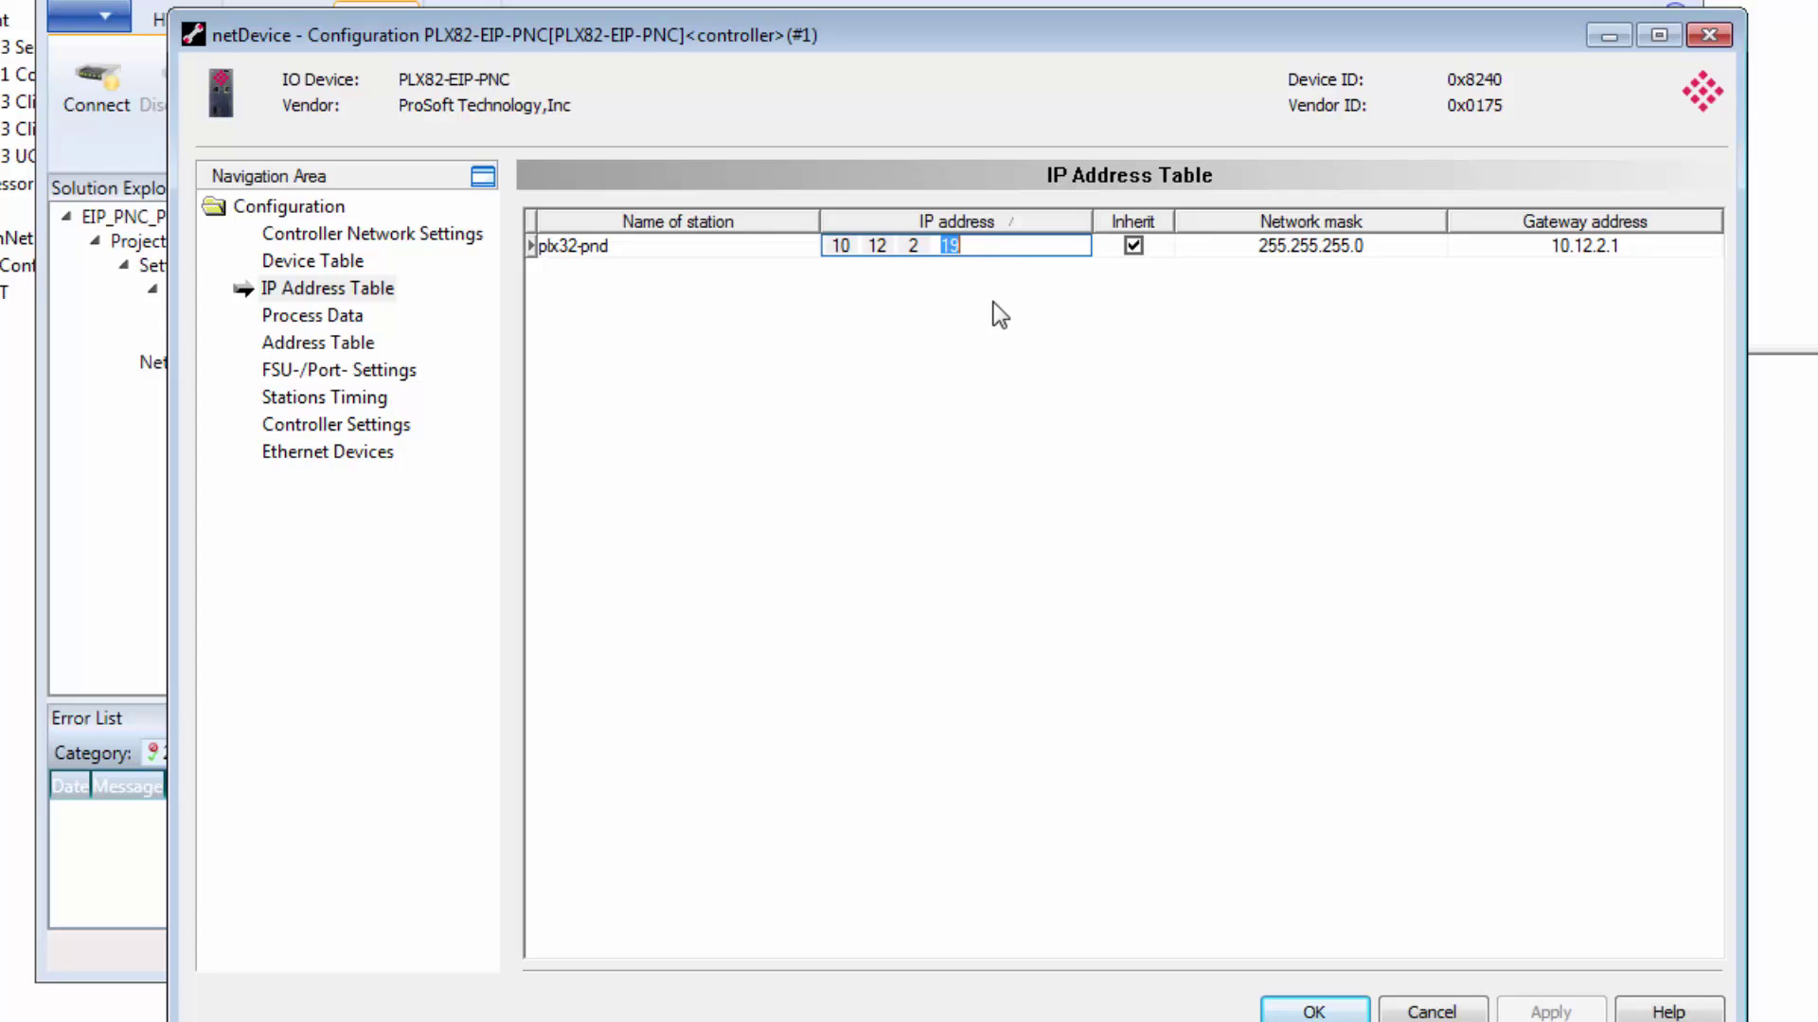
Step: Check the PLX32-MBTCP-PND process data, then go to the Ethernet Devices page
click(338, 320)
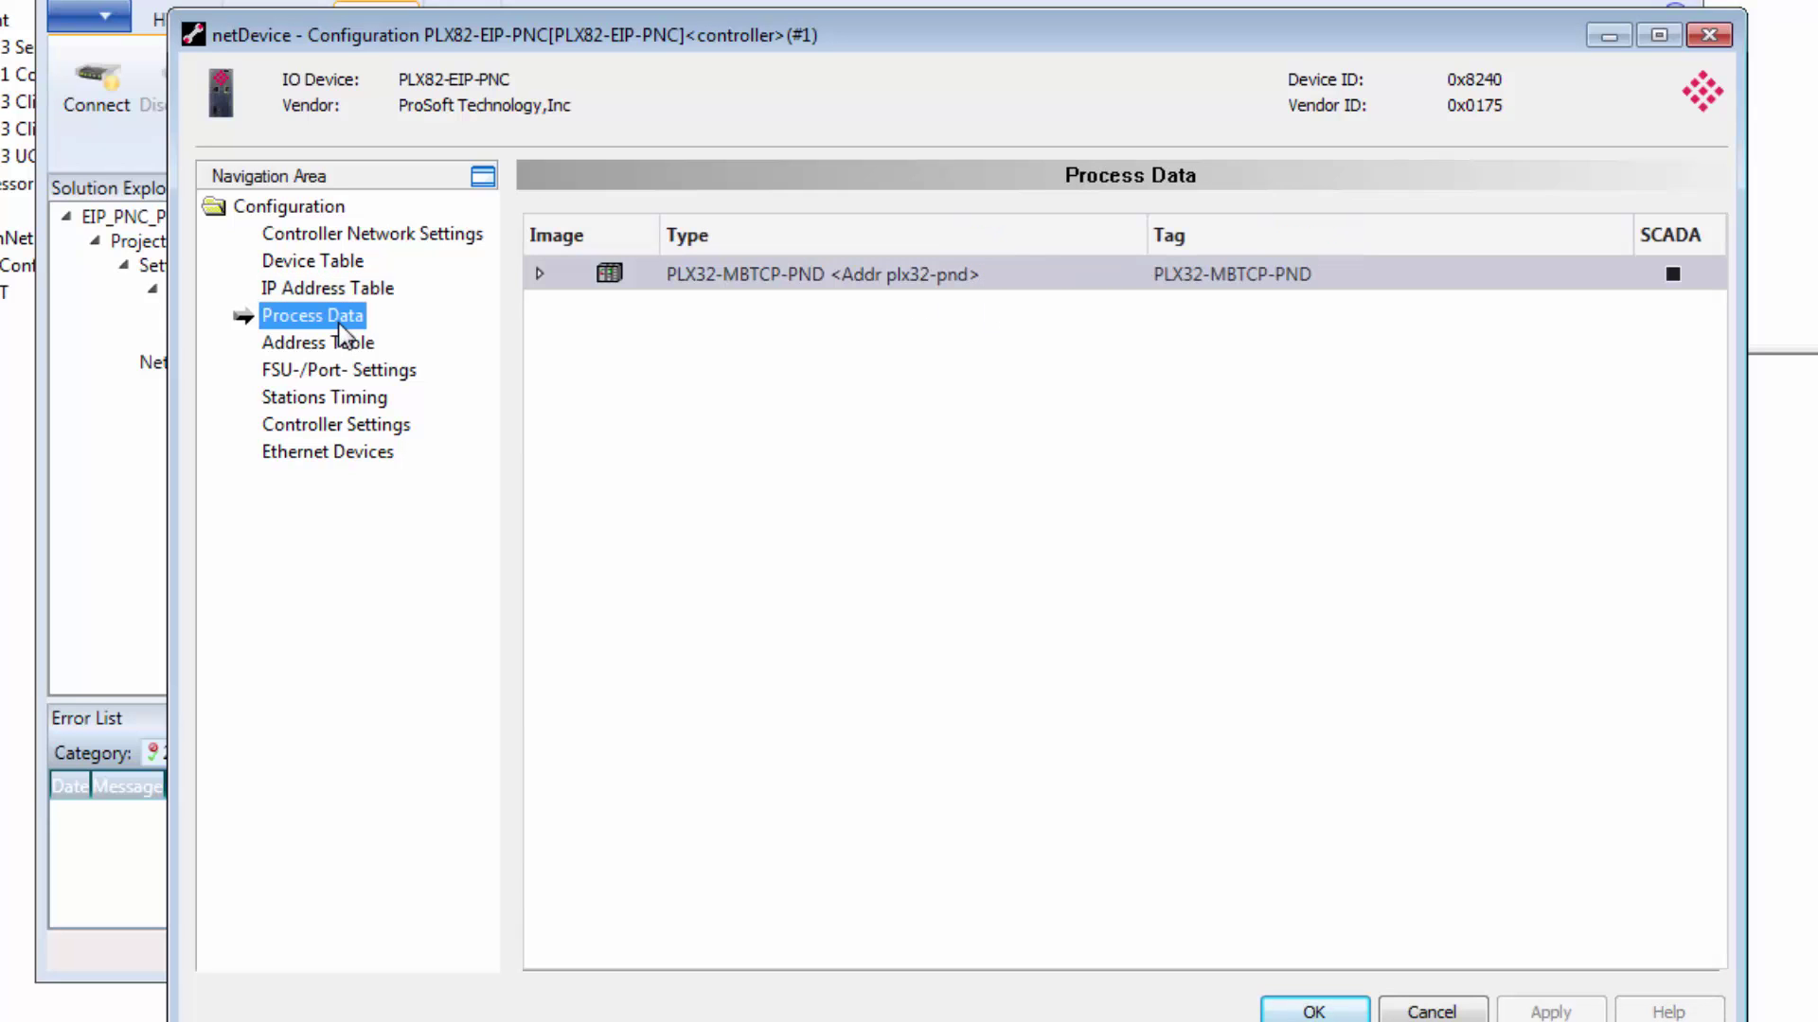
click(542, 275)
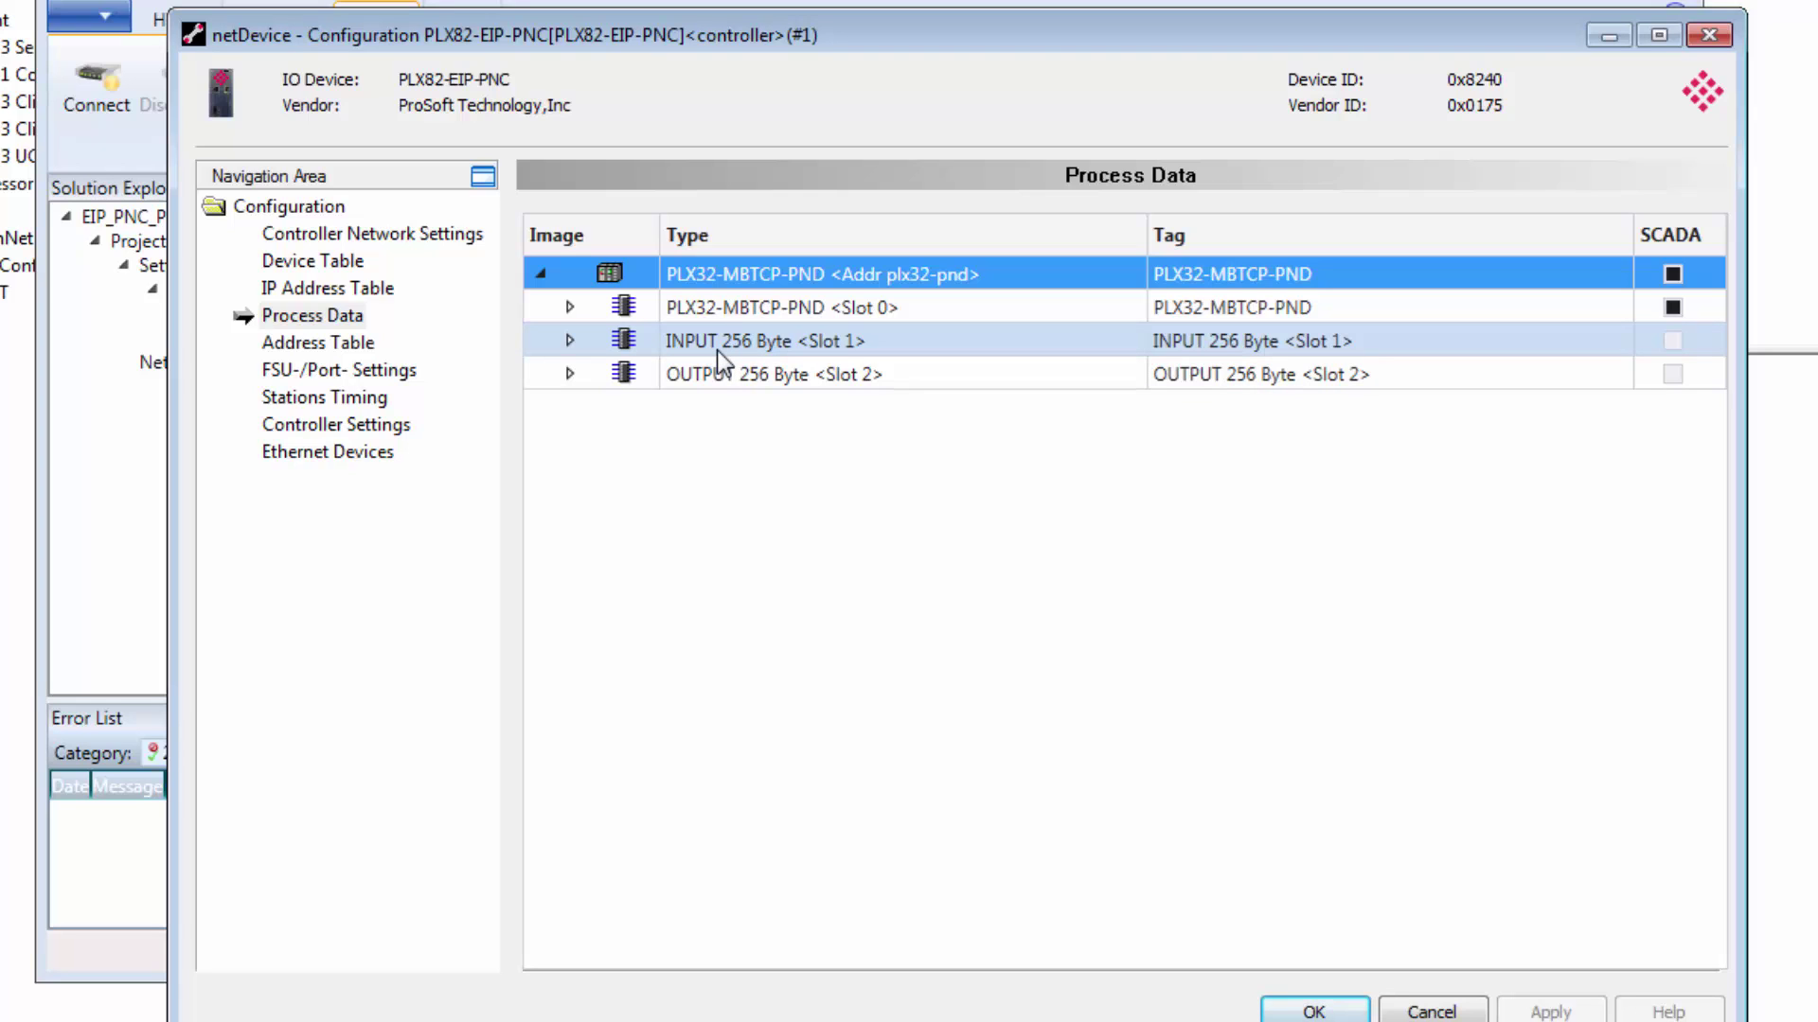
click(332, 453)
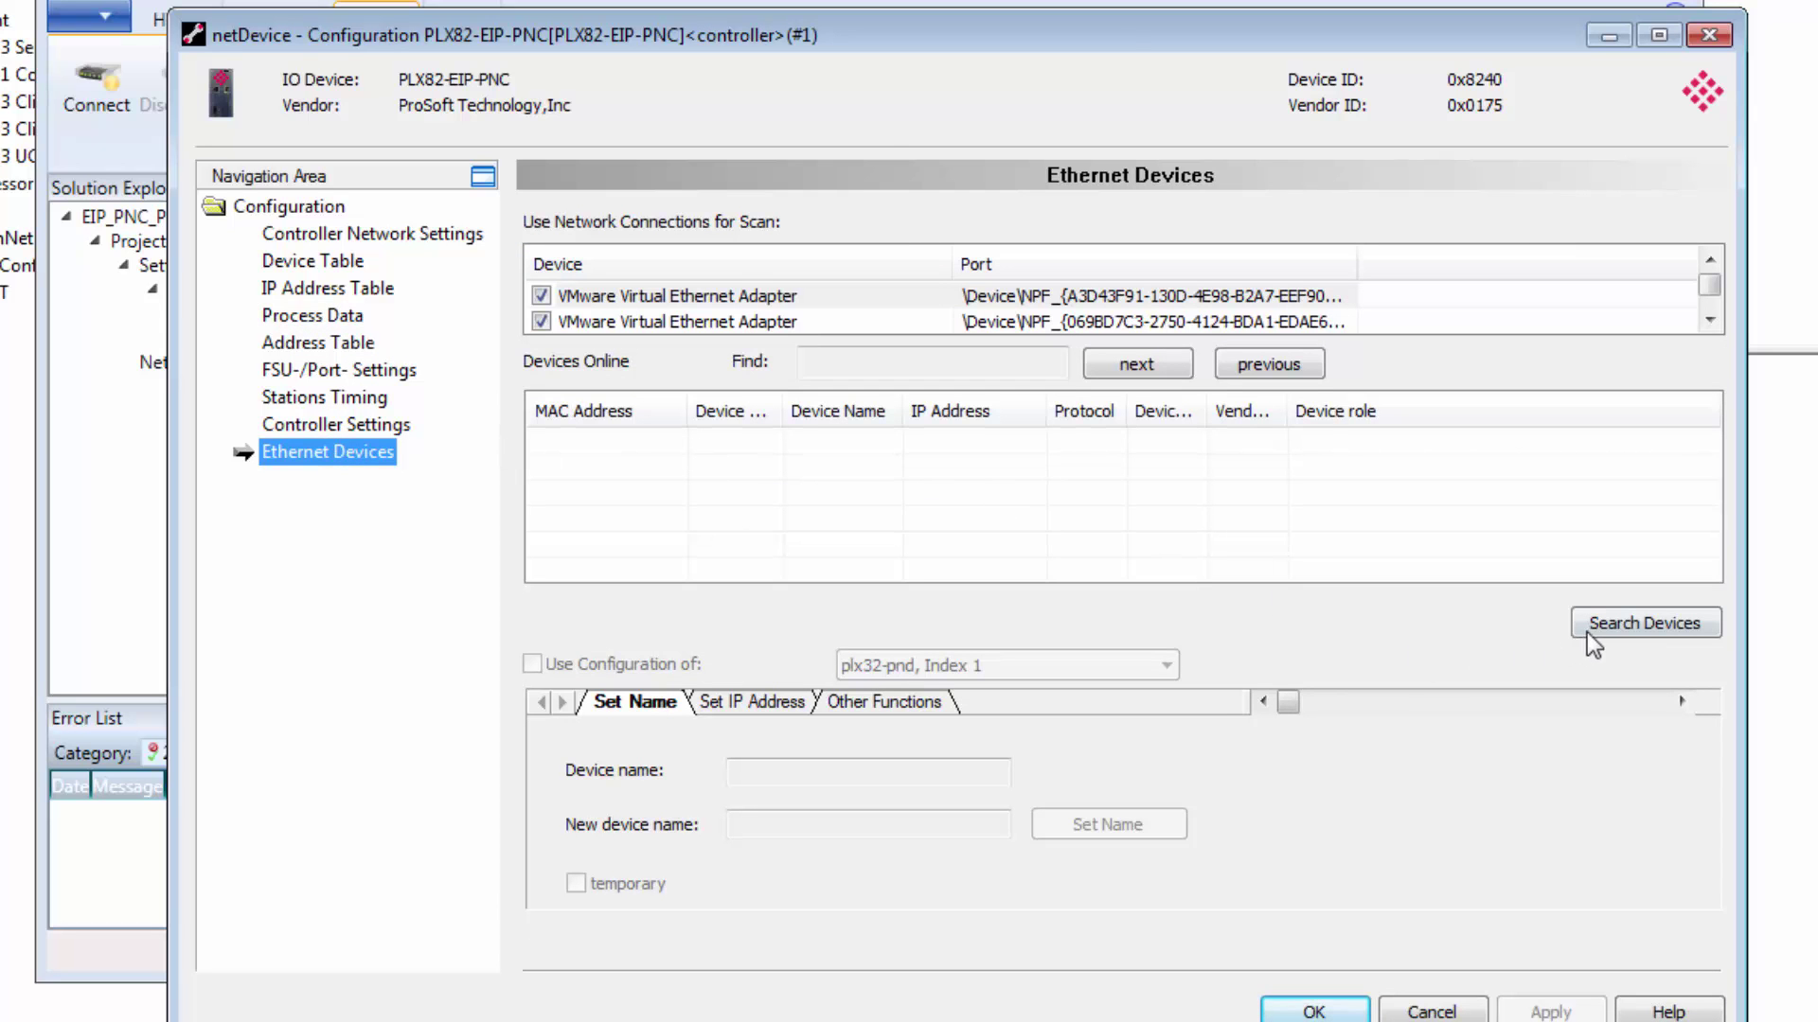
Step: Search for PROFINET devices and check the Set Name and Set IP Address tabs
click(1624, 621)
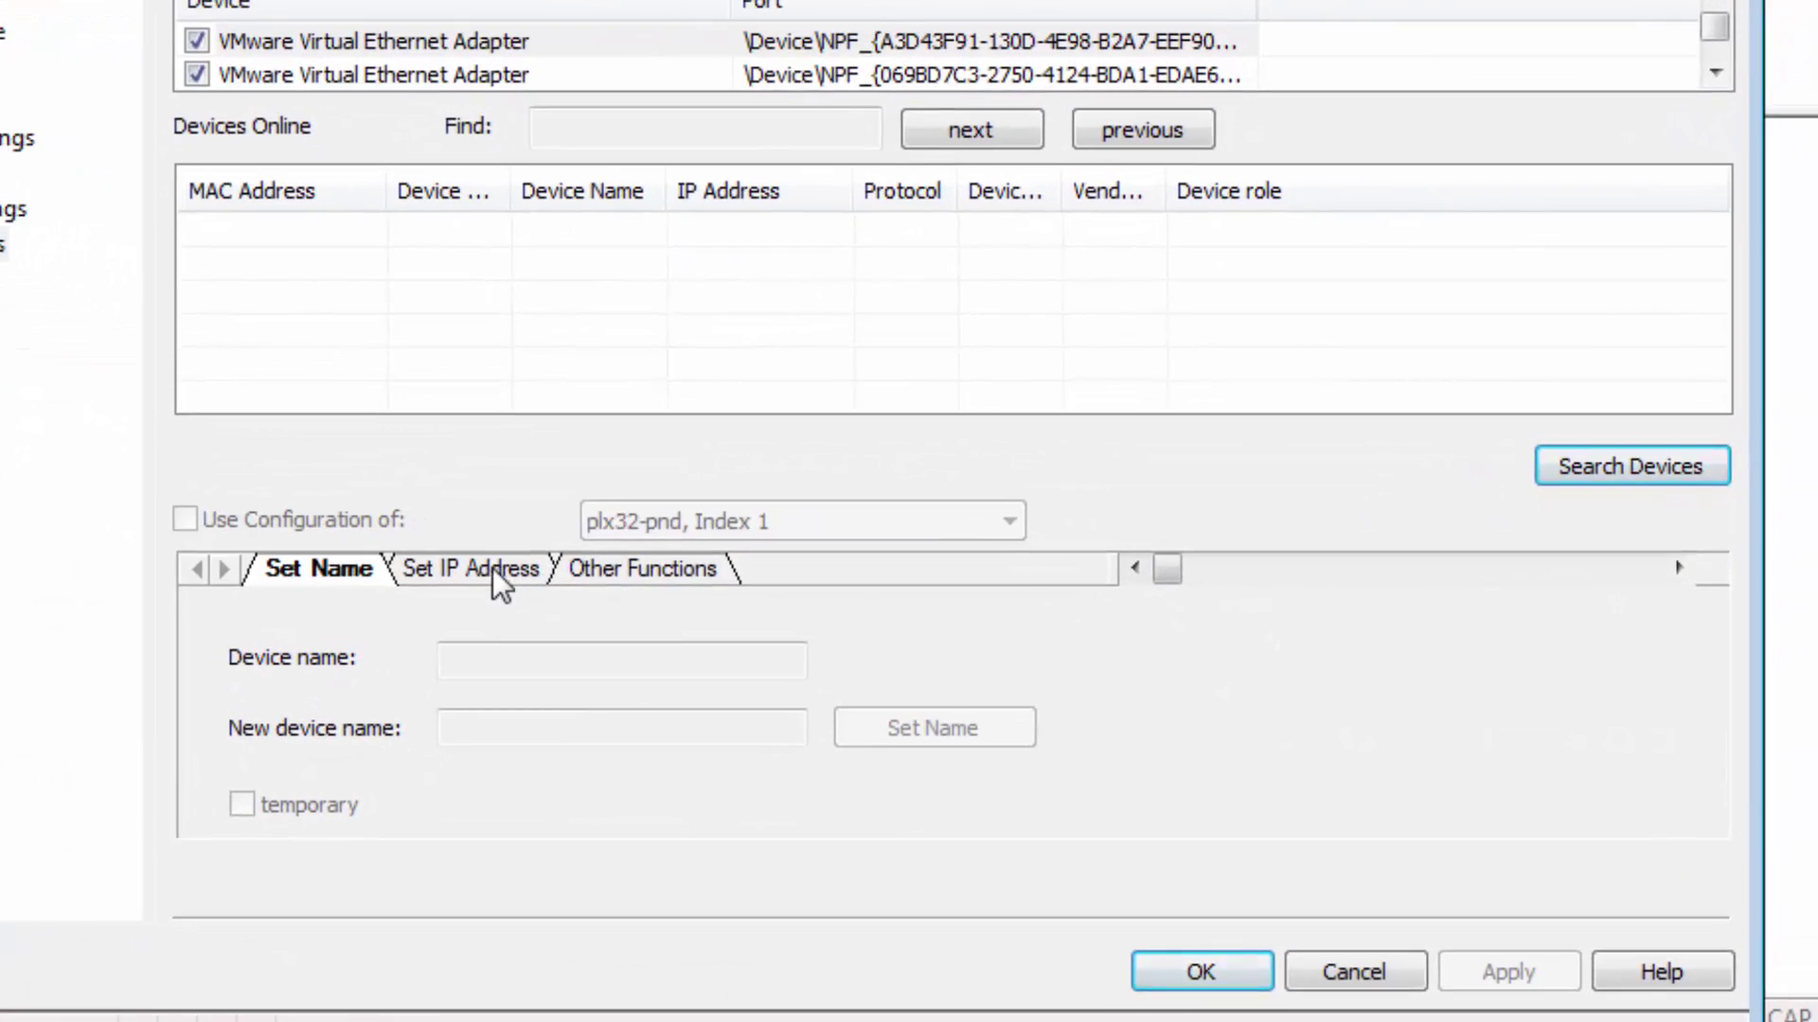
click(448, 660)
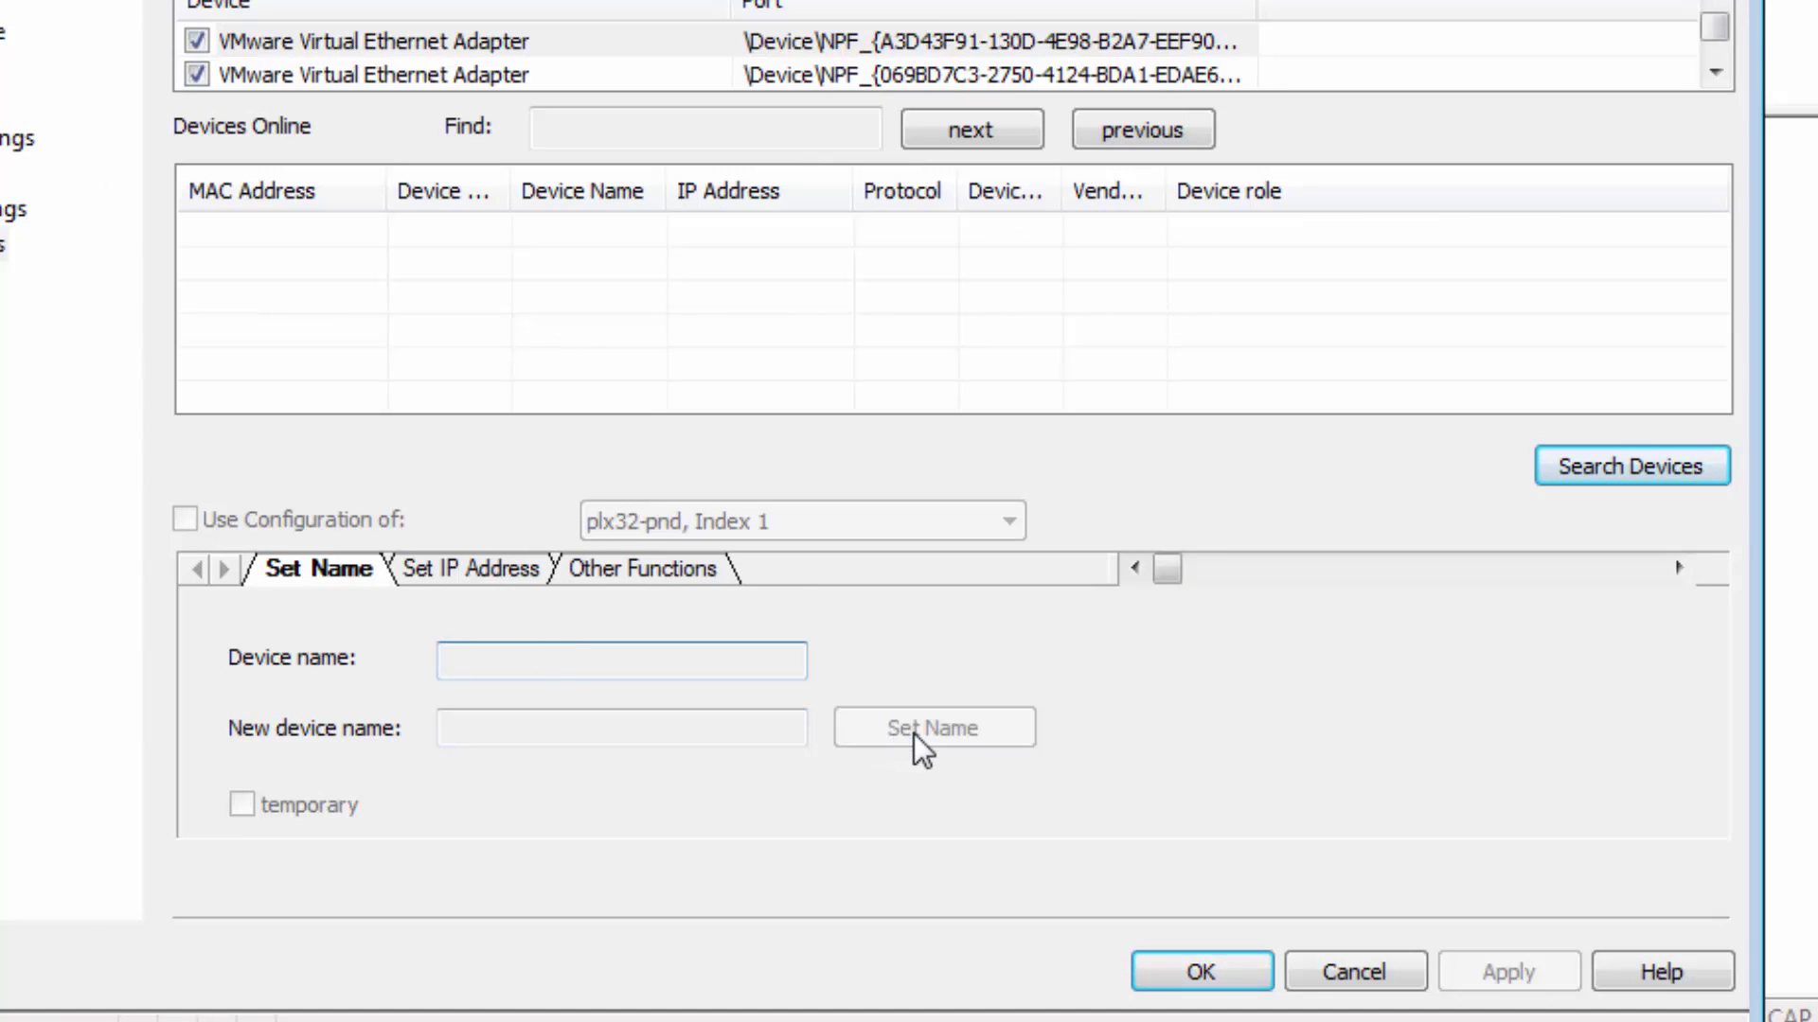
click(515, 571)
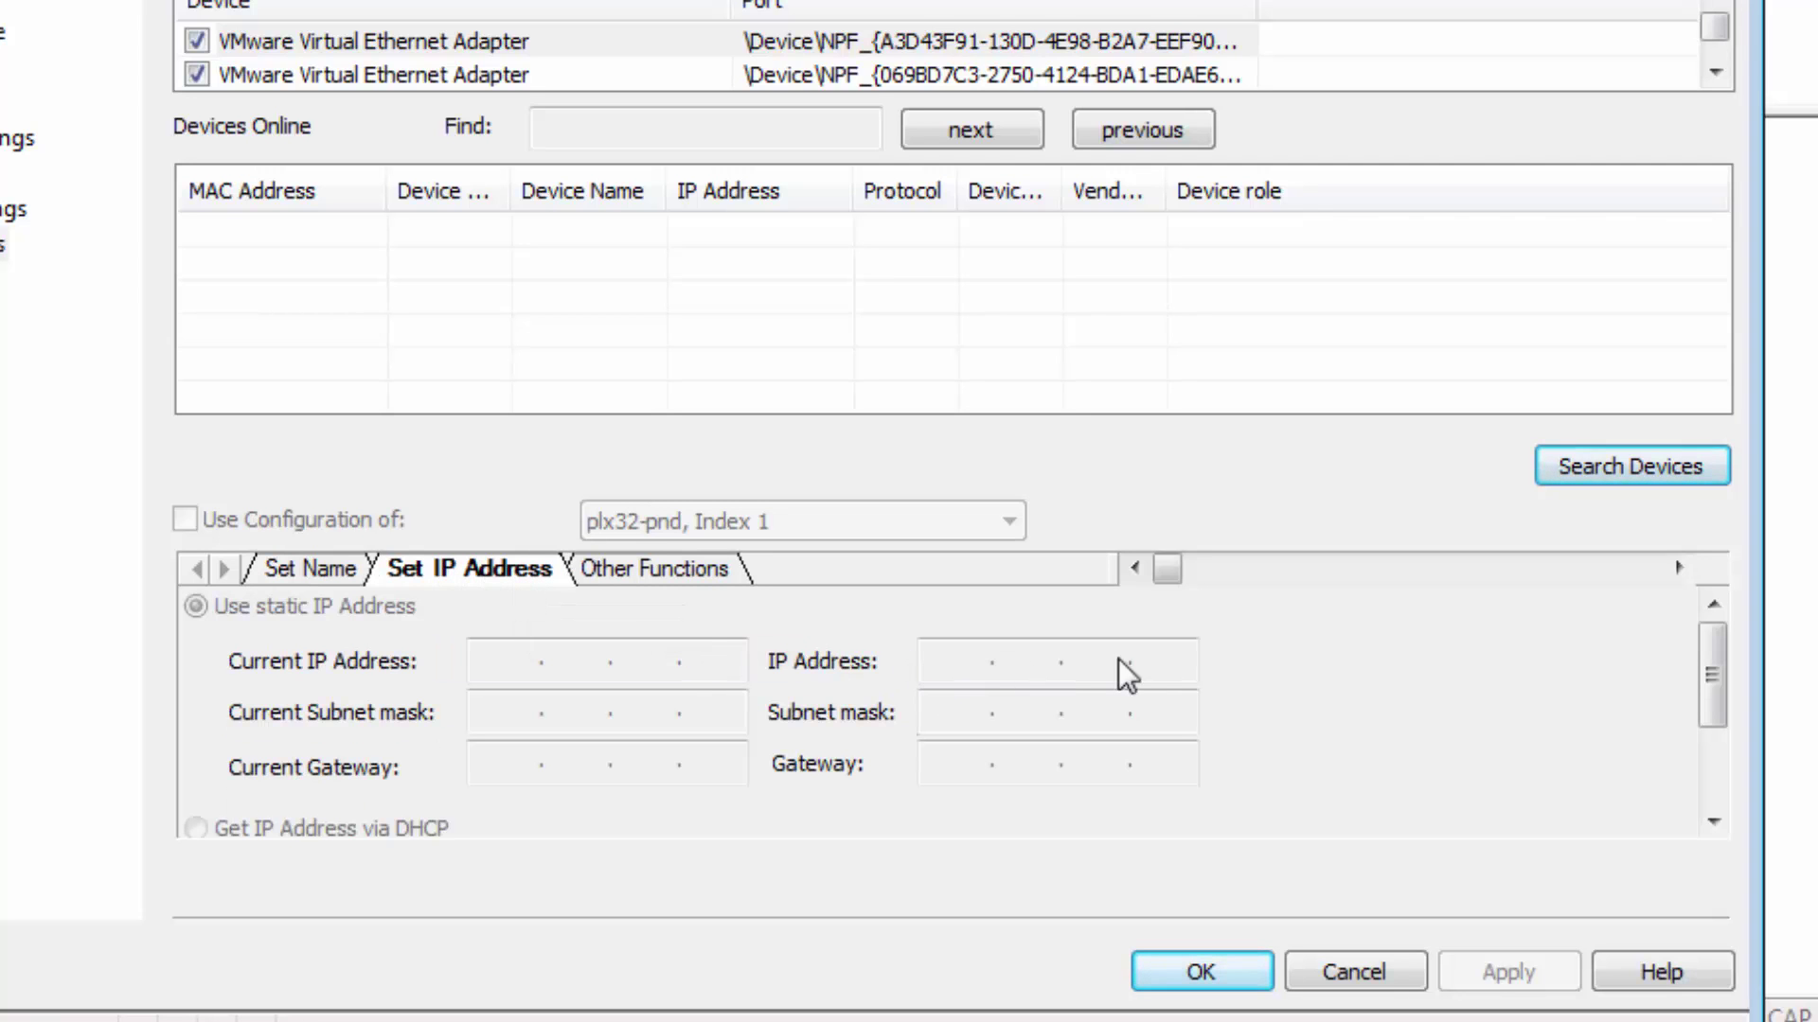
drag(1708, 674, 1707, 769)
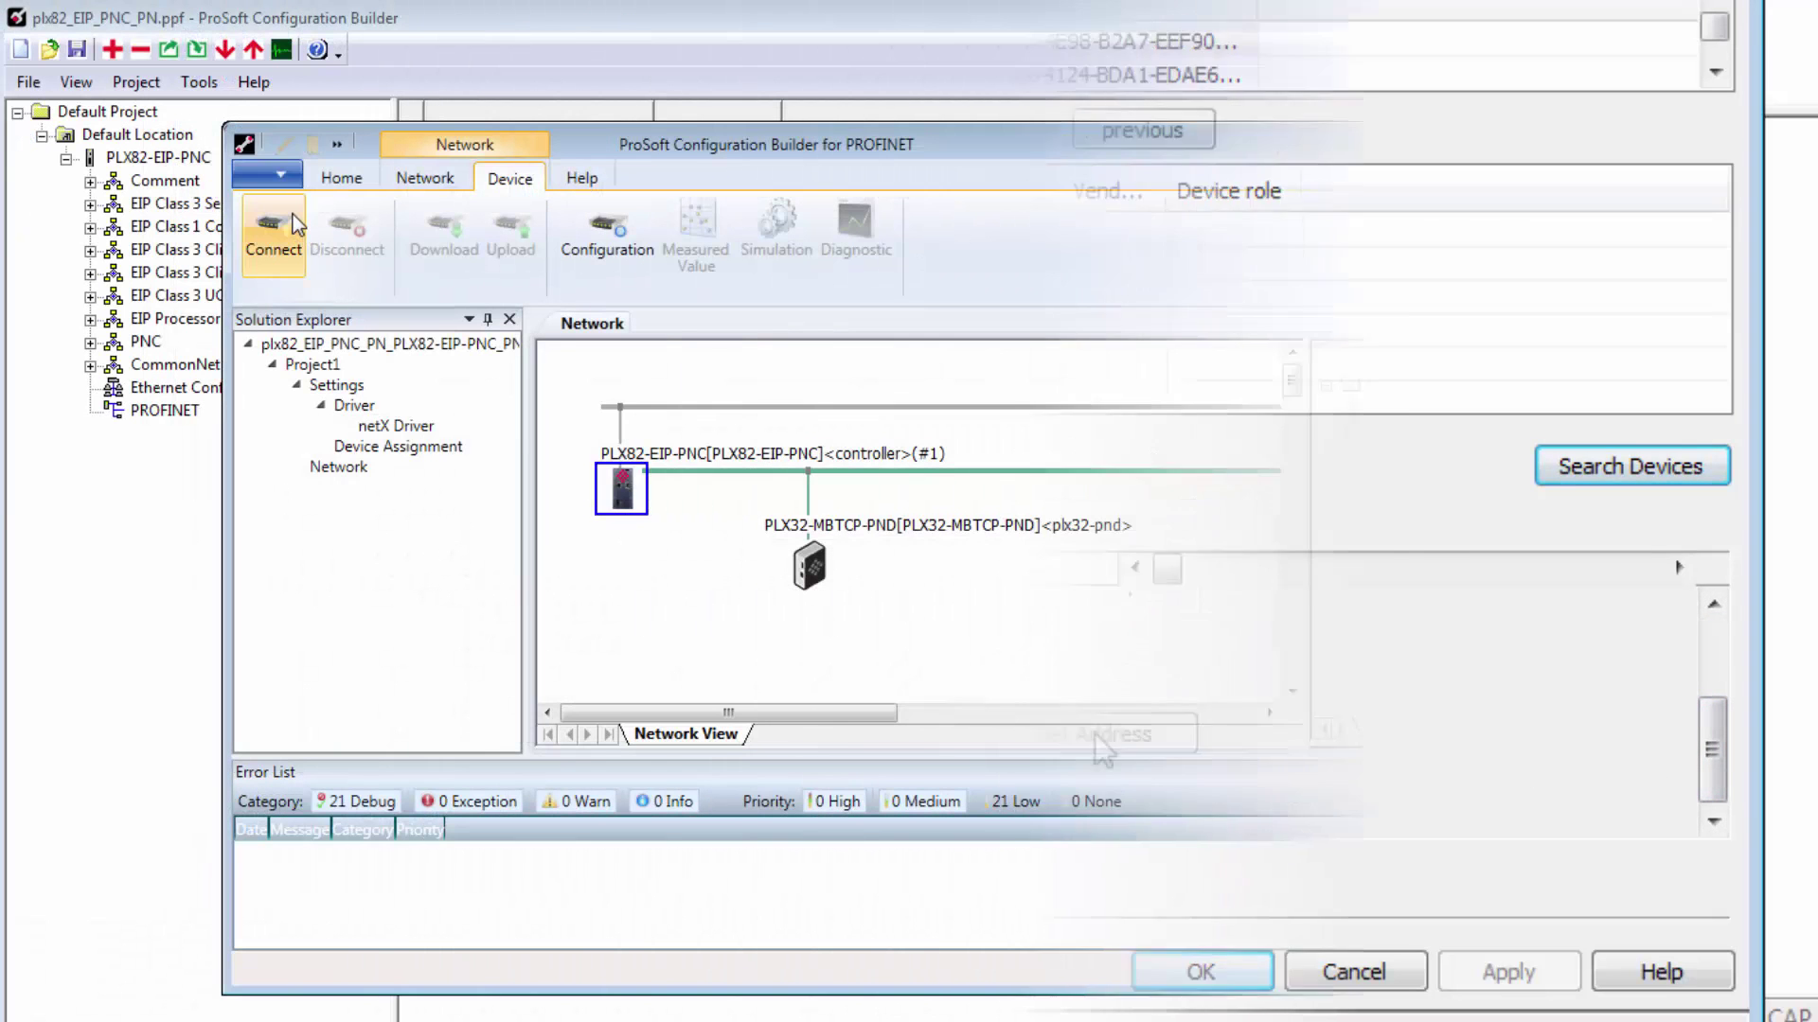
Step: Save the PROFINET configuration and return to the main gateway project window
click(340, 179)
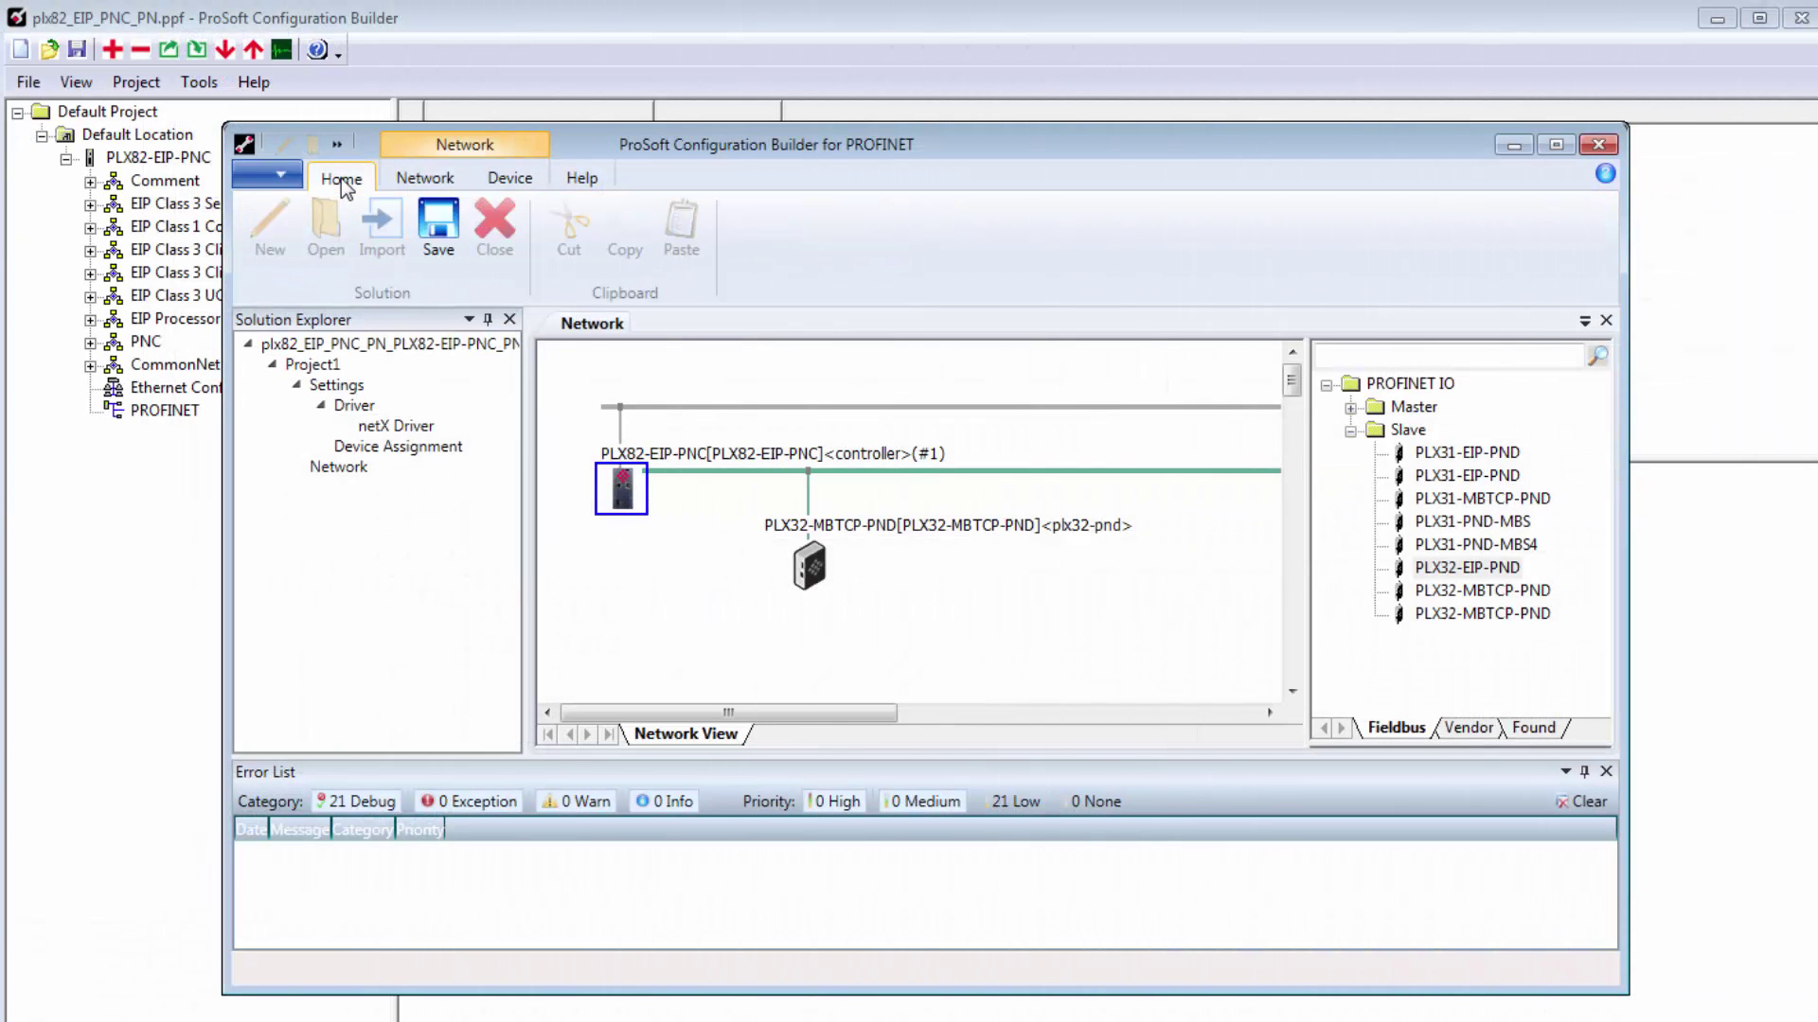
click(438, 225)
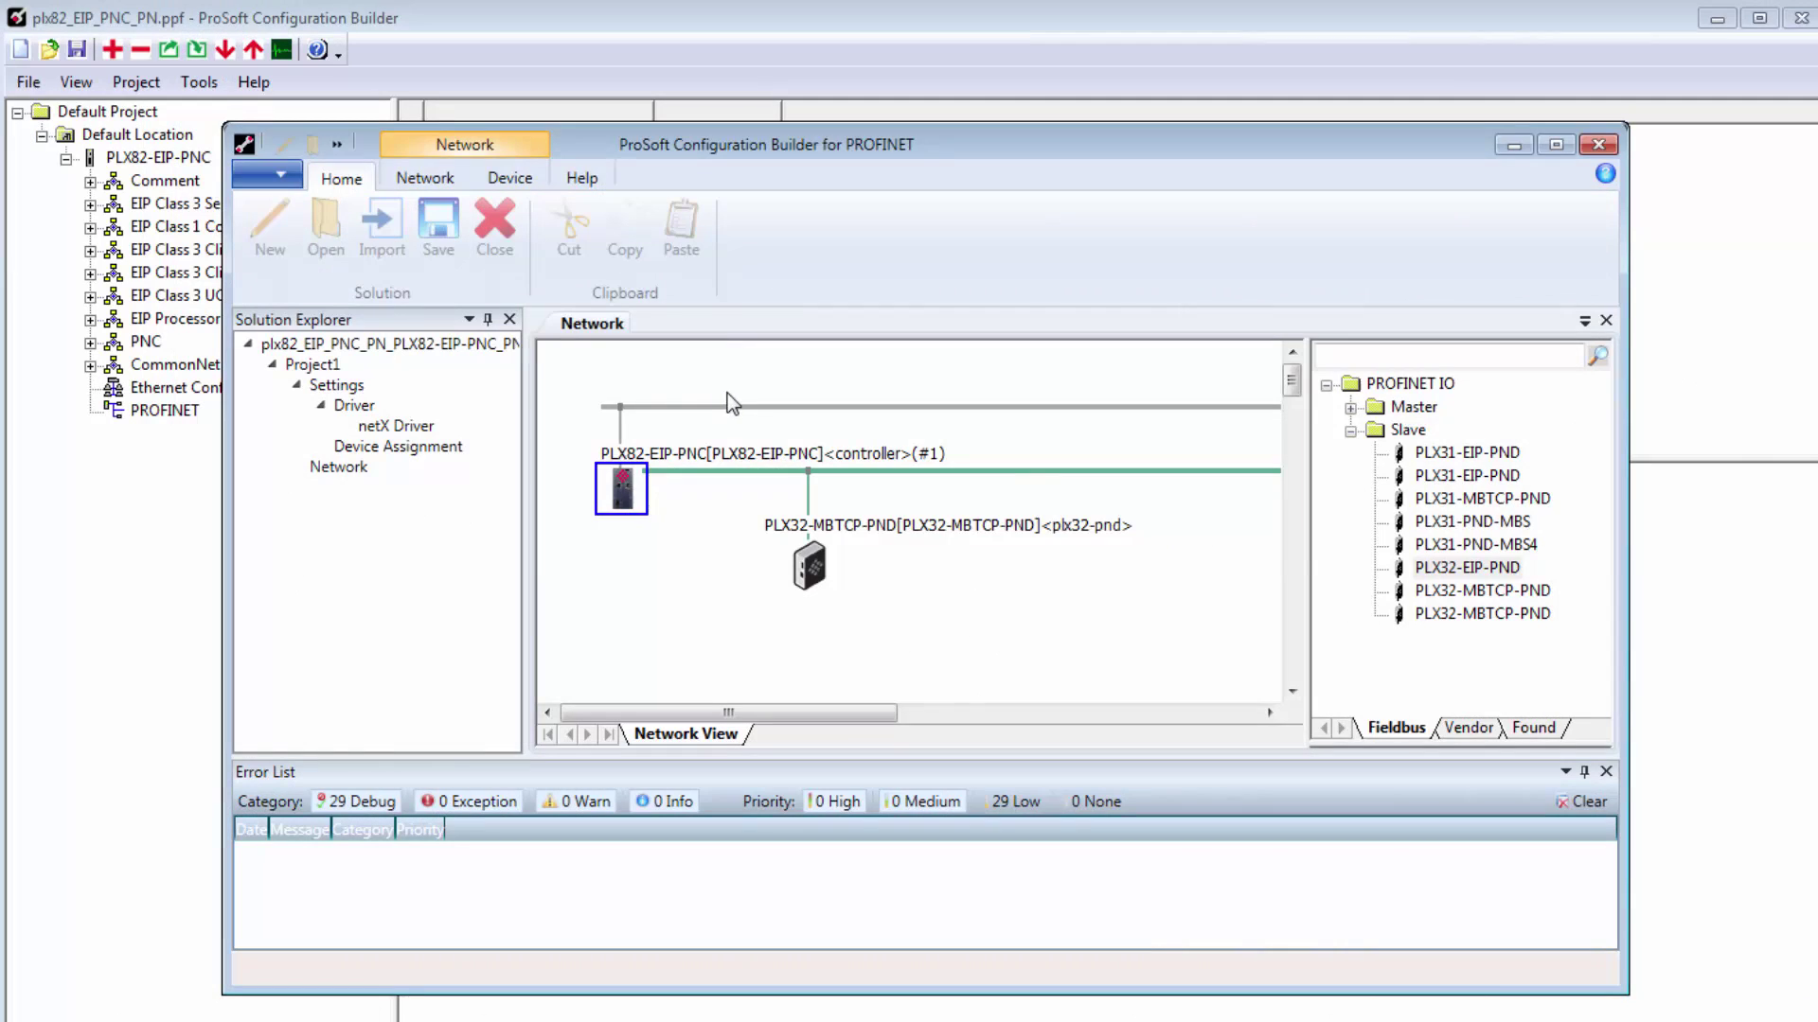
click(843, 43)
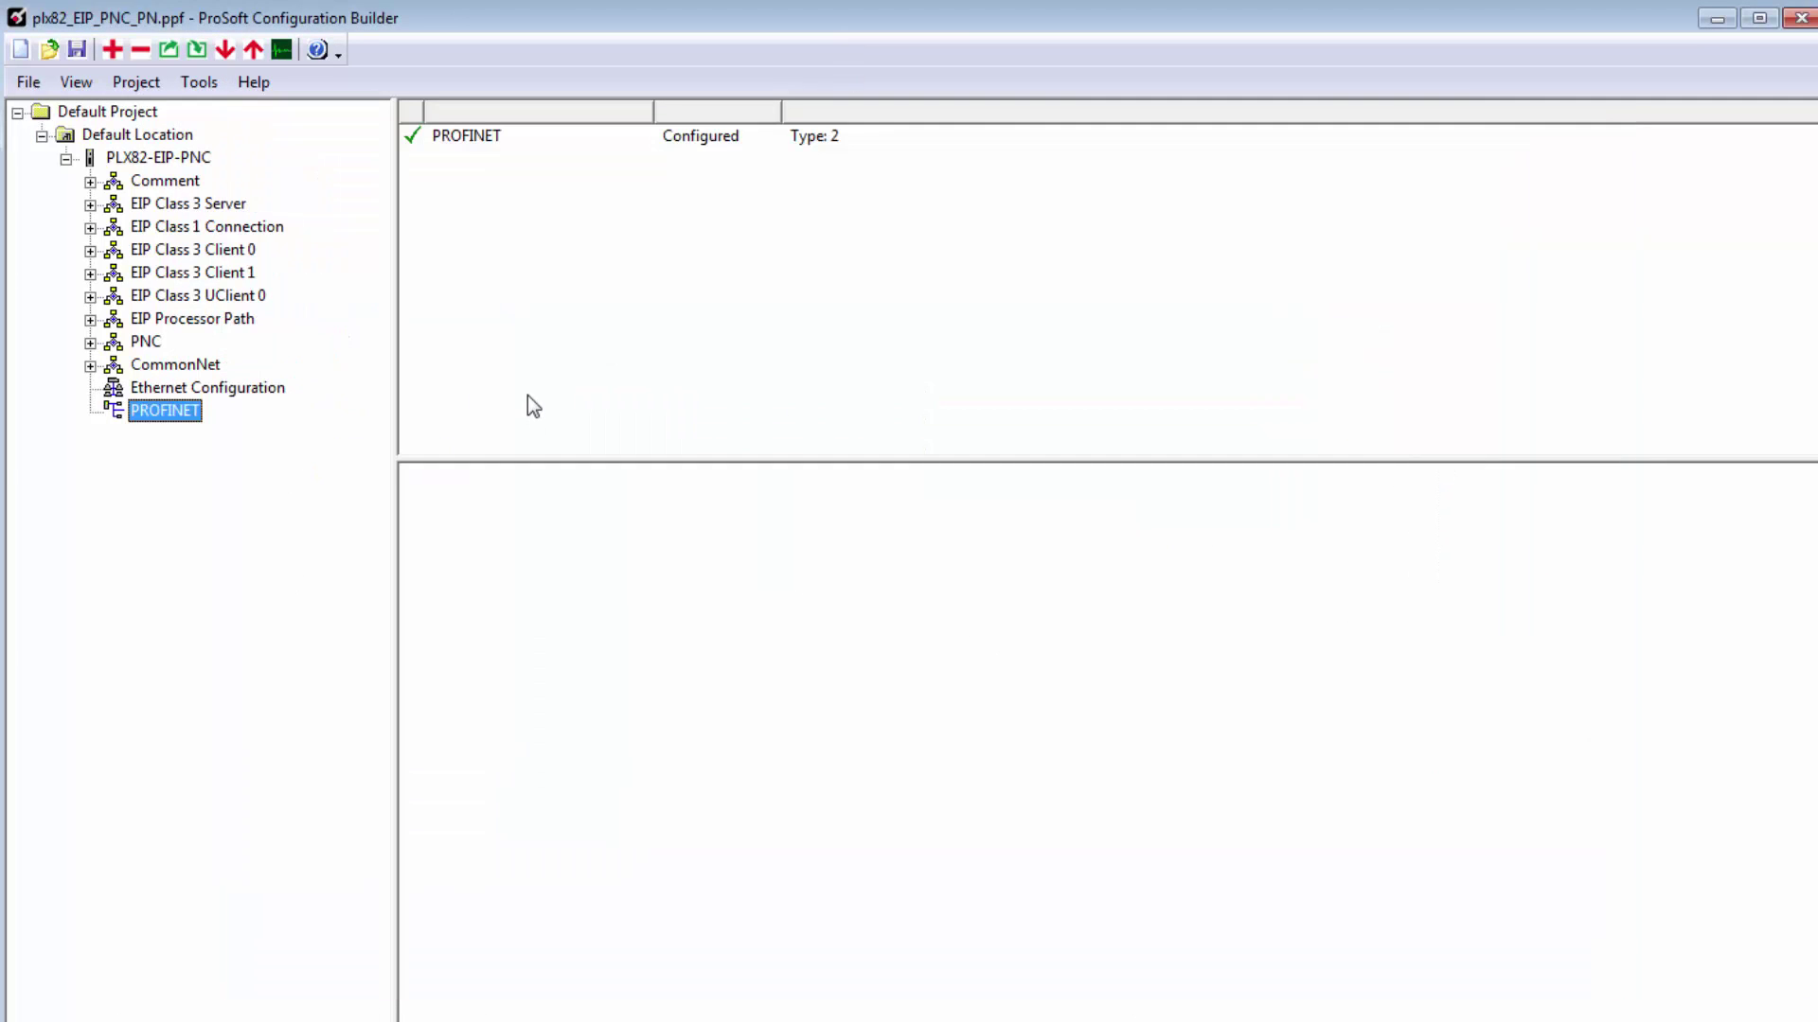
Step: Test the connection and download the PLX82-EIP-PNC configuration to the gateway at 10.12.1.160
right_click(178, 156)
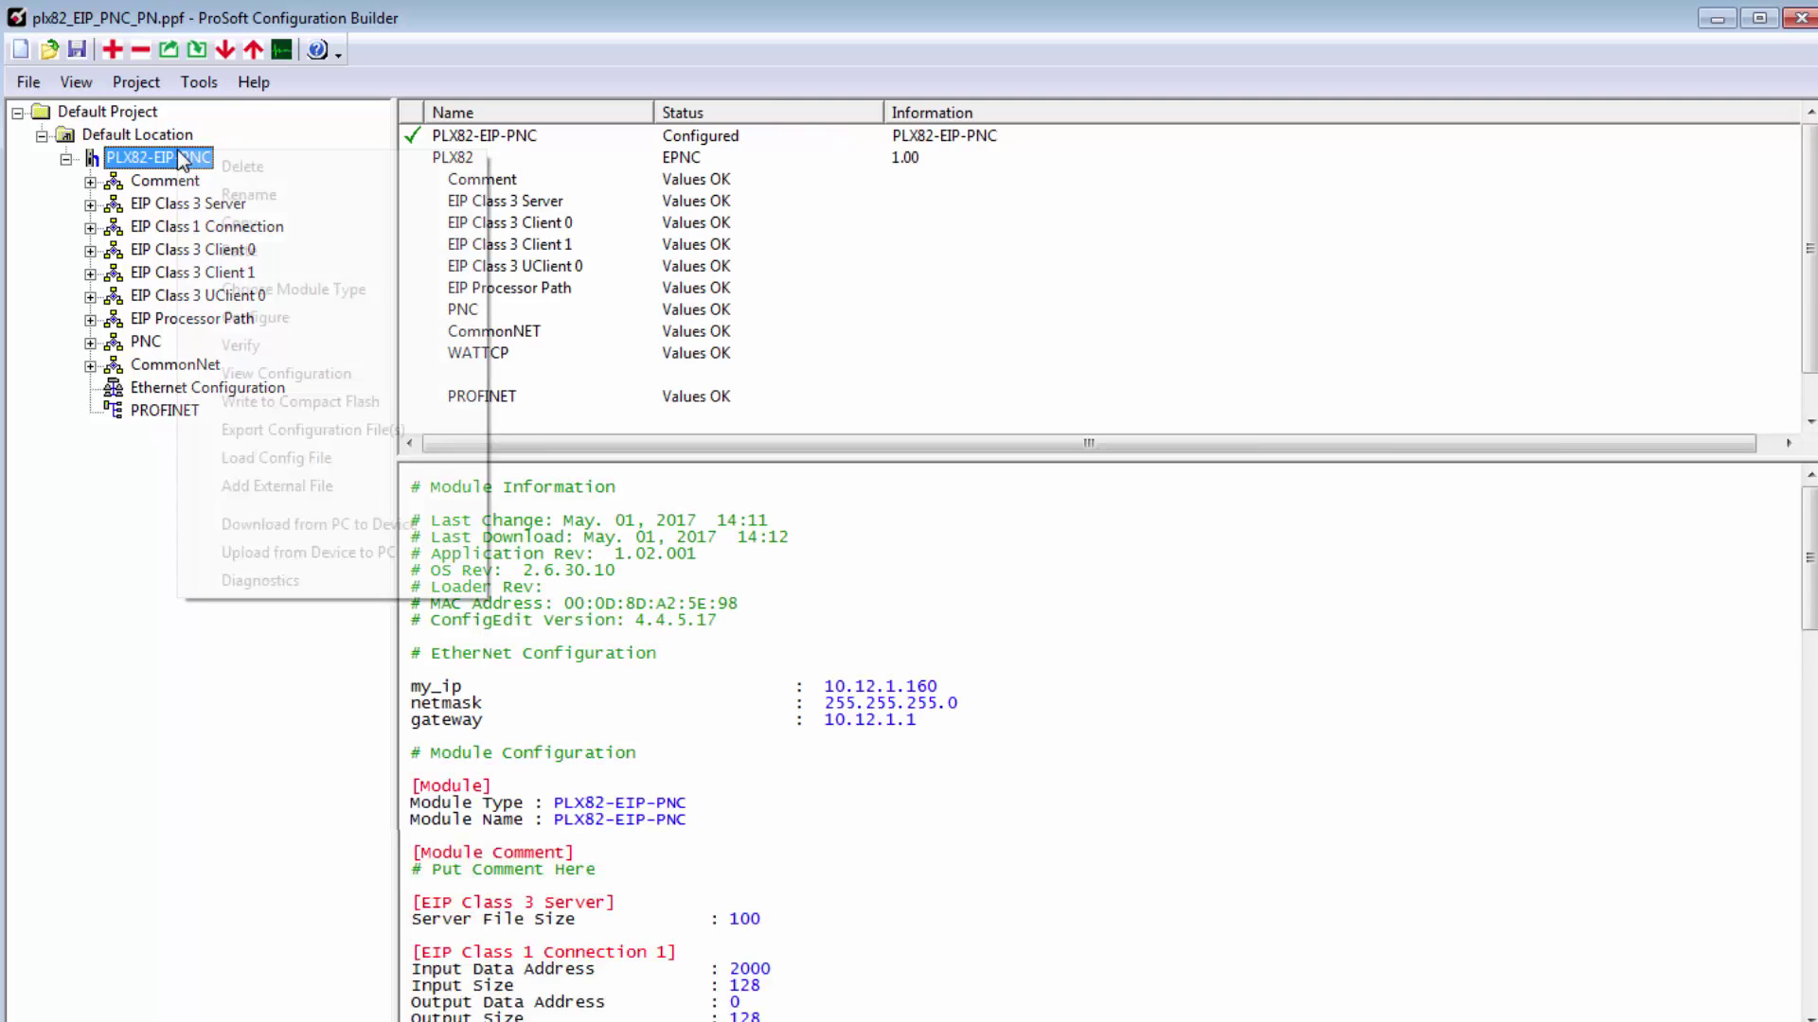
click(389, 525)
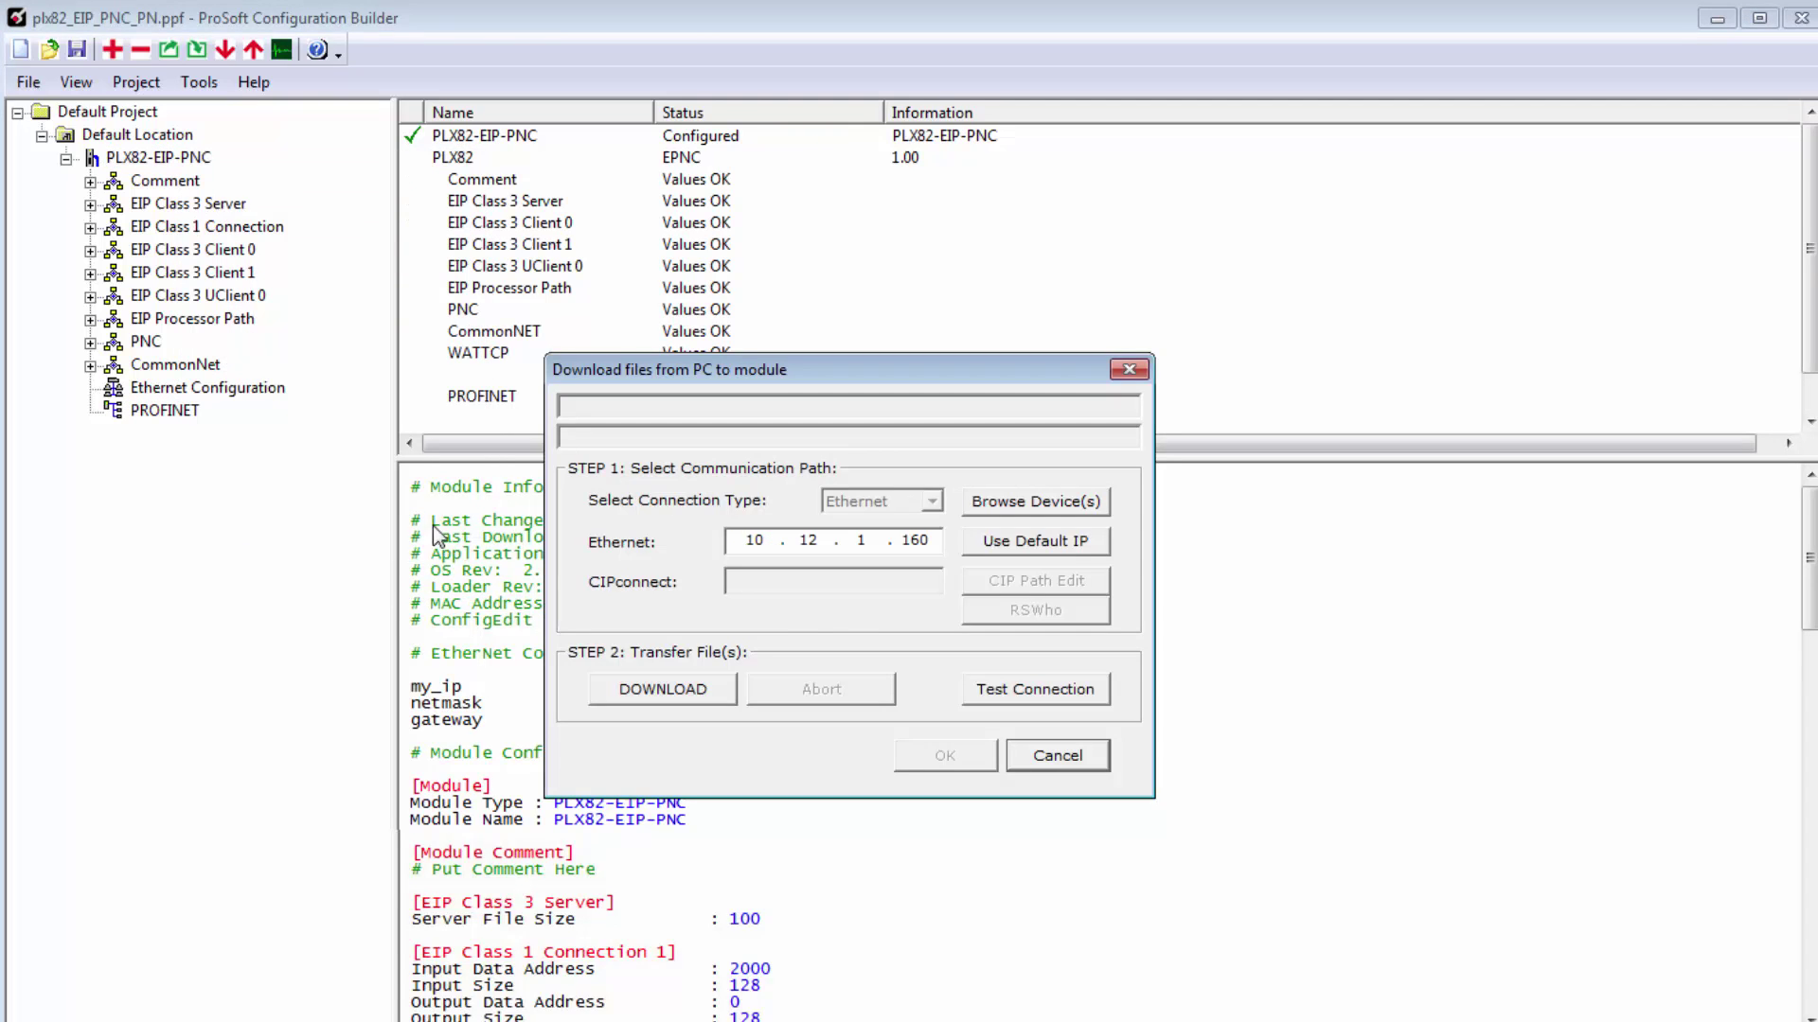
click(1049, 682)
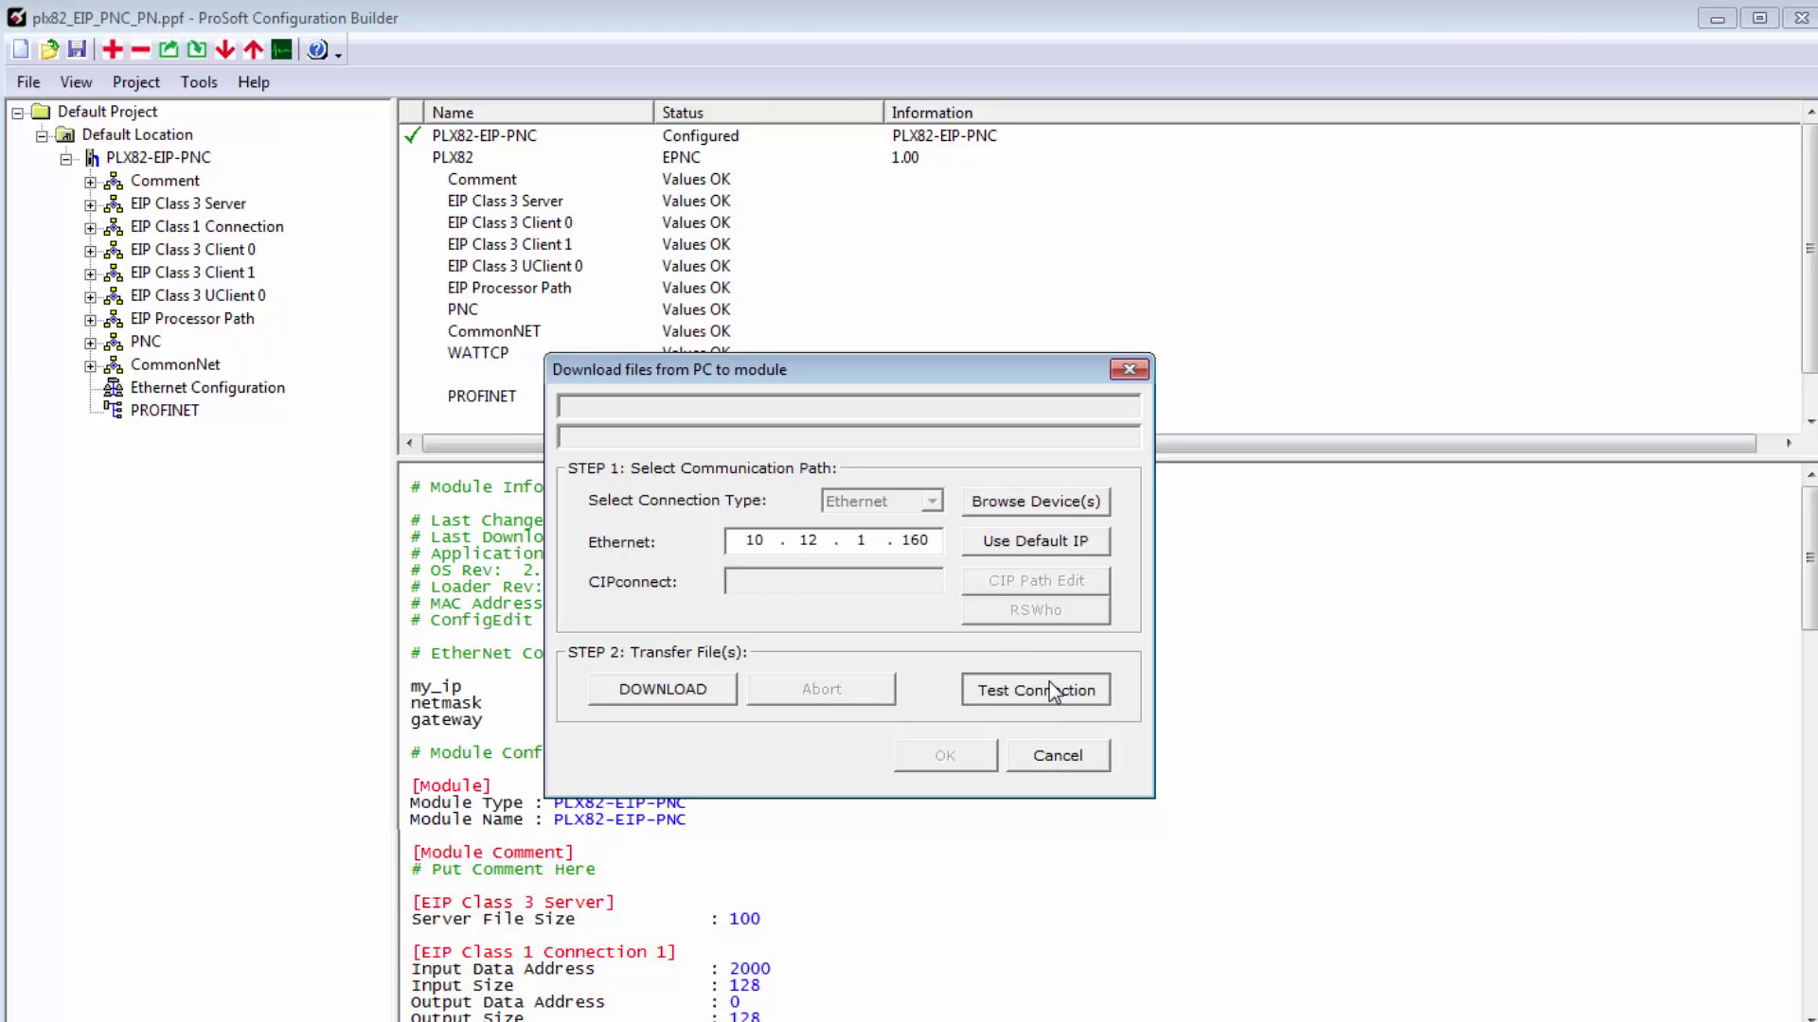
click(927, 645)
click(664, 685)
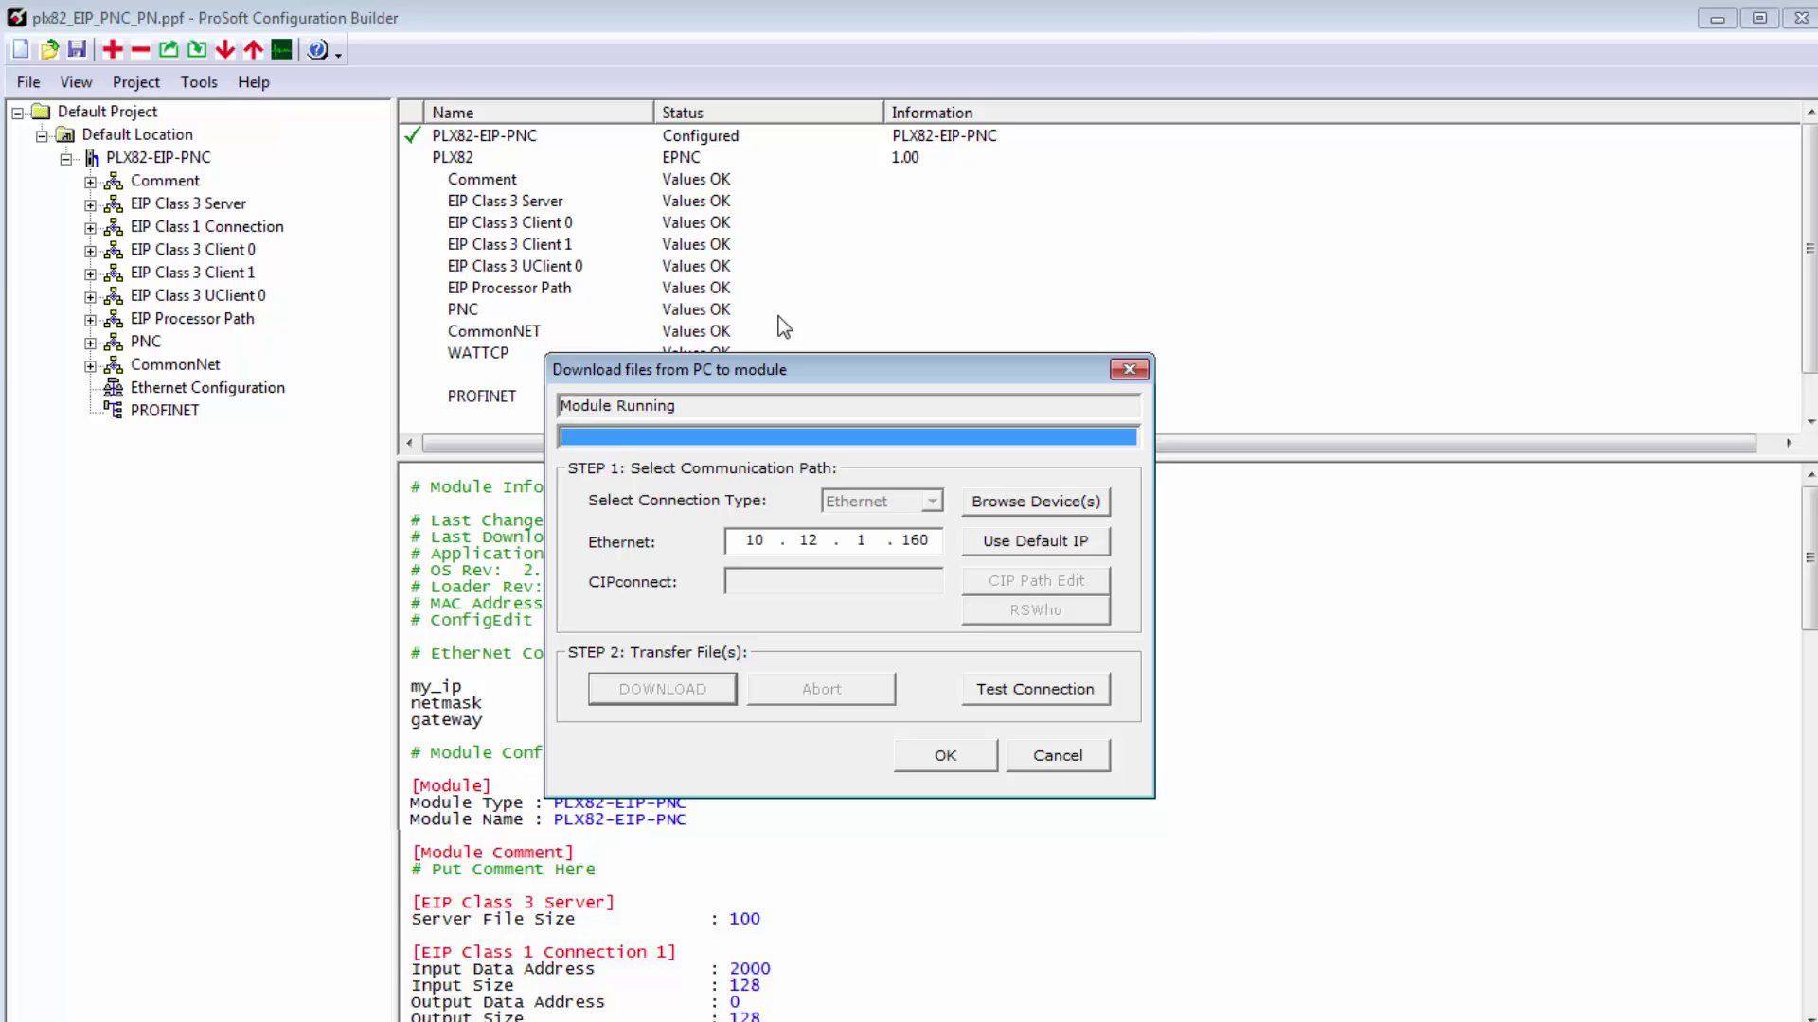
click(969, 750)
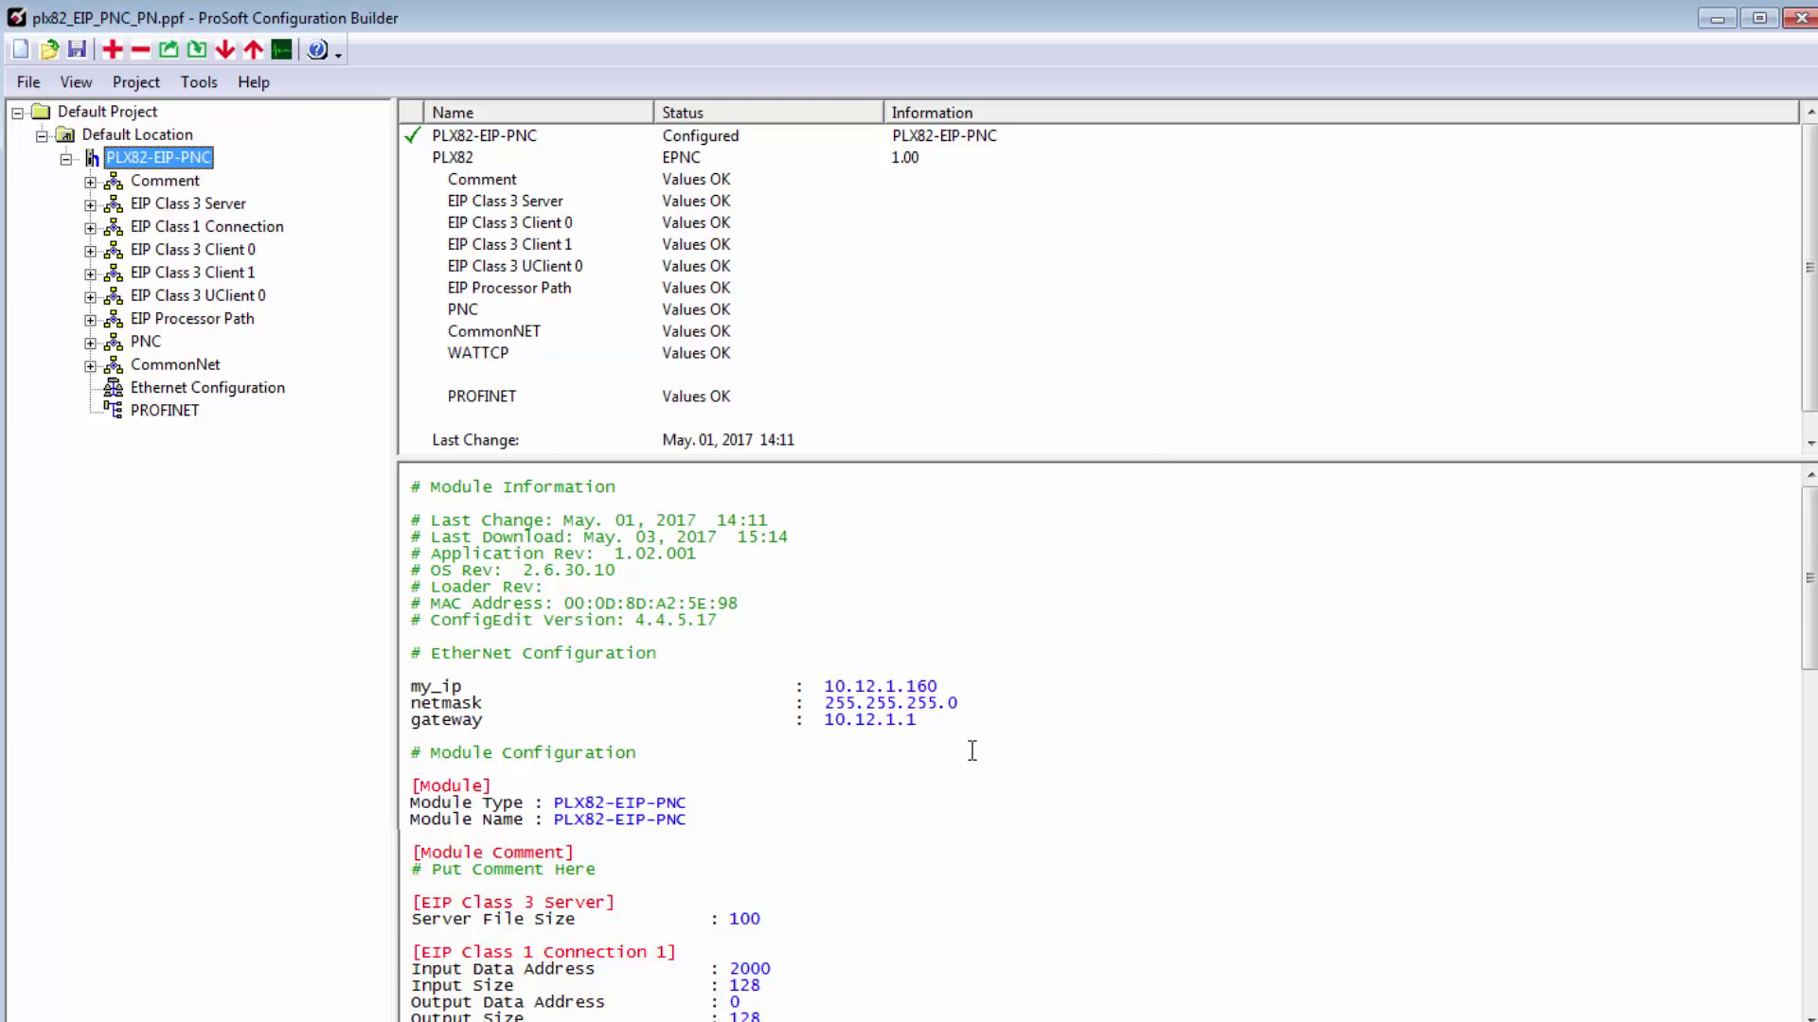
click(1064, 367)
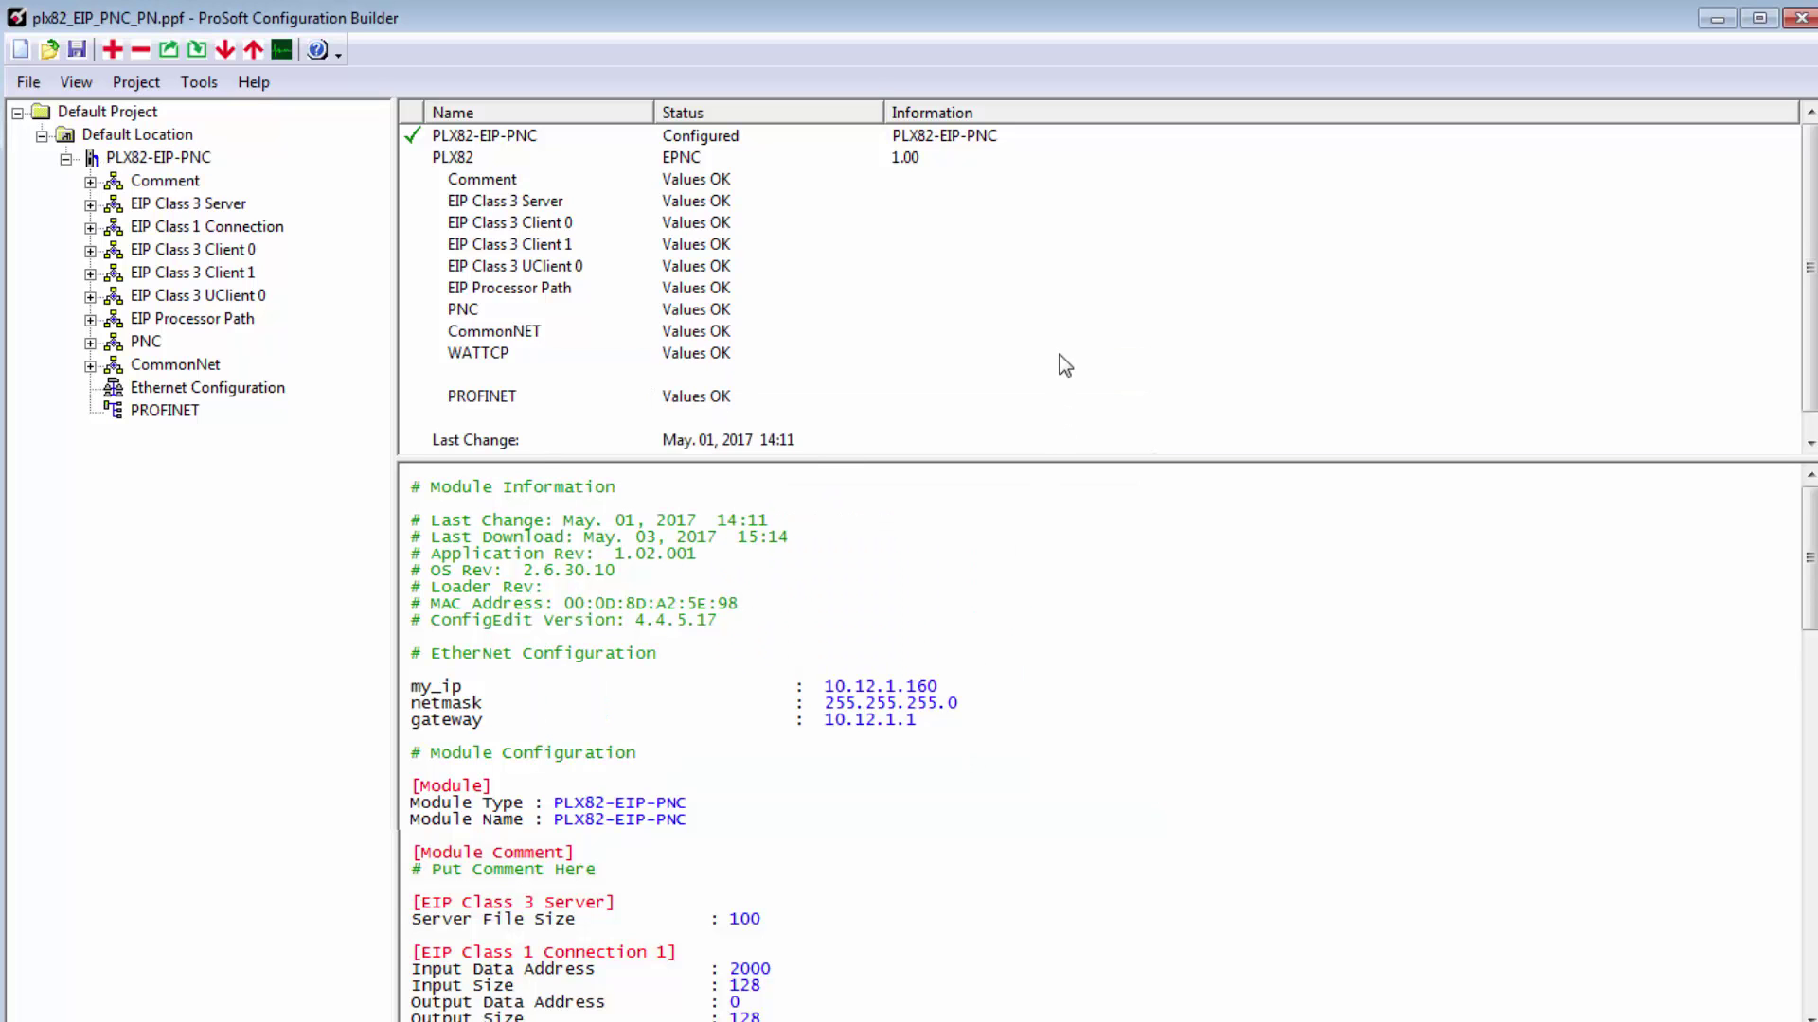